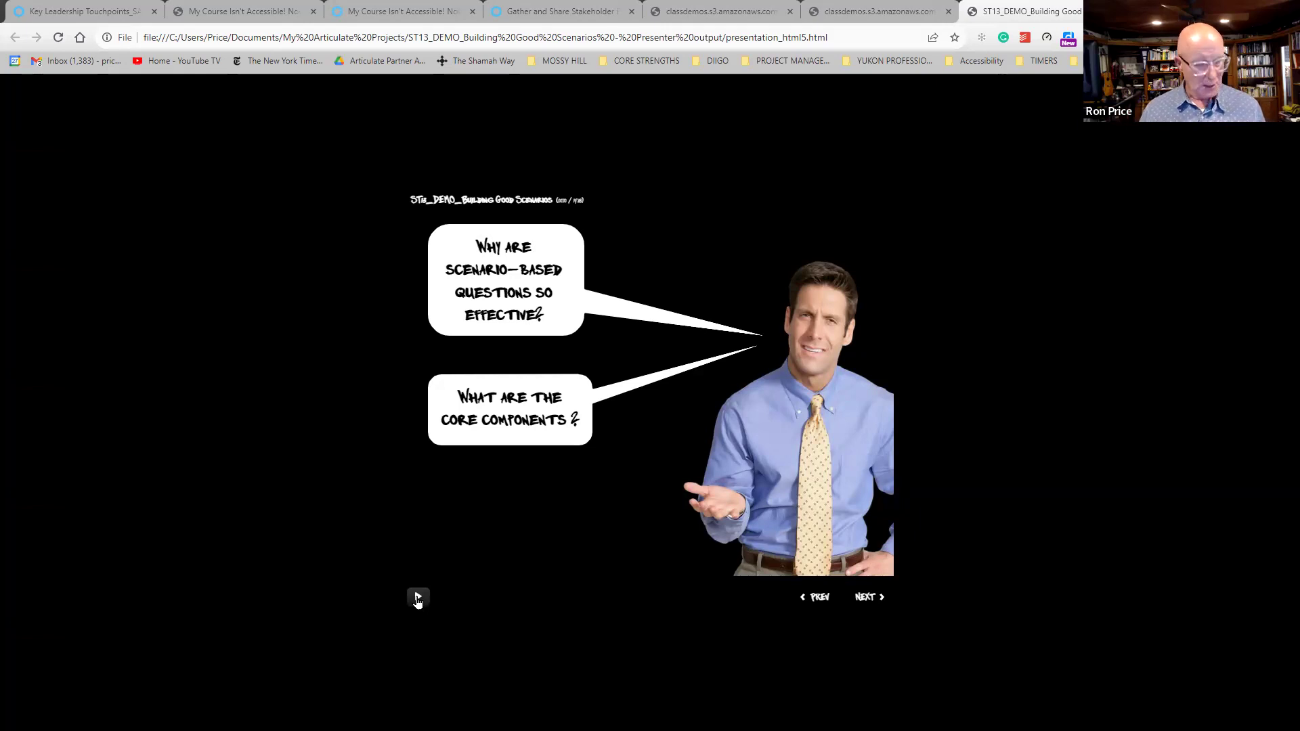
Switch to Articulate Storyline and view slide 1.1 Welcome fitted to the window, followed by slide 1.2 Content.
{"action": "key", "text": "alt+Tab"}
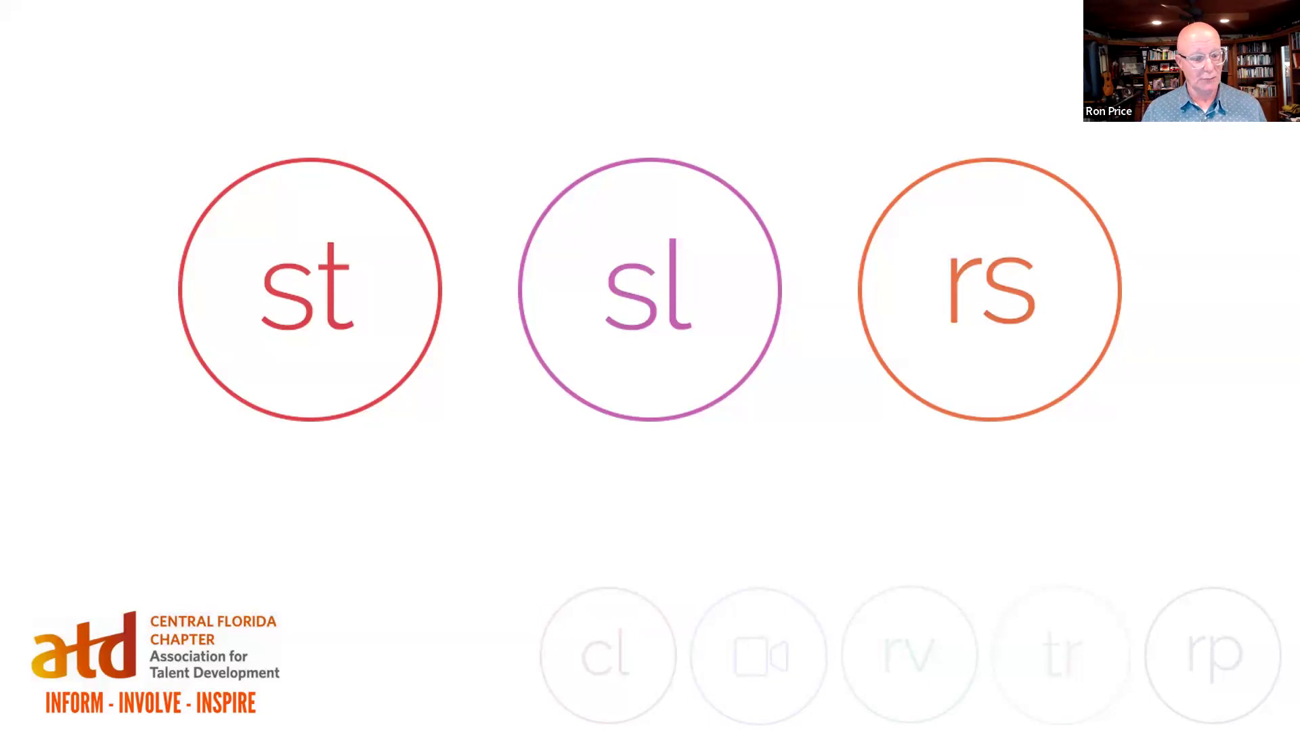
{"action": "key", "text": "alt+Tab"}
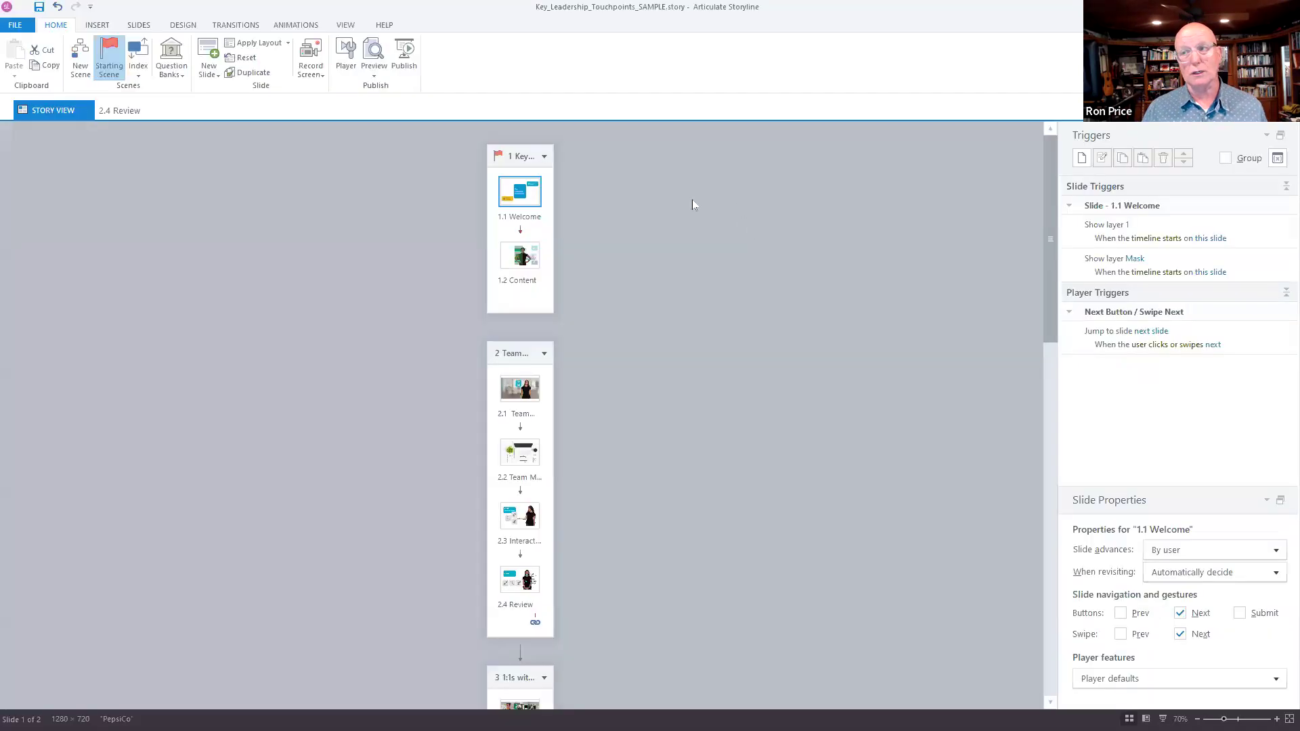
{"action": "double_click", "coordinate": [533, 204]}
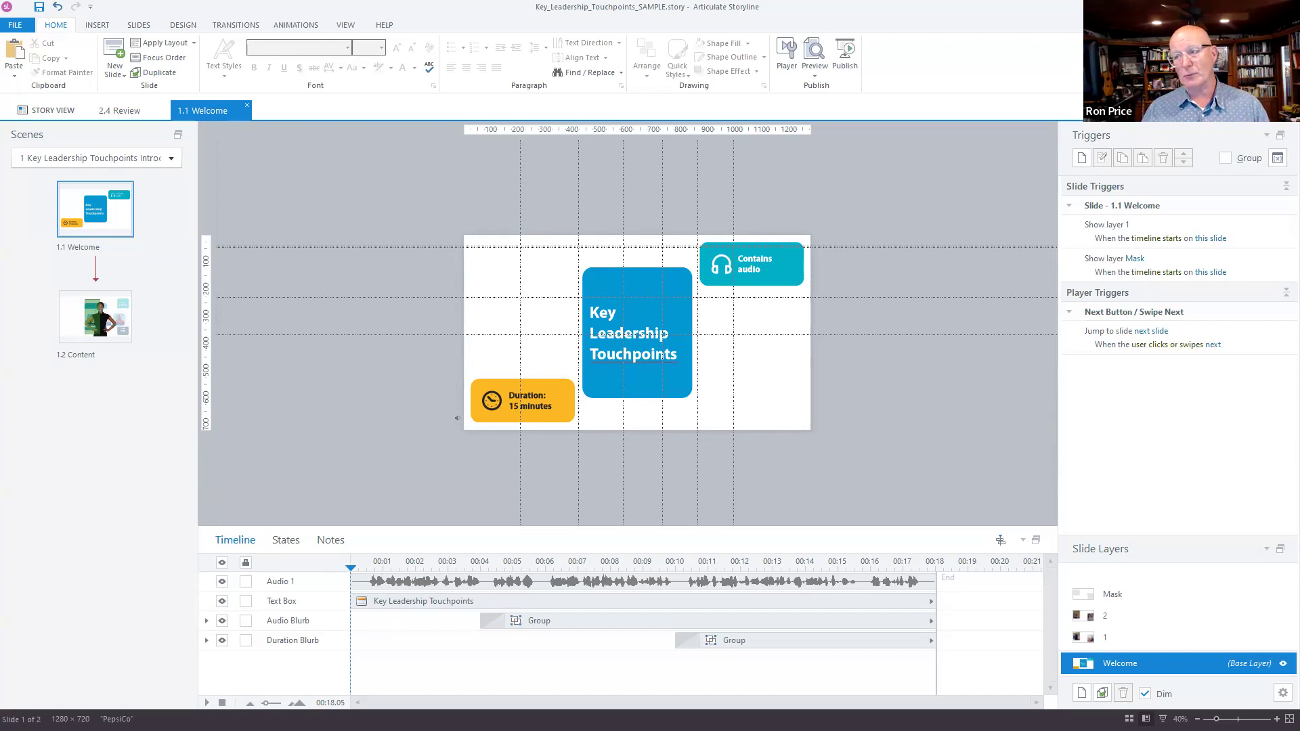
{"action": "left_click", "coordinate": [1290, 719]}
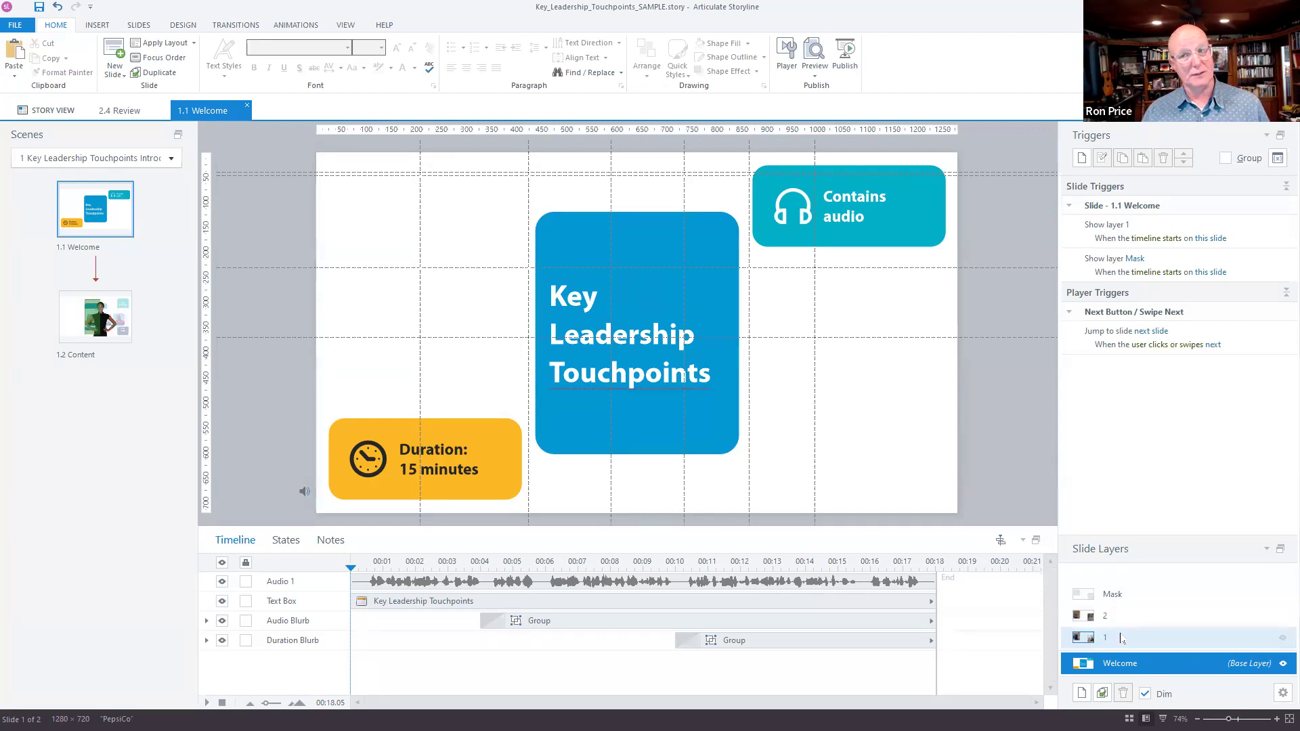
{"action": "left_click", "coordinate": [102, 331]}
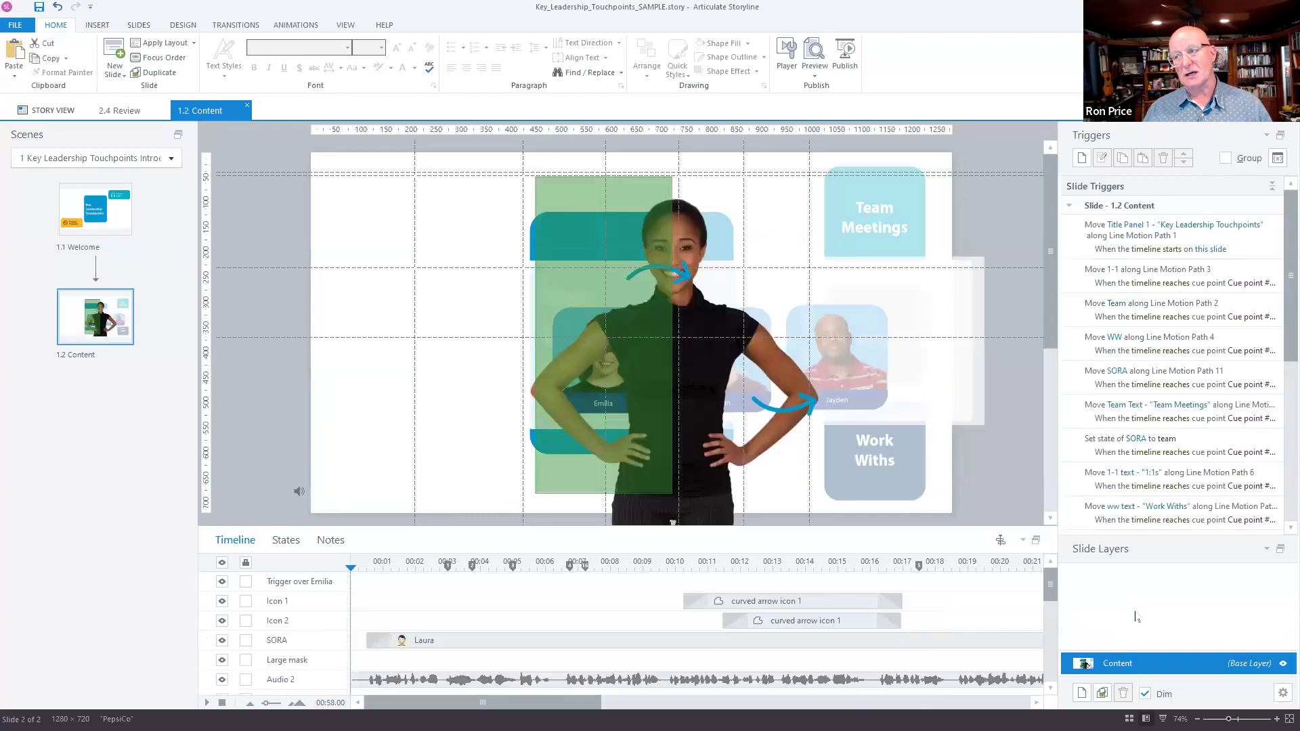
Return to the story overview and open slides 2.1 and 2.2 of the Team Meetings scene.
{"action": "left_click", "coordinate": [53, 112]}
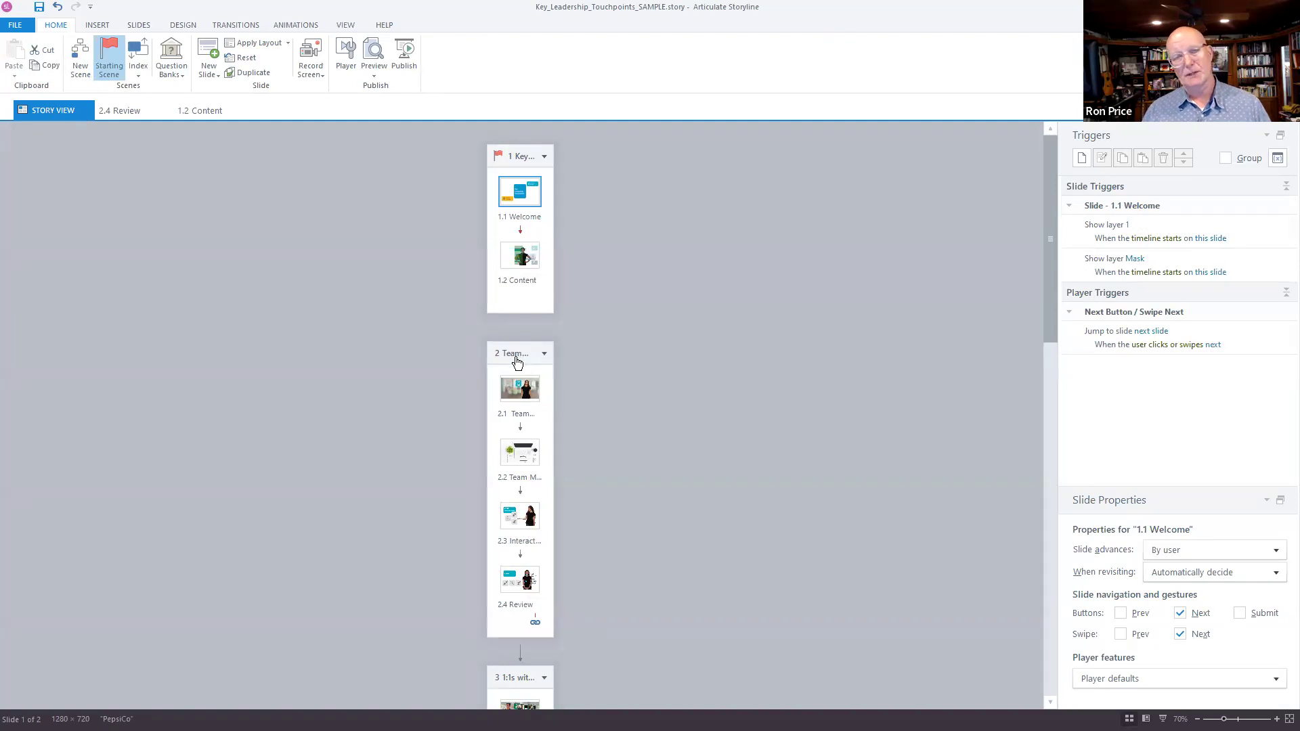
{"action": "left_click", "coordinate": [513, 396]}
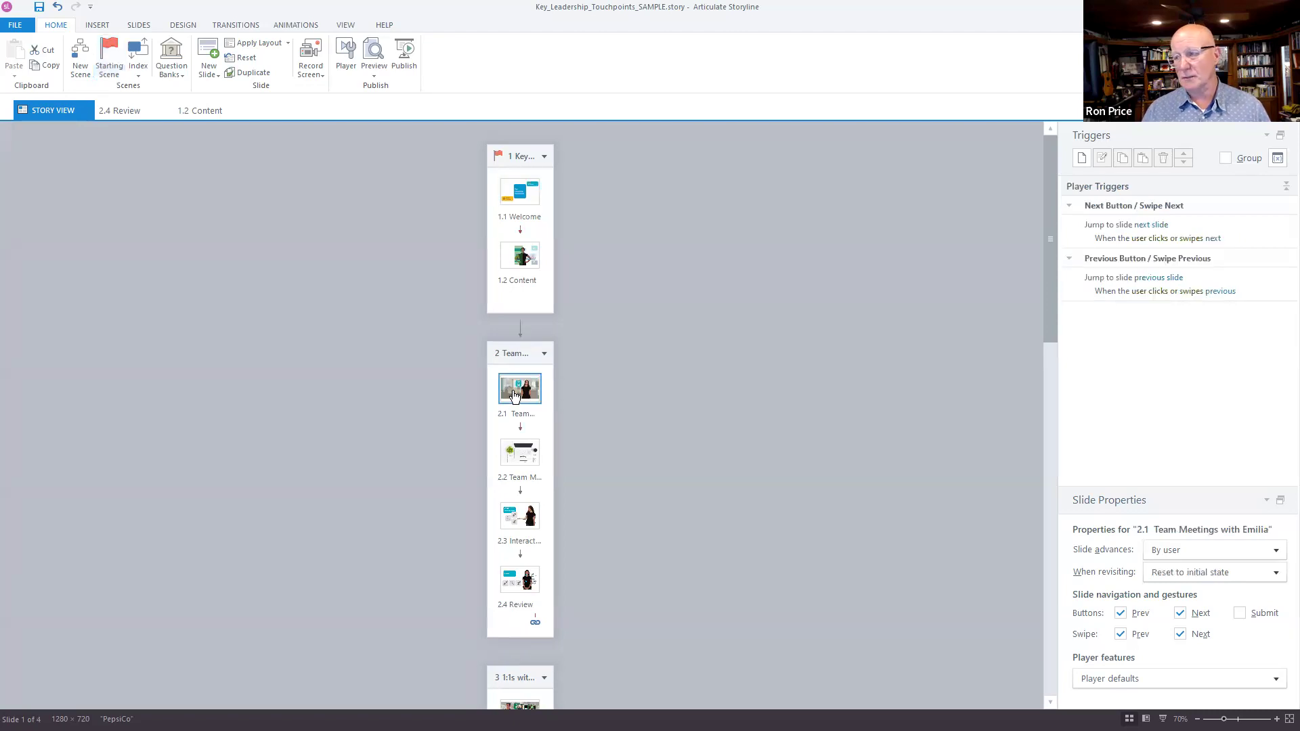
{"action": "double_click", "coordinate": [513, 396]}
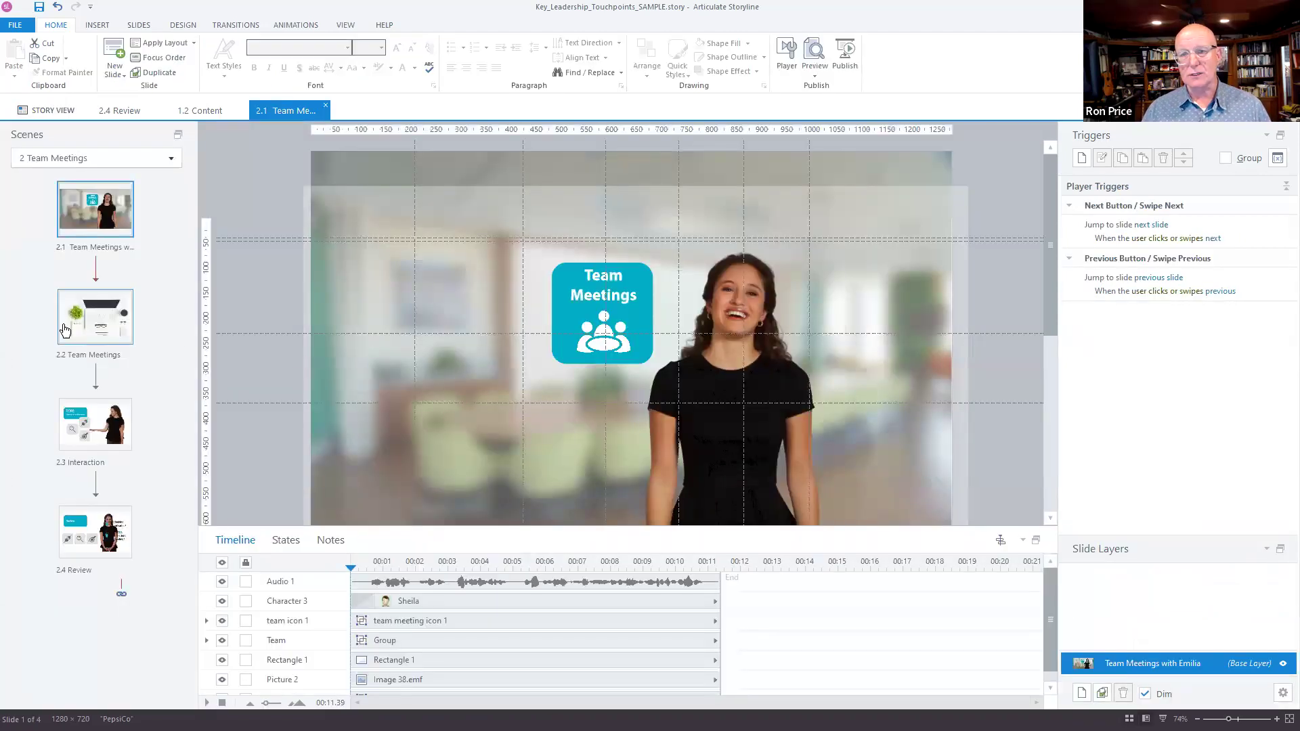
{"action": "left_click", "coordinate": [100, 333]}
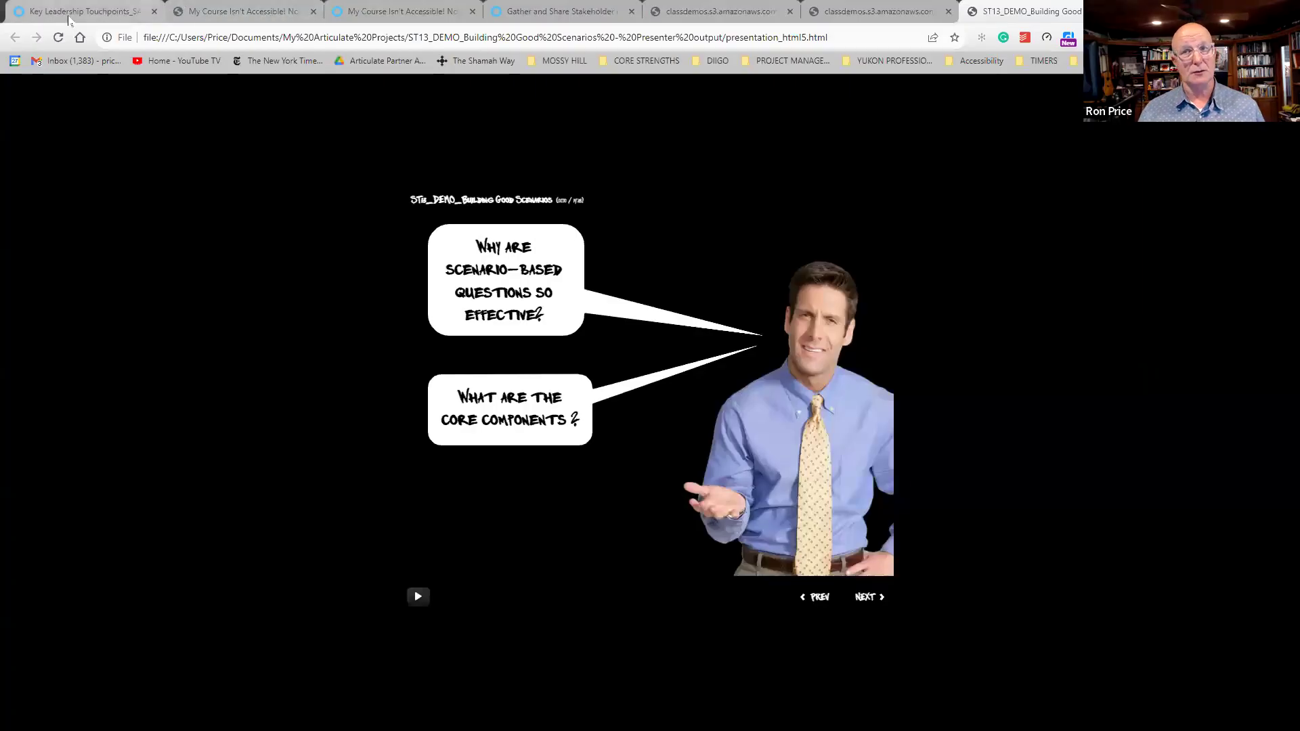
In the browser's Key Leadership Touchpoints_SAMPLE review, skip ahead in the introduction, choose Emilia and advance past the Team Meetings opening slide.
{"action": "left_click", "coordinate": [70, 19]}
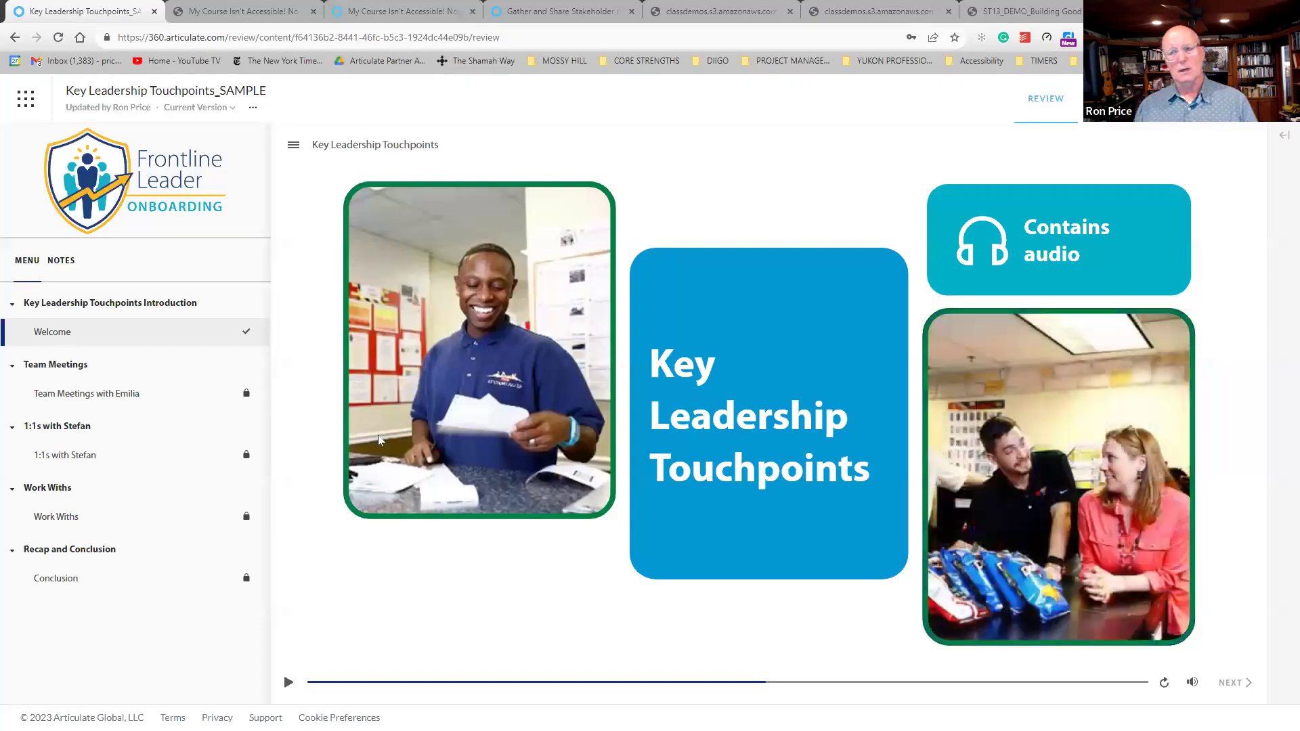
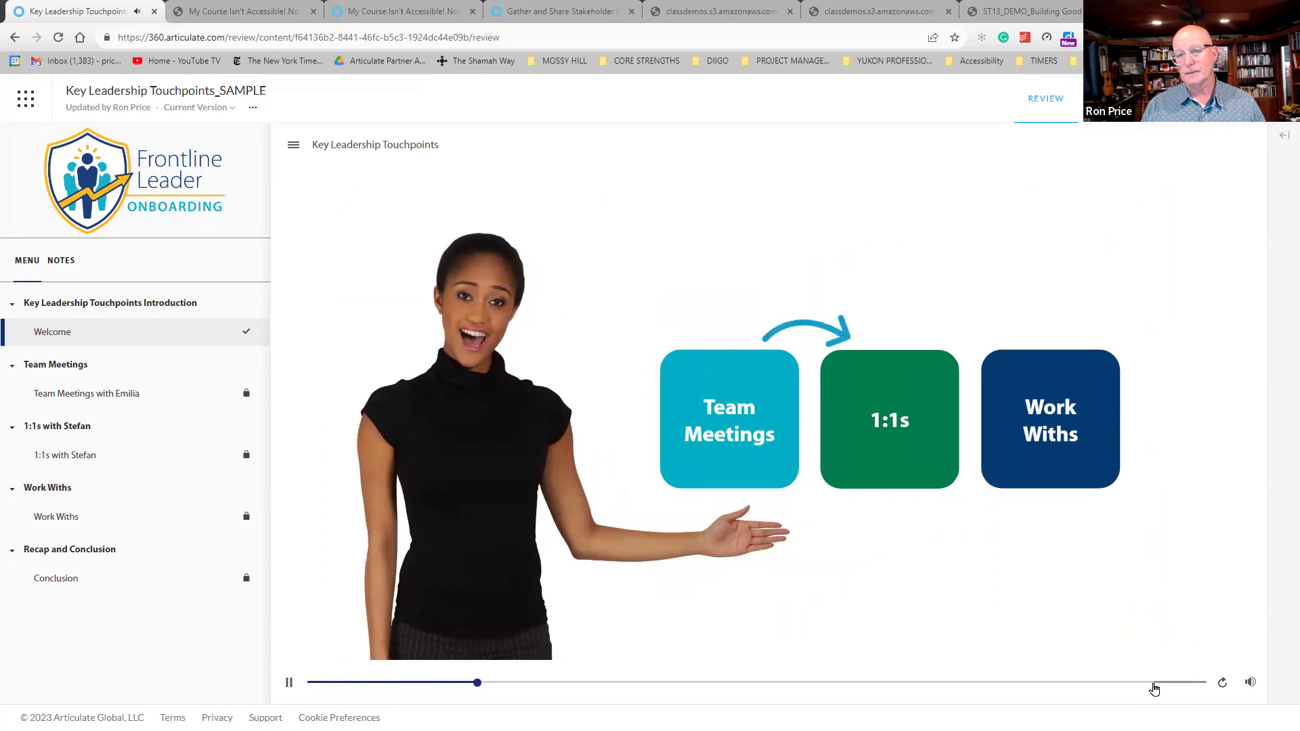
{"action": "left_click", "coordinate": [1154, 685]}
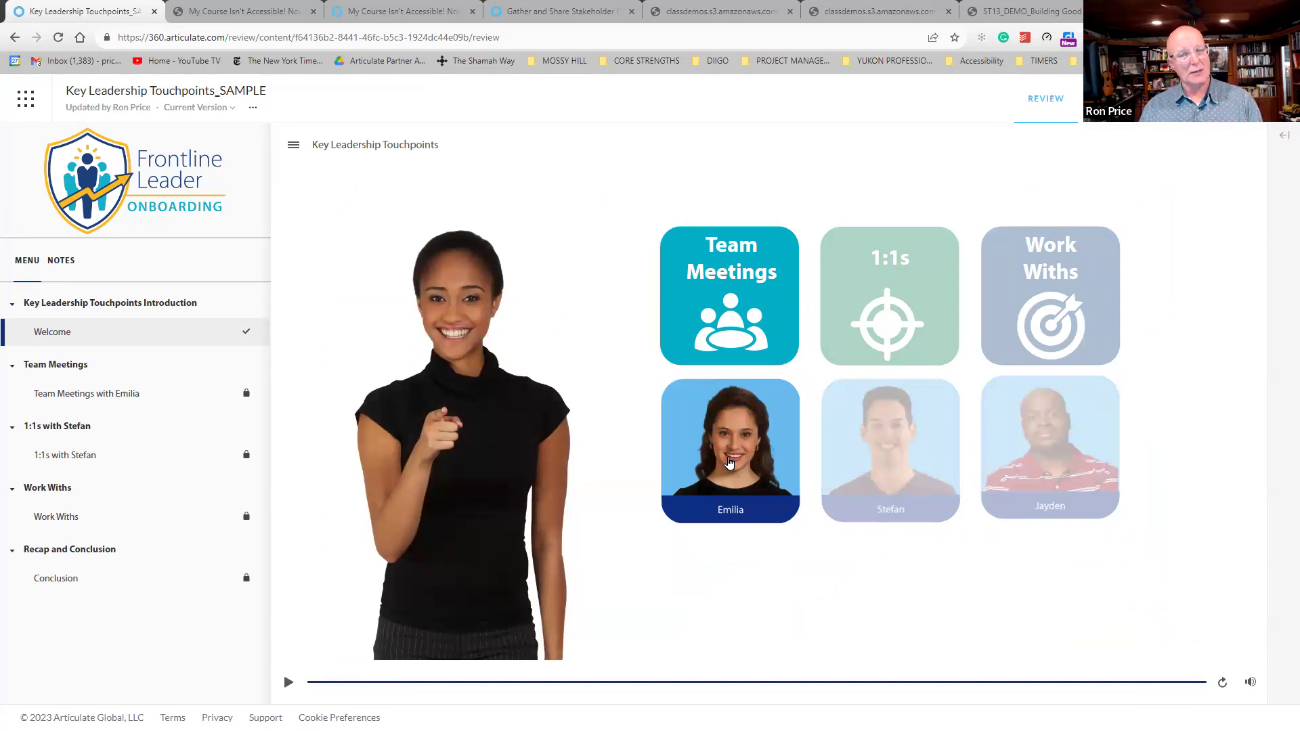
{"action": "left_click", "coordinate": [729, 462]}
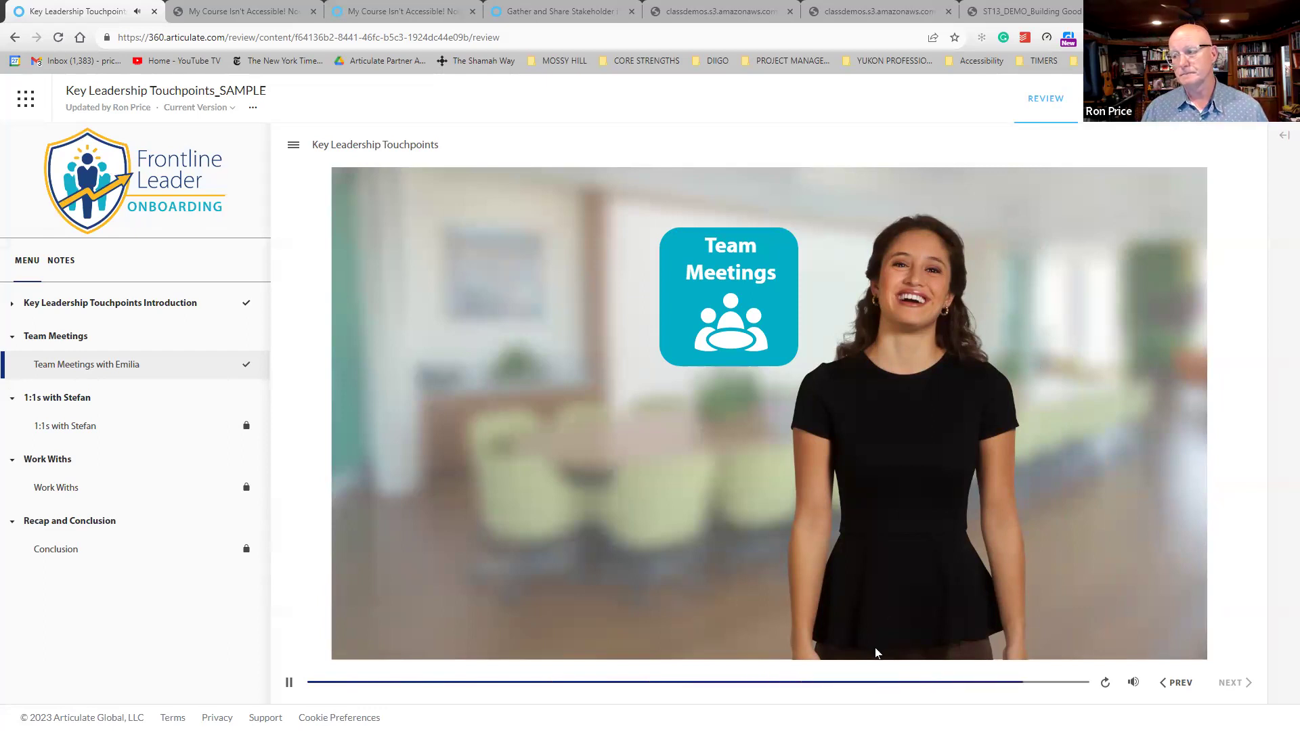
{"action": "left_click", "coordinate": [1240, 689]}
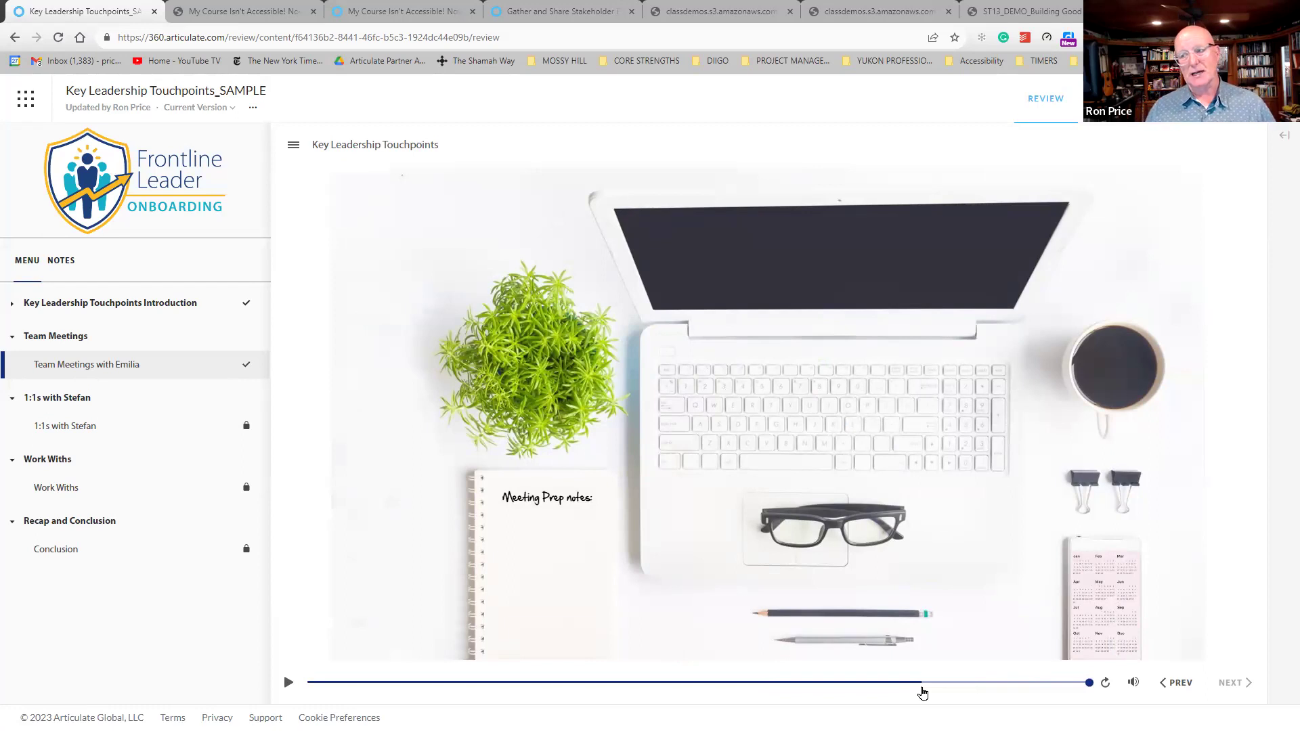
Reveal the labels of the laptop, calendar and notebook hotspots on the desk slide.
{"action": "left_click", "coordinate": [824, 503]}
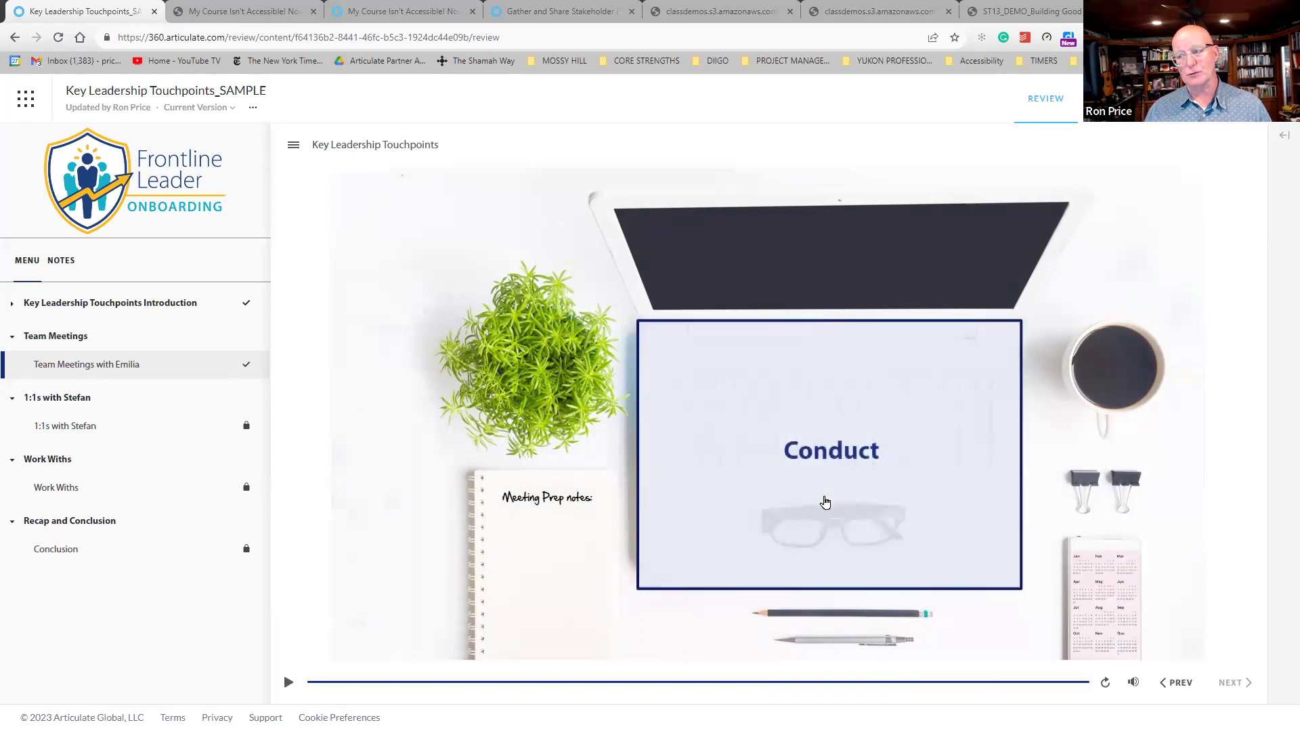
{"action": "left_click", "coordinate": [554, 584]}
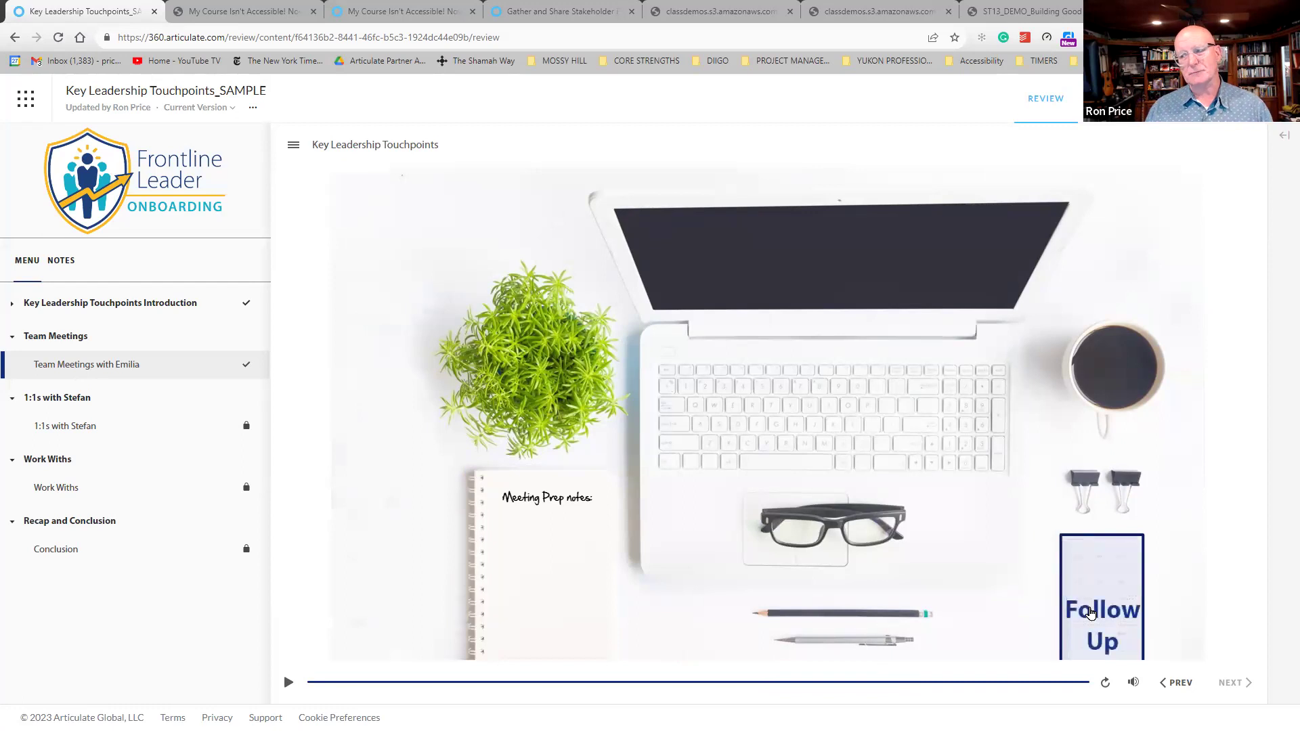
{"action": "mouse_move", "coordinate": [835, 502]}
{"action": "mouse_move", "coordinate": [566, 571]}
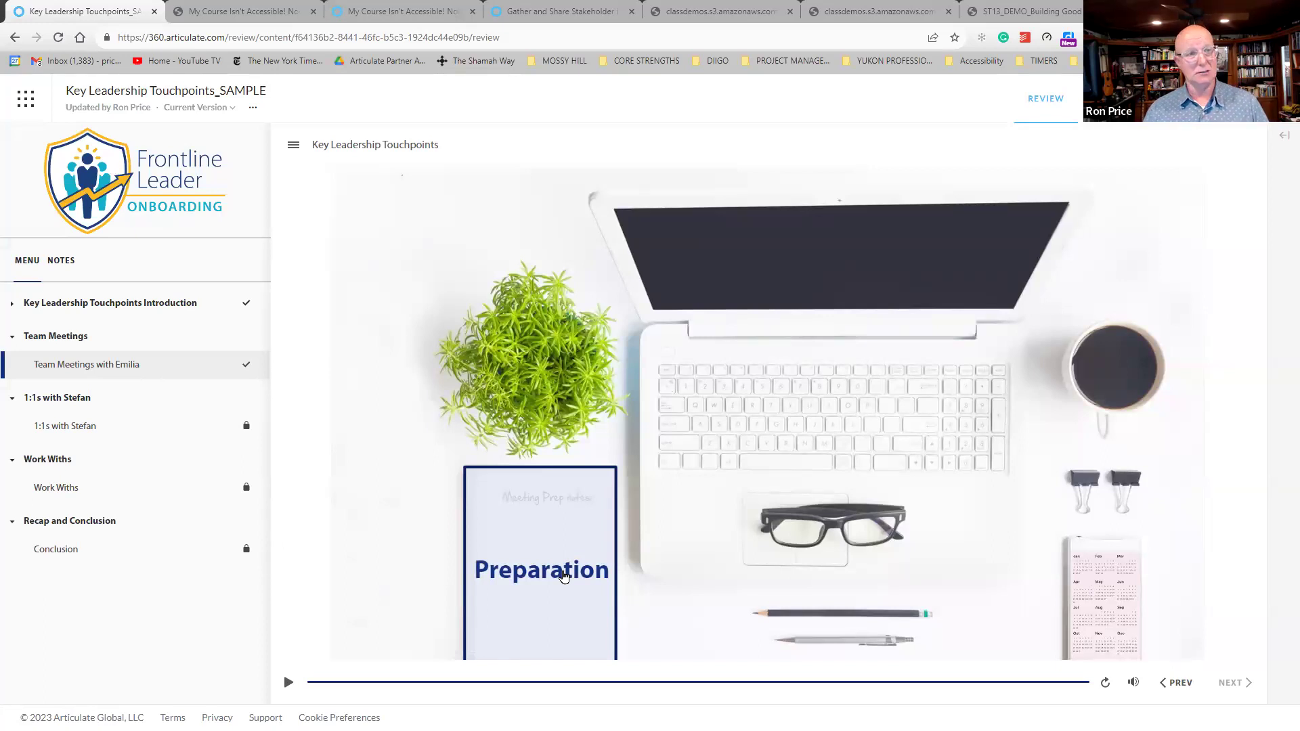
{"action": "mouse_move", "coordinate": [788, 411]}
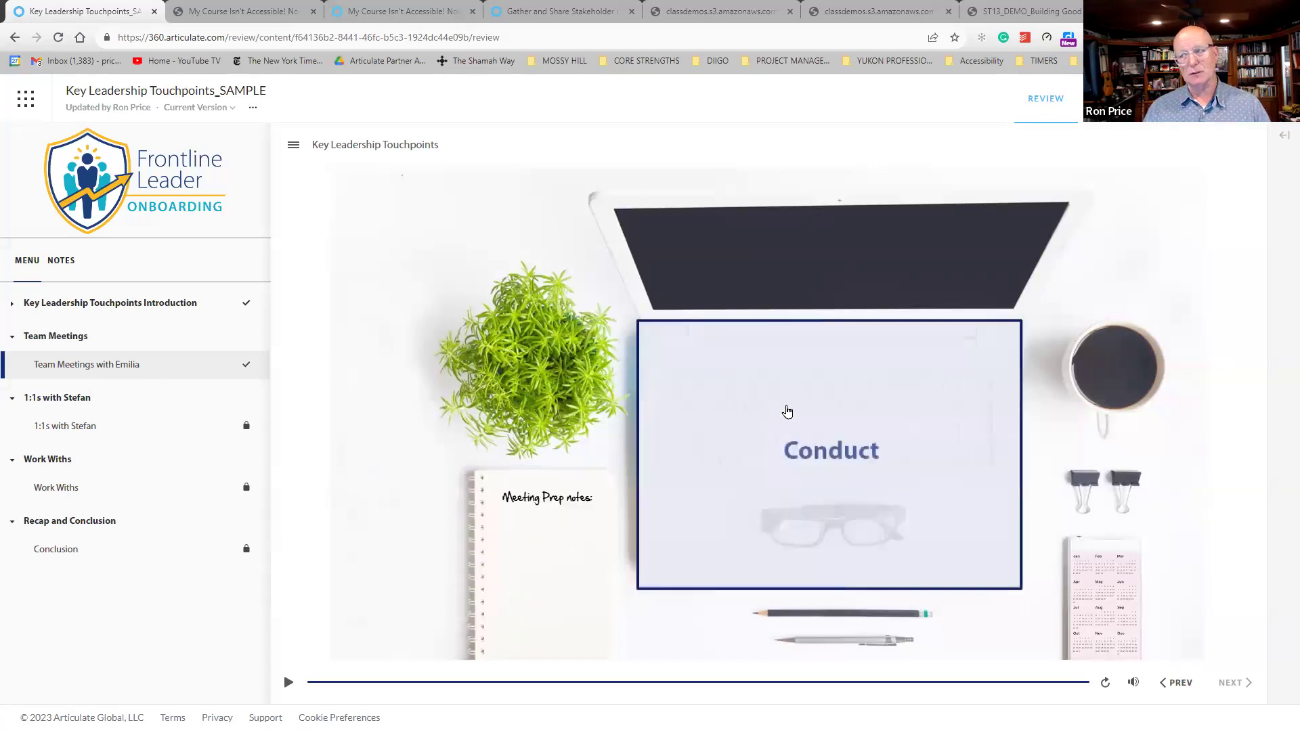
{"action": "mouse_move", "coordinate": [510, 606]}
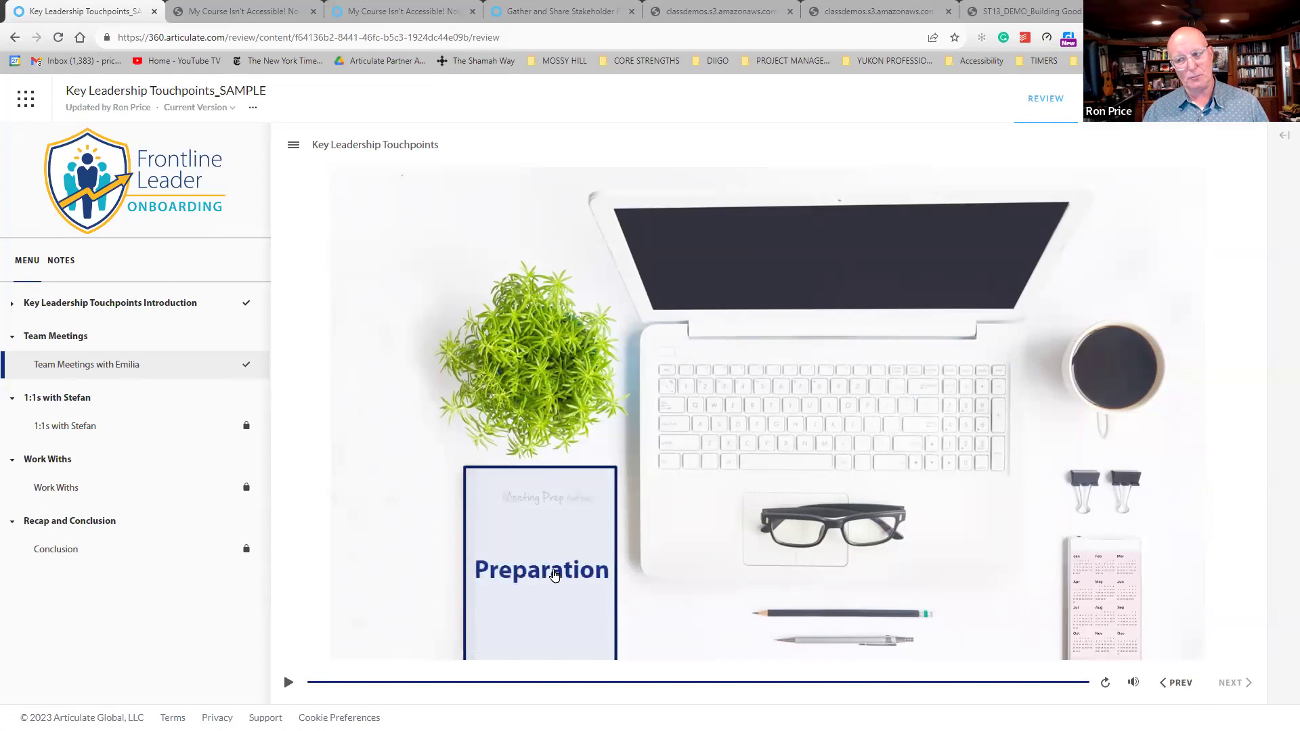
Open the notebook's Preparation content, pause its playback and skip to the end of the Prepare layer.
{"action": "left_click", "coordinate": [554, 575]}
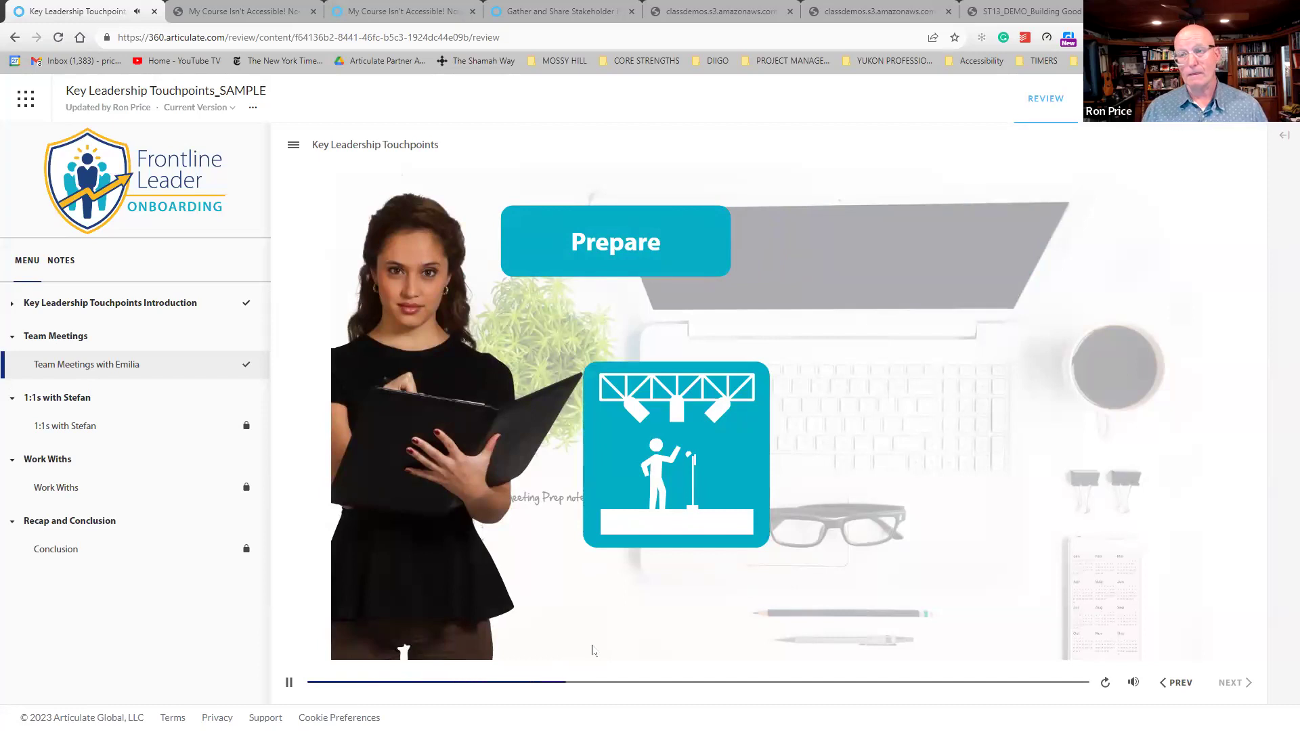
{"action": "left_click", "coordinate": [289, 684]}
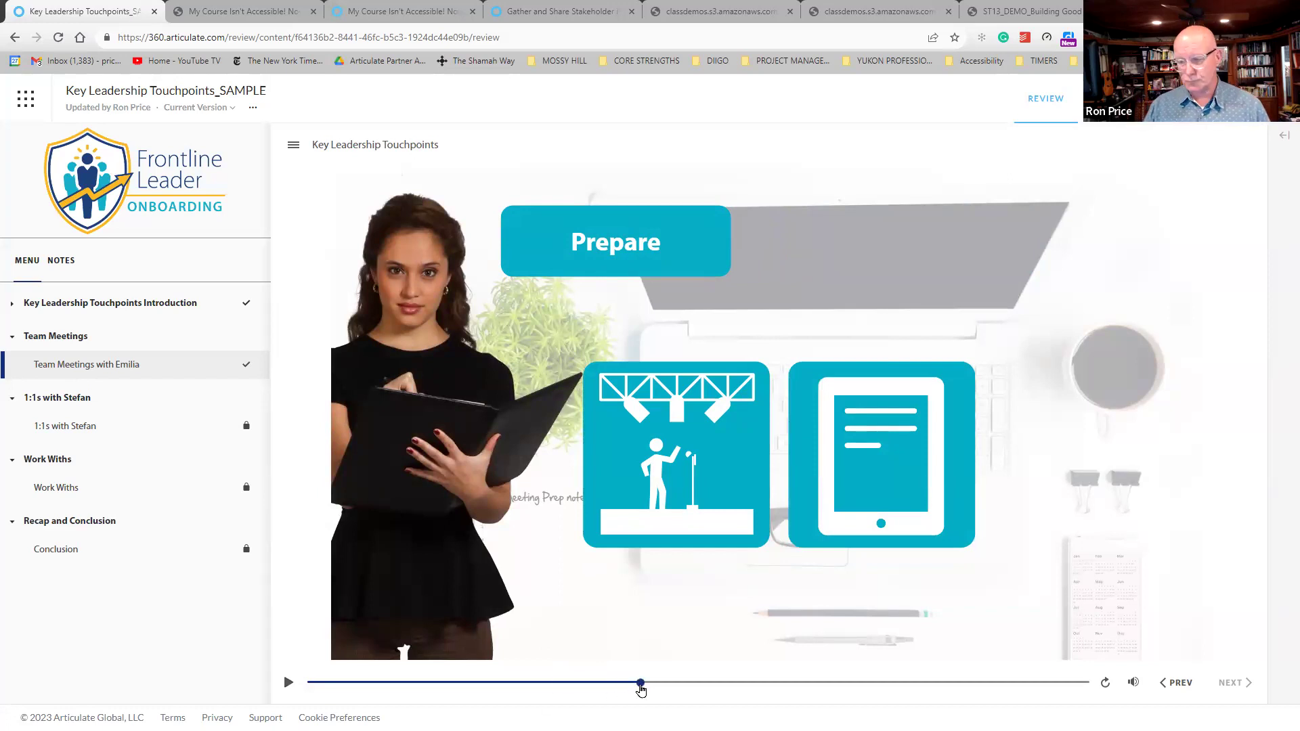
{"action": "left_click_drag", "start_coordinate": [642, 690], "coordinate": [1087, 684]}
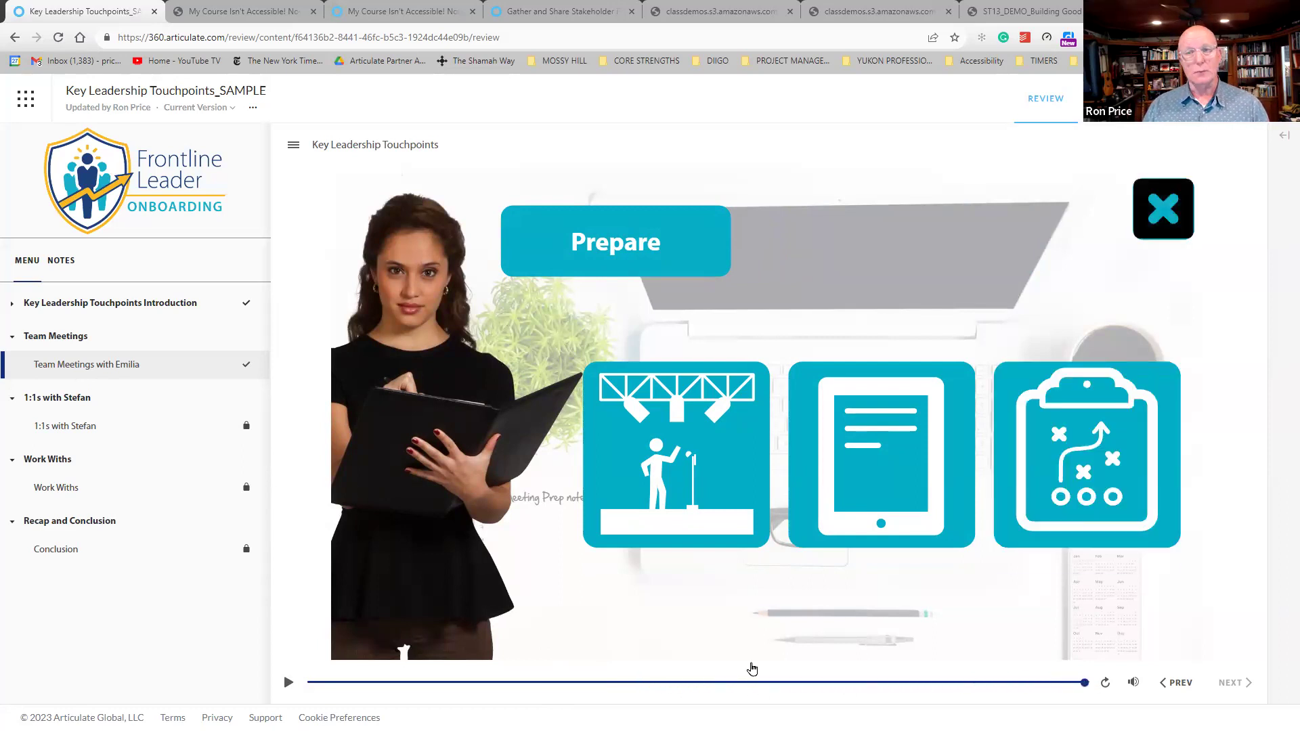
Look at the slide's notes transcript, return to the course outline and close the Prepare layer.
{"action": "left_click", "coordinate": [61, 263]}
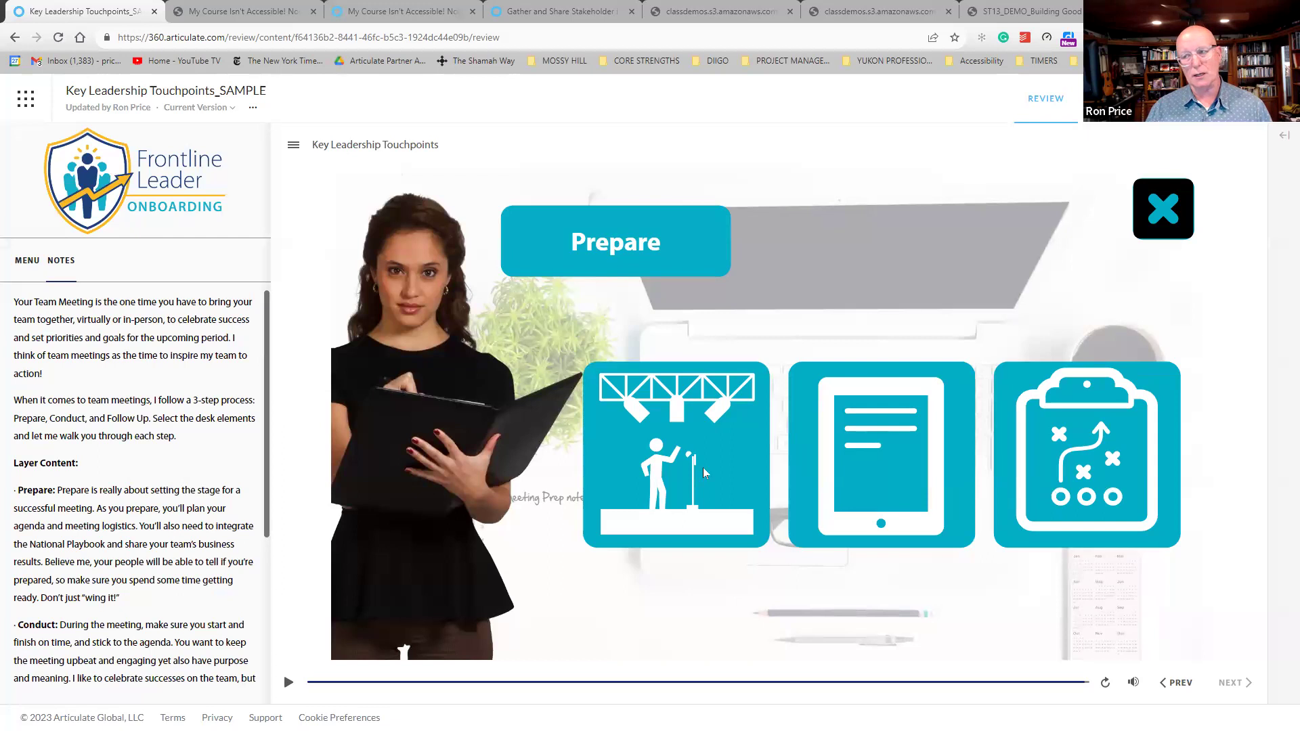
{"action": "left_click", "coordinate": [27, 267]}
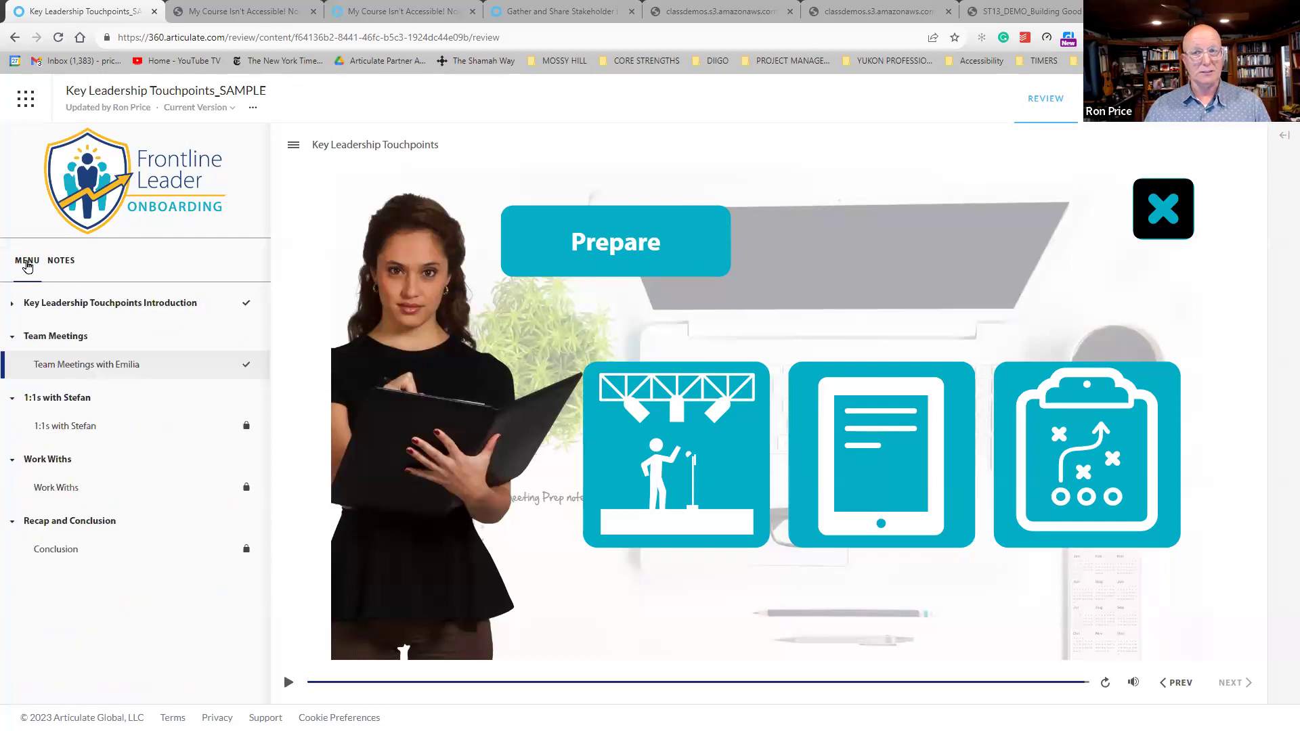
{"action": "left_click", "coordinate": [1166, 224]}
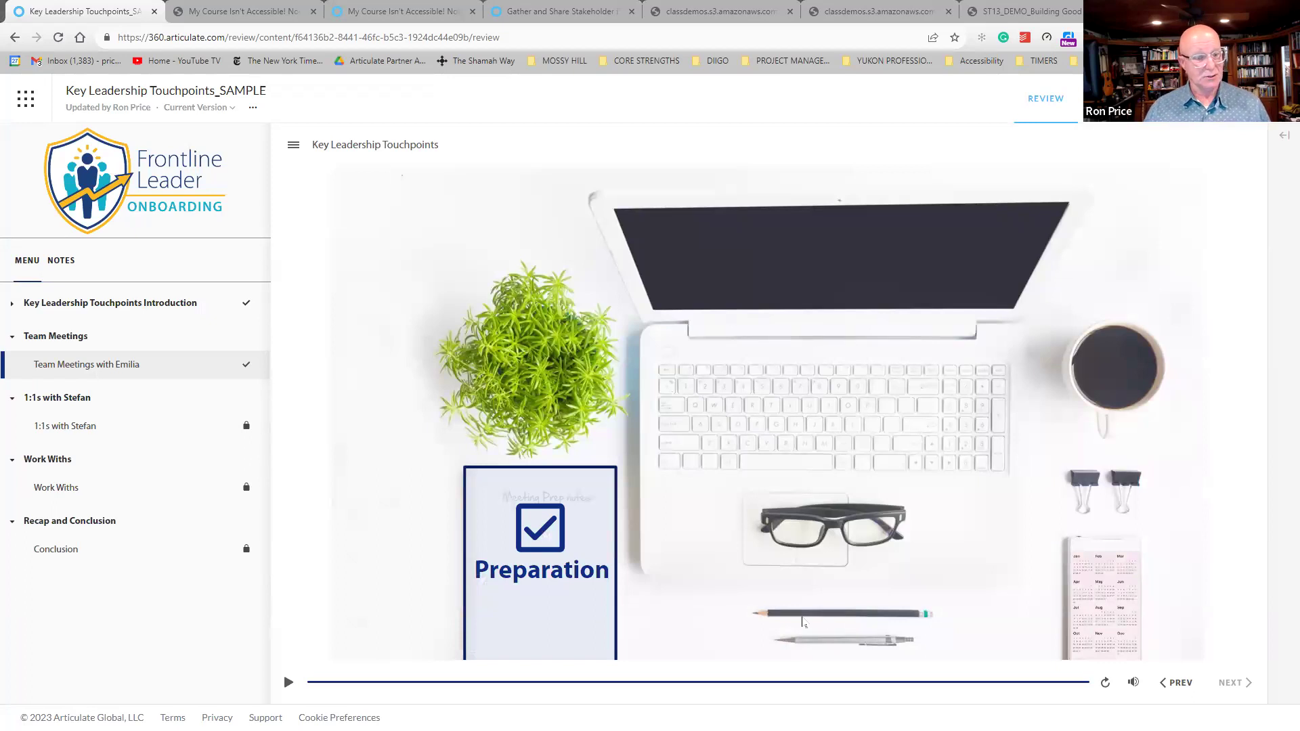
Switch back to Articulate Storyline, widen the timeline's object name column and select the Notebook - reveal Prepare rectangle on slide 2.2.
{"action": "key", "text": "alt+Tab"}
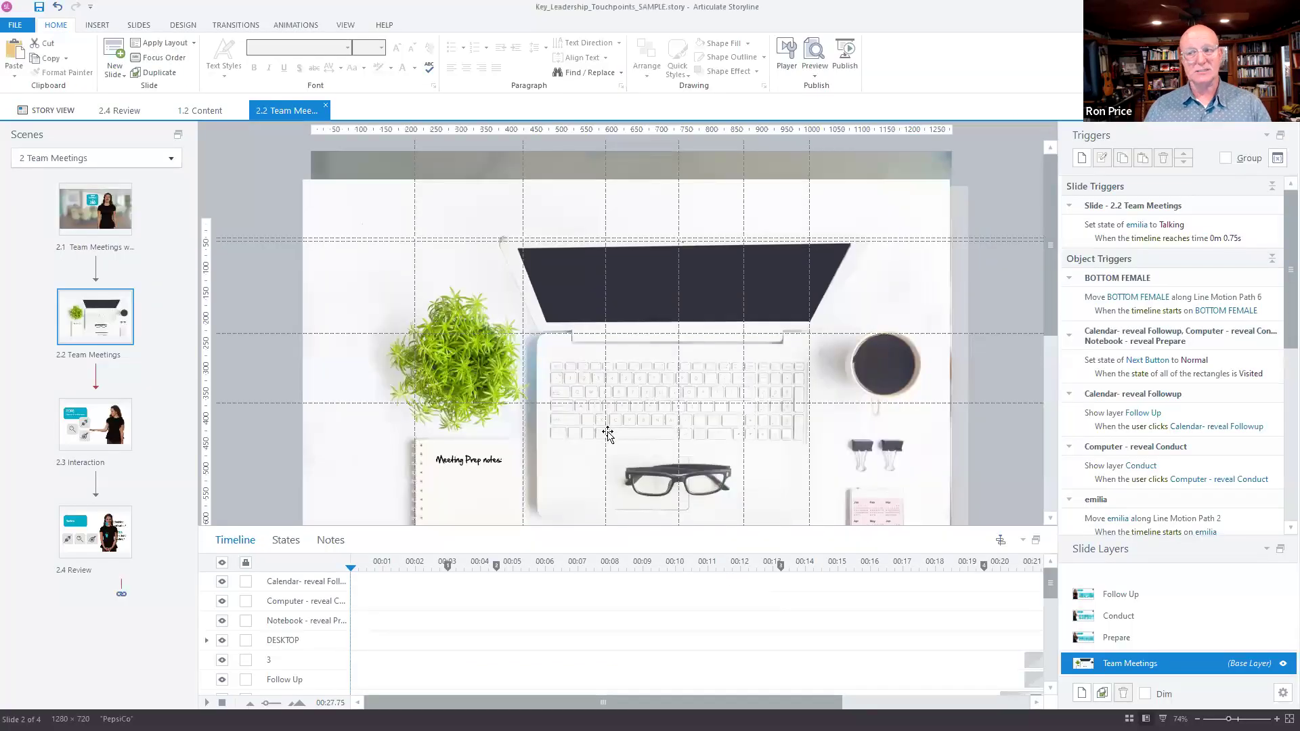
{"action": "left_click", "coordinate": [483, 474]}
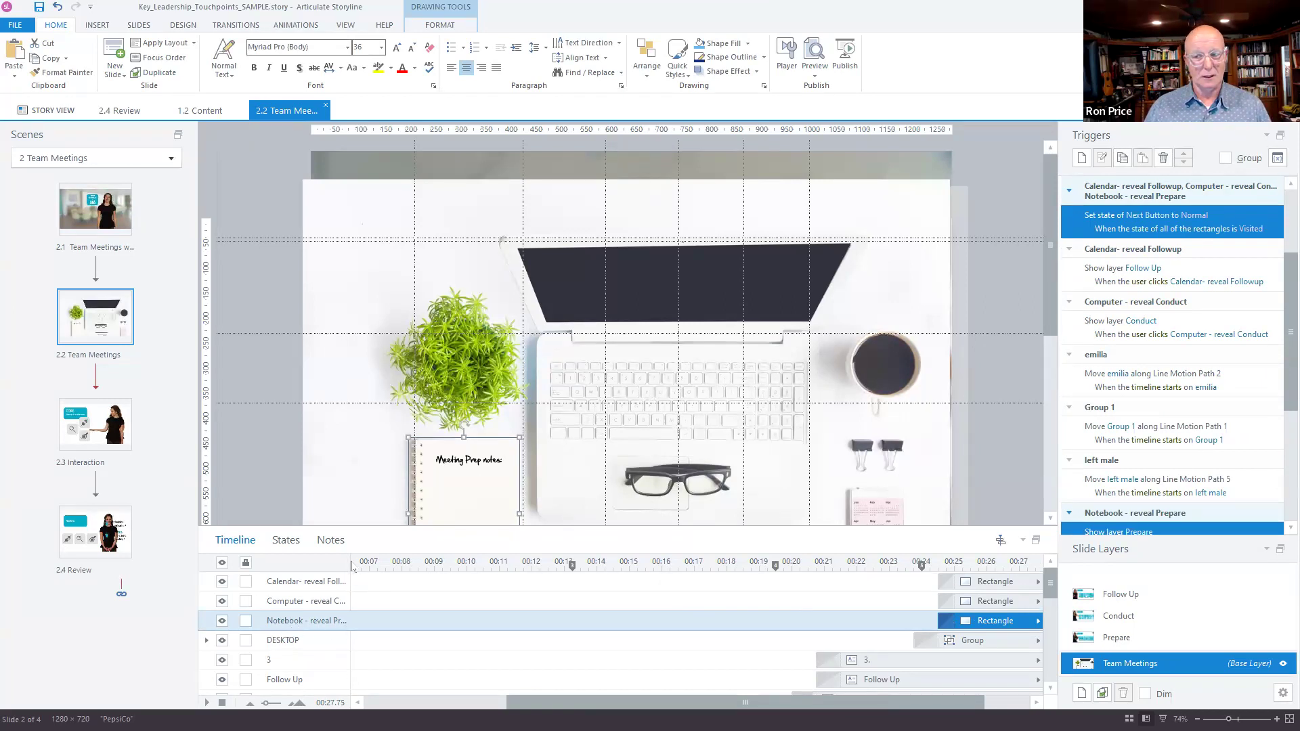
{"action": "left_click_drag", "start_coordinate": [352, 566], "coordinate": [380, 567]}
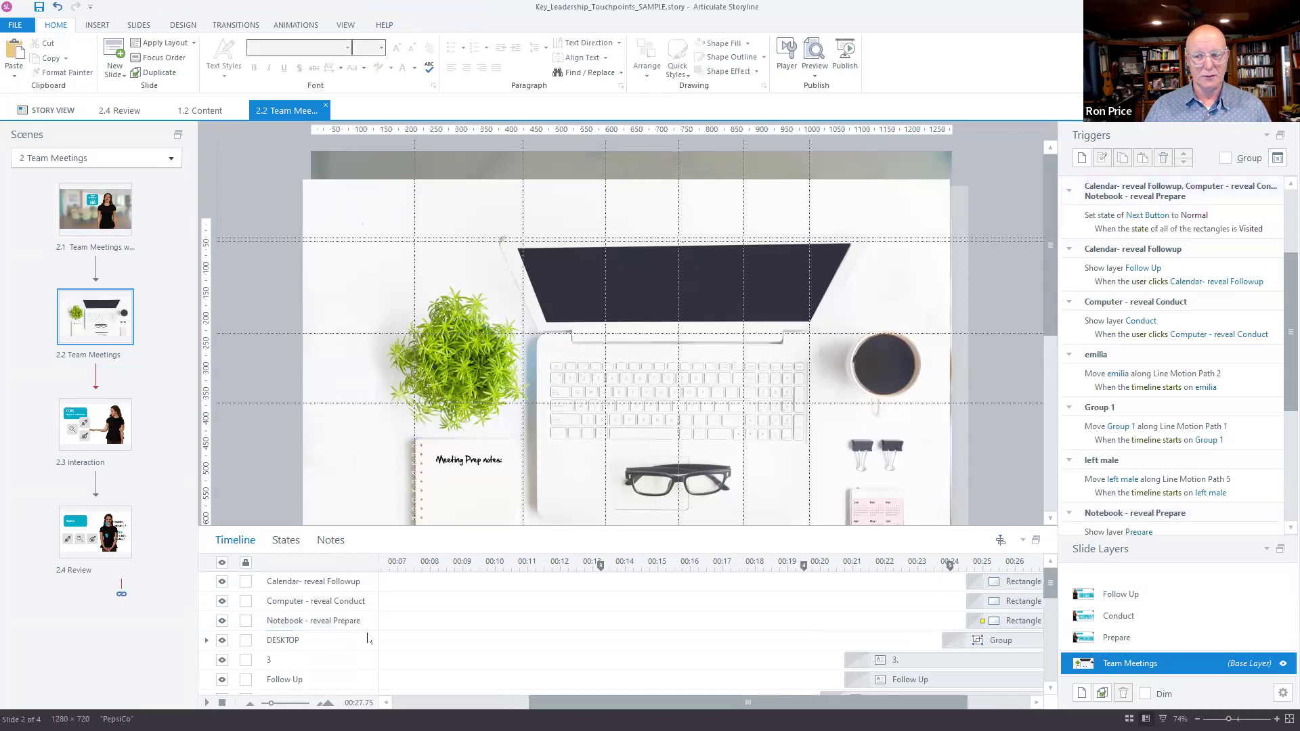
{"action": "left_click", "coordinate": [1018, 622]}
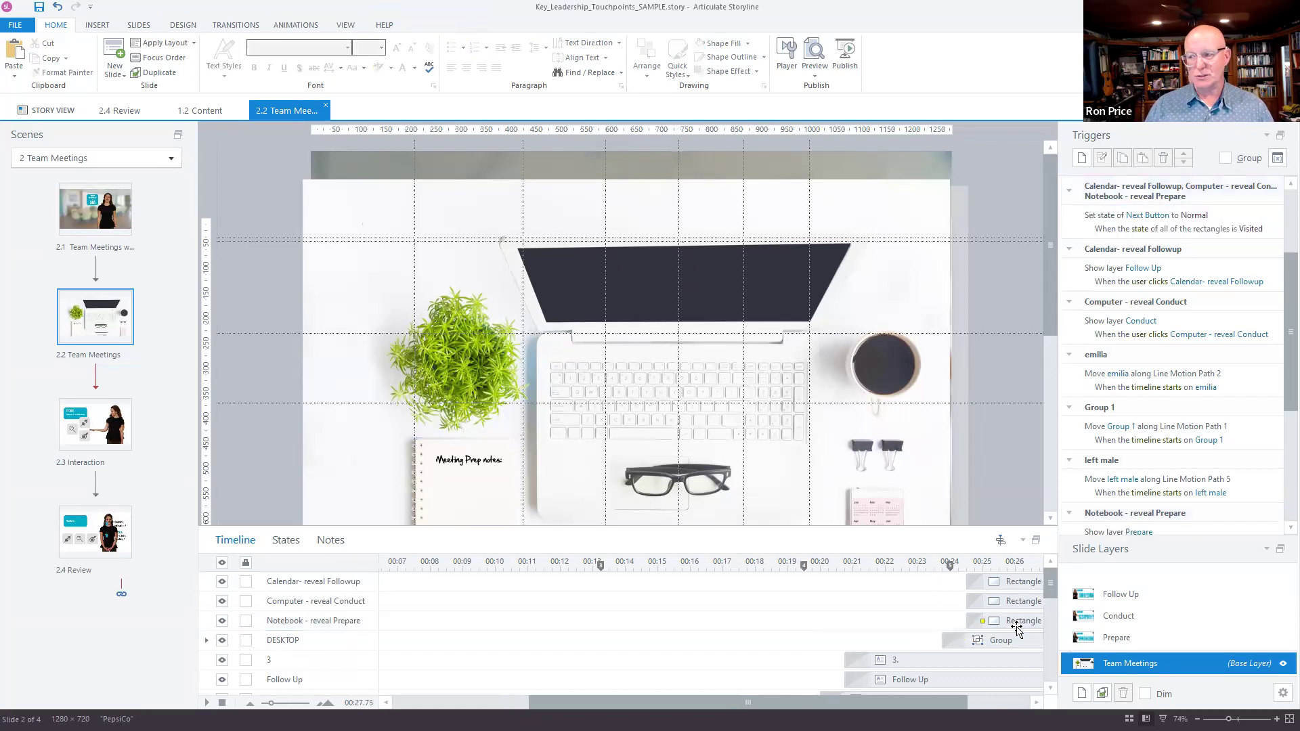
{"action": "left_click", "coordinate": [1018, 623]}
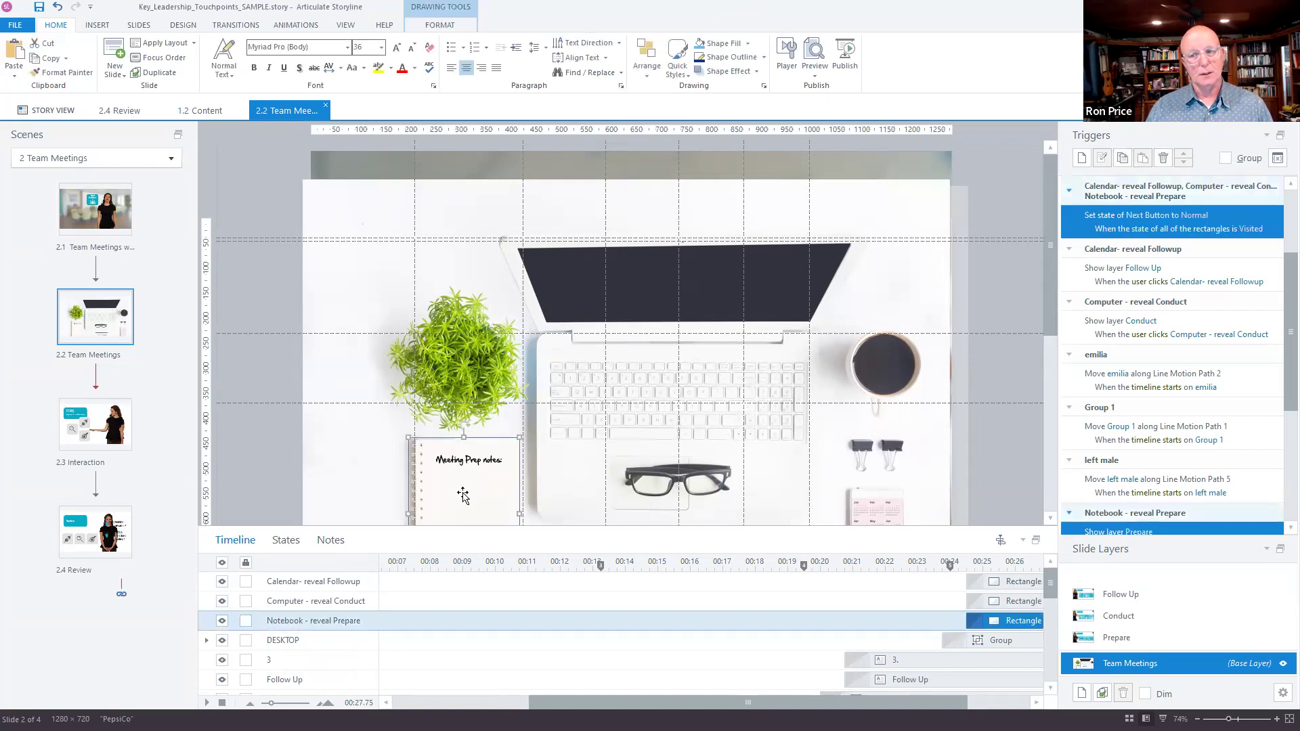
Examine the notebook rectangle's Hover and Visited states and its trigger that shows the Prepare layer.
{"action": "left_click", "coordinate": [278, 546]}
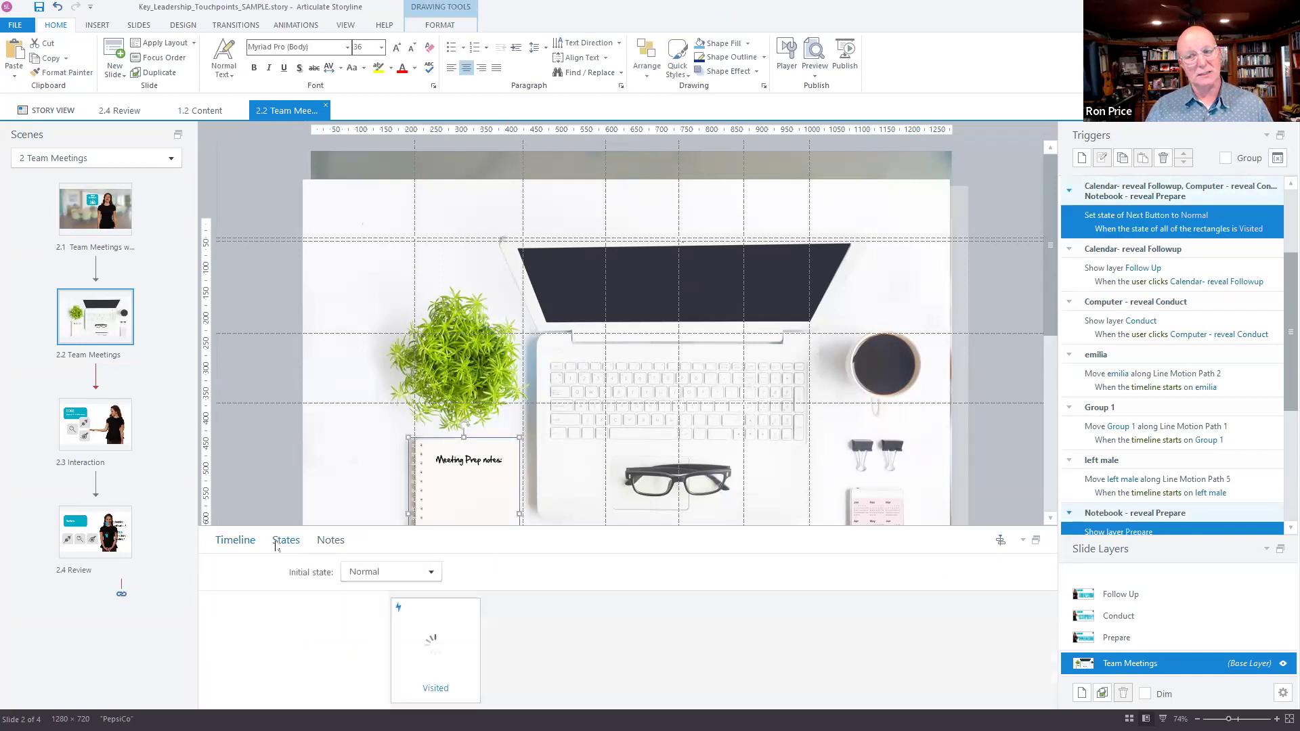
{"action": "left_click", "coordinate": [343, 663]}
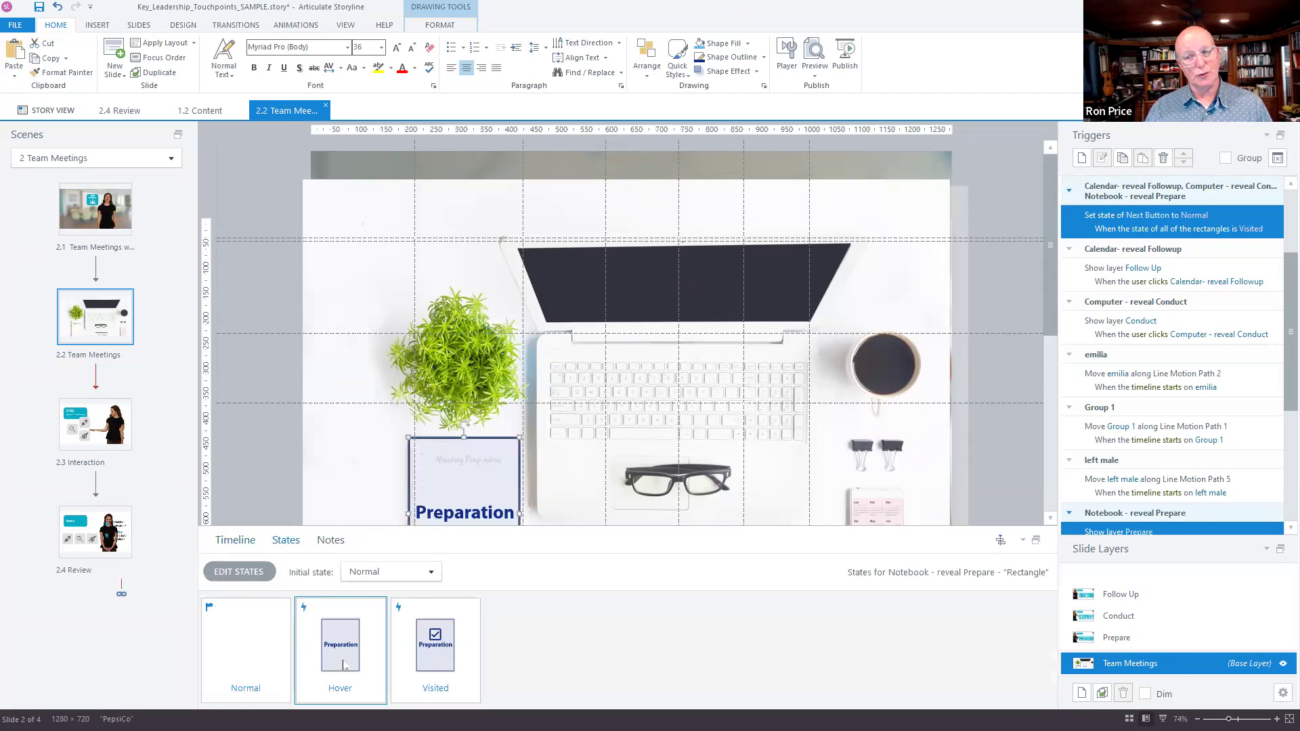
{"action": "left_click", "coordinate": [427, 659]}
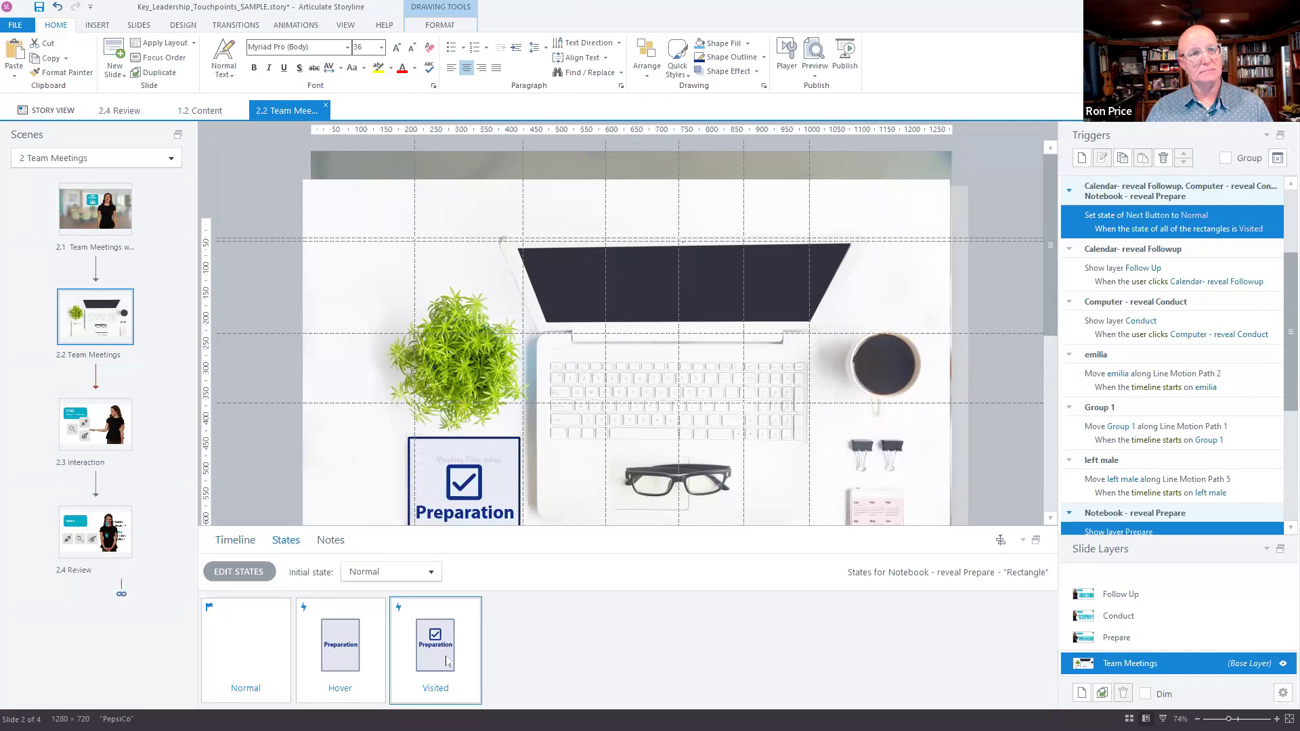
{"action": "left_click", "coordinate": [985, 416]}
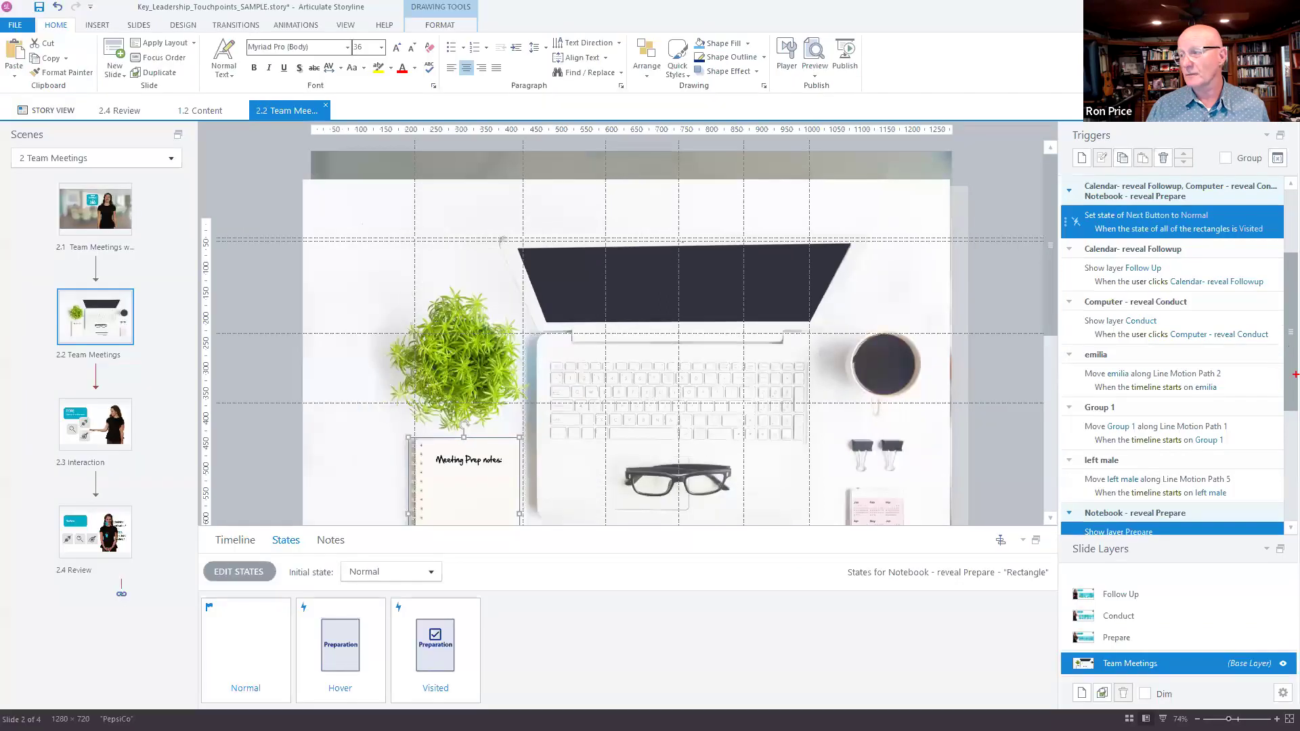
{"action": "scroll", "coordinate": [1279, 379], "scroll_direction": "down", "scroll_amount": 3}
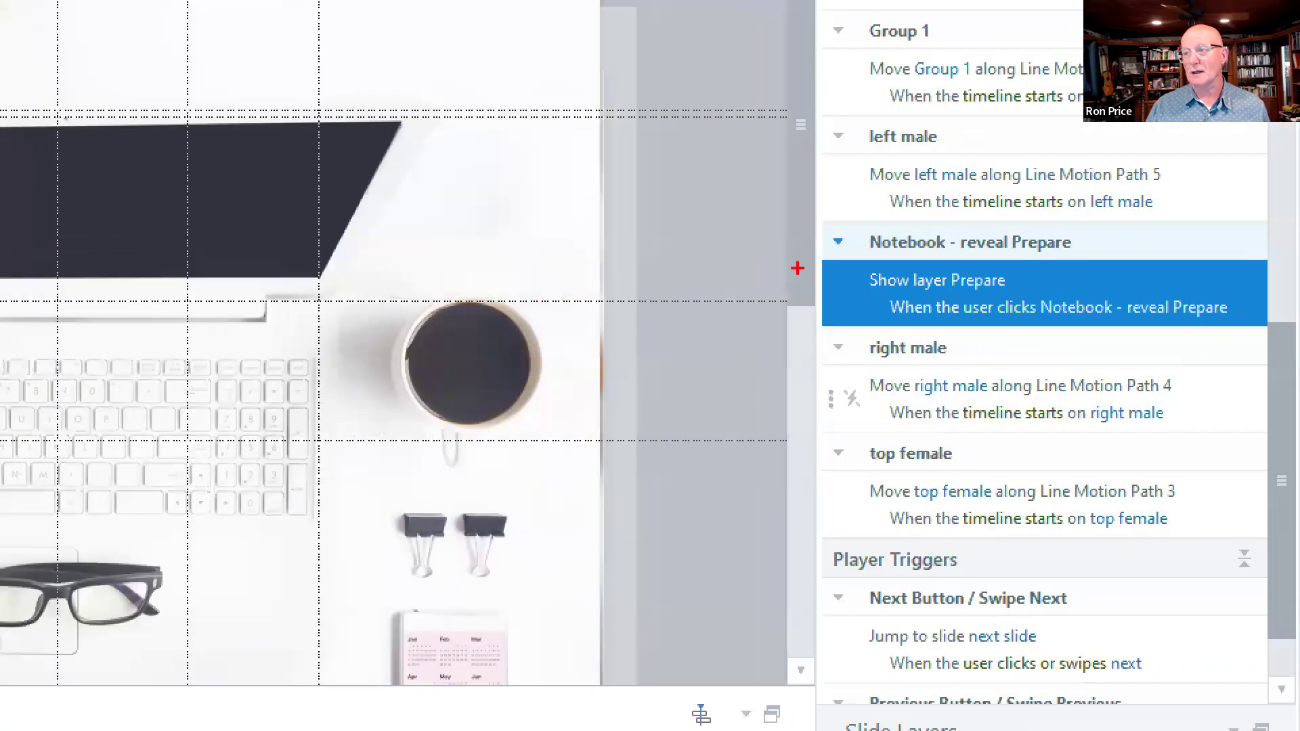
Highlight the notebook rectangle's show-layer trigger and compare its Hover and Visited states.
{"action": "mouse_move", "coordinate": [820, 261]}
{"action": "left_mouse_down"}
{"action": "mouse_move", "coordinate": [962, 334]}
{"action": "mouse_move", "coordinate": [1279, 324]}
{"action": "left_mouse_up"}
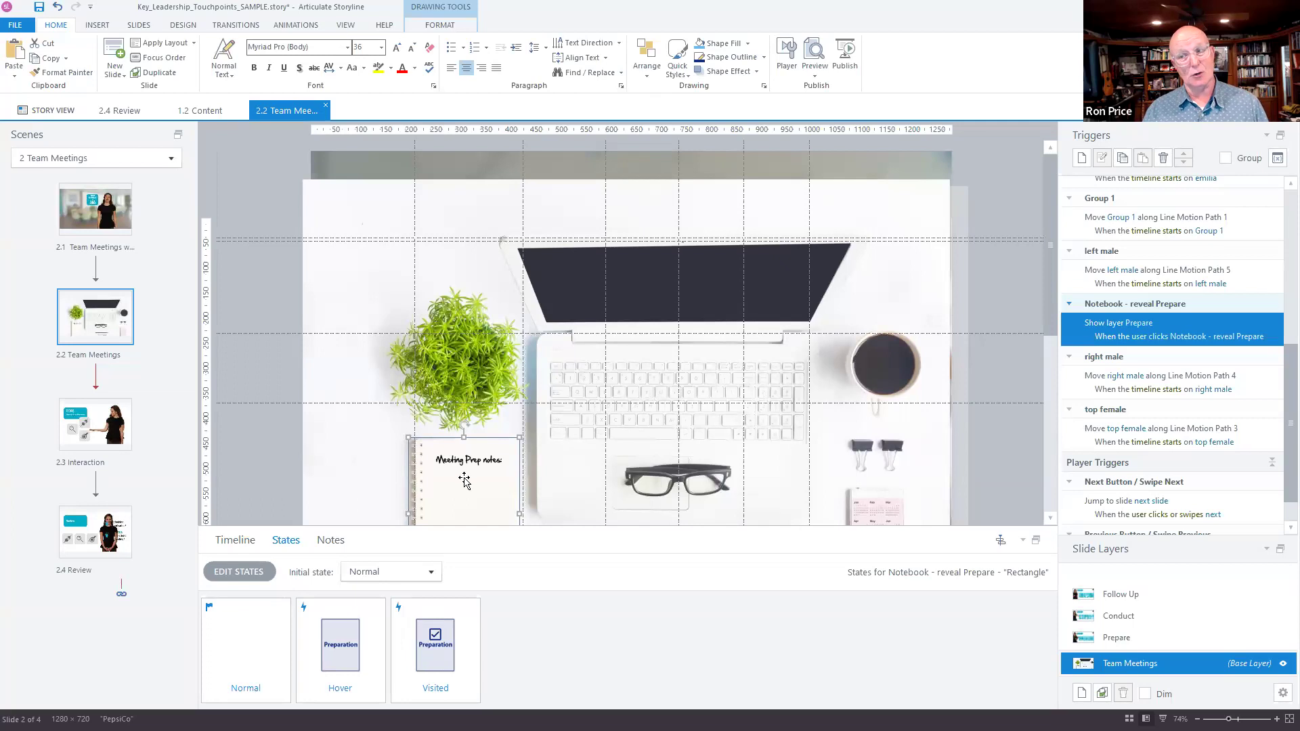
{"action": "left_click", "coordinate": [340, 665]}
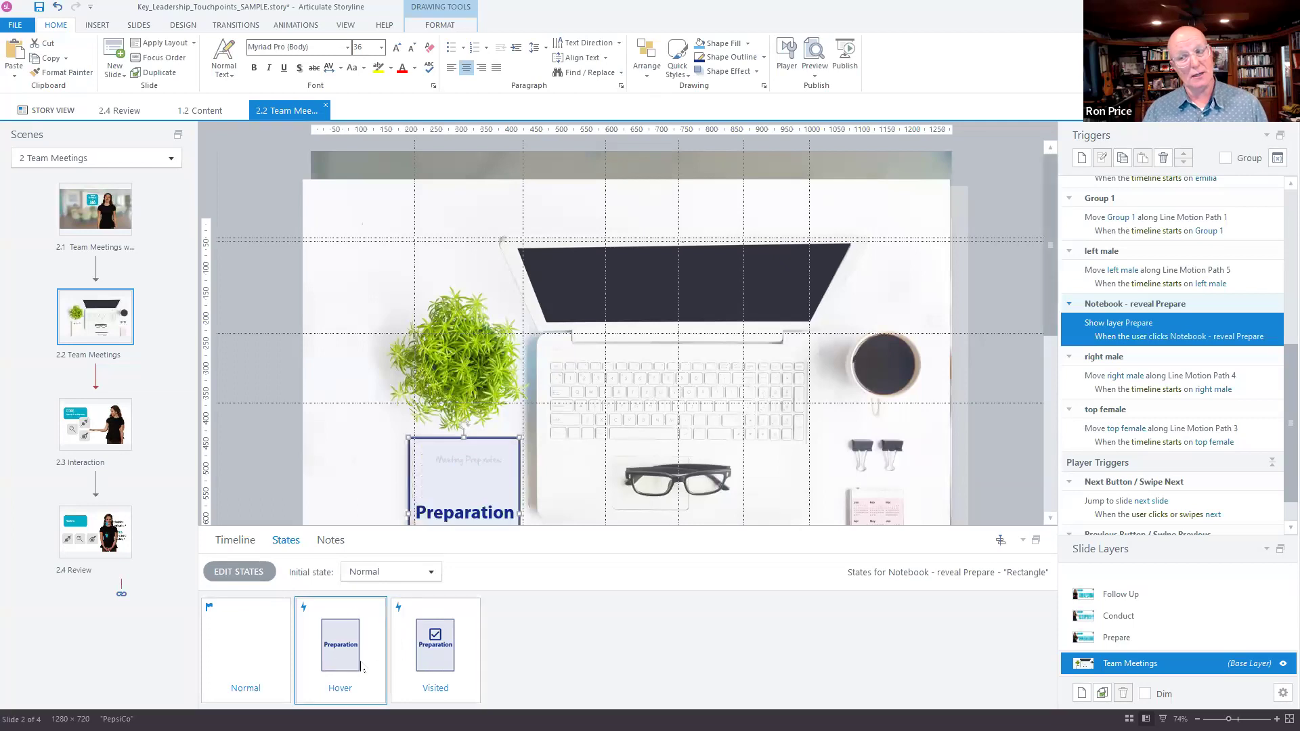
{"action": "left_click", "coordinate": [428, 663]}
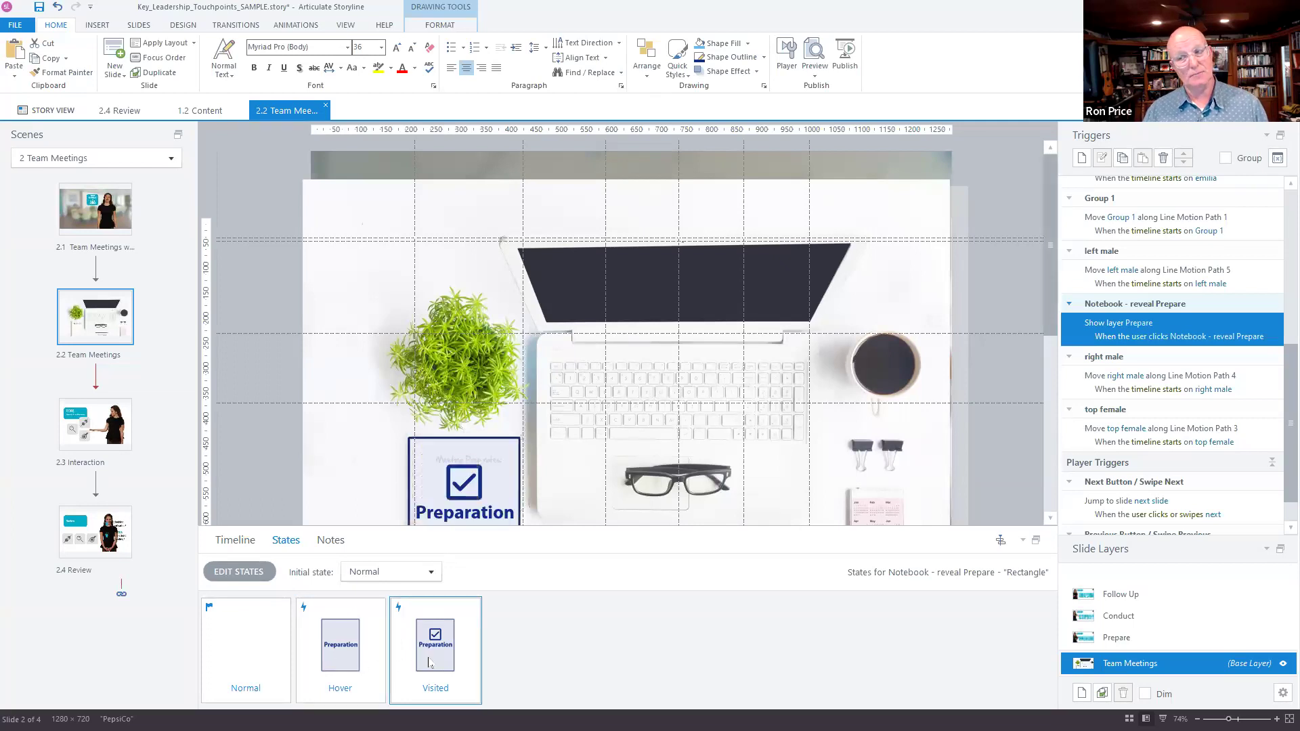
View slide 2.2's Prepare, Conduct and Follow Up layers, review the base layer's triggers and switch to the presentation slides.
{"action": "left_click", "coordinate": [1171, 638]}
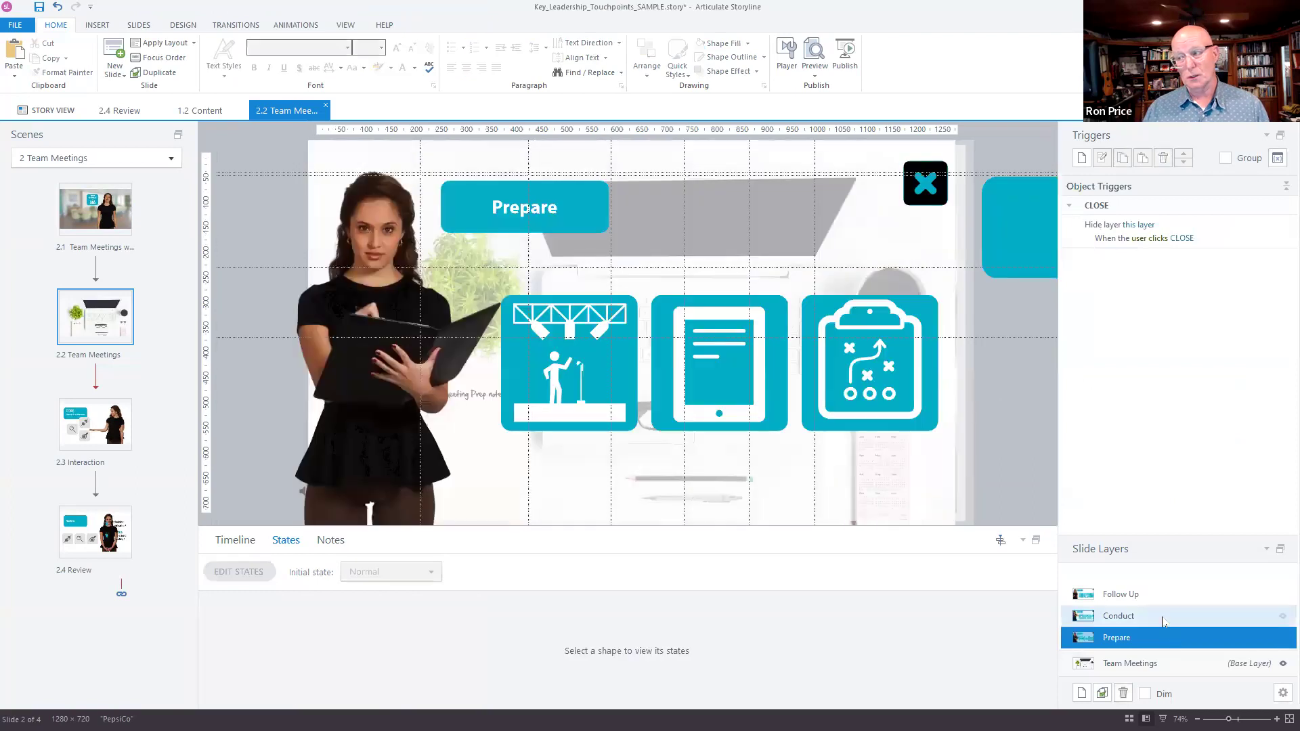
{"action": "left_click", "coordinate": [1163, 618]}
{"action": "left_click", "coordinate": [1164, 596]}
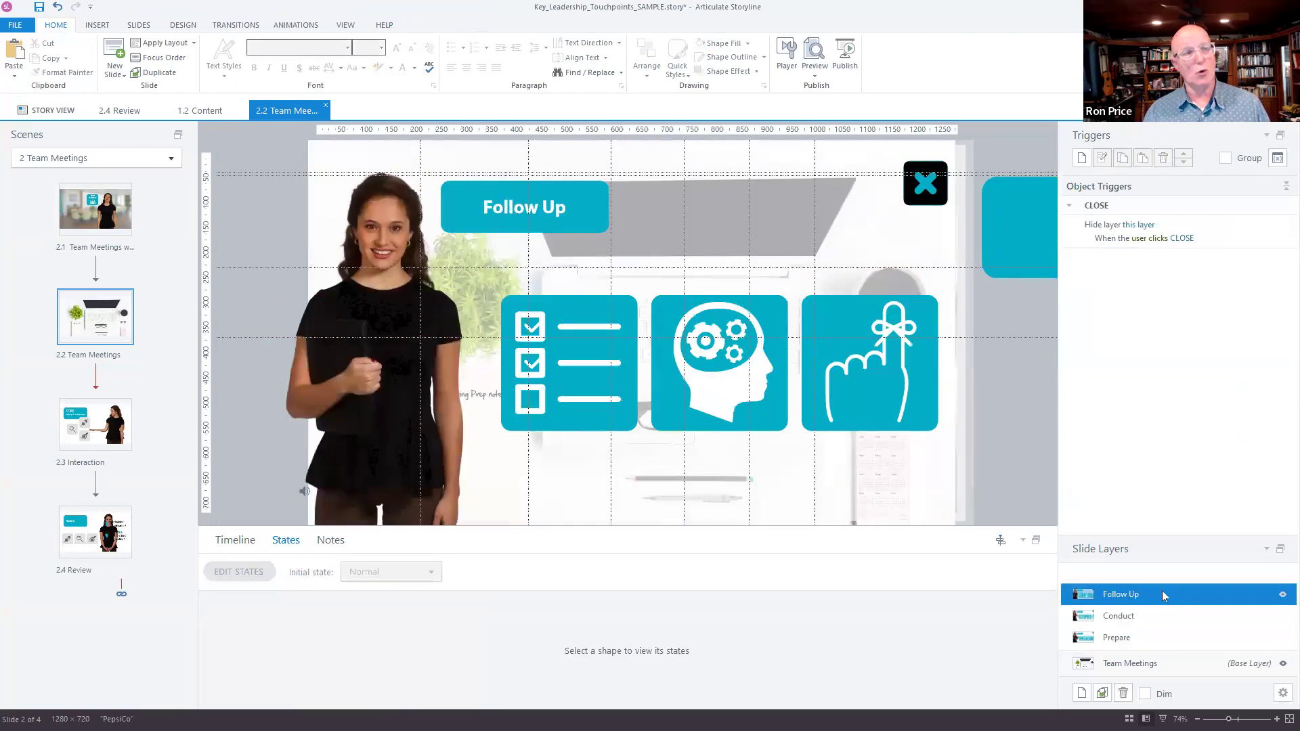
{"action": "left_click", "coordinate": [1155, 665]}
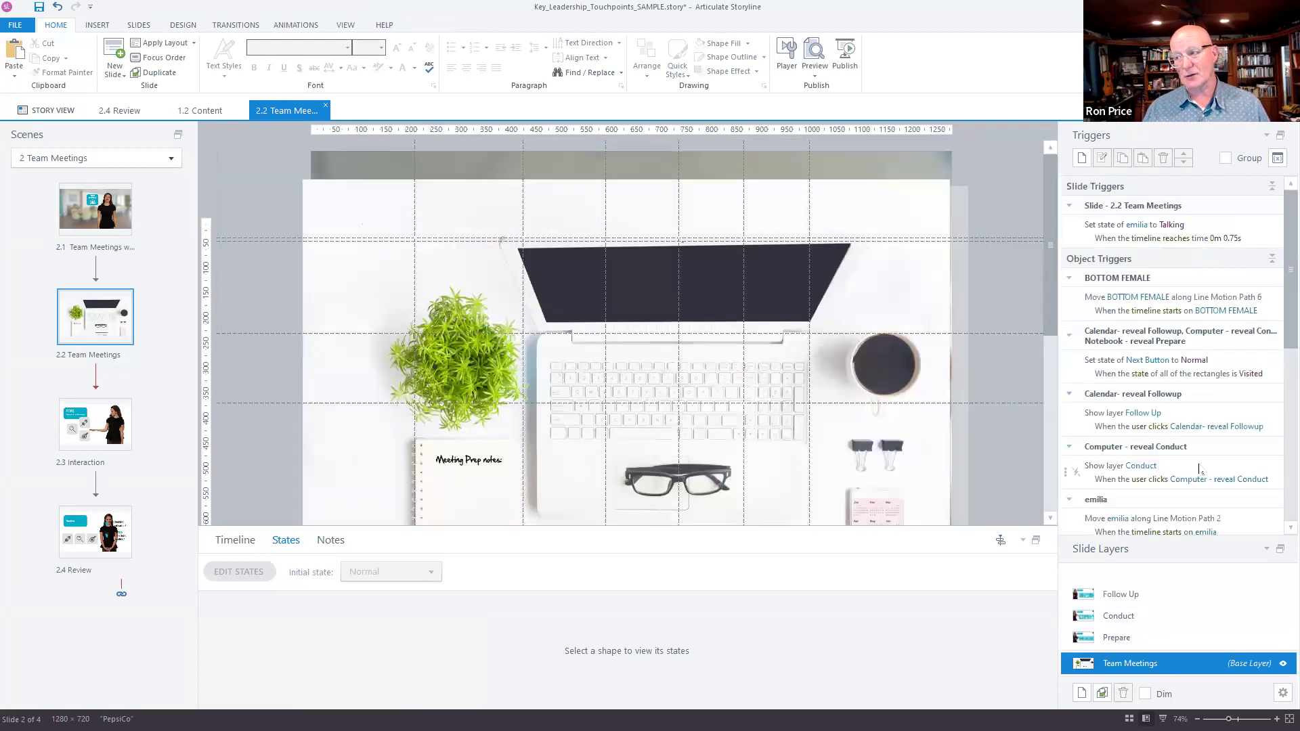
{"action": "scroll", "coordinate": [1200, 468], "scroll_direction": "down", "scroll_amount": 3}
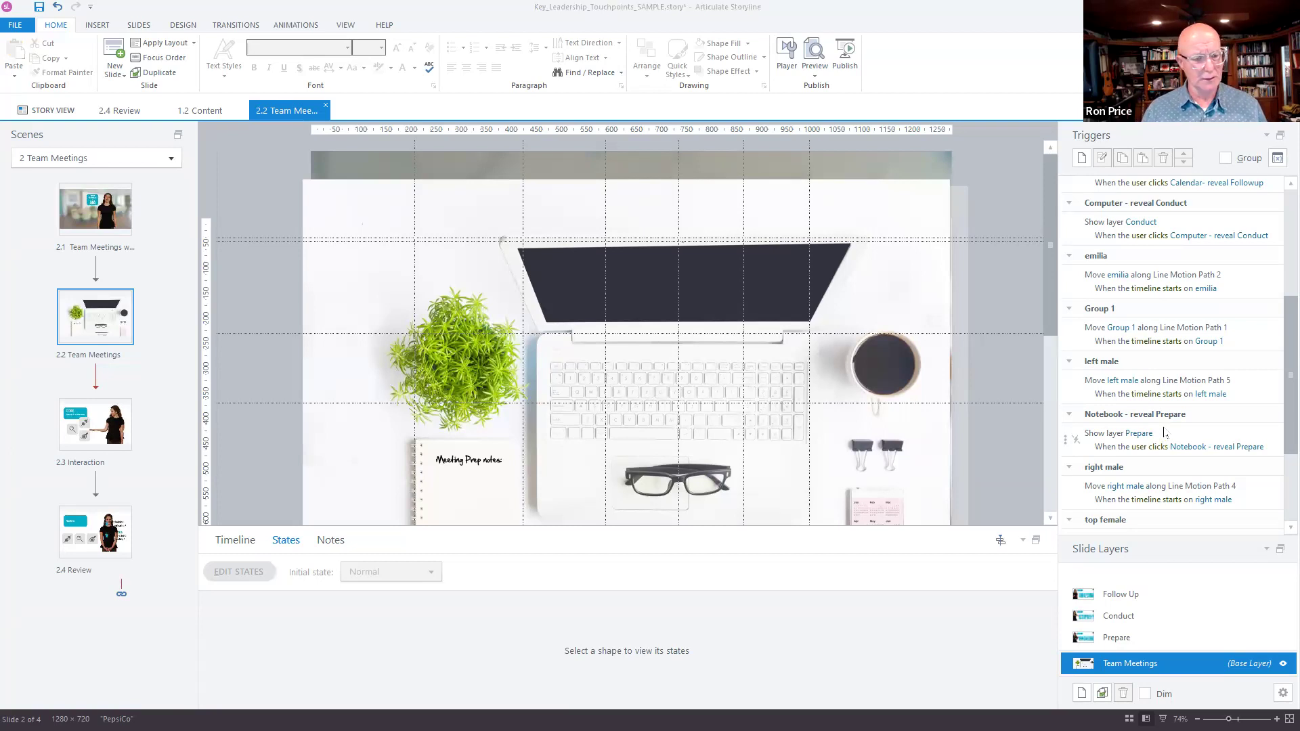
{"action": "key", "text": "alt+Tab"}
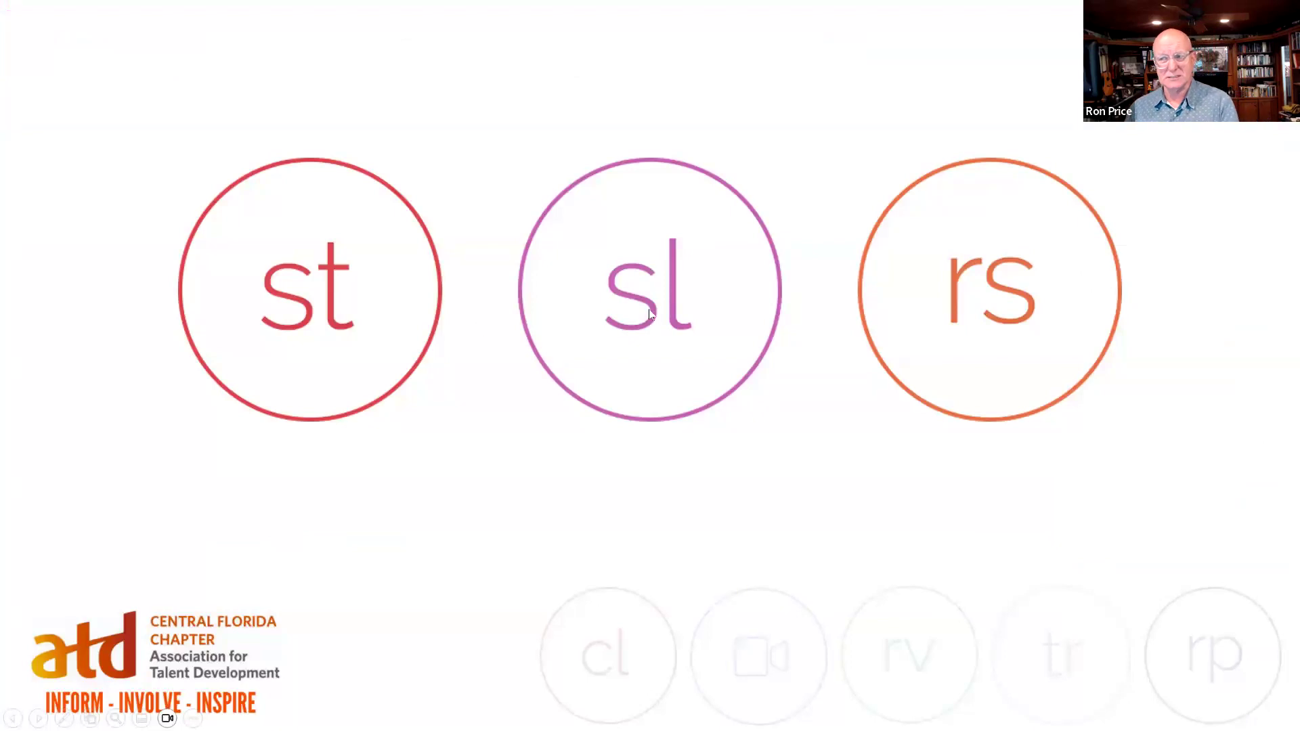
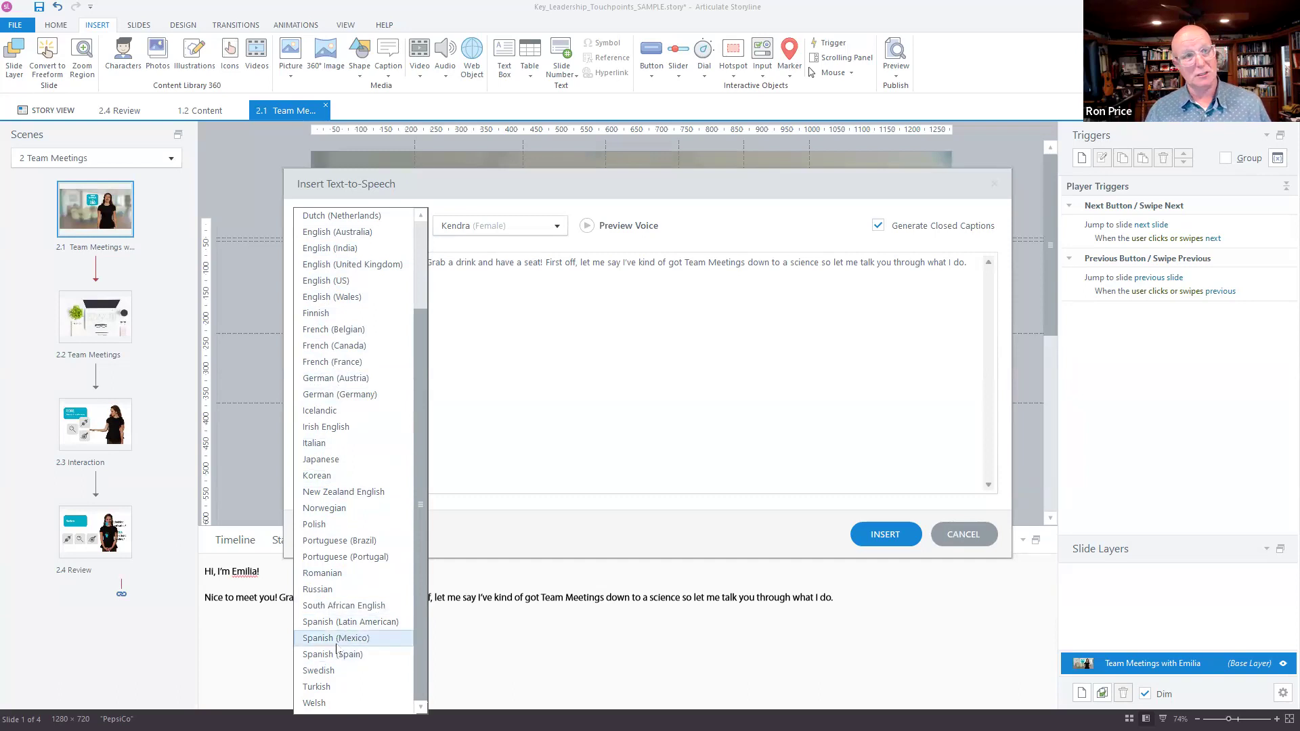
Insert text-to-speech narration on slide 2.1 in Spanish (Mexico) with the Andrés (Male) voice.
{"action": "left_click", "coordinate": [335, 643]}
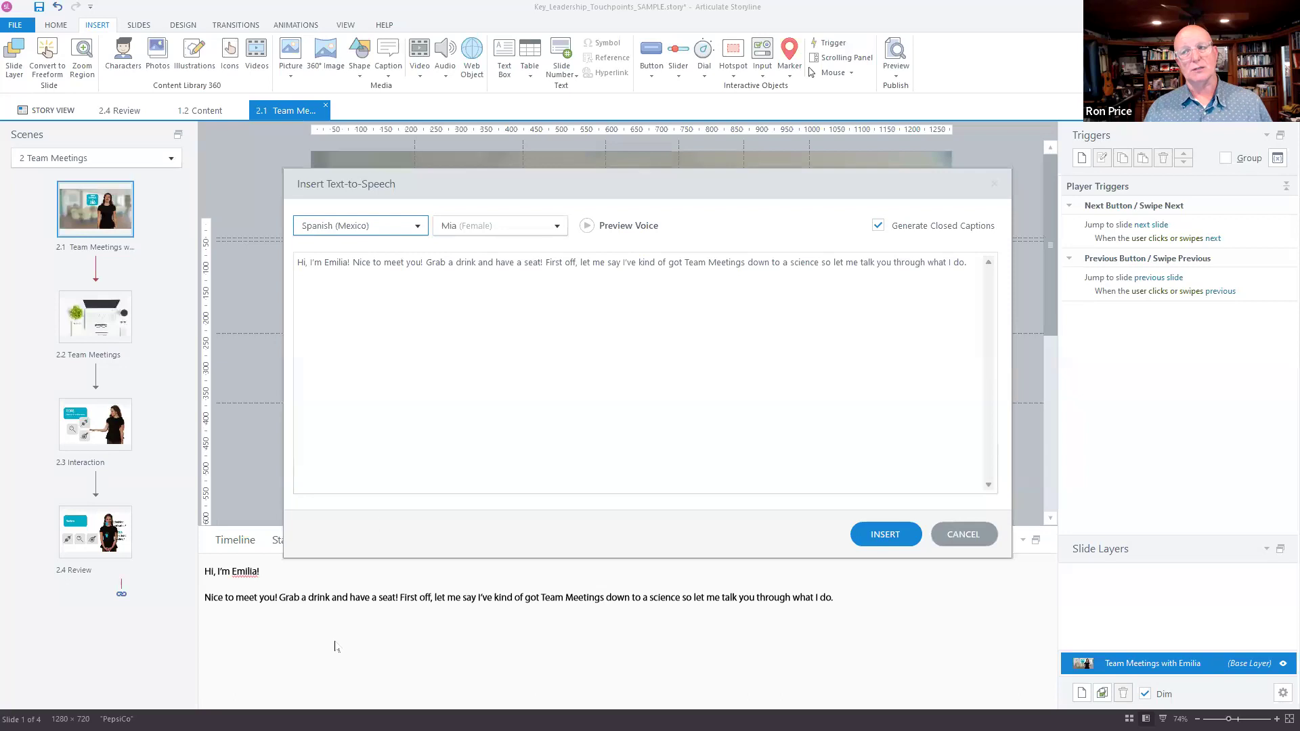
{"action": "left_click", "coordinate": [560, 232]}
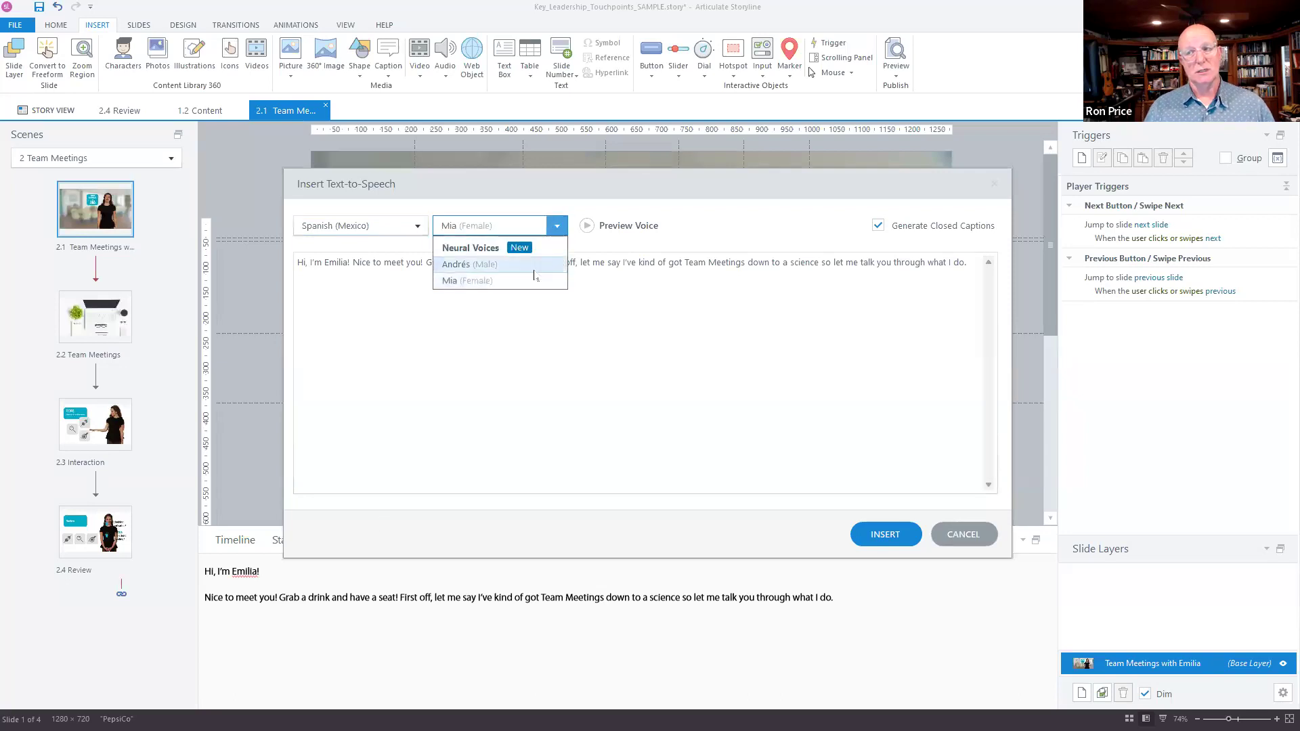
{"action": "left_click", "coordinate": [480, 265]}
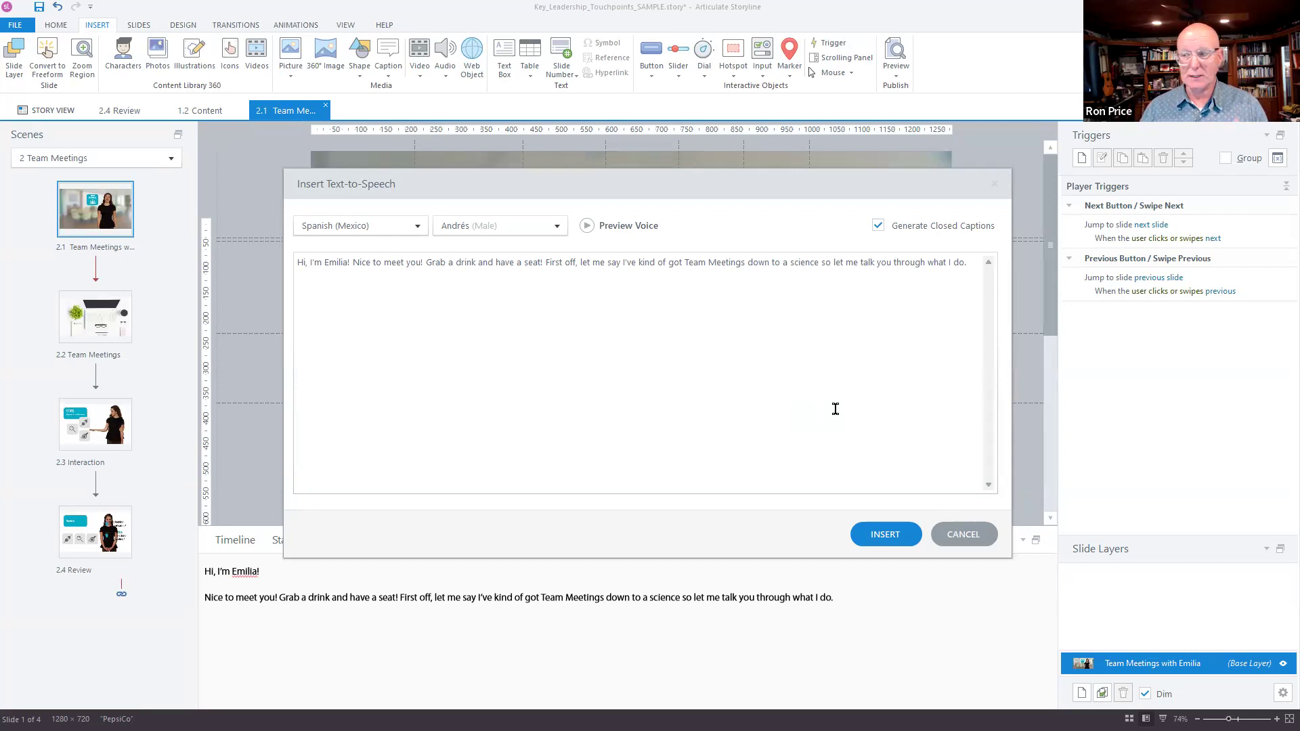
{"action": "left_click", "coordinate": [874, 541]}
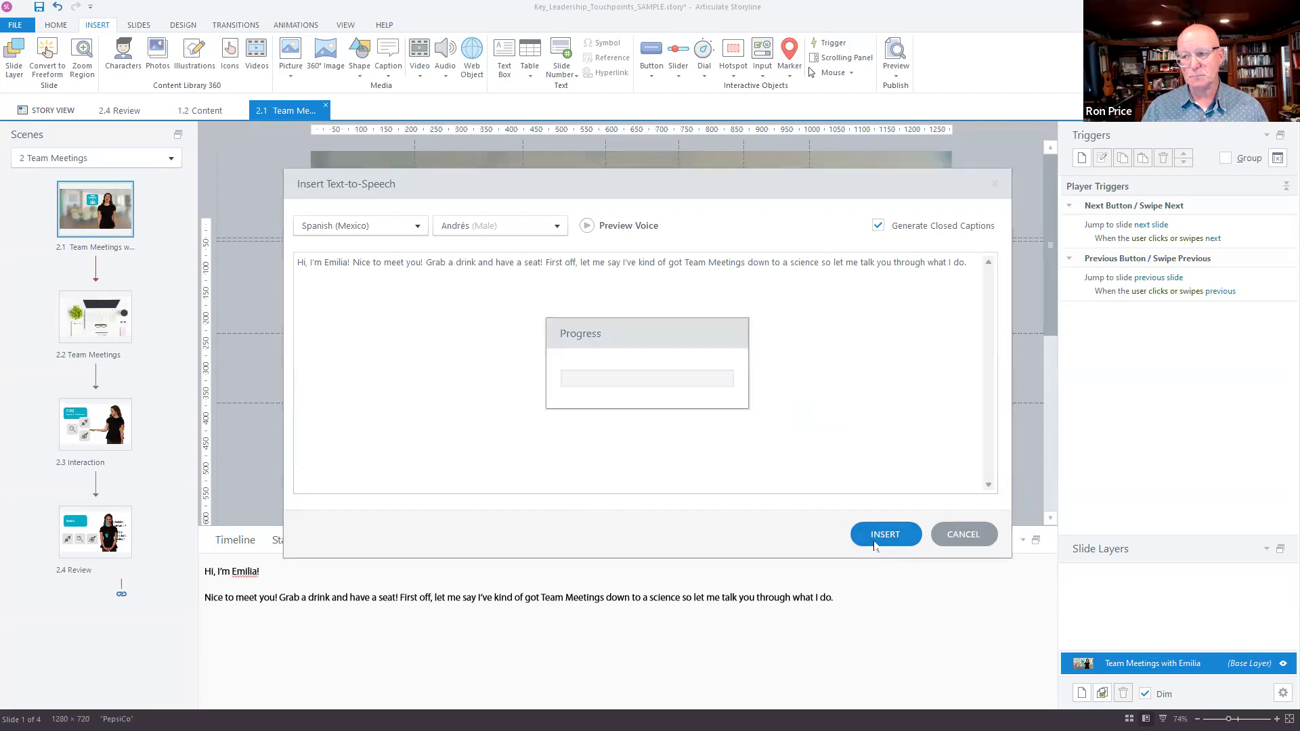
Hide the Audio 1 track on slide 2.1's timeline and preview the slide twice with the text-to-speech narration.
{"action": "left_click", "coordinate": [235, 540]}
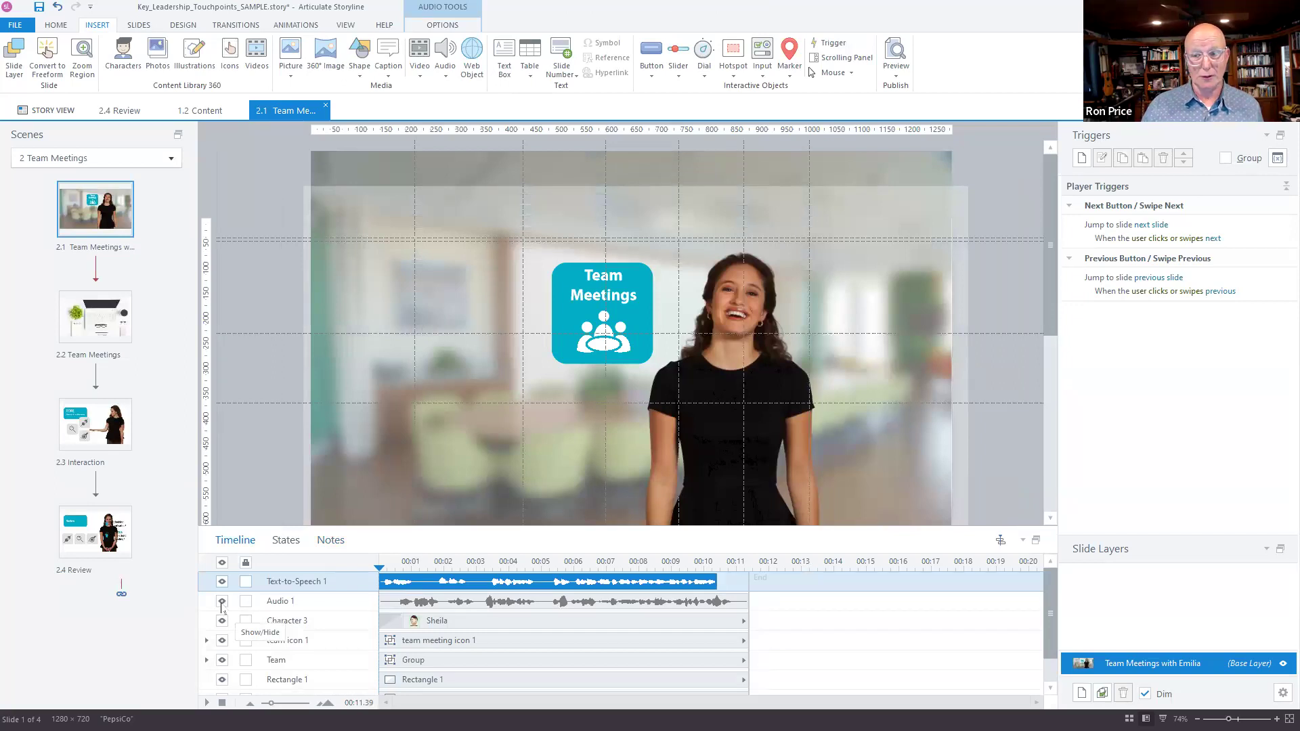
{"action": "left_click", "coordinate": [222, 606]}
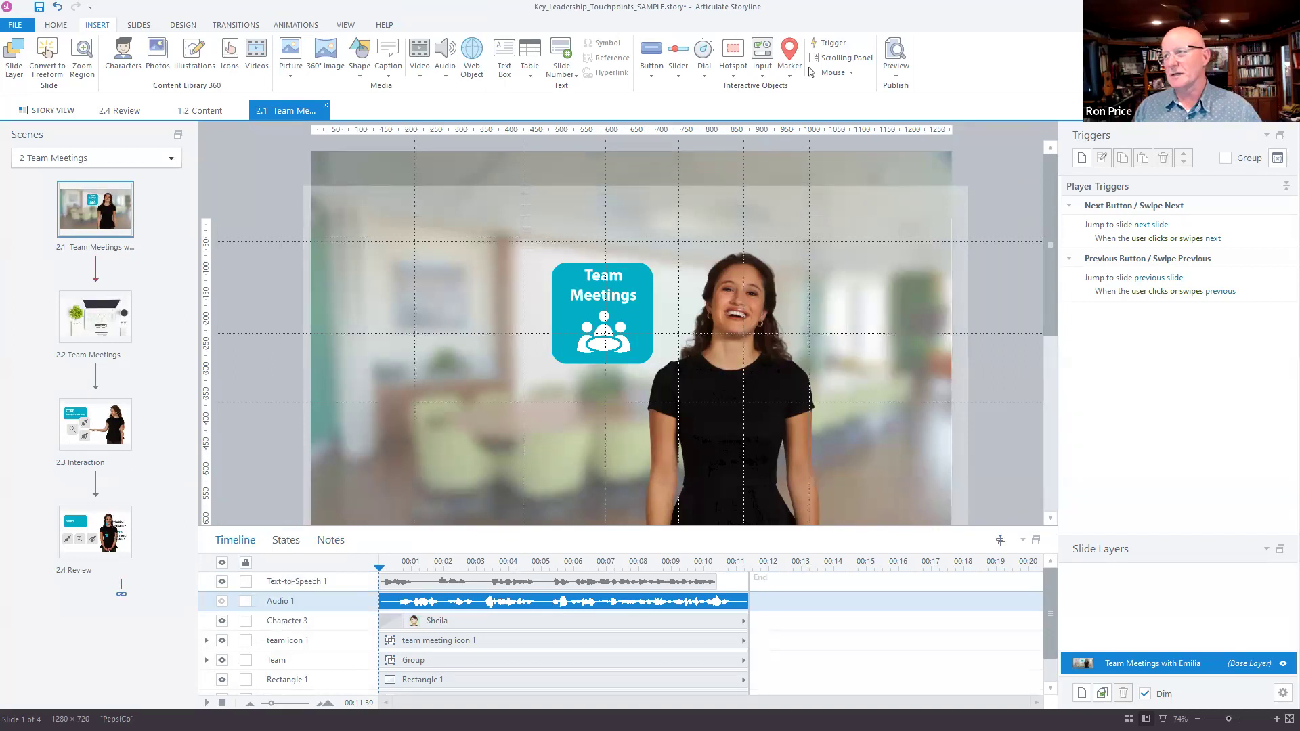
{"action": "key", "text": "F12"}
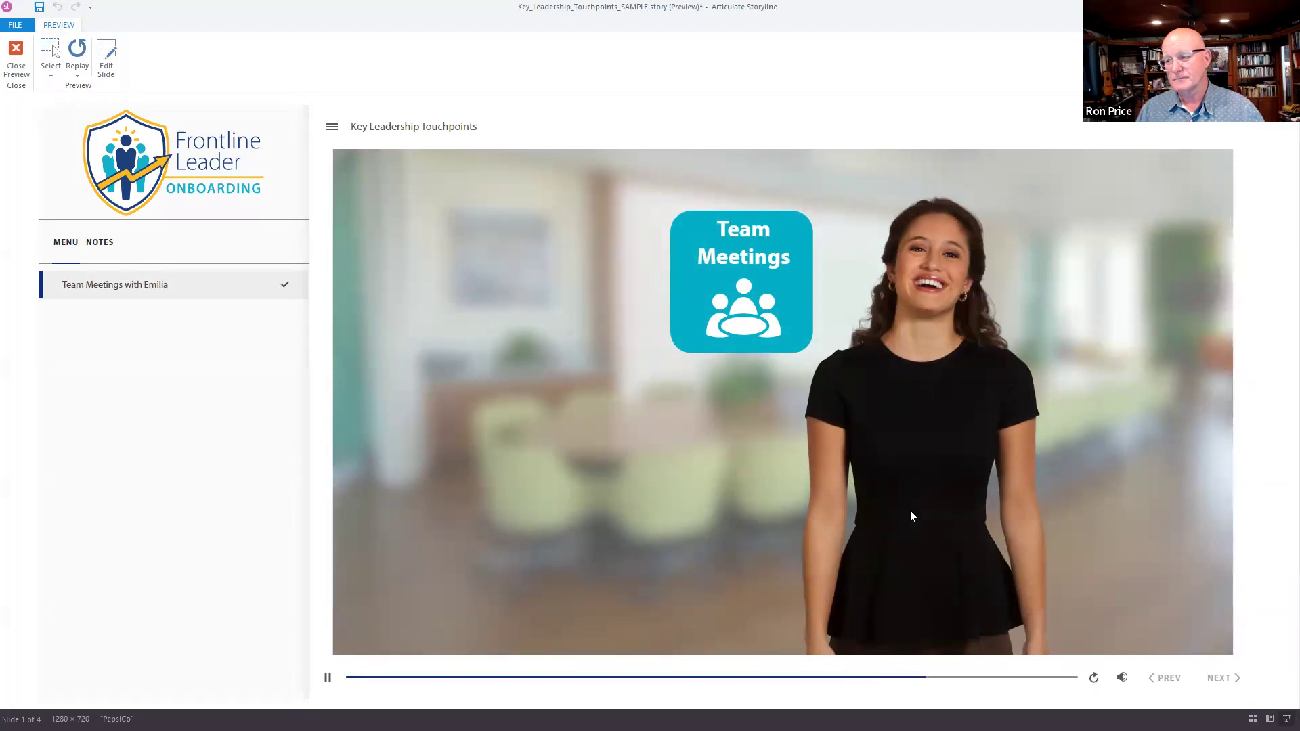
{"action": "left_click", "coordinate": [19, 60]}
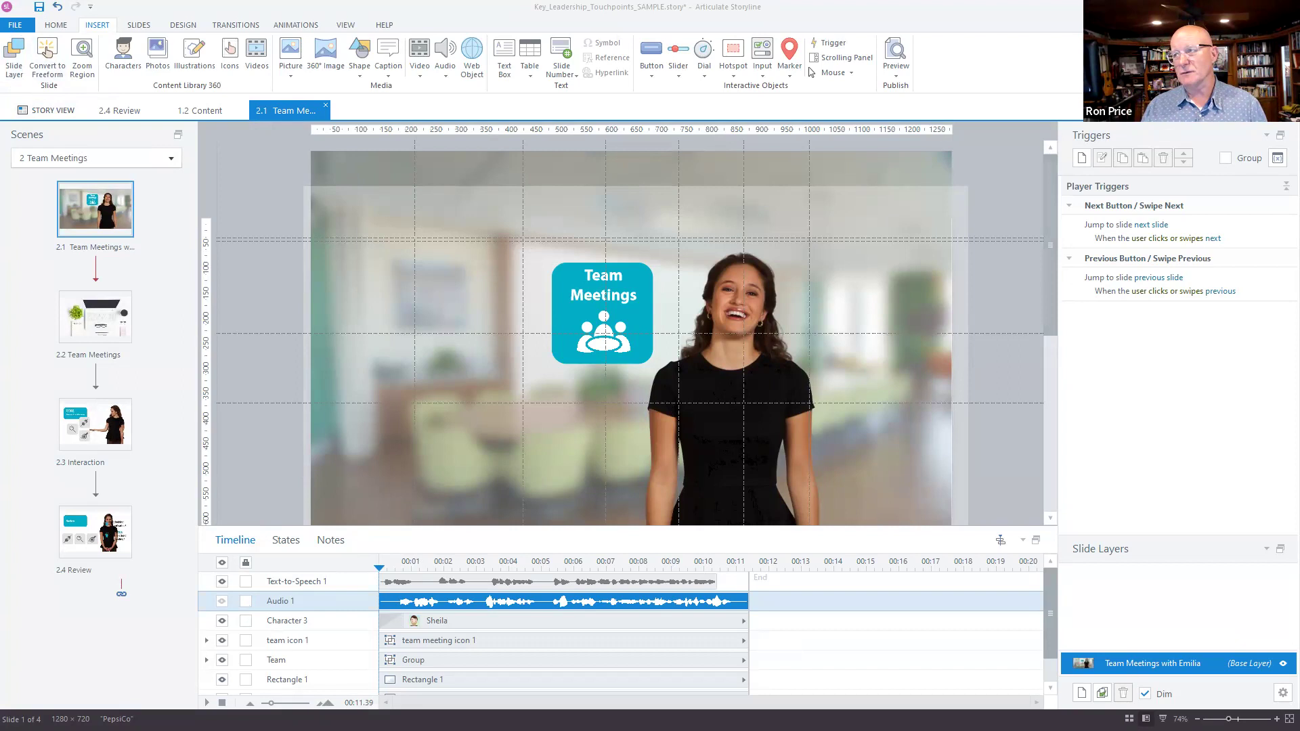
{"action": "key", "text": "F12"}
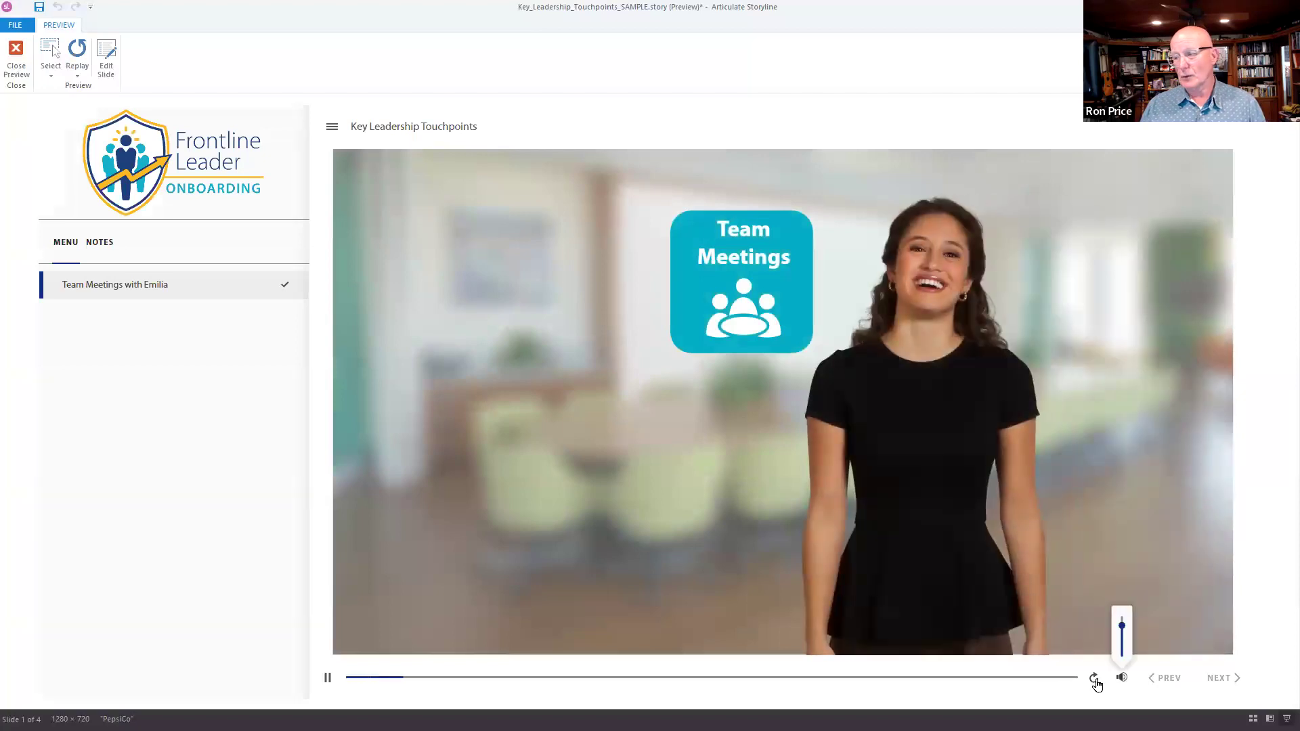
{"action": "left_click", "coordinate": [16, 57]}
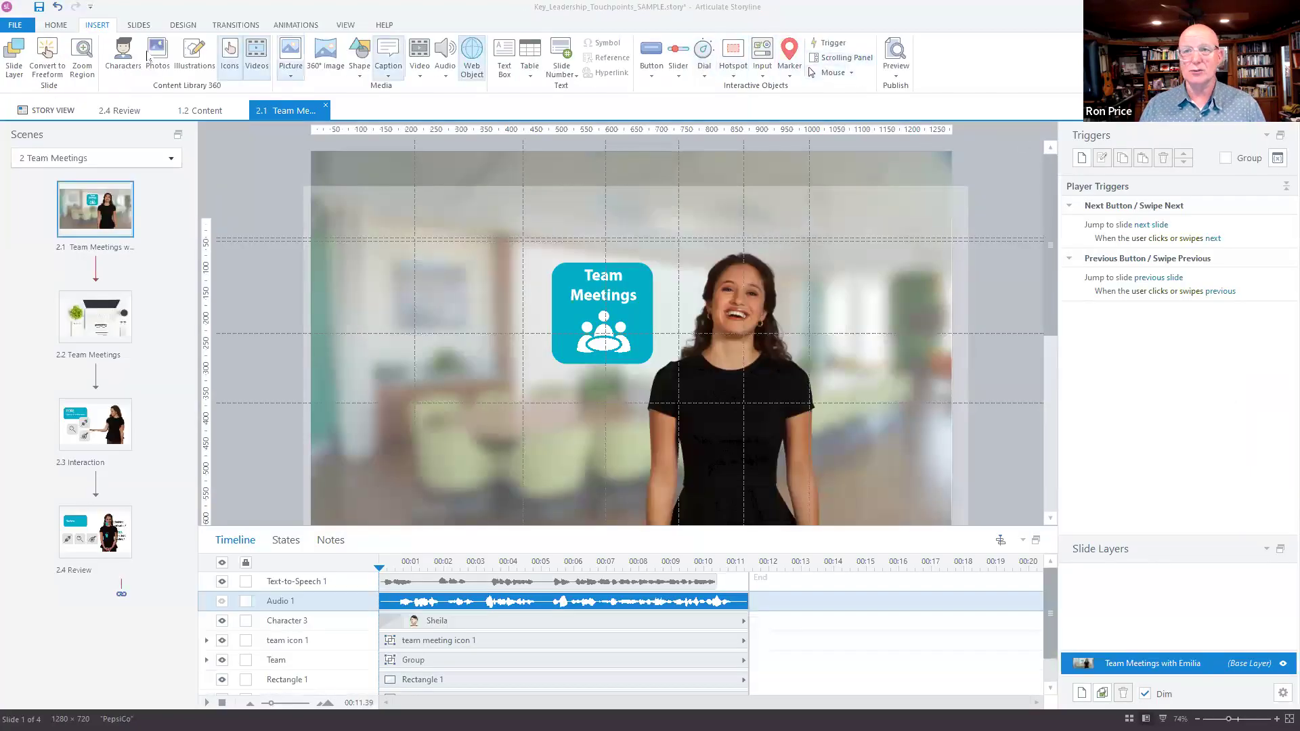
Enable the Captions control in the player properties.
{"action": "left_click", "coordinate": [68, 29]}
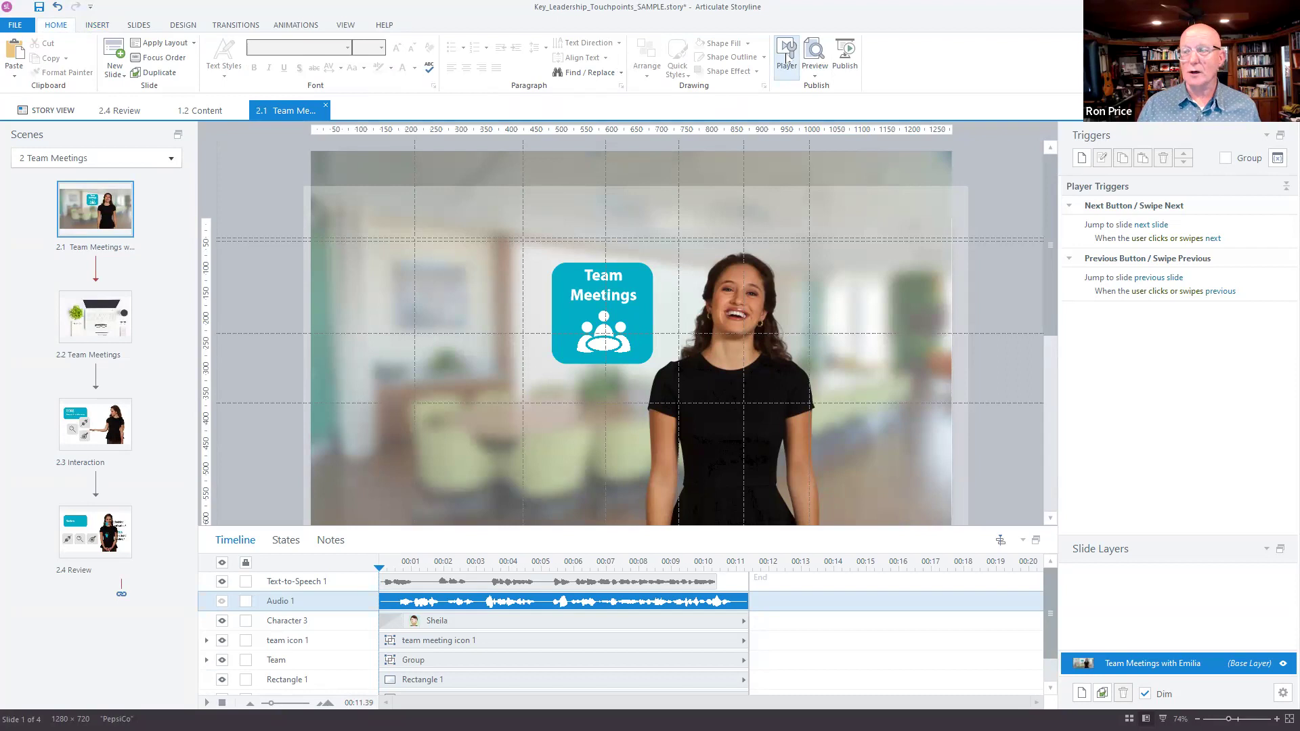
{"action": "left_click", "coordinate": [789, 52]}
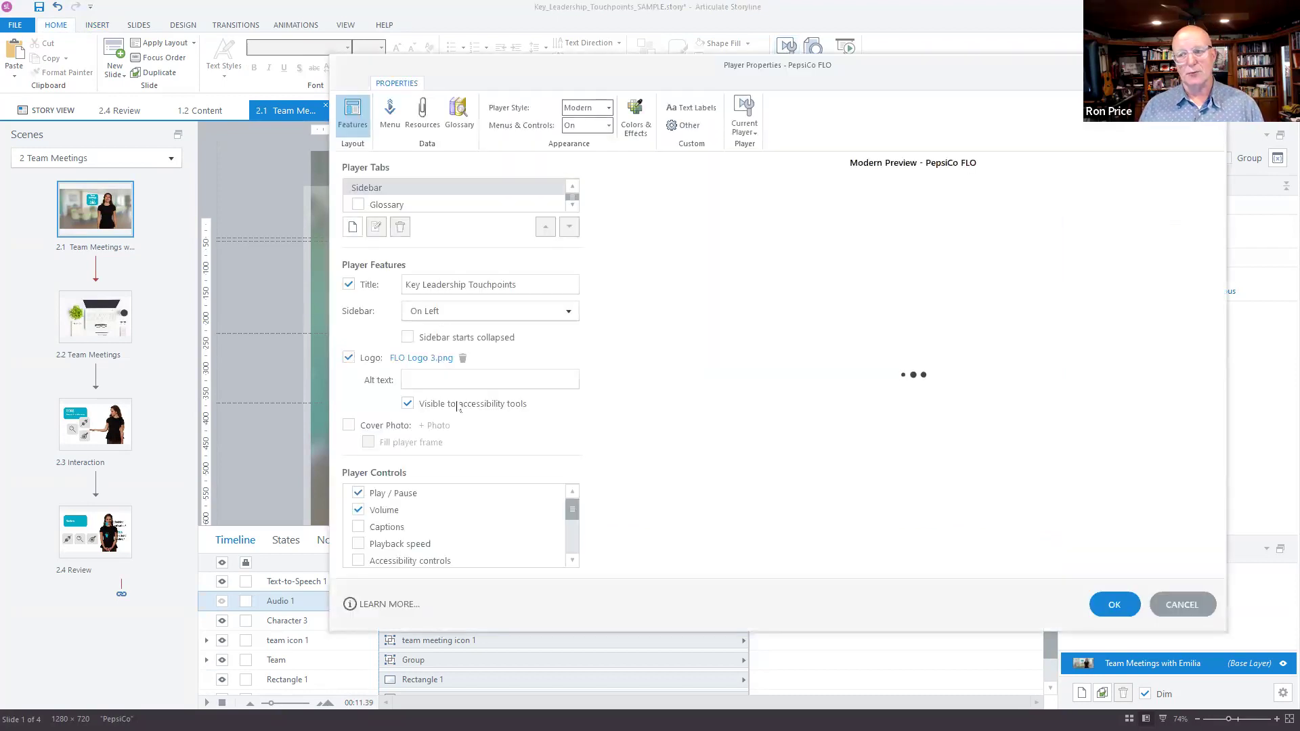
{"action": "left_click", "coordinate": [357, 528]}
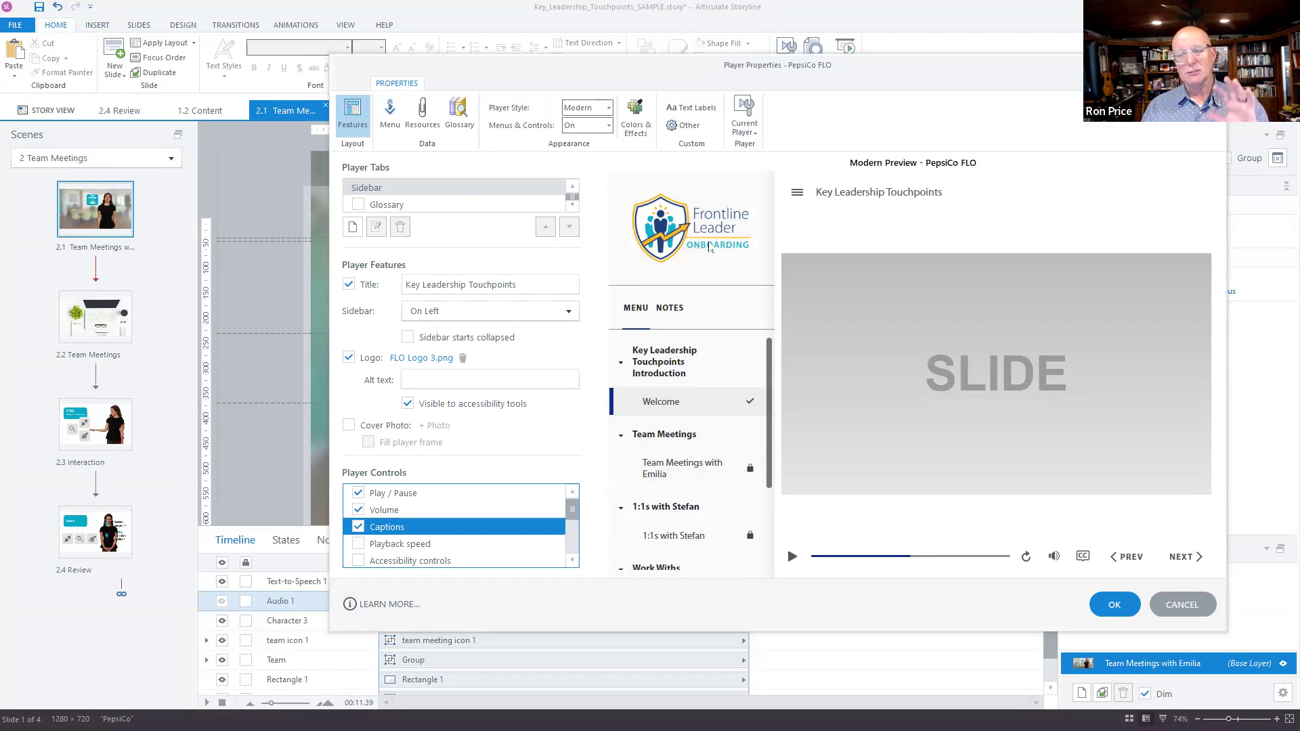
{"action": "left_click", "coordinate": [1117, 605]}
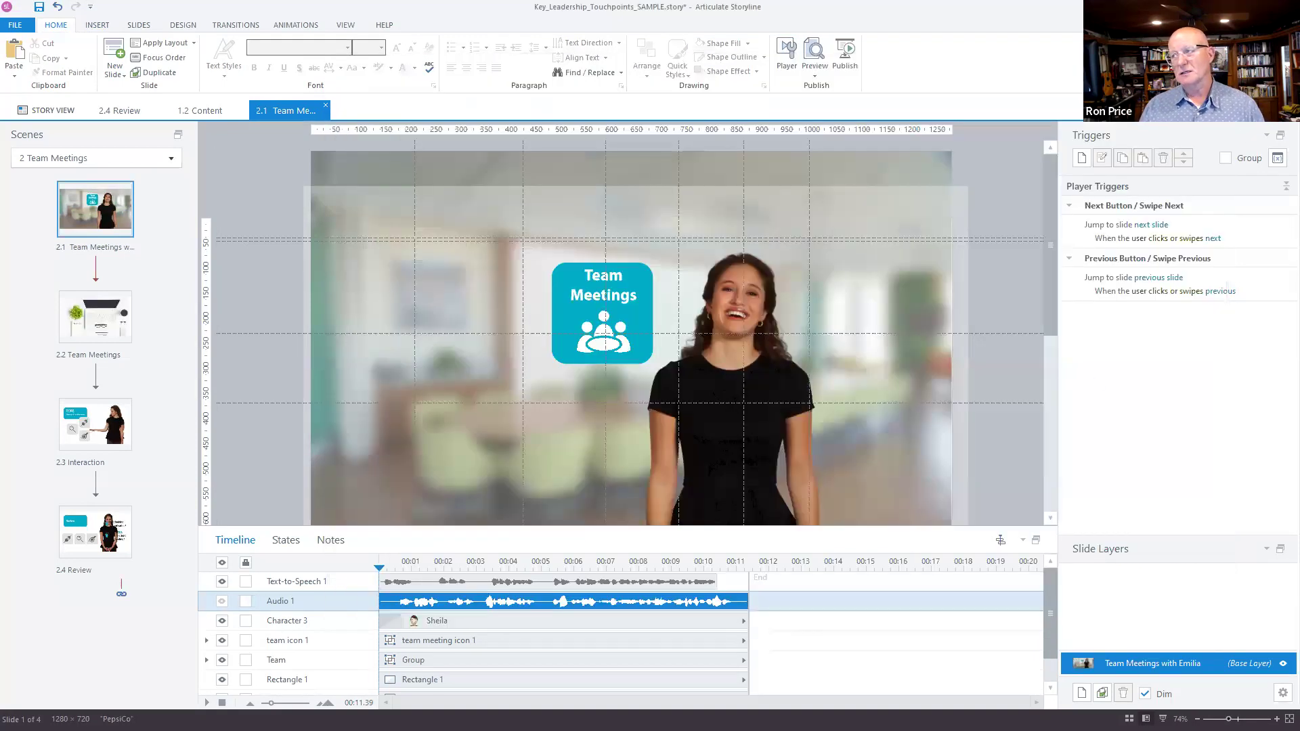
Preview slide 2.1 with closed captions turned on and close the preview.
{"action": "key", "text": "F12"}
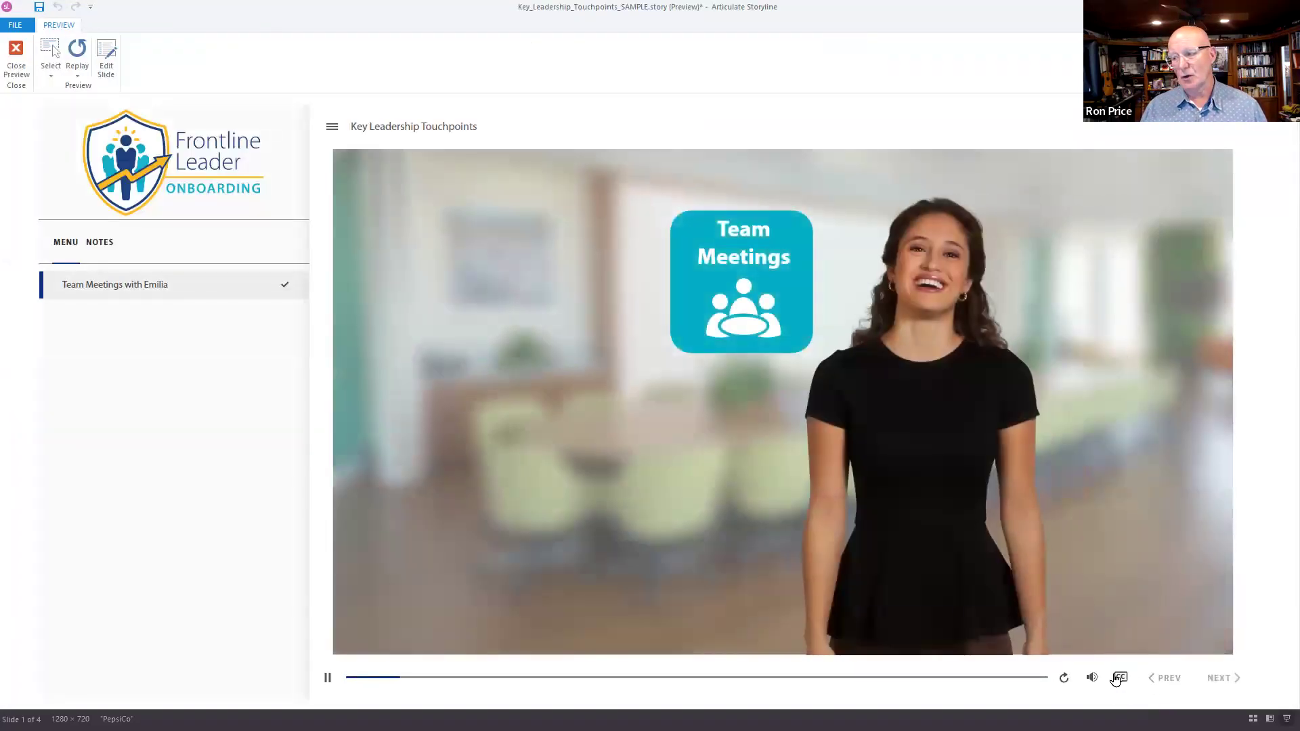
{"action": "left_click", "coordinate": [1119, 679]}
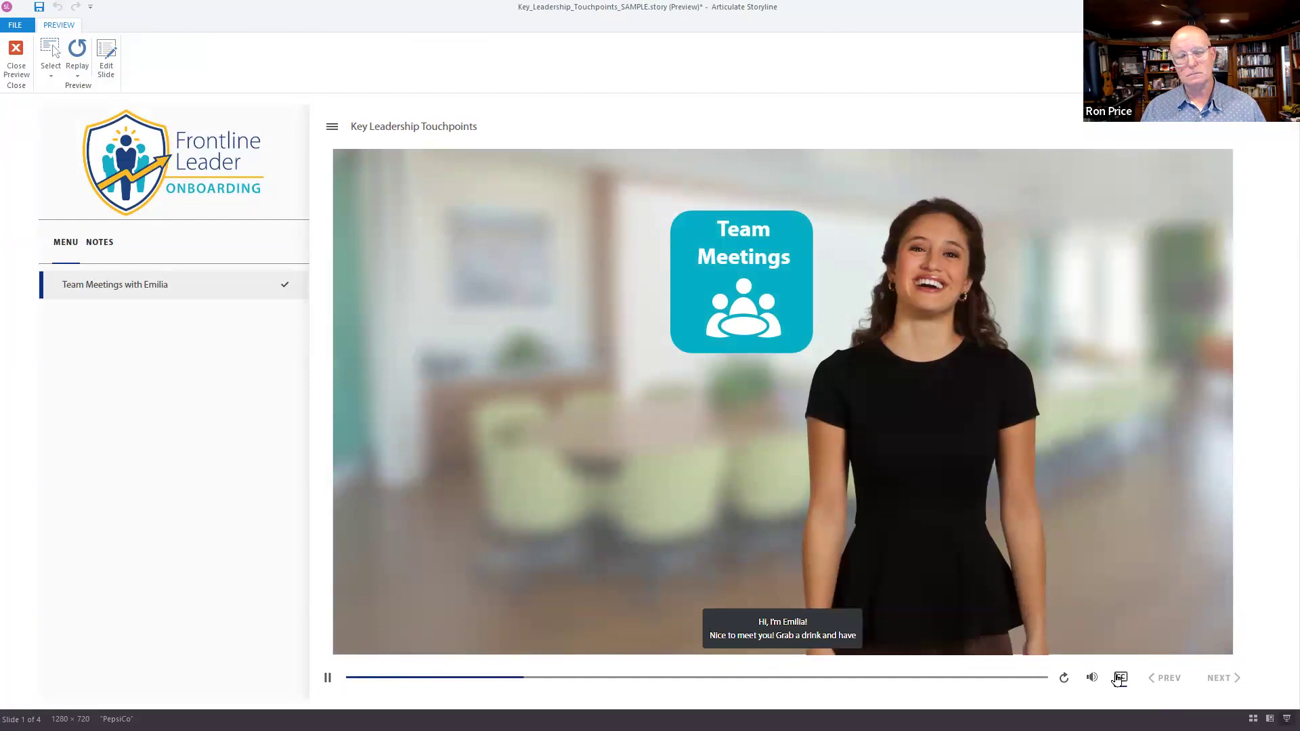
{"action": "left_click", "coordinate": [17, 62]}
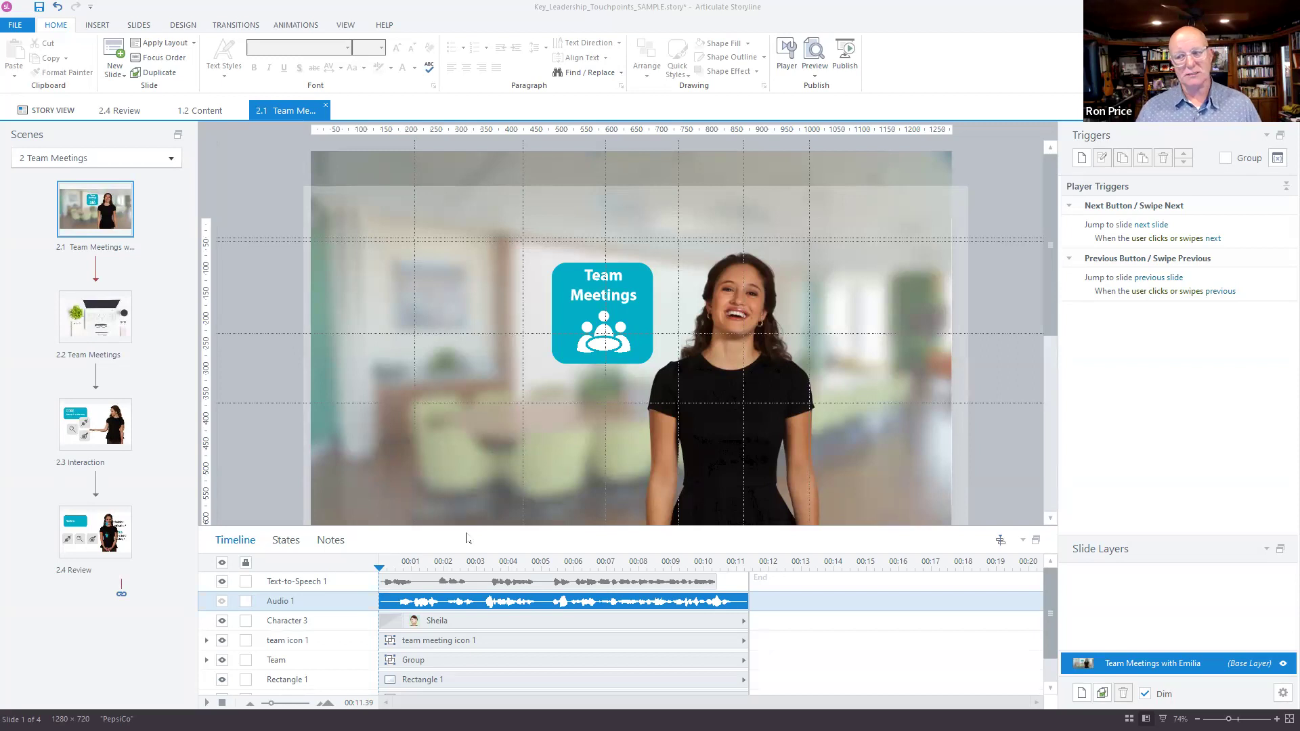
Enlarge the timeline area, examine all object tracks of slide 2.2 and shrink the area again.
{"action": "left_click_drag", "start_coordinate": [467, 535], "coordinate": [467, 476]}
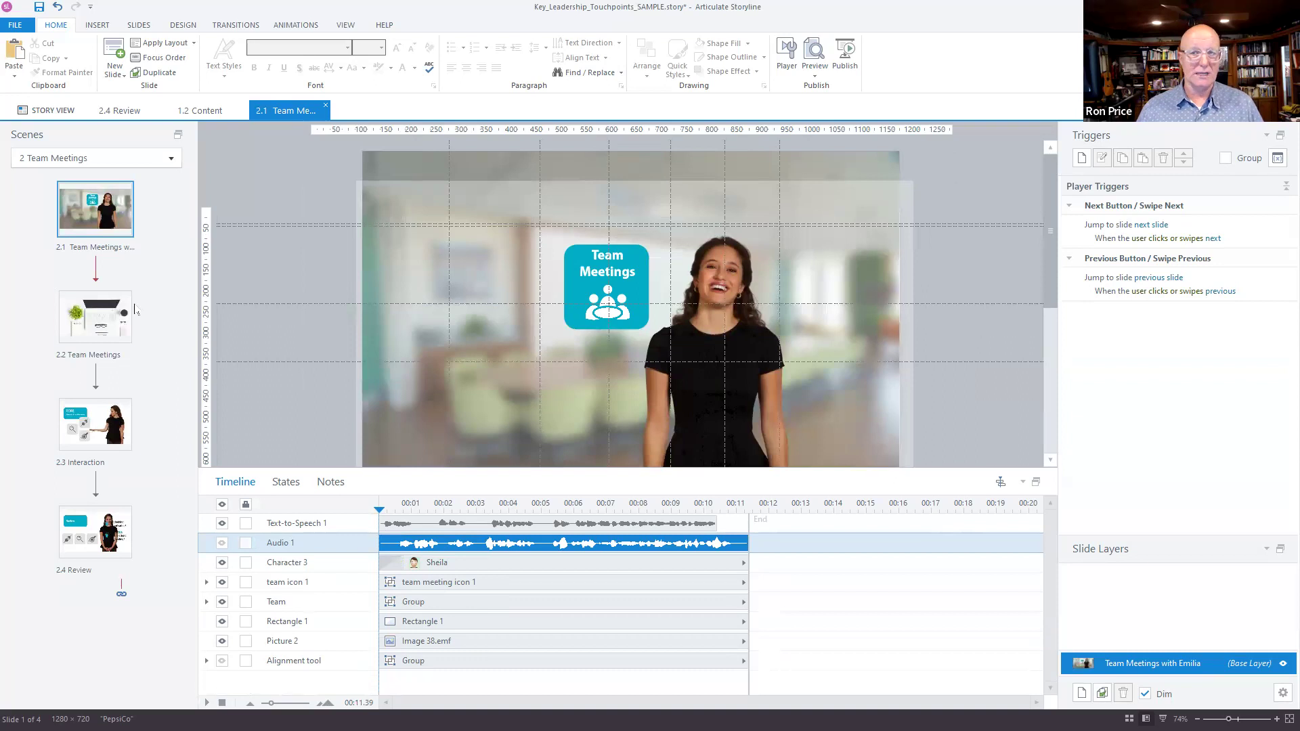
{"action": "left_click", "coordinate": [100, 329]}
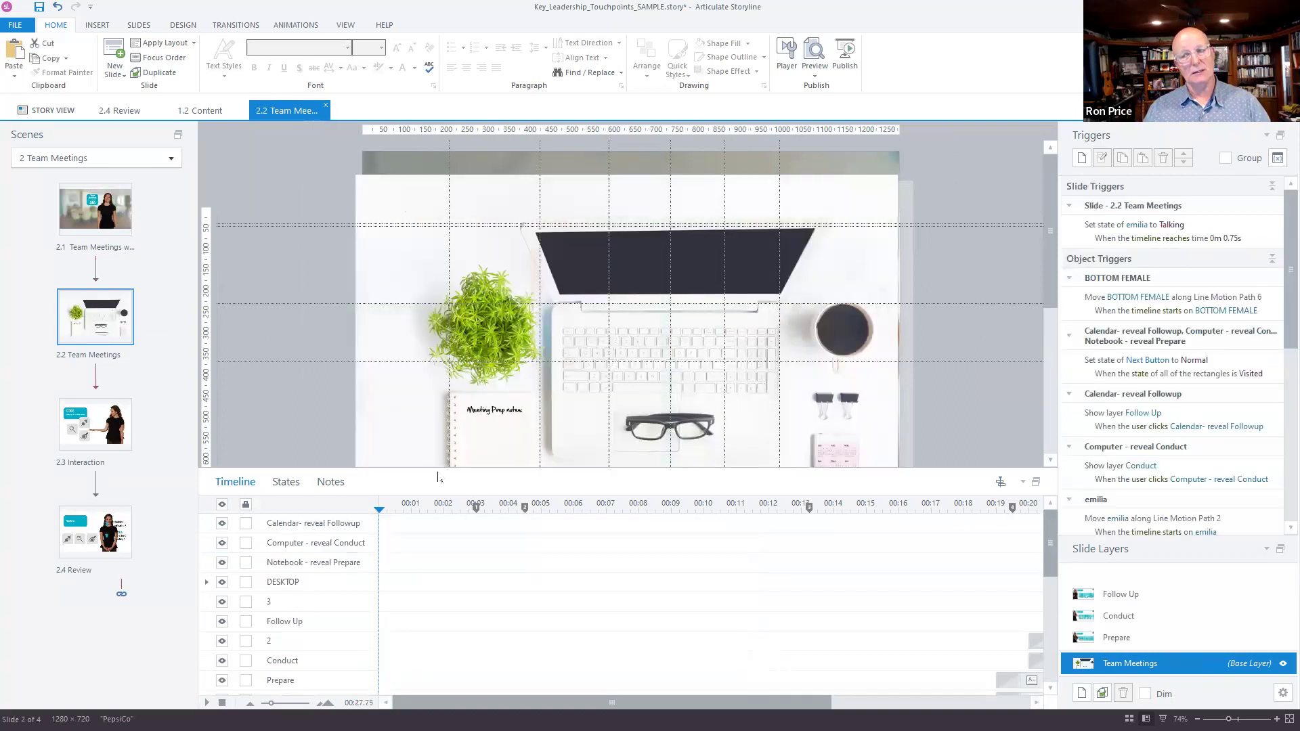
{"action": "left_click_drag", "start_coordinate": [439, 467], "coordinate": [444, 318]}
{"action": "scroll", "coordinate": [331, 400], "scroll_direction": "down", "scroll_amount": 5}
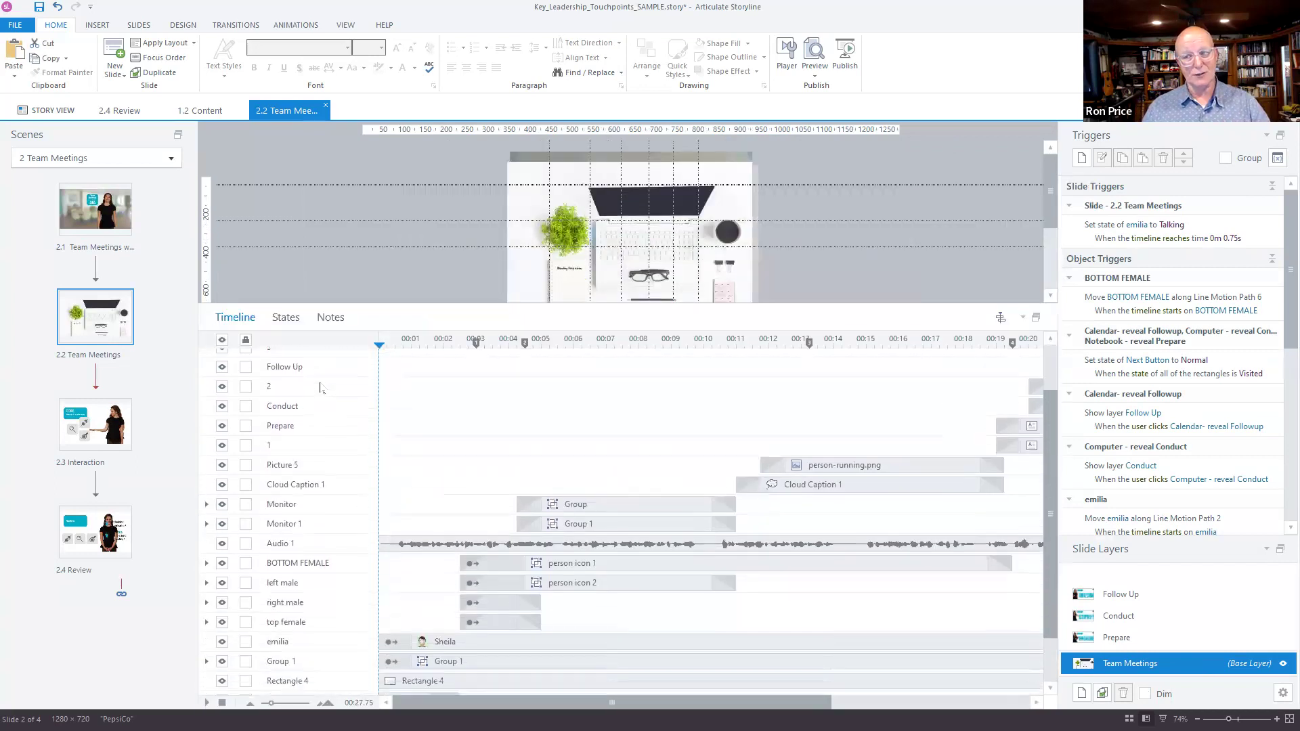
{"action": "scroll", "coordinate": [256, 599], "scroll_direction": "up", "scroll_amount": 5}
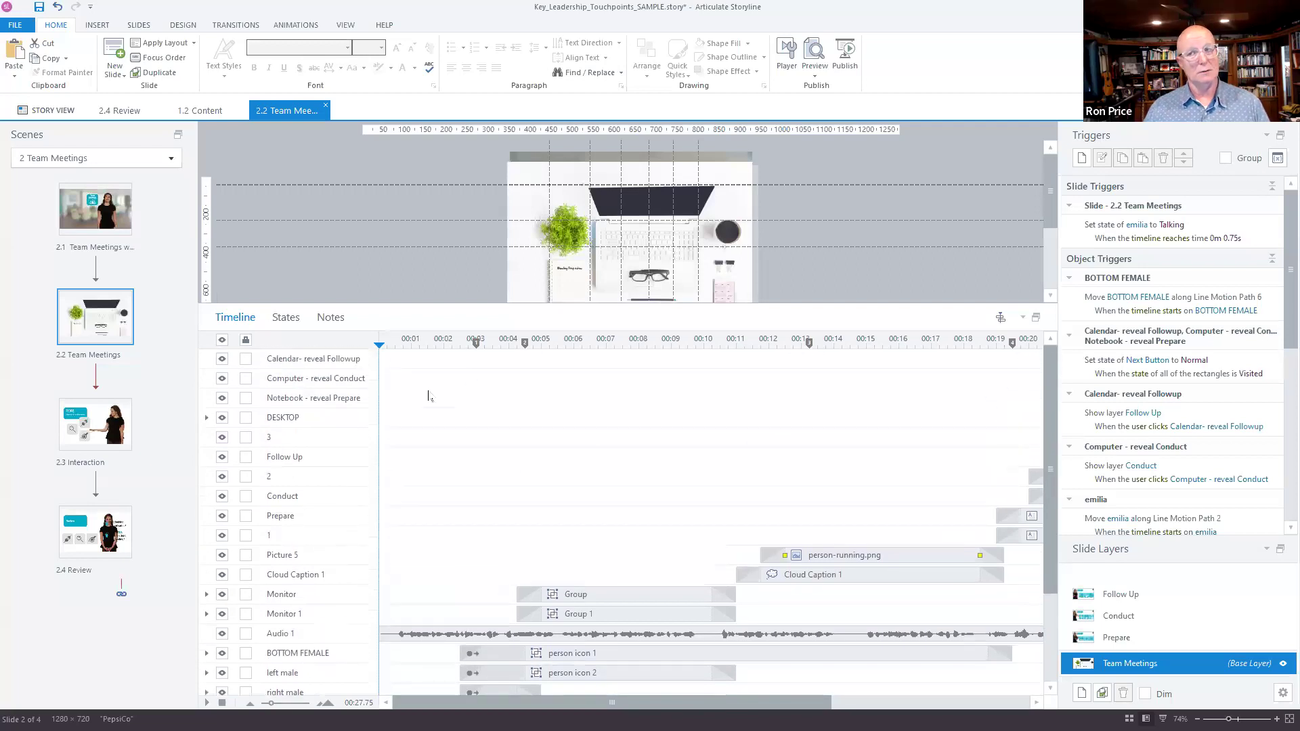
{"action": "left_click_drag", "start_coordinate": [415, 305], "coordinate": [425, 447]}
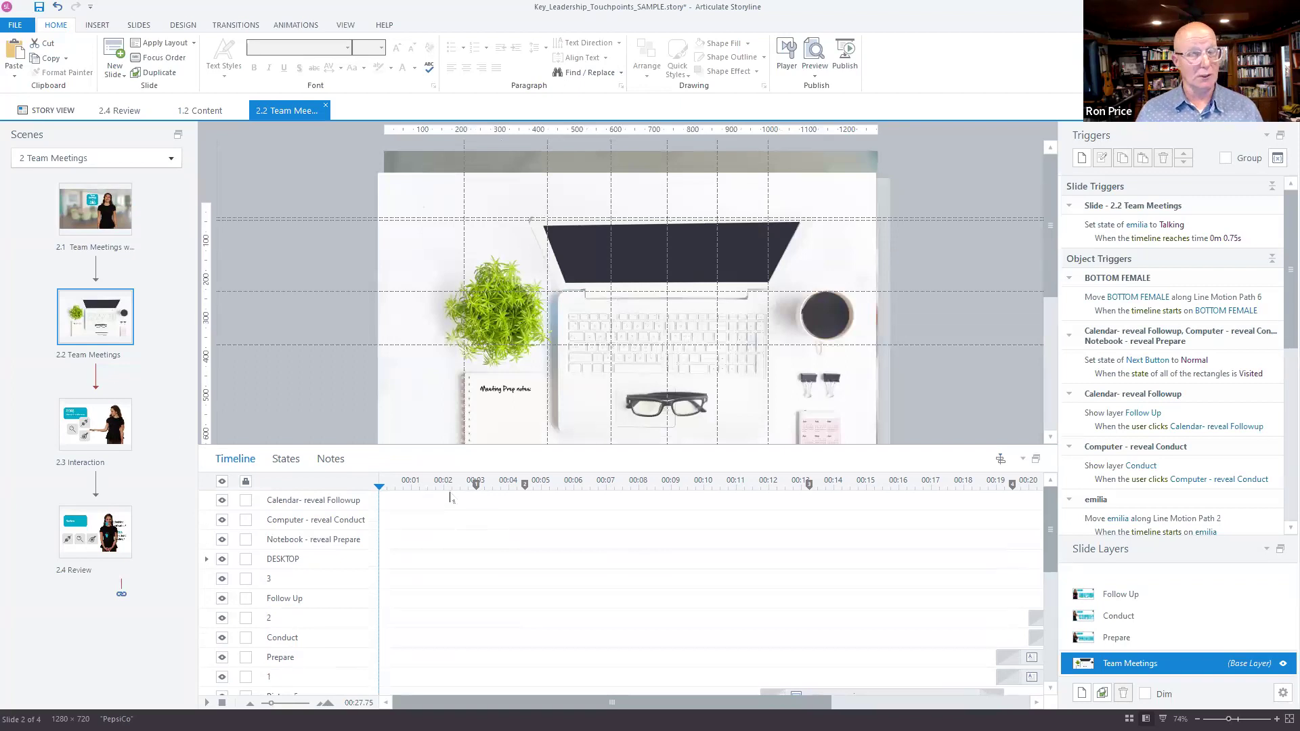
Show only the objects present at the playhead and scrub slide 2.2's timeline from start to end.
{"action": "left_click", "coordinate": [1000, 460]}
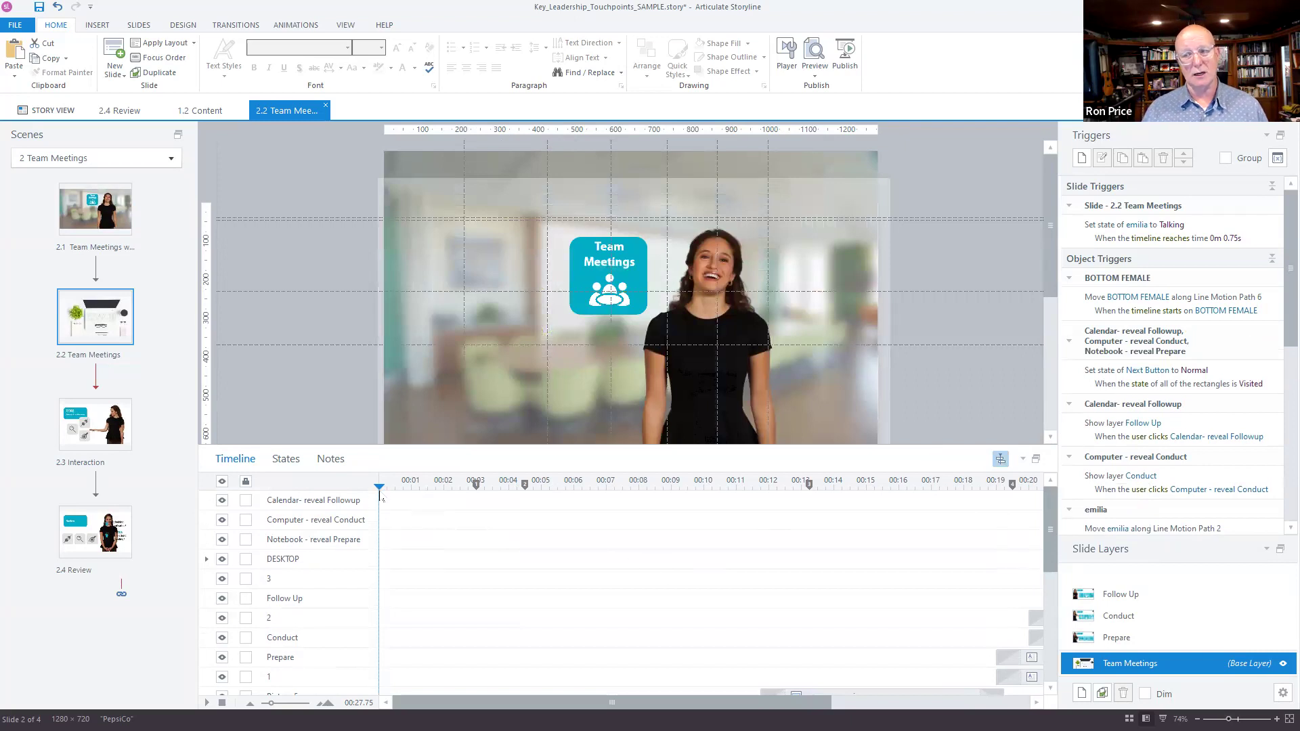
{"action": "left_click_drag", "start_coordinate": [379, 489], "coordinate": [1031, 483]}
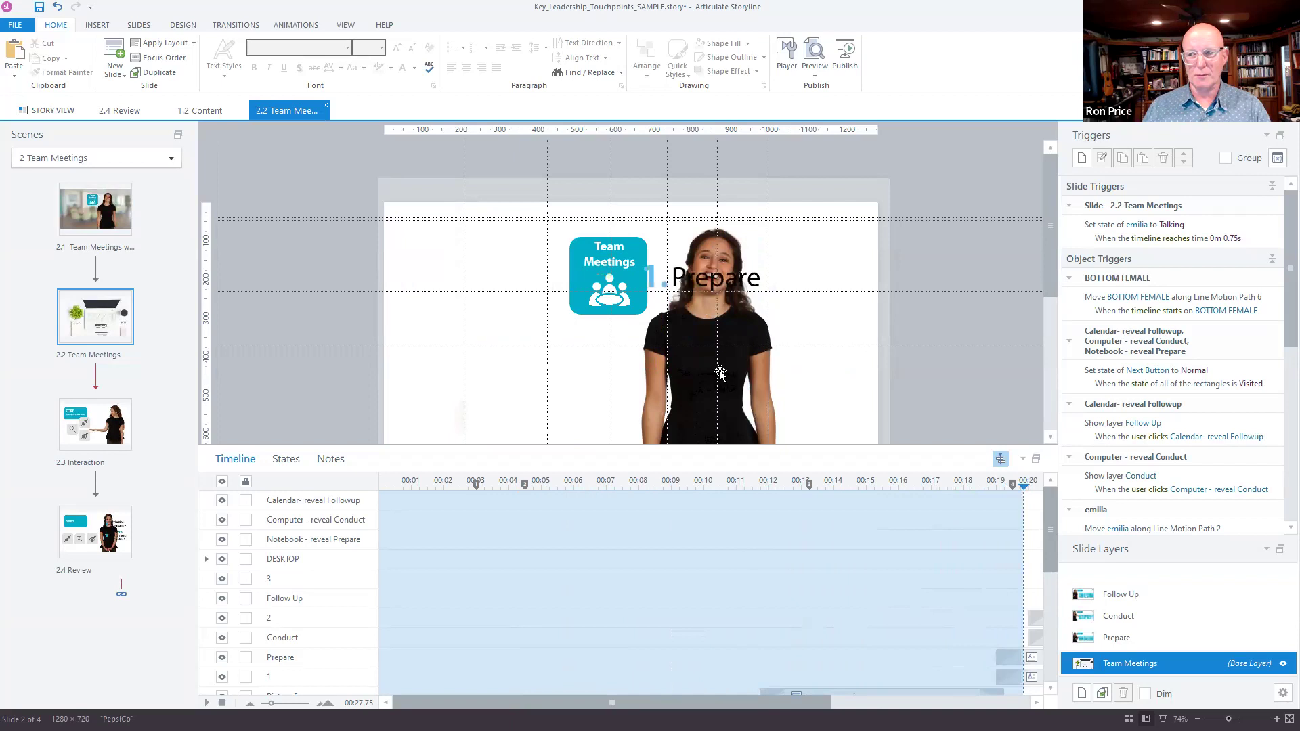
{"action": "left_click_drag", "start_coordinate": [801, 703], "coordinate": [944, 701]}
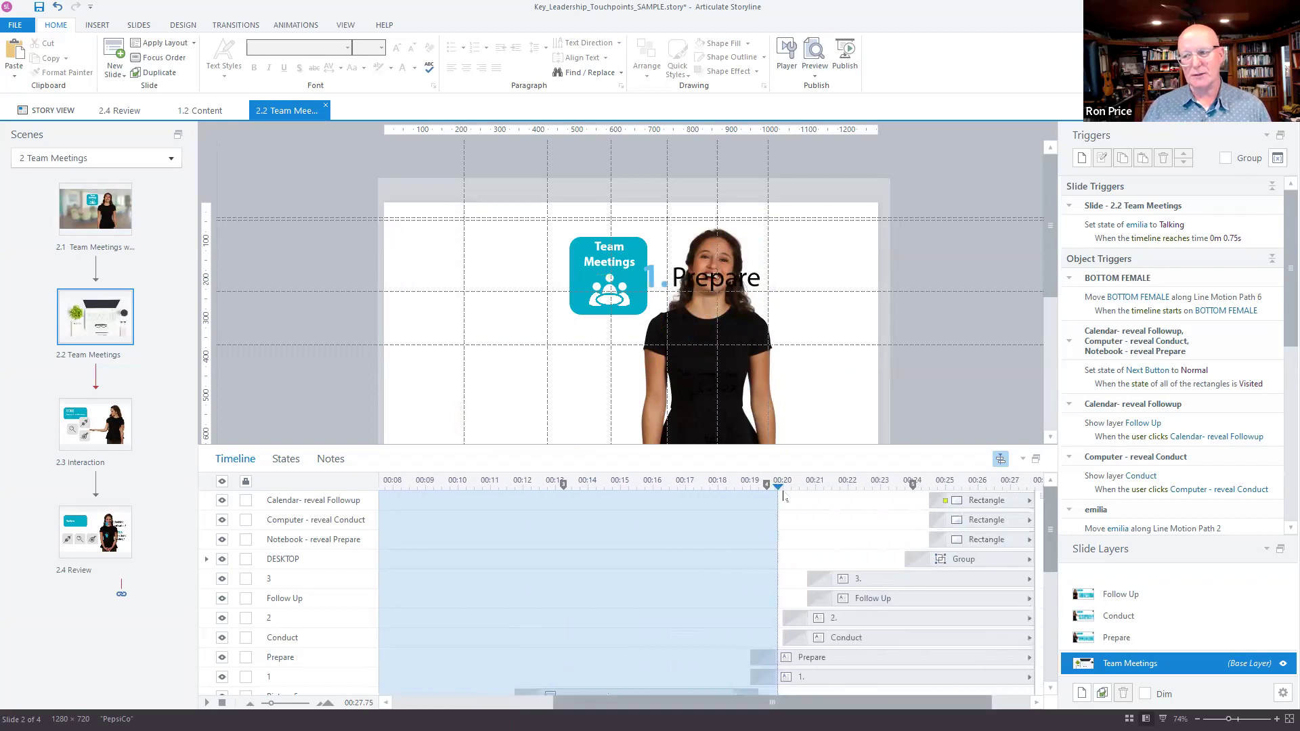
{"action": "left_click_drag", "start_coordinate": [783, 496], "coordinate": [1038, 486]}
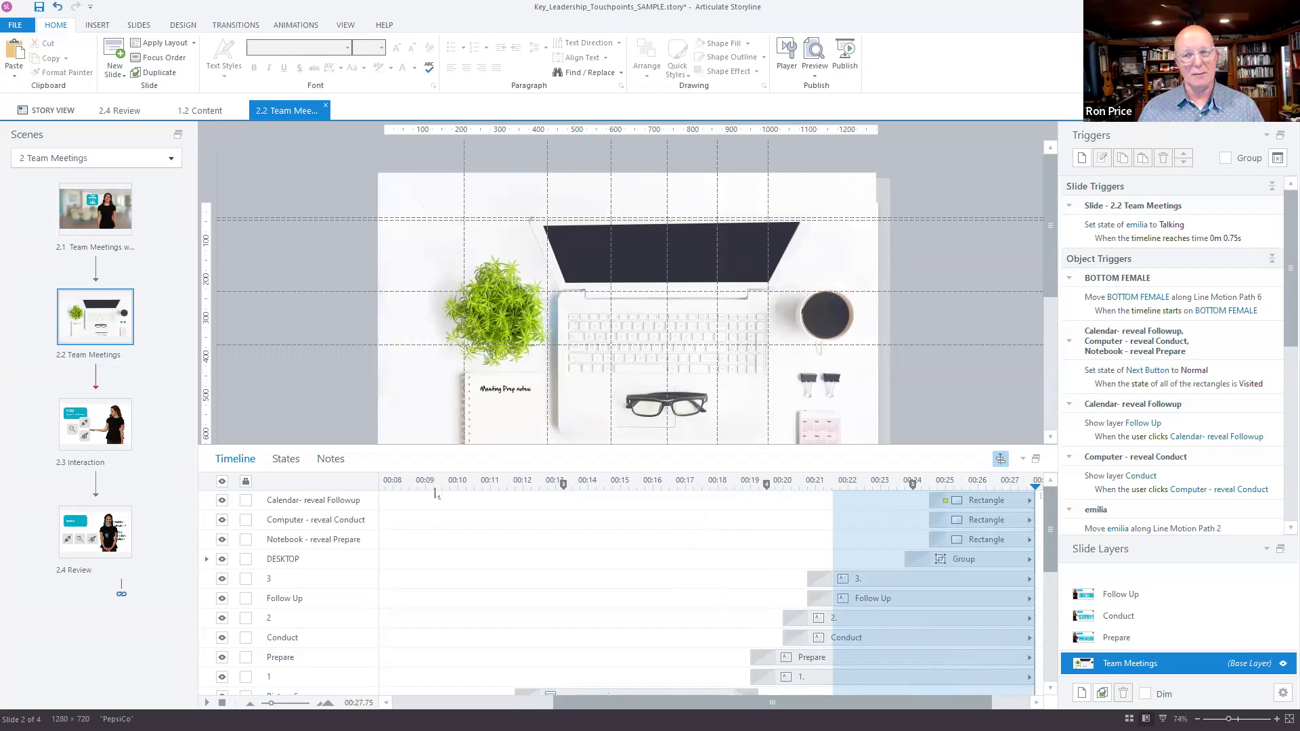
Open slide 2.3 Interaction, scrub its timeline to about 1 second and show all the slide's objects again.
{"action": "left_click", "coordinate": [94, 443]}
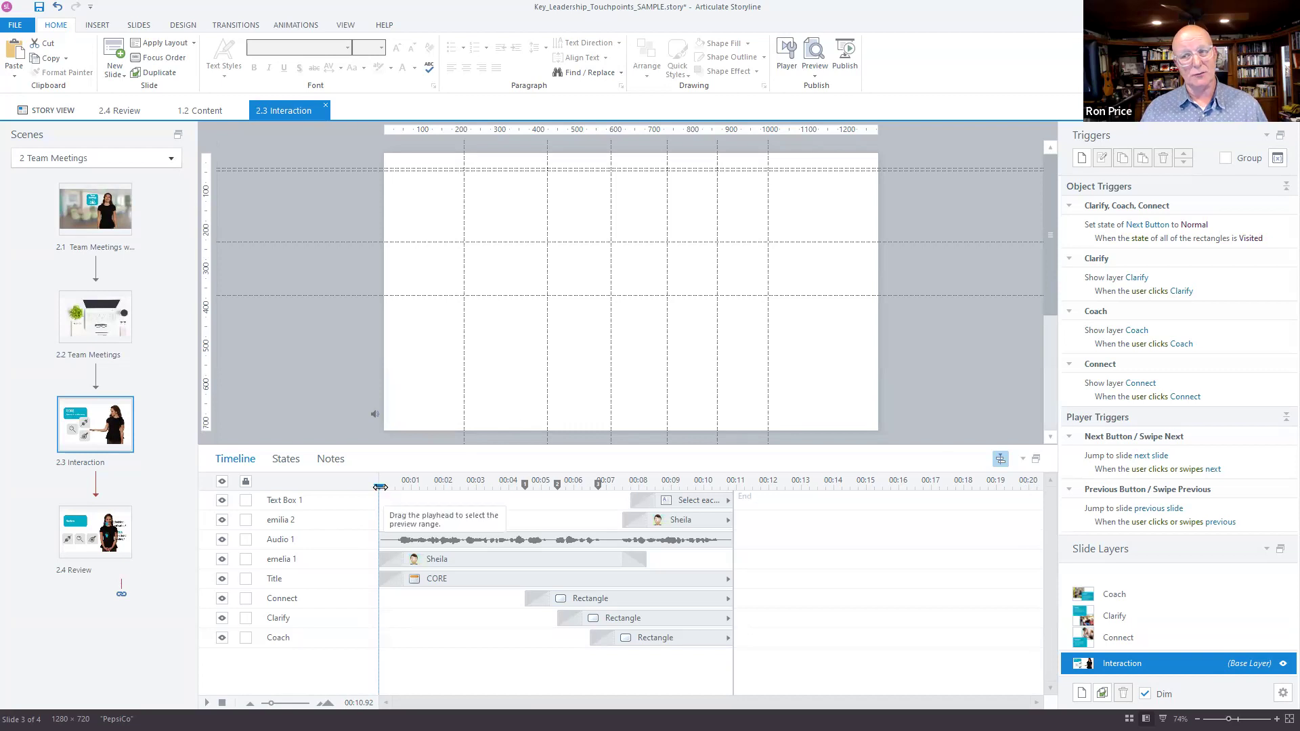
{"action": "left_click_drag", "start_coordinate": [381, 487], "coordinate": [423, 501]}
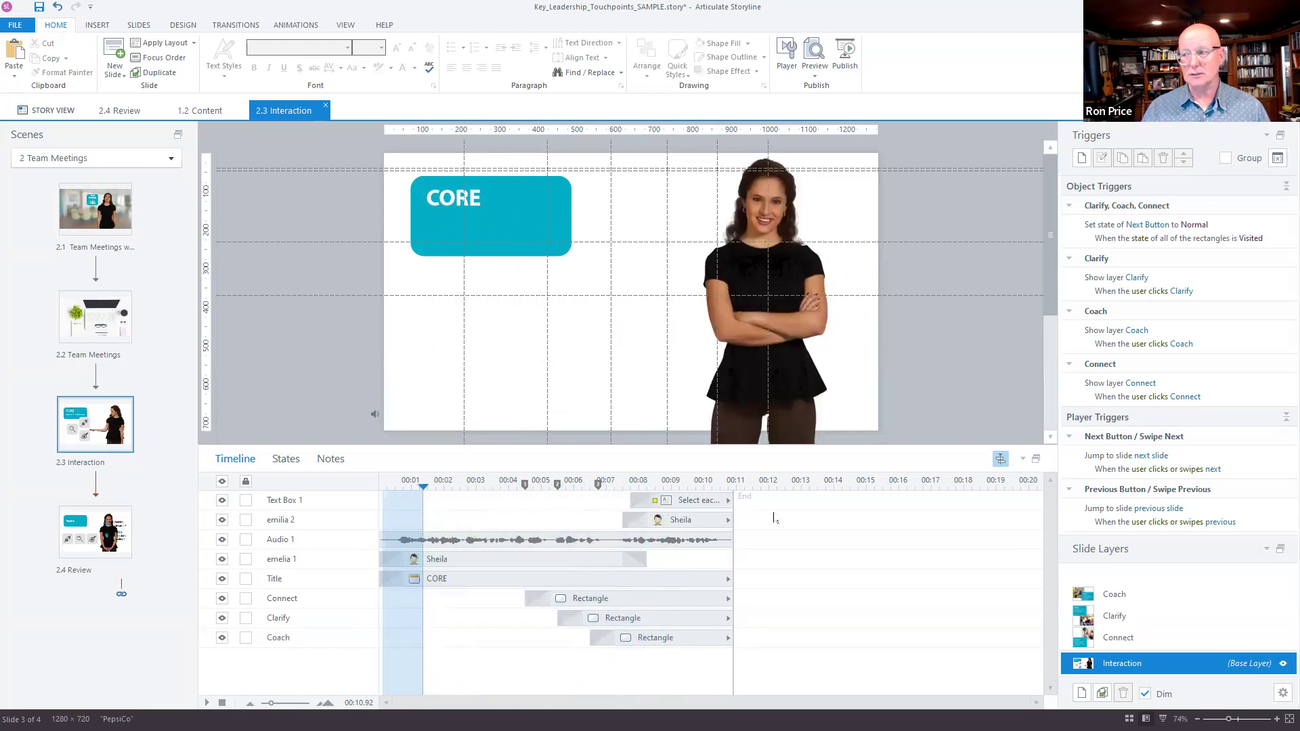
{"action": "left_click", "coordinate": [1001, 461]}
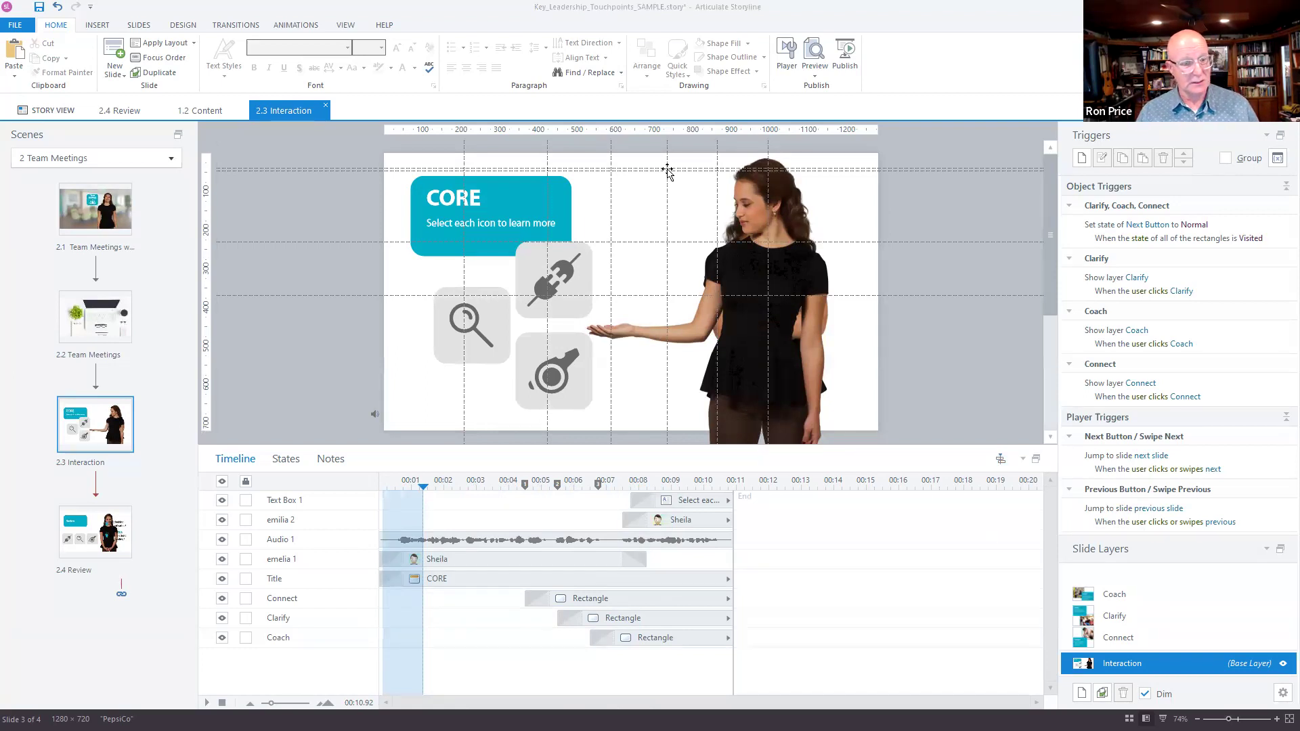
Switch to the web browser and open the published Rise course "My Course Isn't Accessible! Now What?".
{"action": "key", "text": "alt+Tab"}
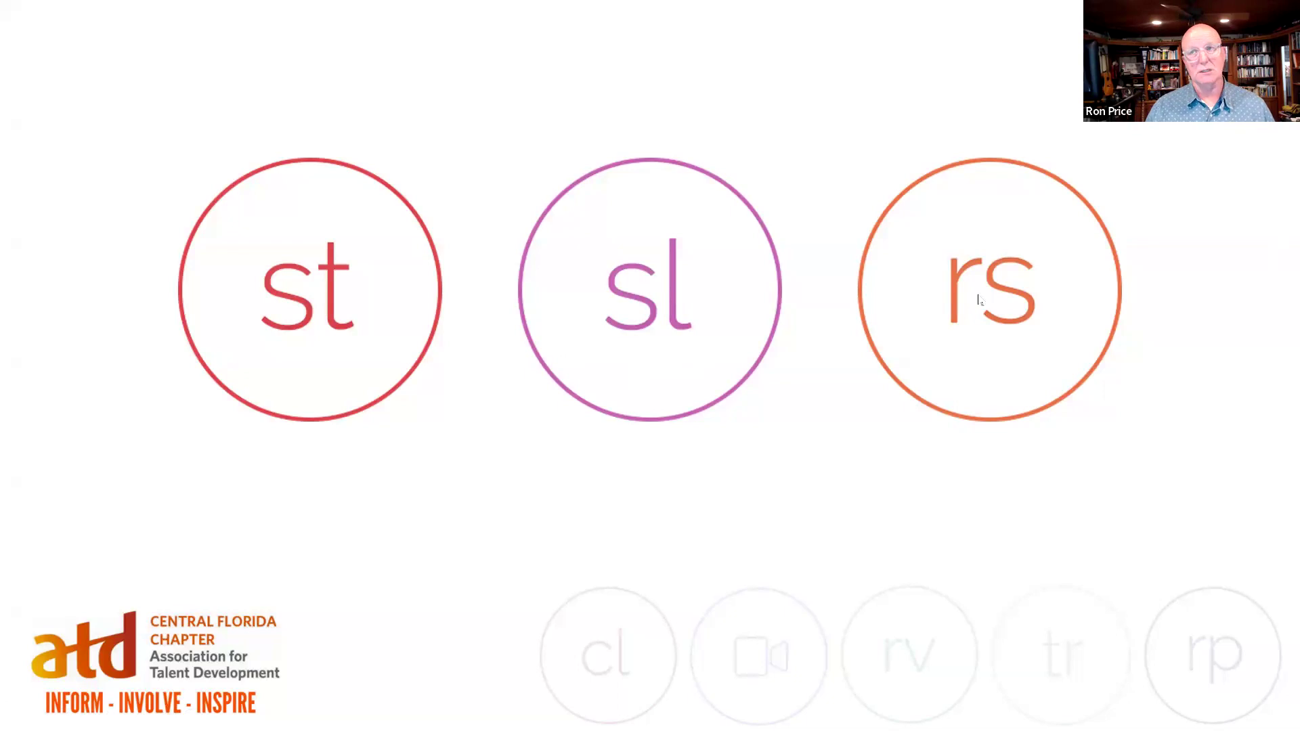
{"action": "key", "text": "alt+Tab"}
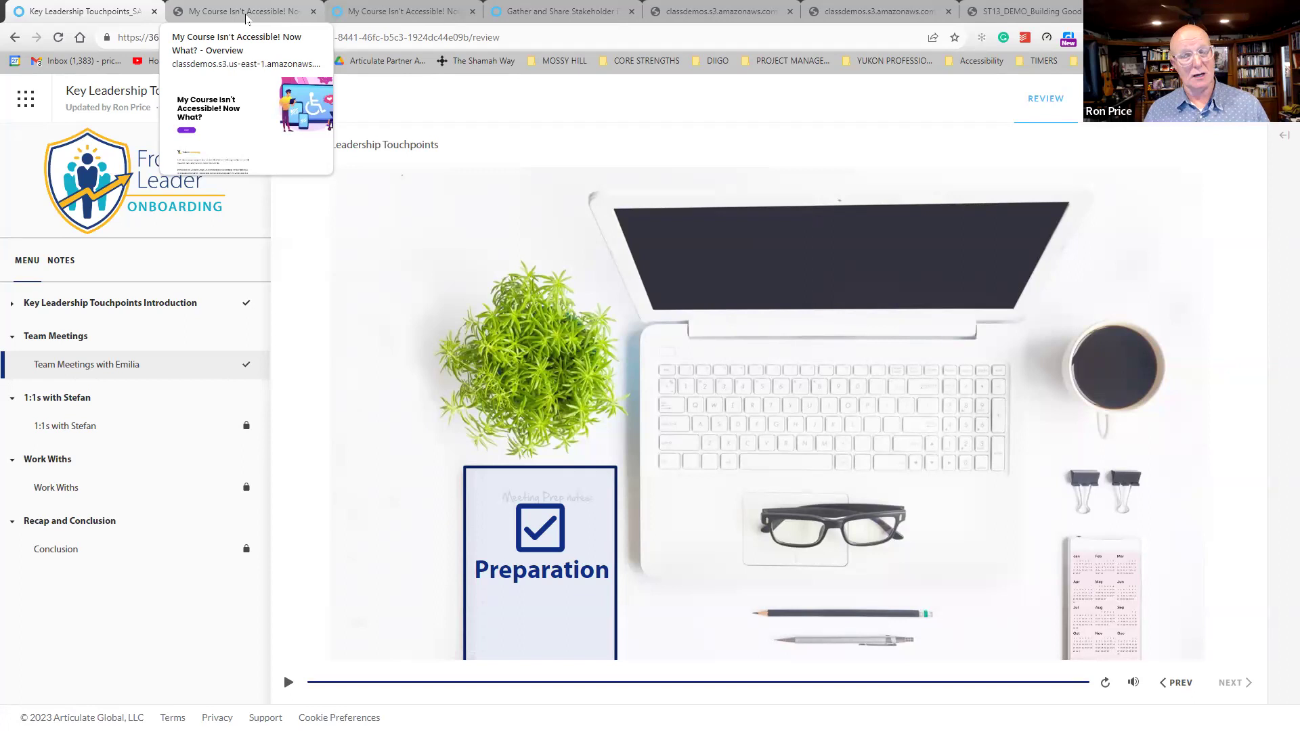
{"action": "left_click", "coordinate": [247, 14]}
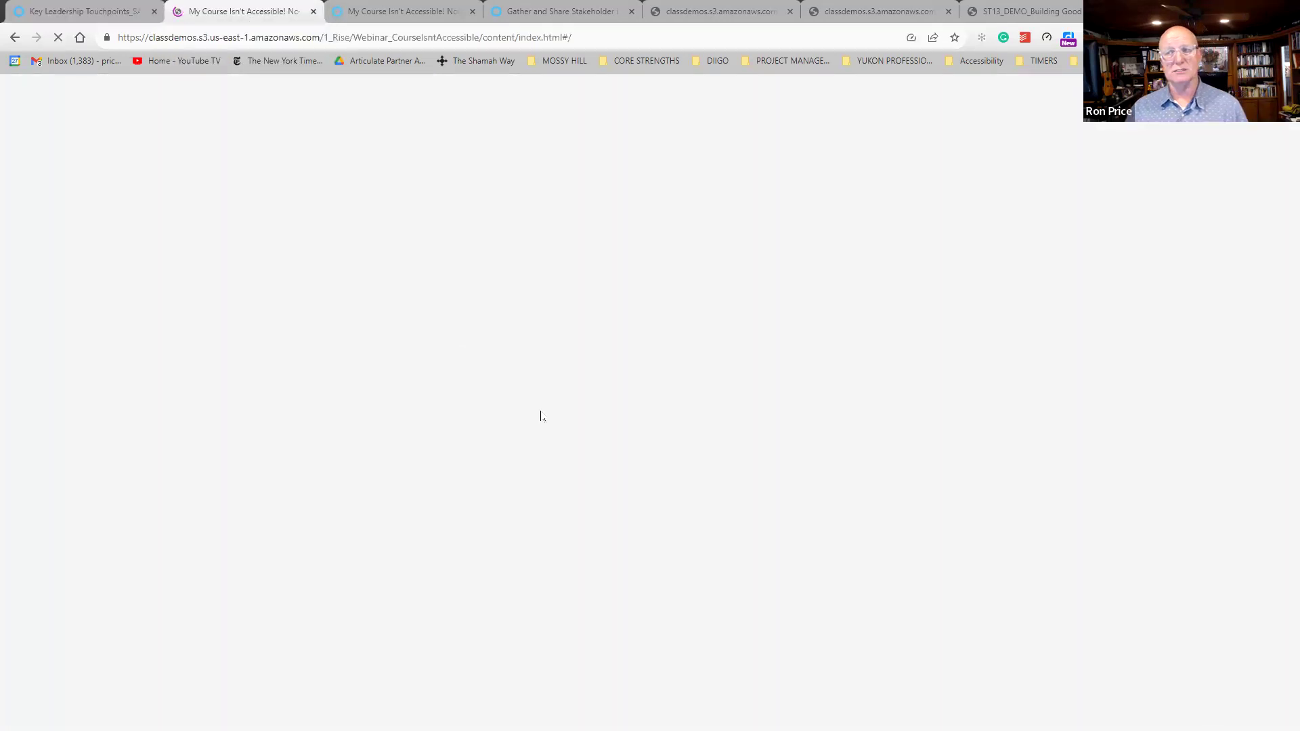
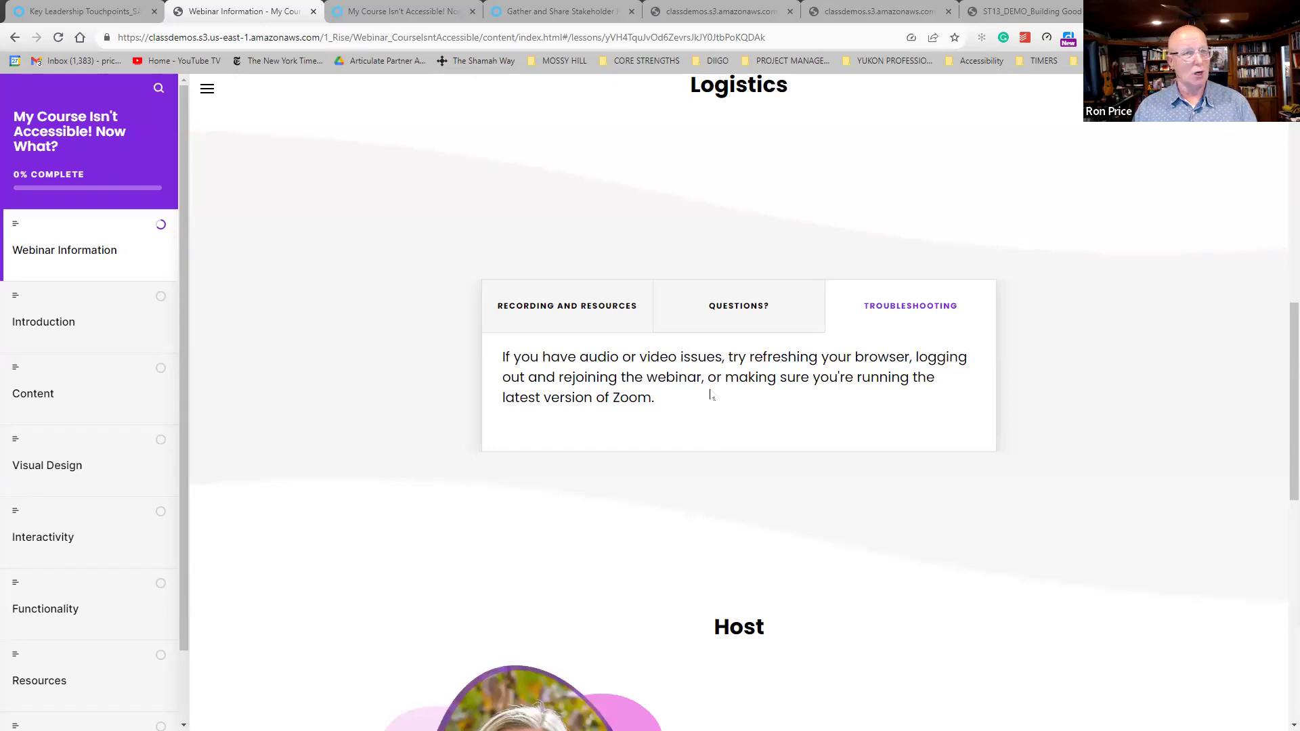
Review the host and objectives in the Webinar Information lesson and start the Introduction lesson.
{"action": "scroll", "coordinate": [711, 395], "scroll_direction": "down", "scroll_amount": 9}
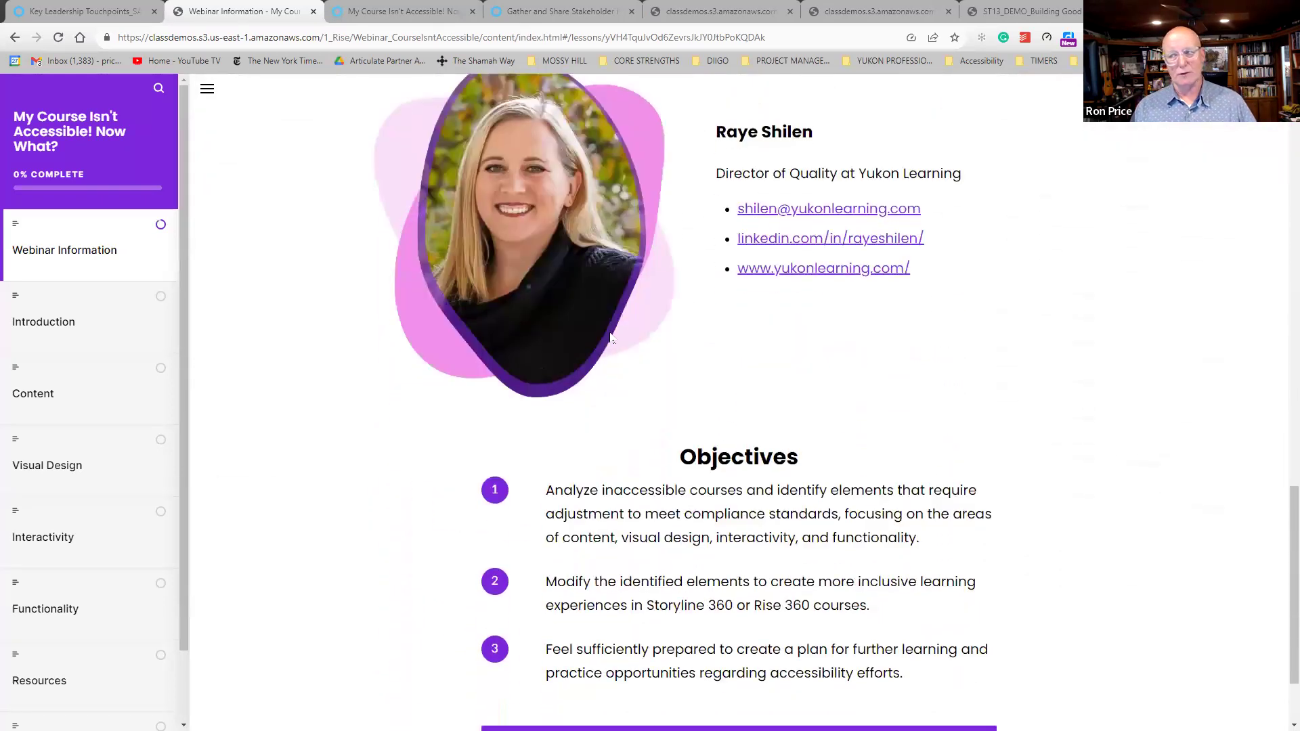
{"action": "scroll", "coordinate": [675, 310], "scroll_direction": "down", "scroll_amount": 2}
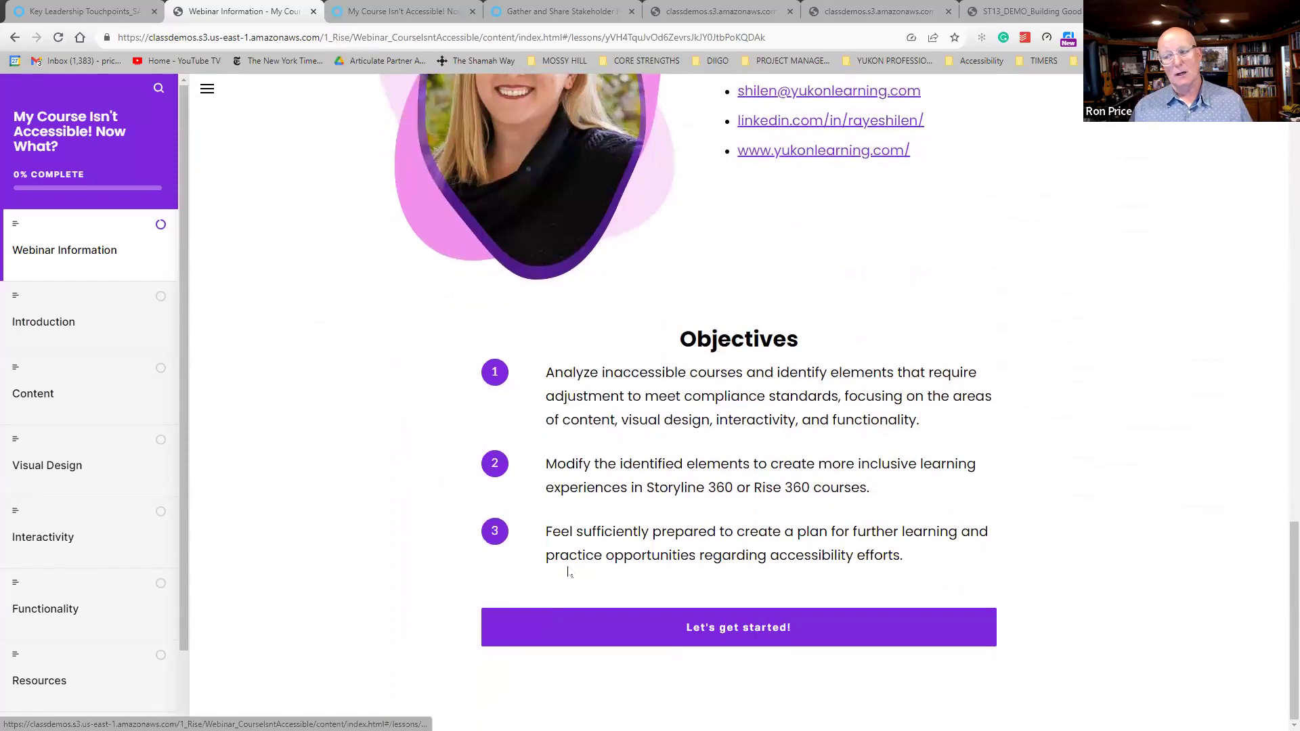
{"action": "left_click", "coordinate": [718, 629]}
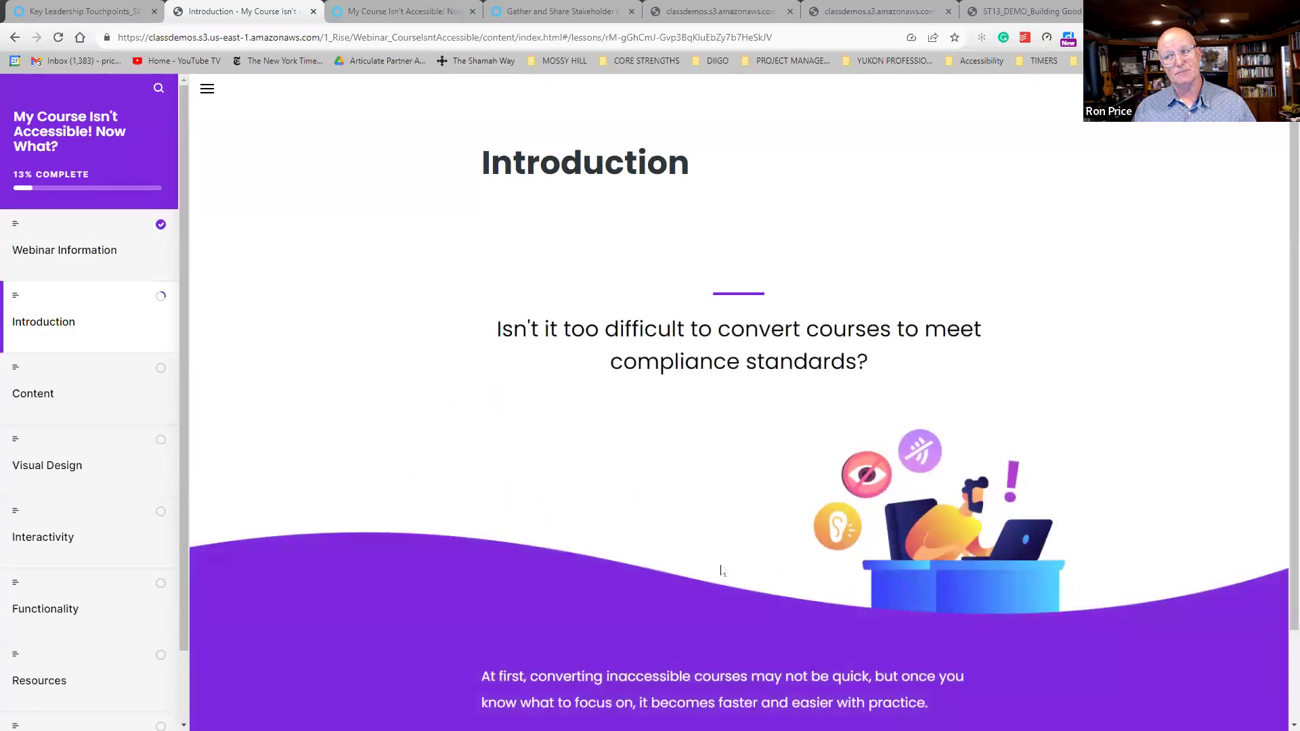
Read the Introduction lesson through to its four focus areas and continue to the Content lesson.
{"action": "scroll", "coordinate": [722, 535], "scroll_direction": "down", "scroll_amount": 2}
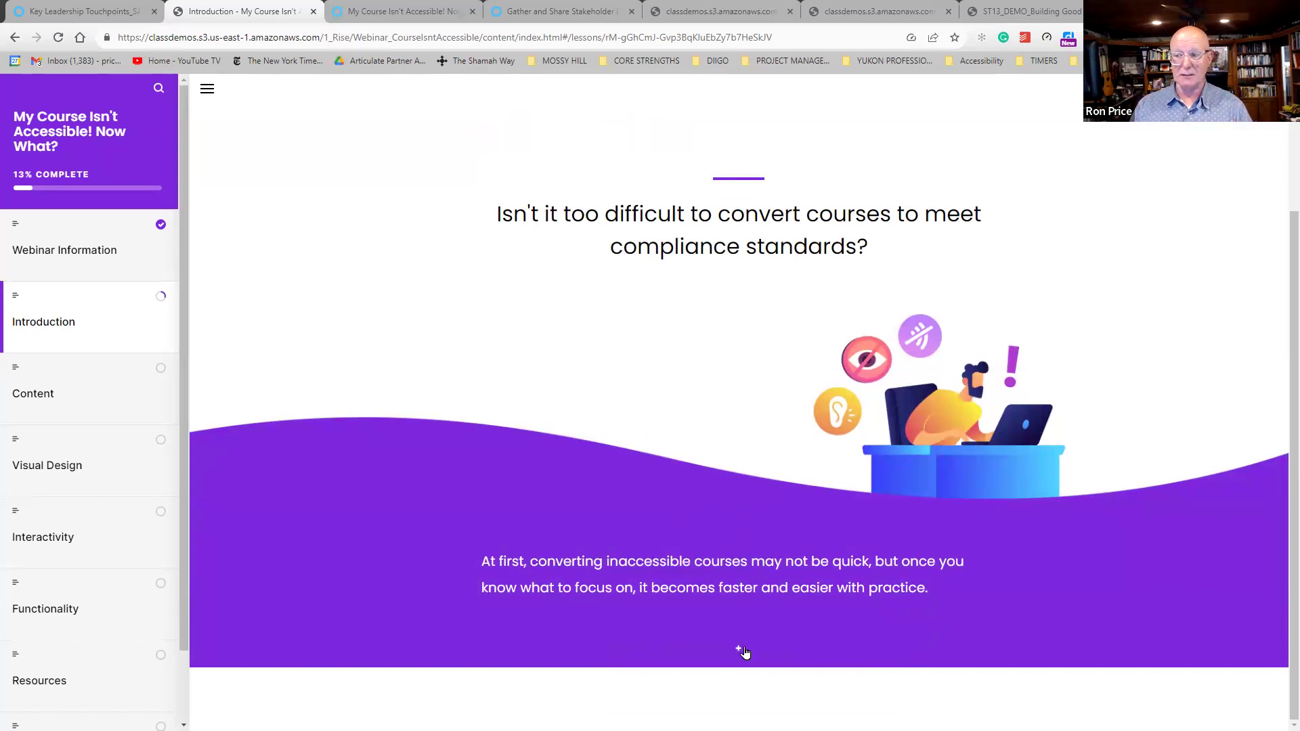
{"action": "scroll", "coordinate": [738, 648], "scroll_direction": "down", "scroll_amount": 8}
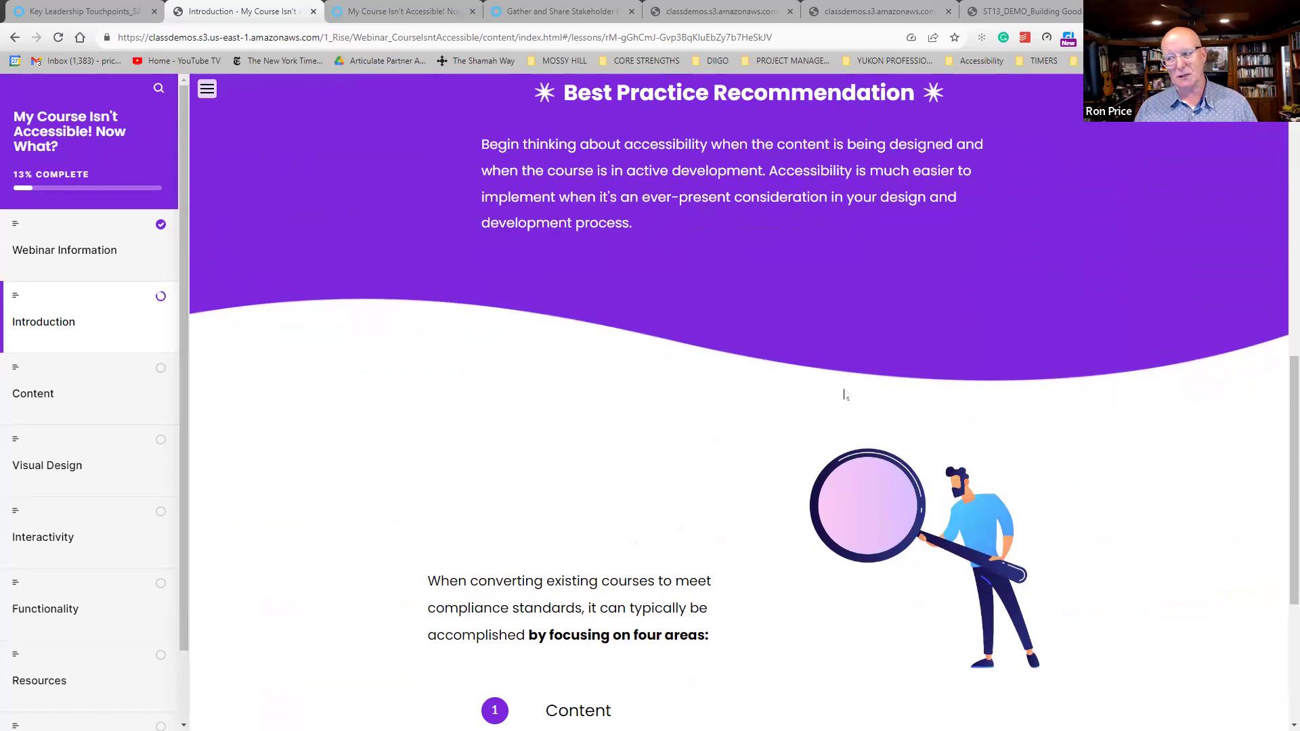
{"action": "scroll", "coordinate": [803, 445], "scroll_direction": "down", "scroll_amount": 2}
{"action": "scroll", "coordinate": [802, 445], "scroll_direction": "down", "scroll_amount": 3}
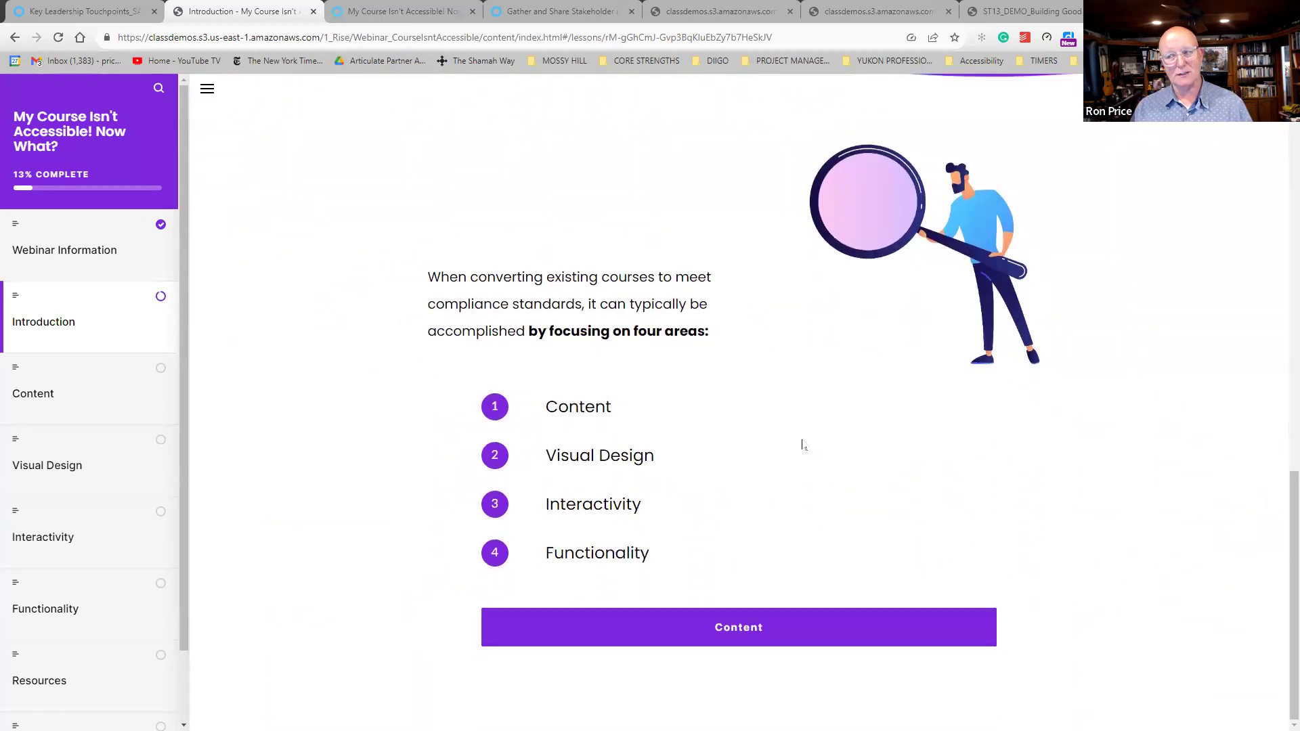
{"action": "left_click", "coordinate": [729, 629]}
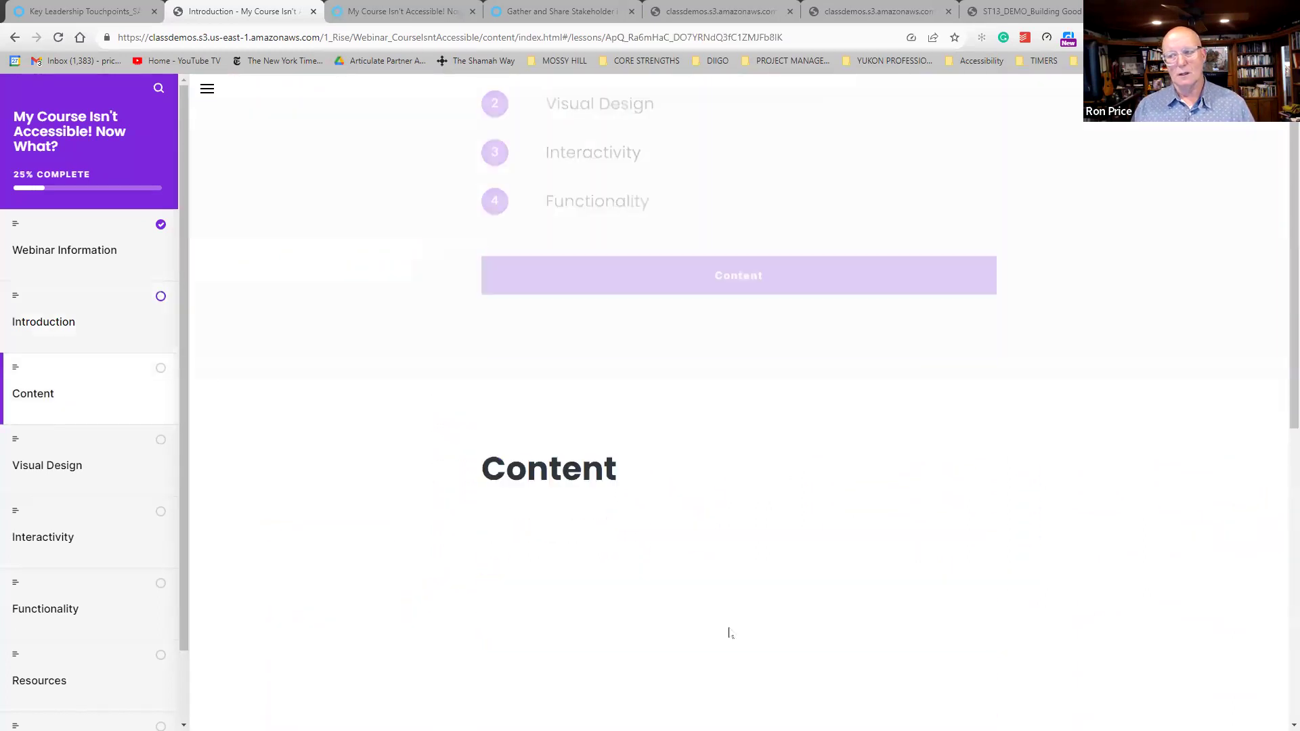
Reveal and review the Text Styles and Ableist Language sections of the Content lesson.
{"action": "scroll", "coordinate": [746, 336], "scroll_direction": "down", "scroll_amount": 4}
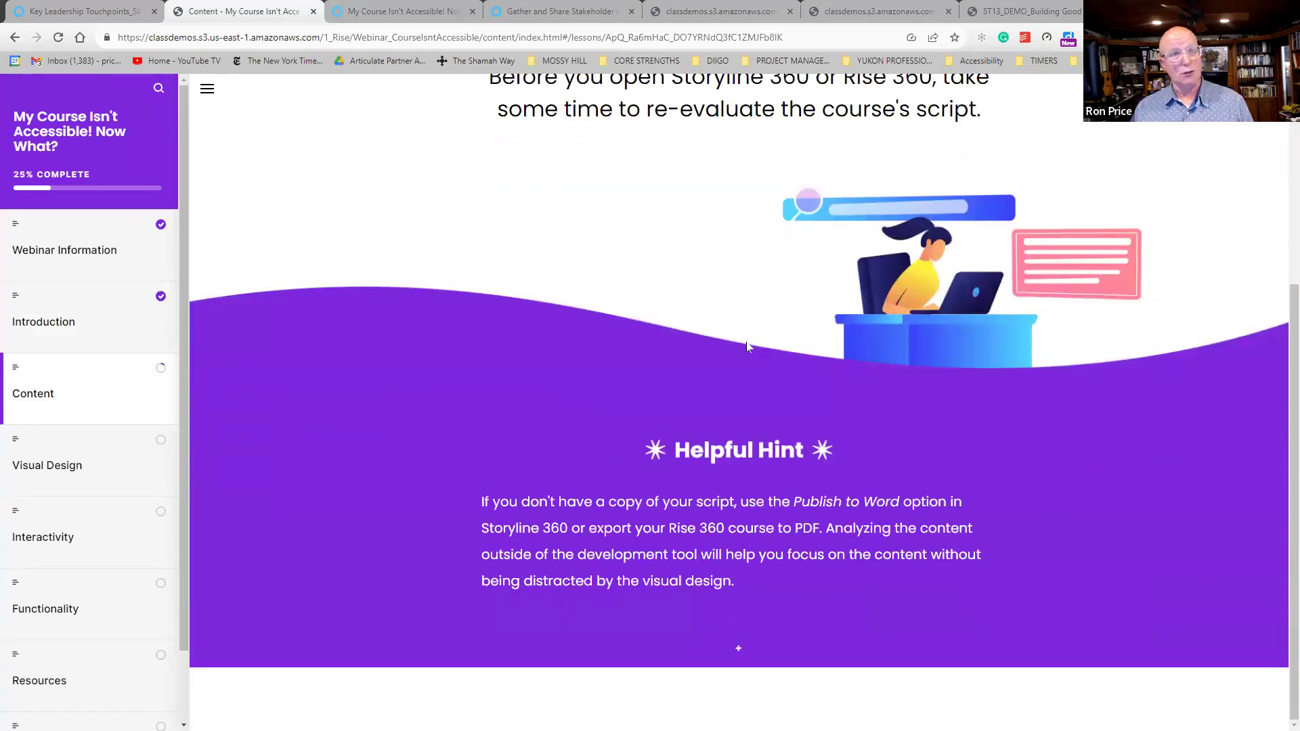
{"action": "left_click", "coordinate": [741, 659]}
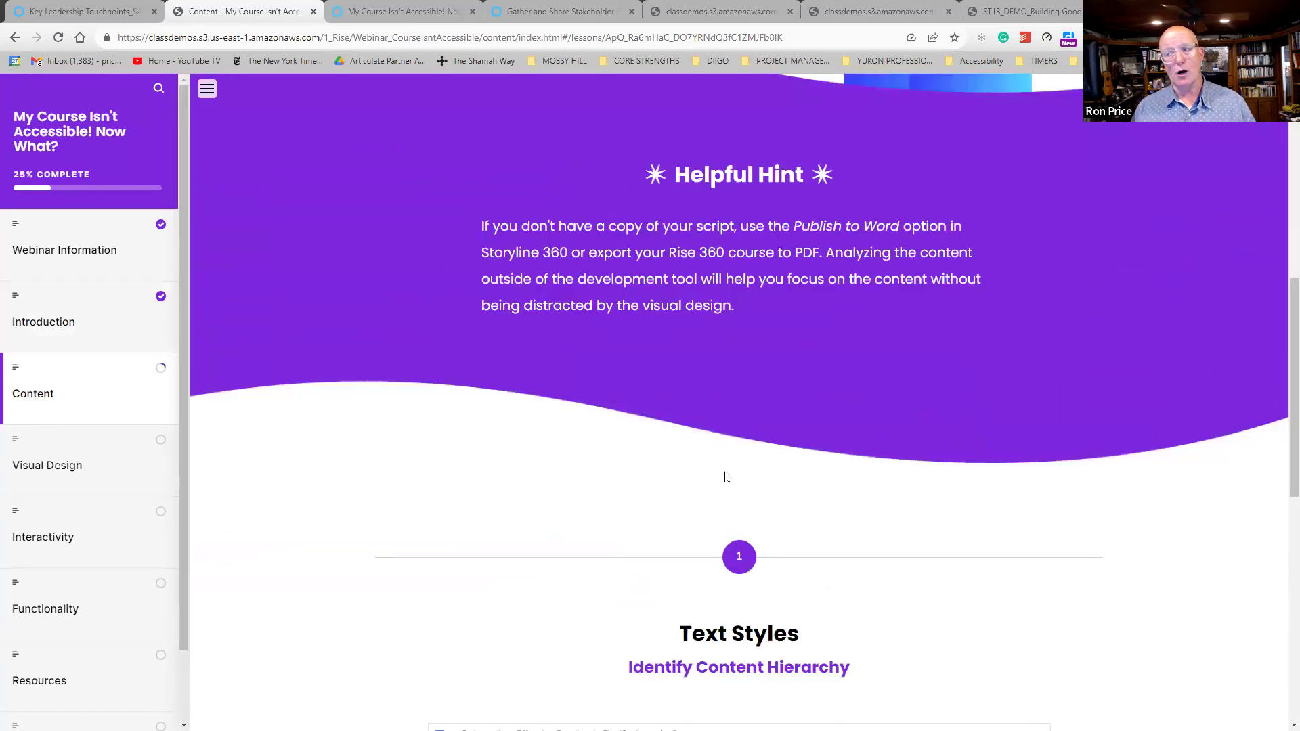
{"action": "scroll", "coordinate": [710, 407], "scroll_direction": "down", "scroll_amount": 5}
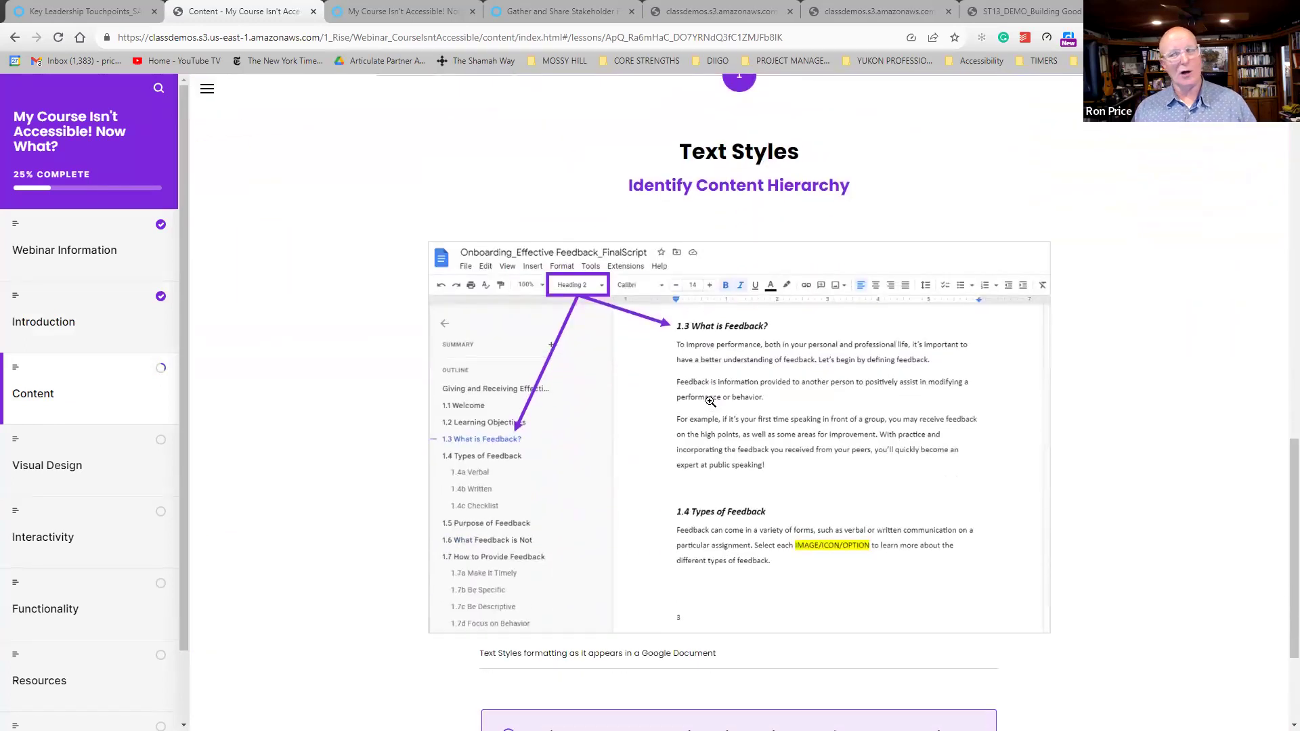
{"action": "scroll", "coordinate": [709, 401], "scroll_direction": "down", "scroll_amount": 1}
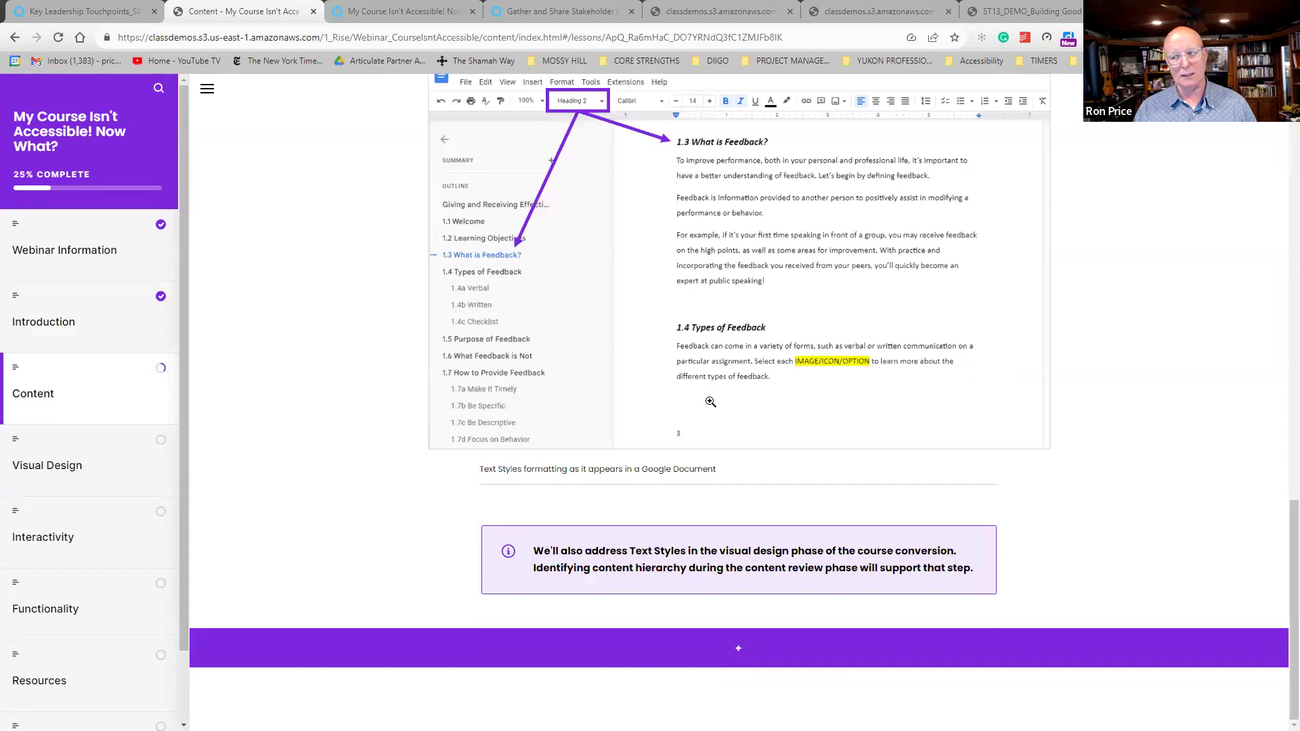
{"action": "left_click", "coordinate": [742, 652]}
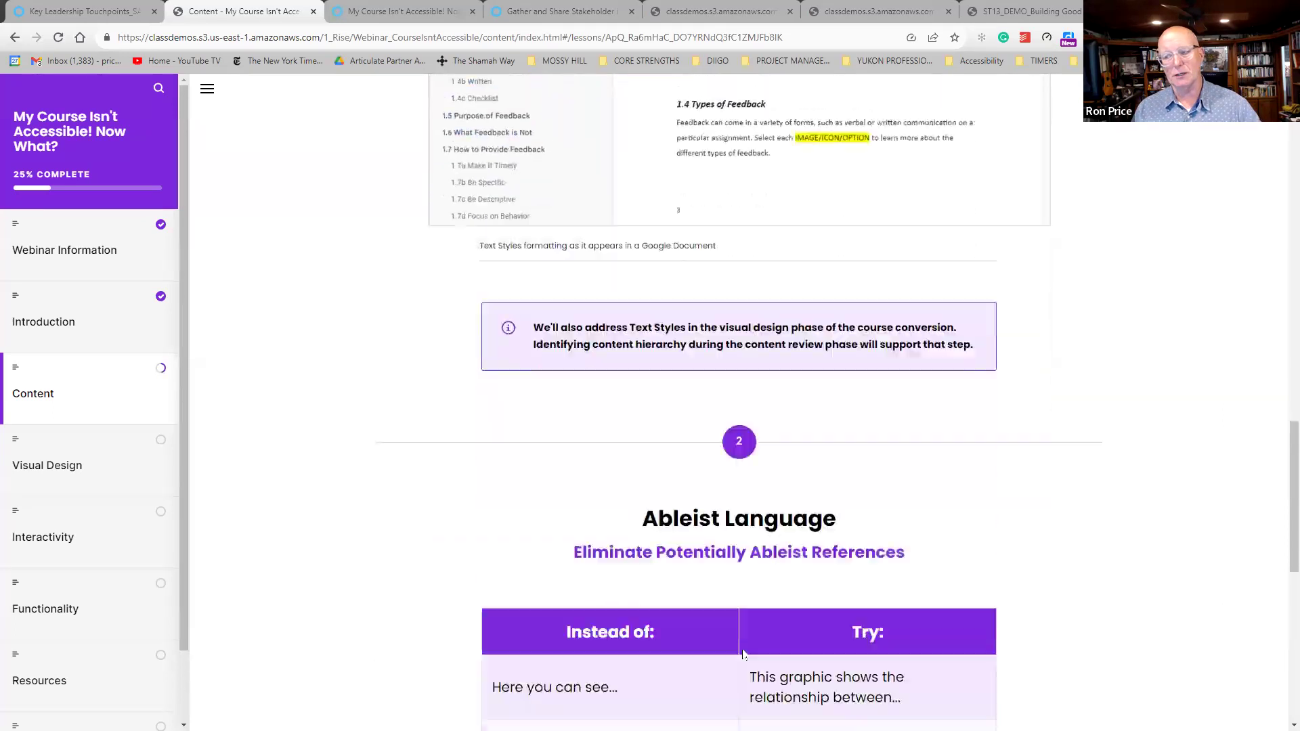
{"action": "scroll", "coordinate": [743, 474], "scroll_direction": "down", "scroll_amount": 3}
{"action": "scroll", "coordinate": [743, 475], "scroll_direction": "down", "scroll_amount": 2}
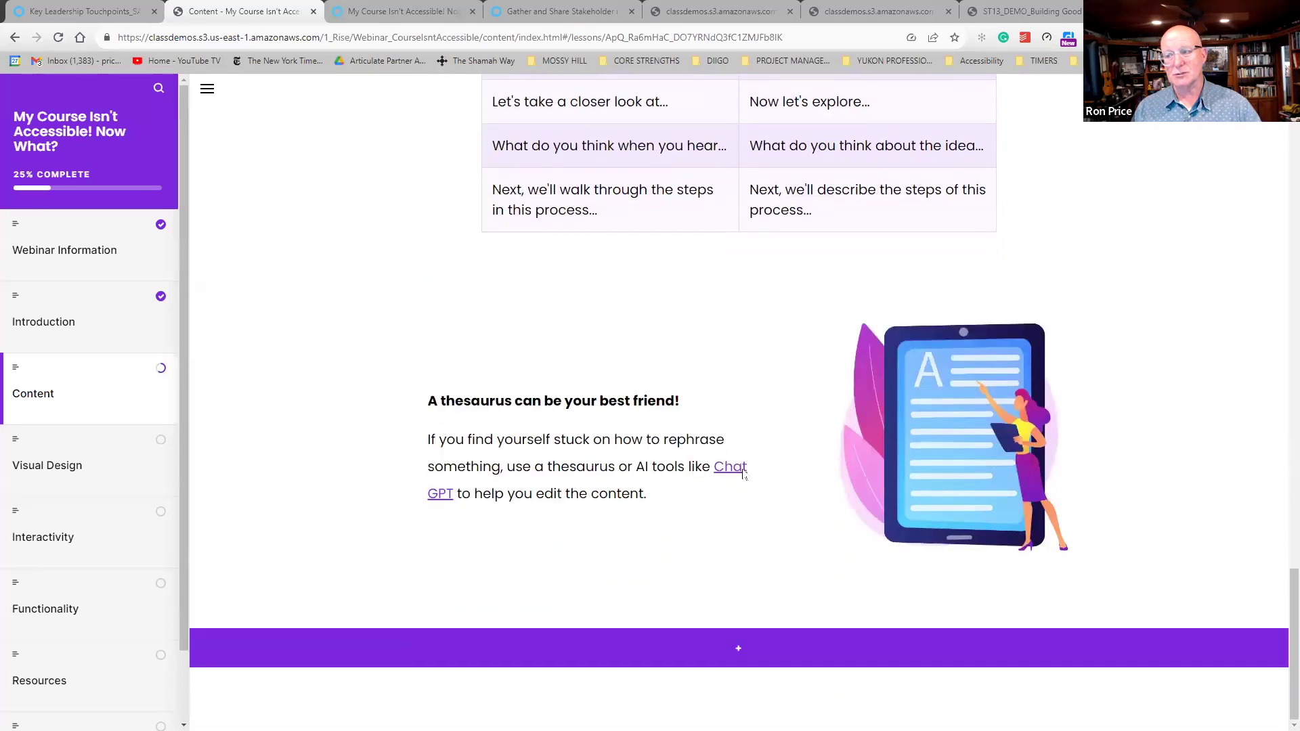
Reveal the Instructional Text and Attachments sections and review them to the end of the Content lesson.
{"action": "left_click", "coordinate": [742, 651]}
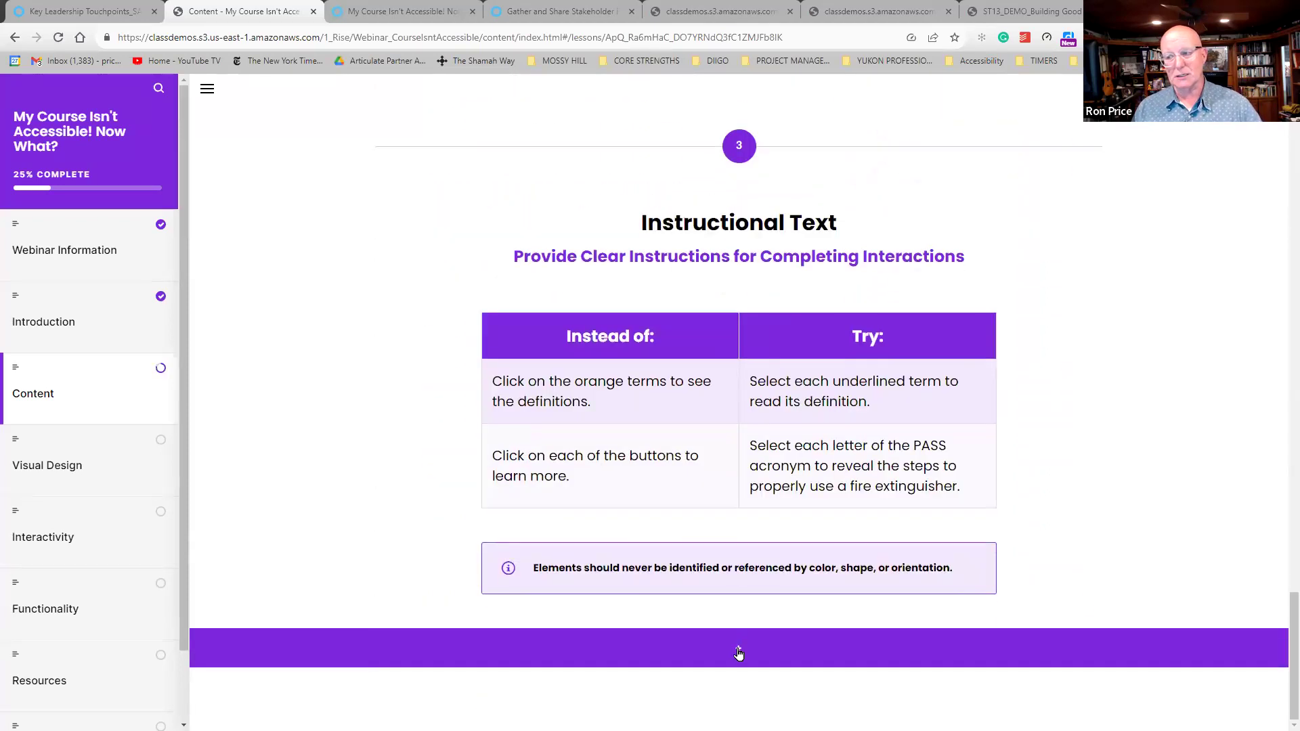
{"action": "left_click", "coordinate": [739, 651]}
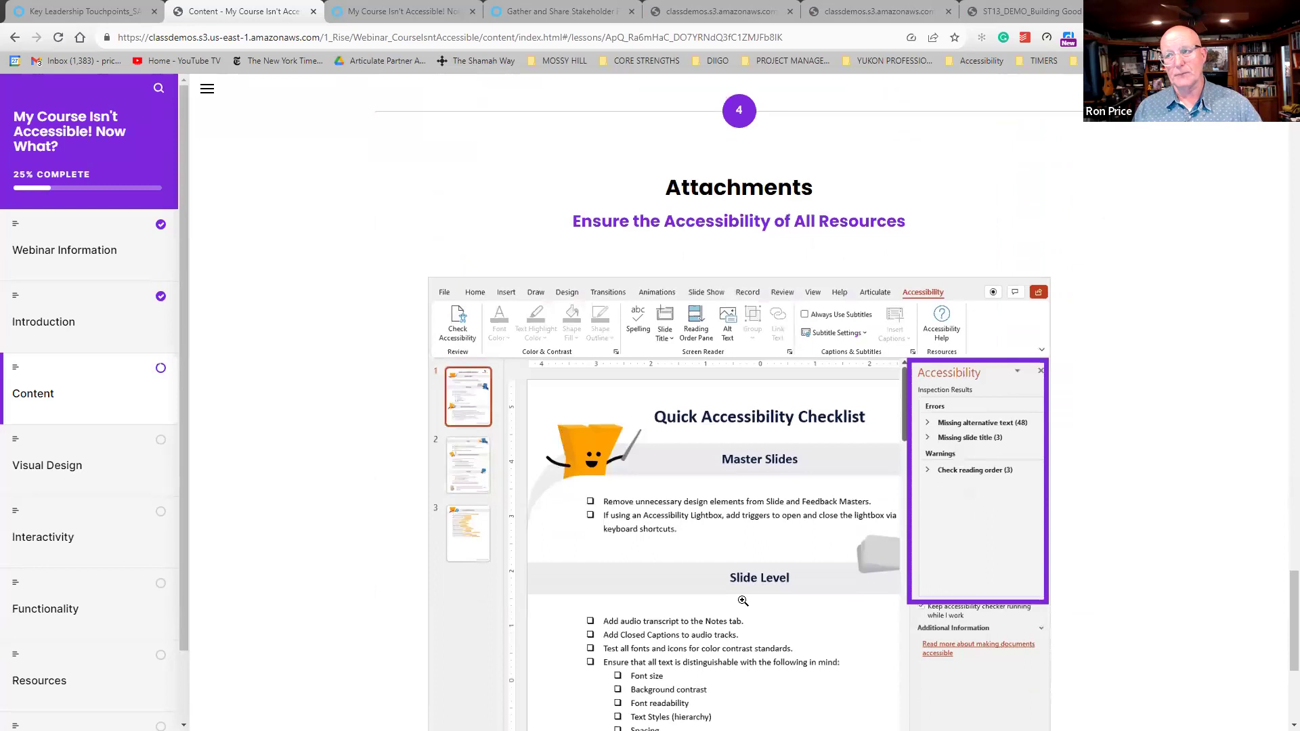
{"action": "scroll", "coordinate": [743, 600], "scroll_direction": "up", "scroll_amount": 4}
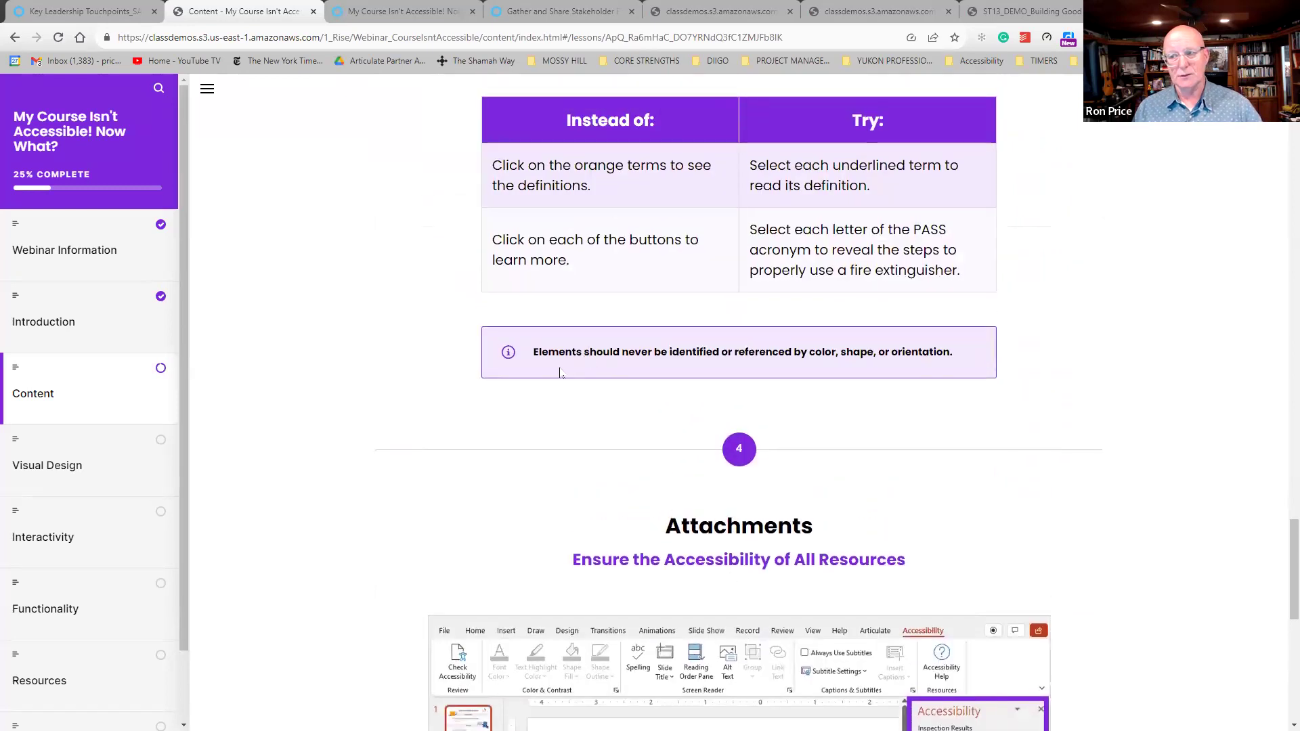
{"action": "scroll", "coordinate": [768, 516], "scroll_direction": "down", "scroll_amount": 5}
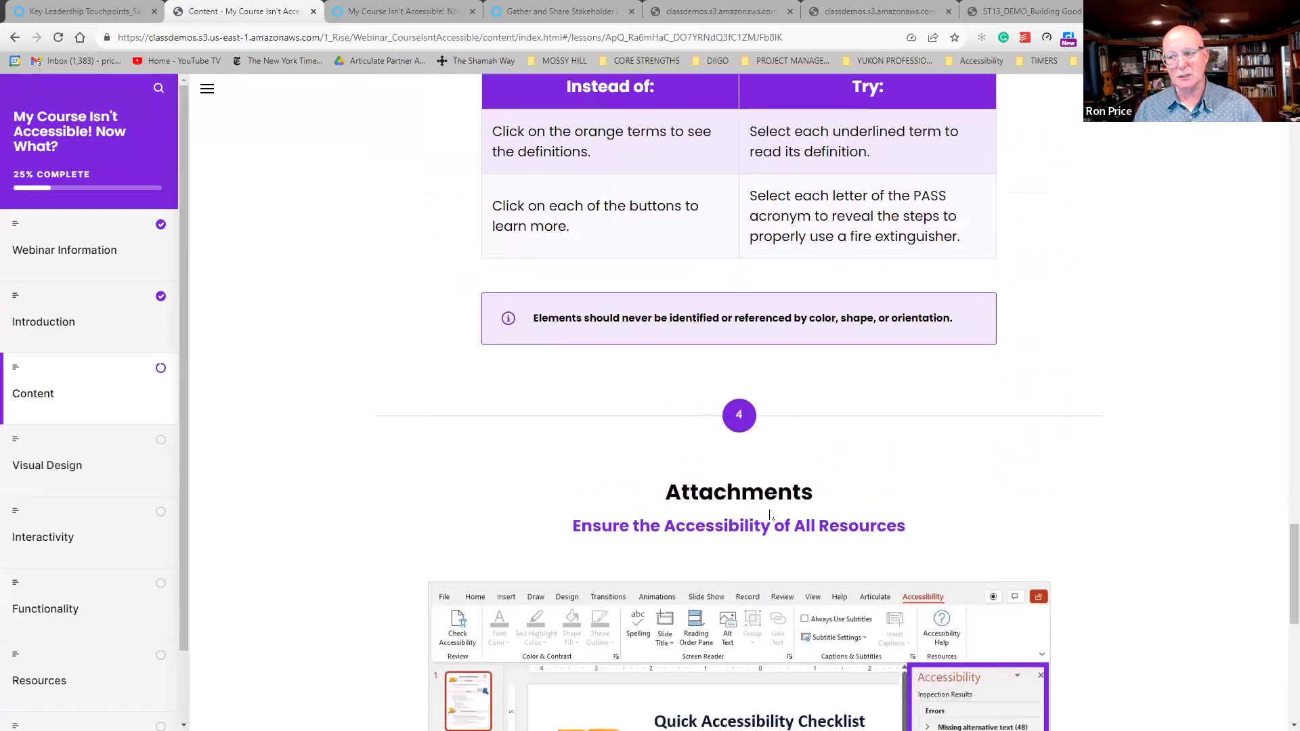
{"action": "scroll", "coordinate": [770, 510], "scroll_direction": "down", "scroll_amount": 5}
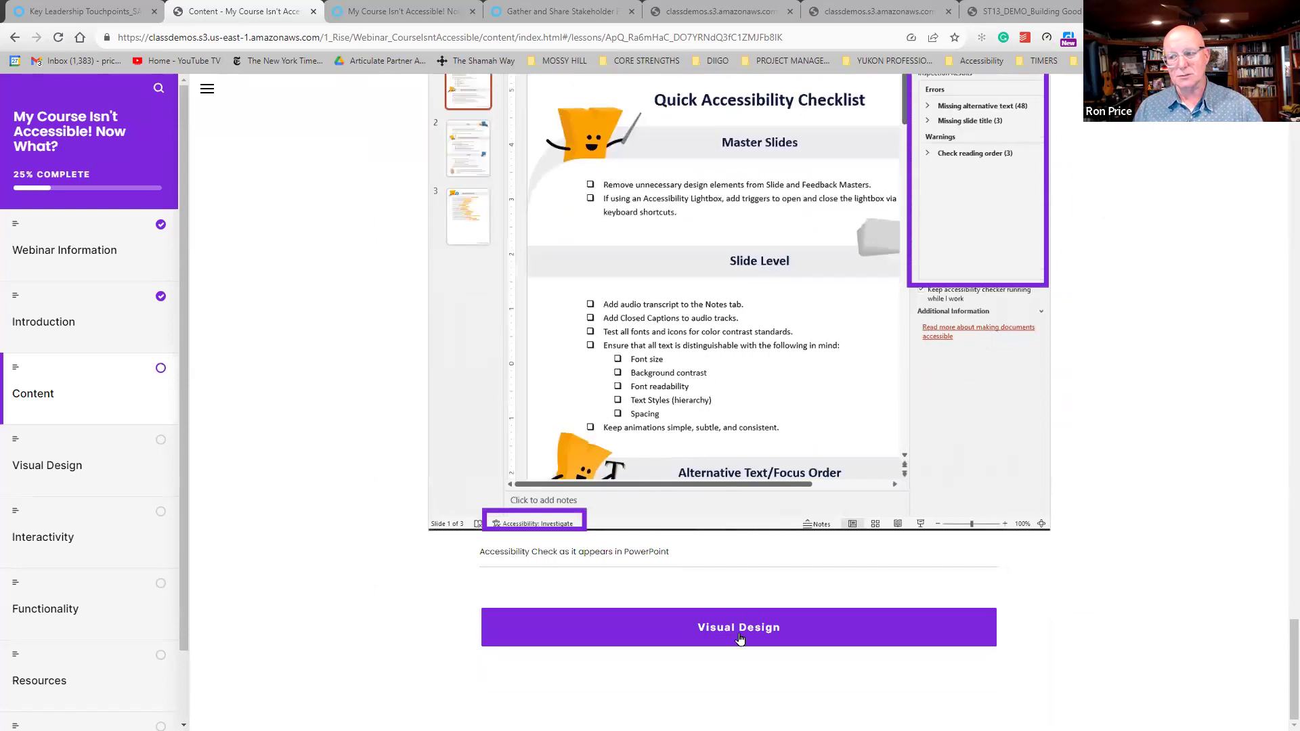
Continue to the Visual Design lesson and reveal its Color Contrast section.
{"action": "left_click", "coordinate": [745, 576]}
{"action": "scroll", "coordinate": [754, 479], "scroll_direction": "down", "scroll_amount": 1}
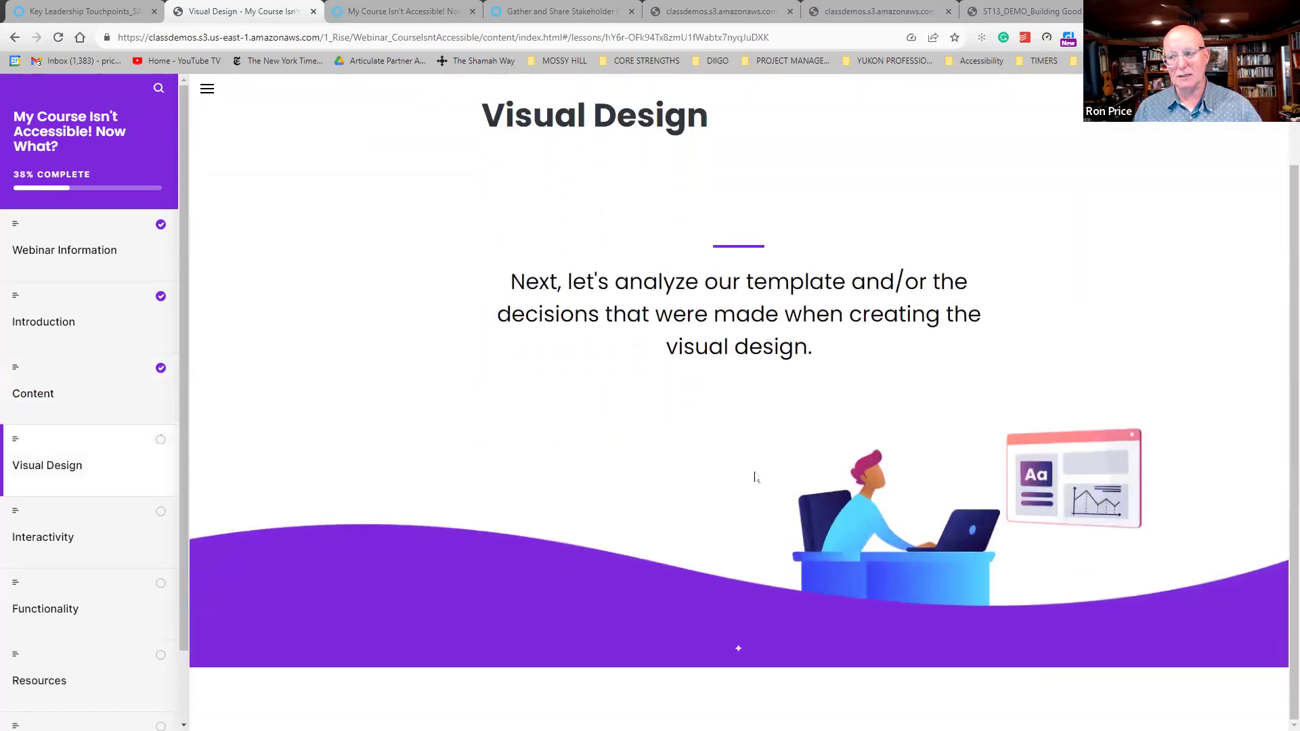
{"action": "scroll", "coordinate": [741, 653], "scroll_direction": "down", "scroll_amount": 8}
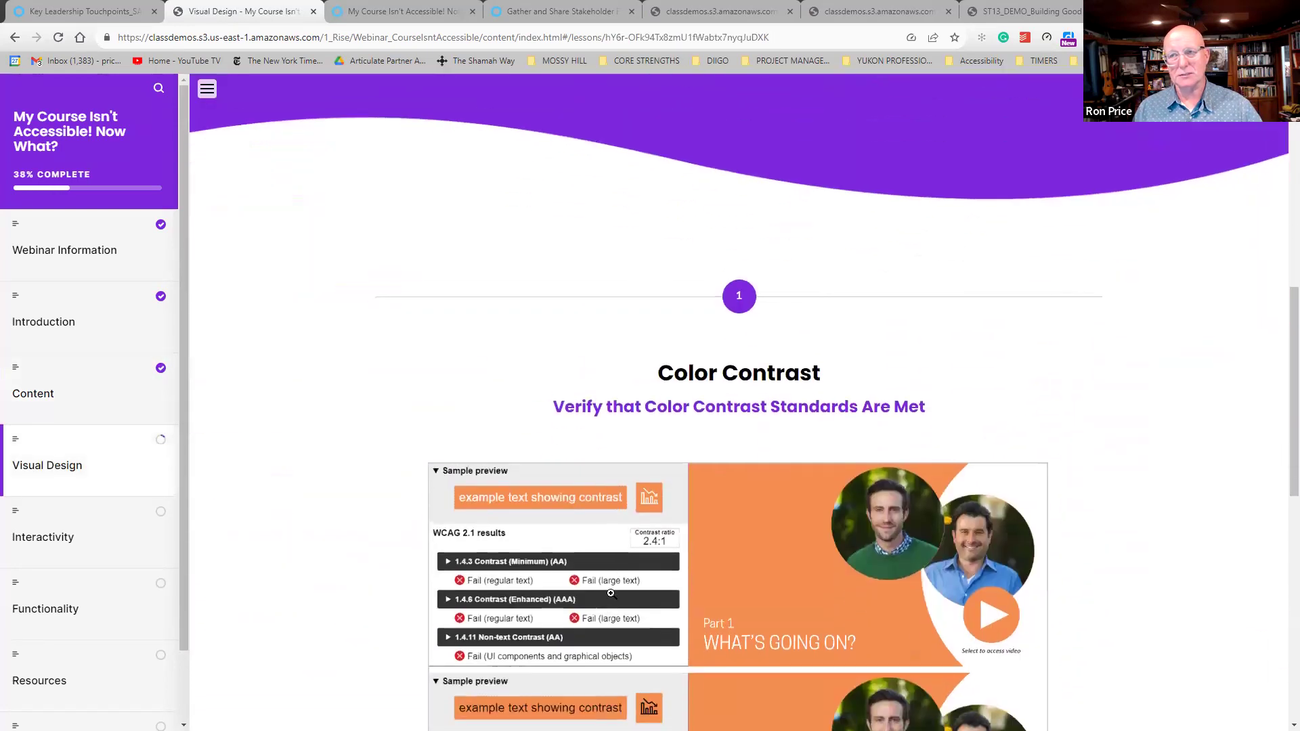
Open the course's Rise authoring page, find the Rise 360 entry in the Articulate 360 launcher and minimize the launcher.
{"action": "left_click", "coordinate": [382, 14]}
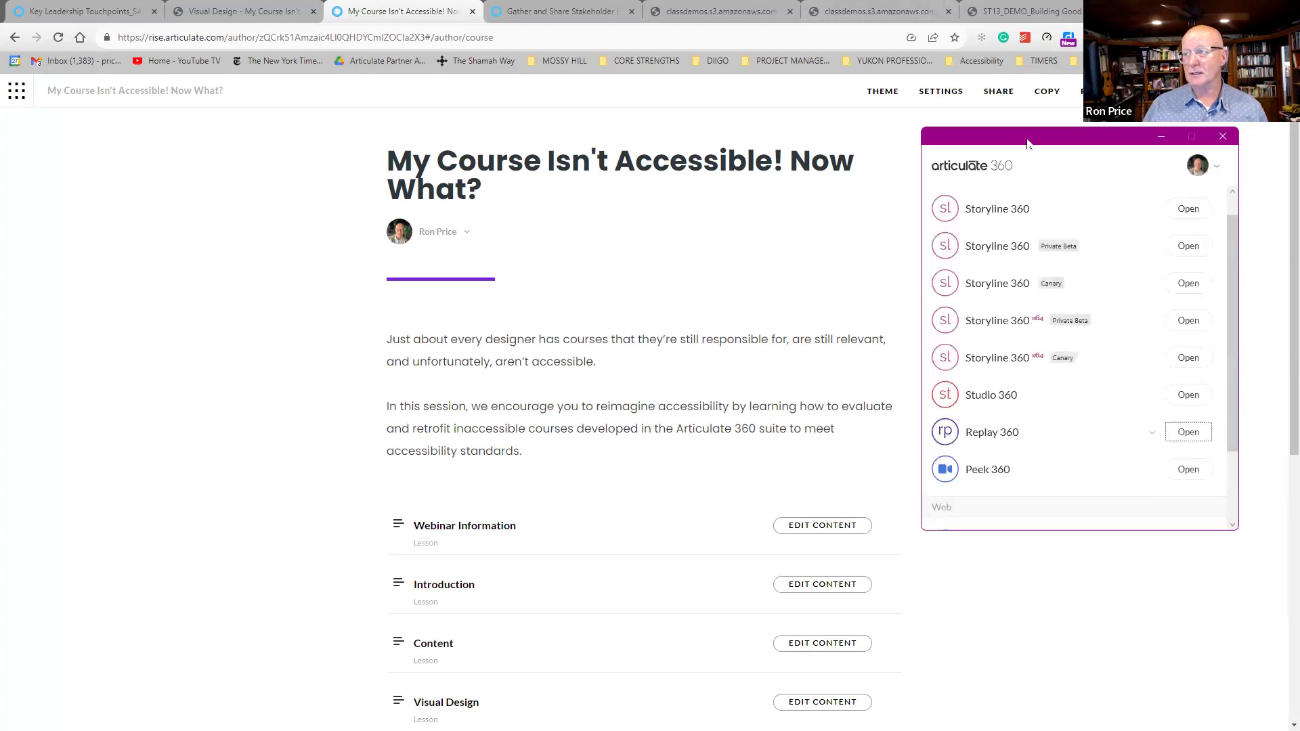
{"action": "left_click_drag", "start_coordinate": [1136, 372], "coordinate": [1138, 466]}
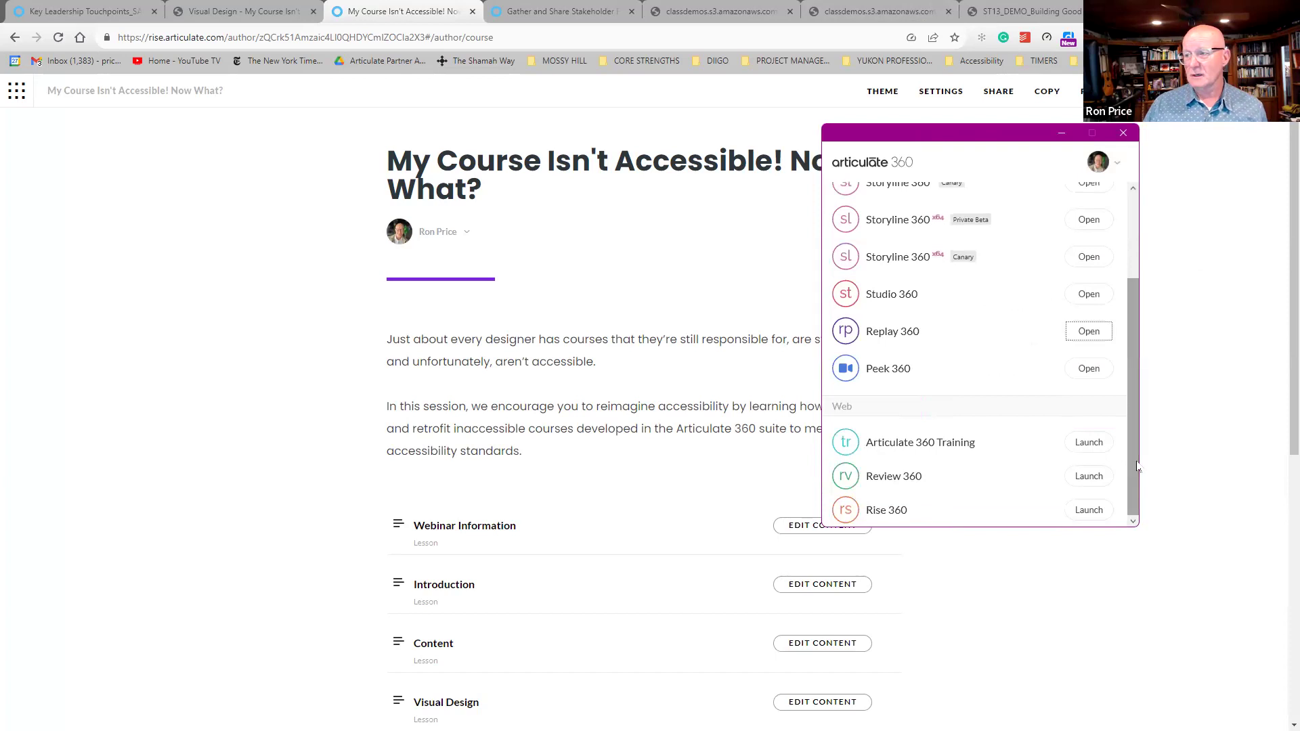
{"action": "left_click", "coordinate": [1089, 513]}
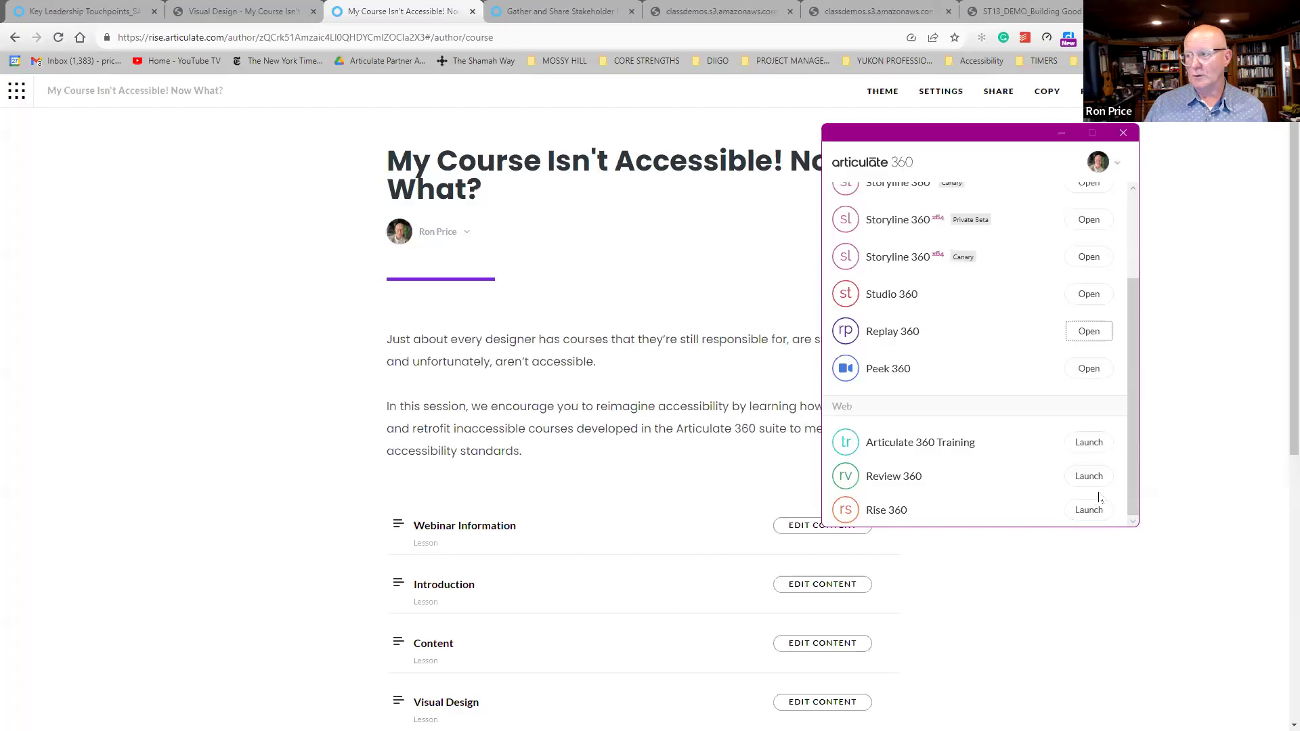
{"action": "left_click_drag", "start_coordinate": [1131, 501], "coordinate": [1133, 420]}
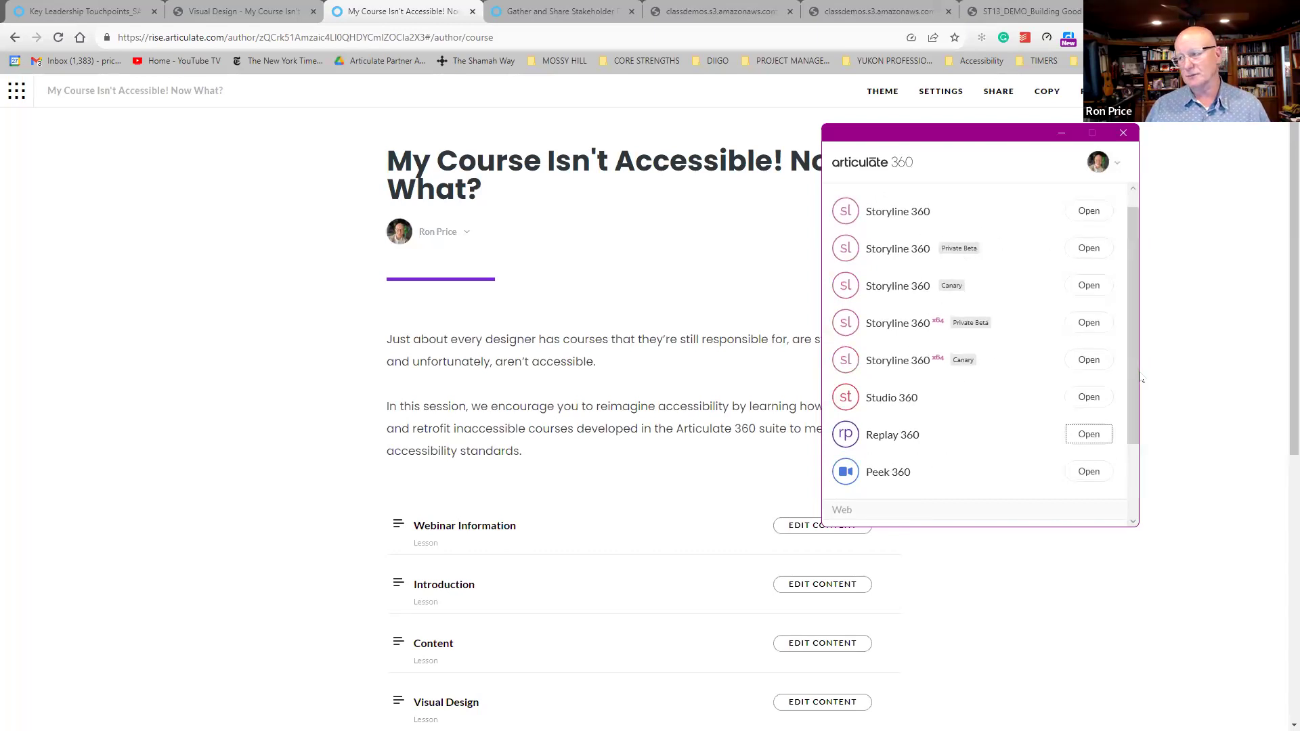
{"action": "left_click_drag", "start_coordinate": [1135, 378], "coordinate": [1128, 466]}
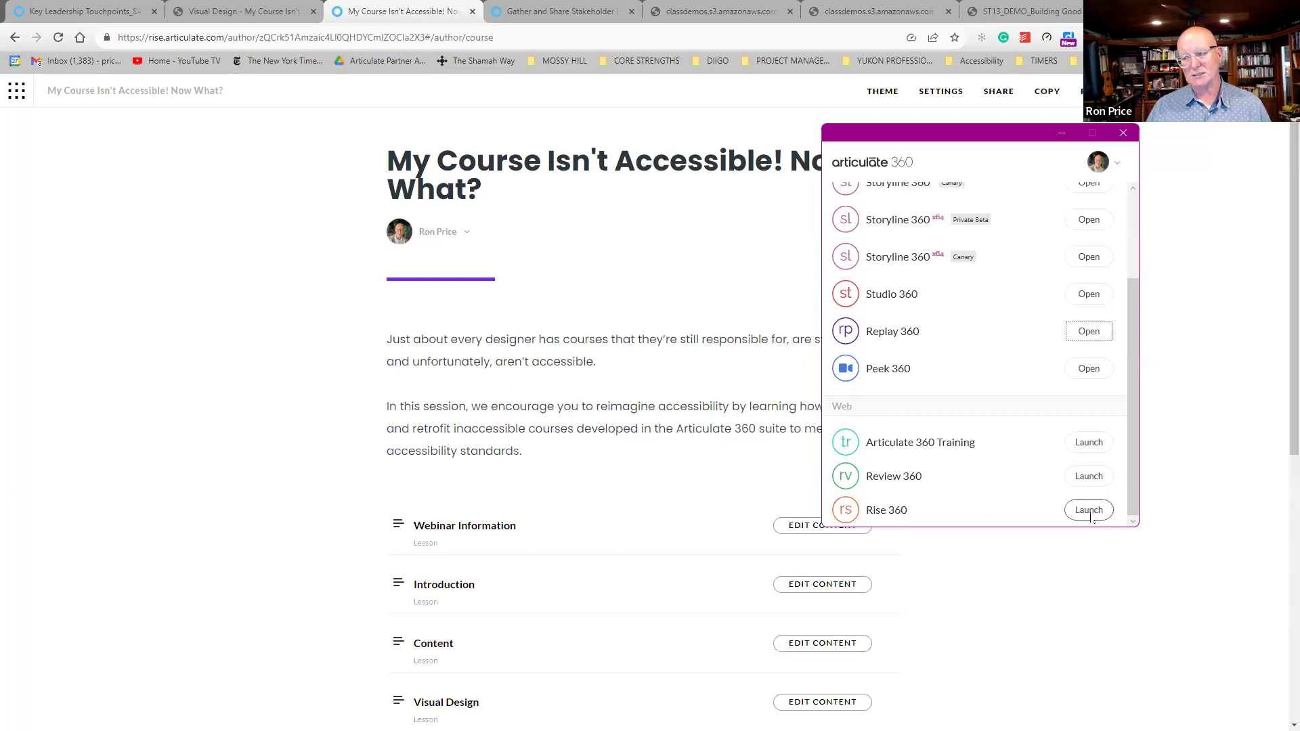
{"action": "left_click", "coordinate": [1062, 134]}
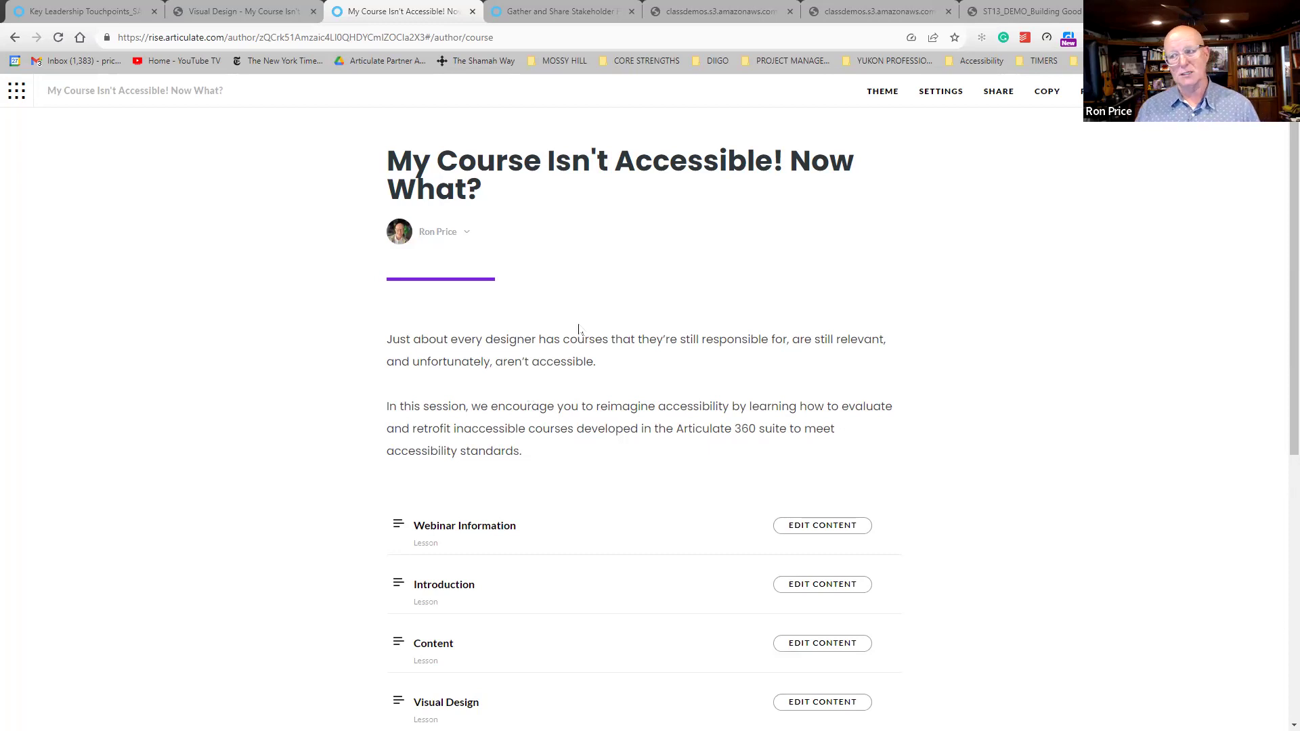
Look over the lesson list on the Rise authoring page and return to the published course.
{"action": "scroll", "coordinate": [579, 330], "scroll_direction": "down", "scroll_amount": 3}
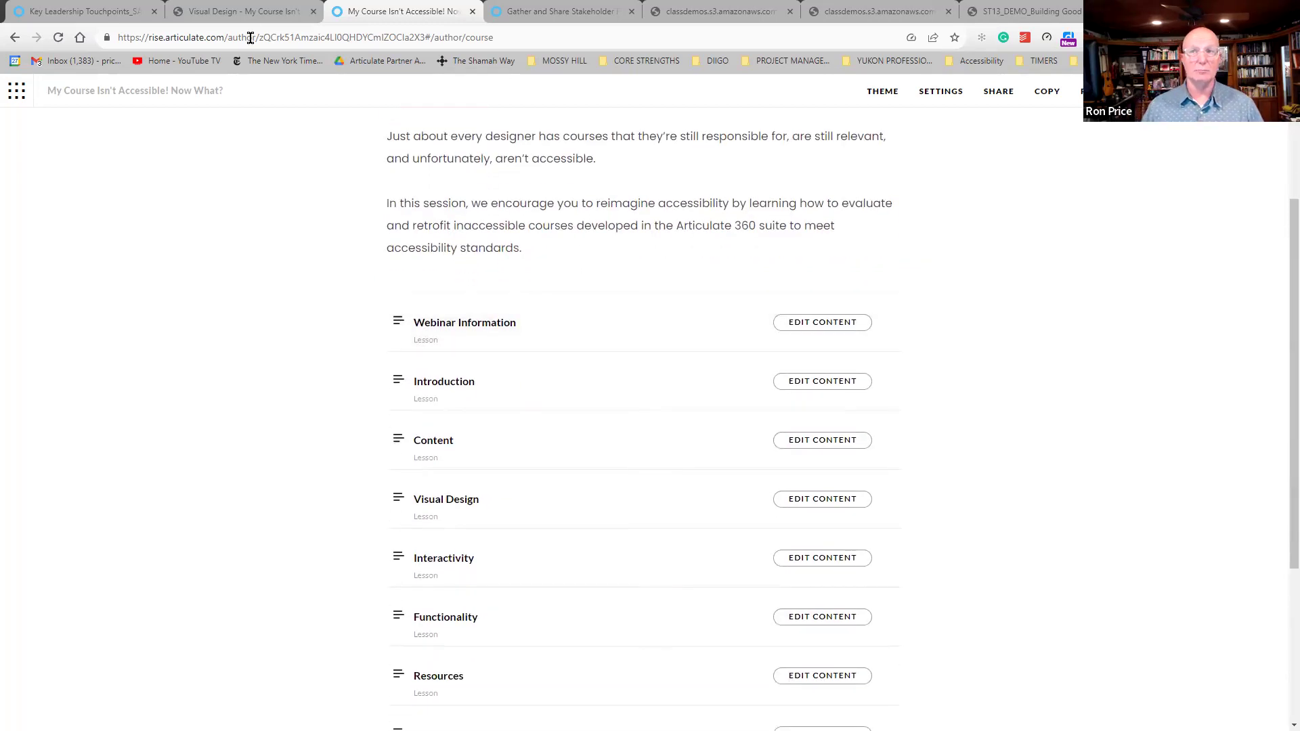
{"action": "left_click", "coordinate": [251, 14]}
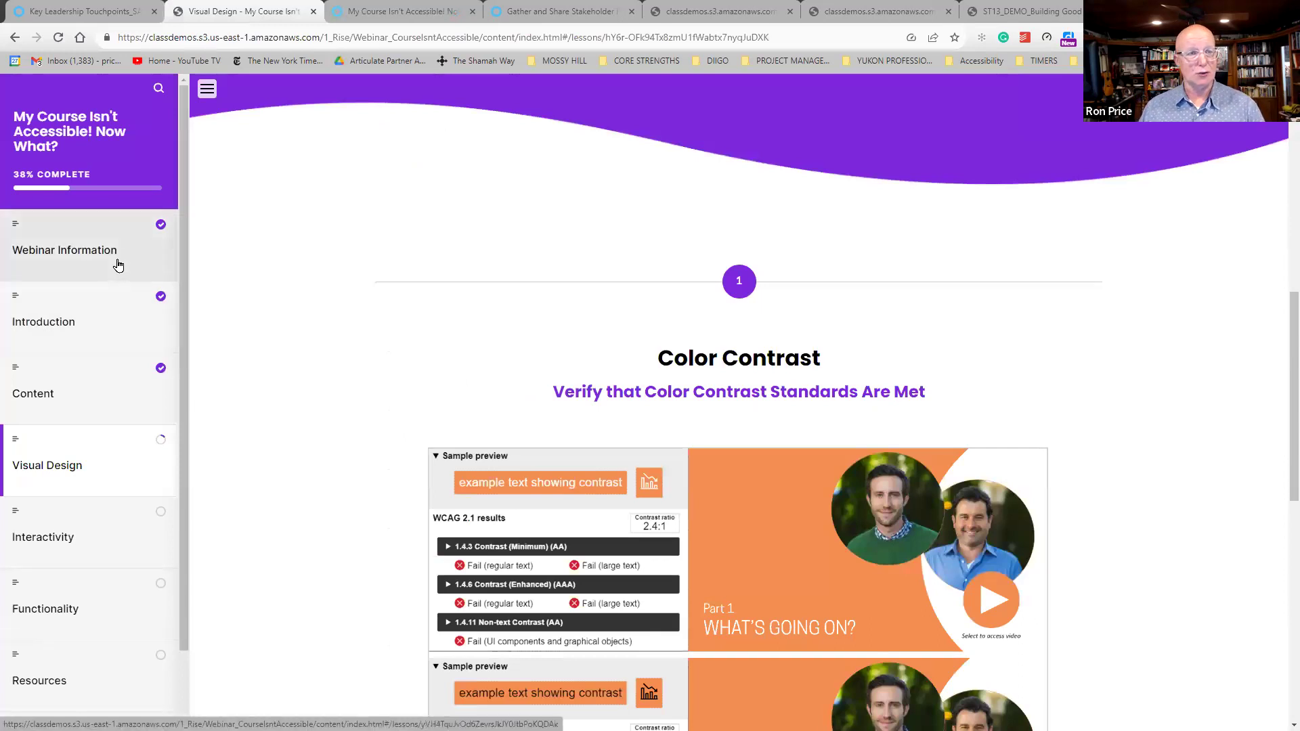
Switch to the course's Rise authoring page and open the Introduction lesson's content for editing.
{"action": "left_click", "coordinate": [374, 13]}
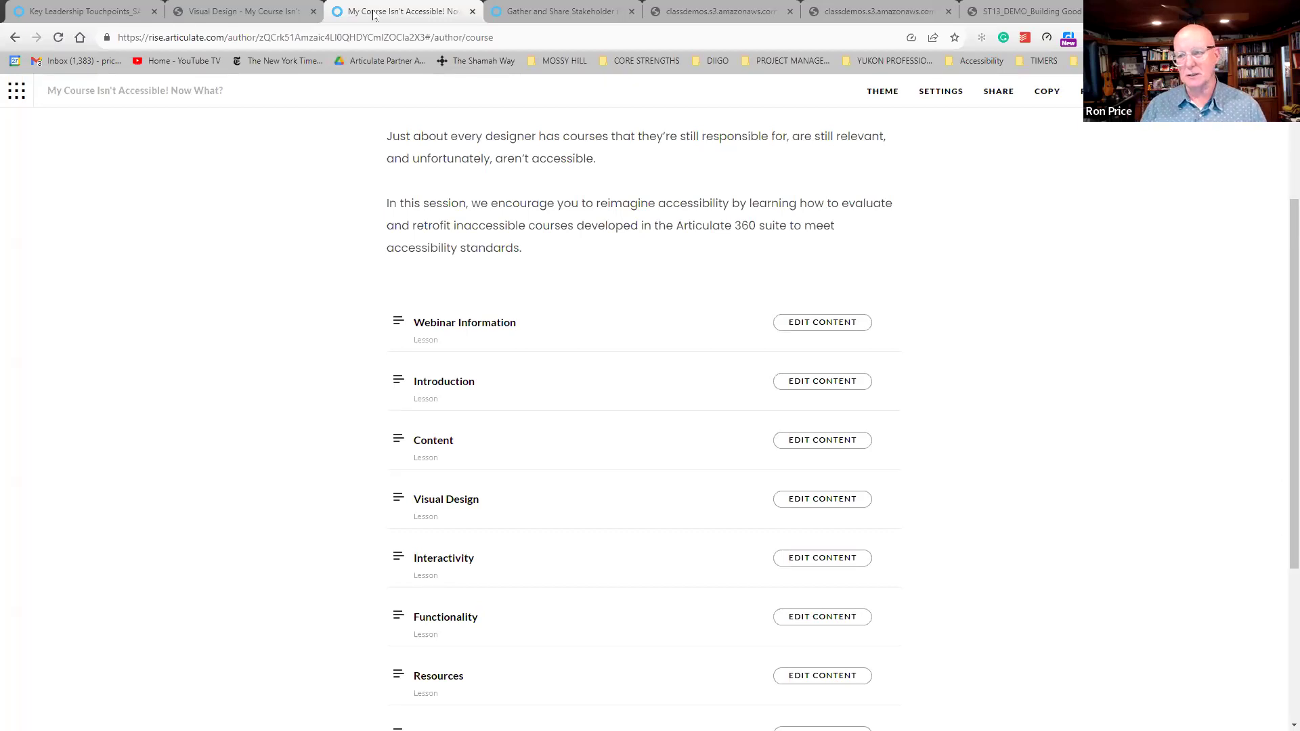
{"action": "left_click", "coordinate": [817, 387]}
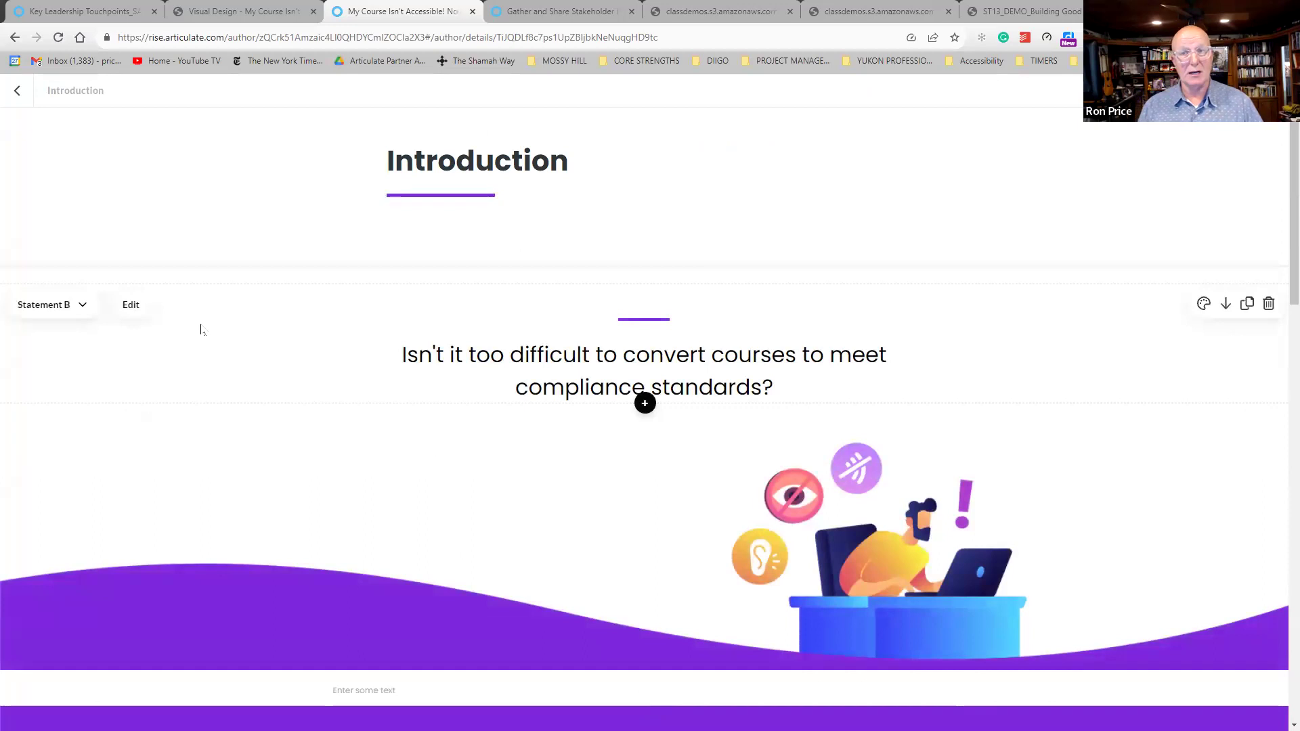
{"action": "scroll", "coordinate": [215, 459], "scroll_direction": "down", "scroll_amount": 3}
{"action": "scroll", "coordinate": [215, 459], "scroll_direction": "up", "scroll_amount": 3}
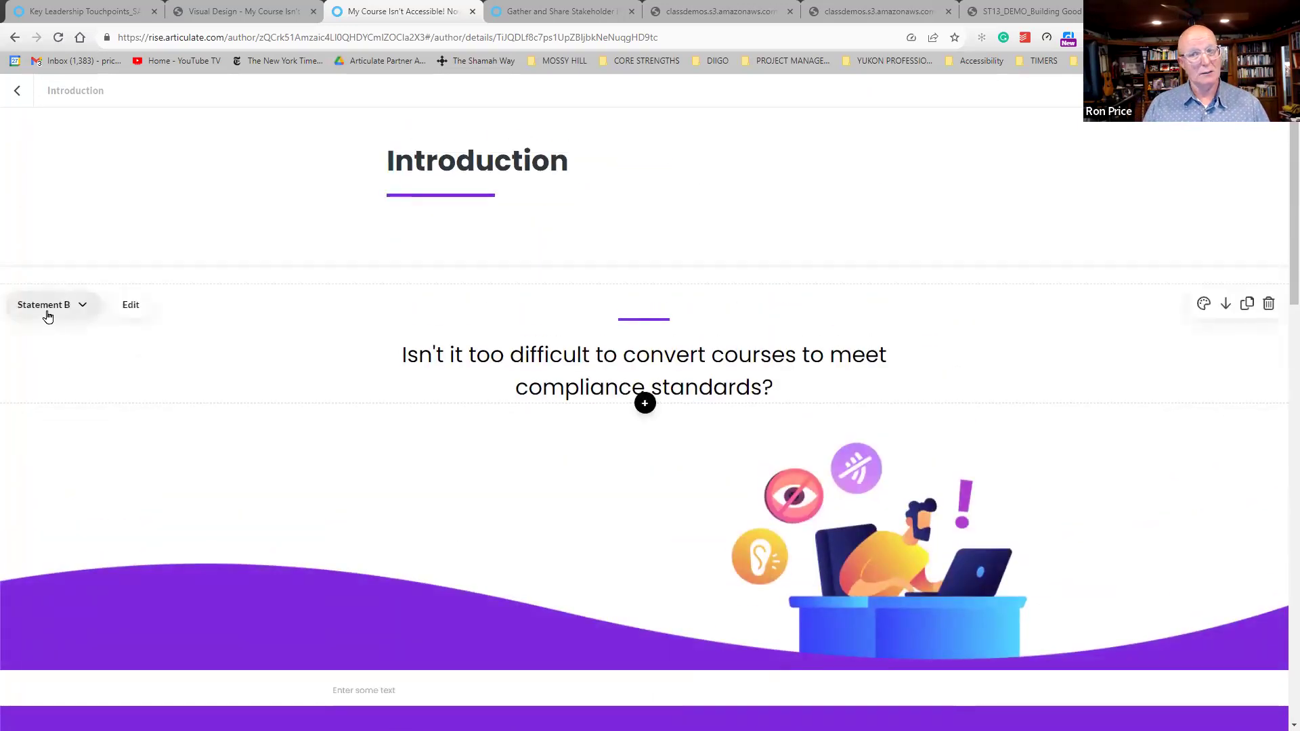
Try the Statement C and Statement A layouts on the opening statement block and restore Statement B.
{"action": "left_click", "coordinate": [81, 304]}
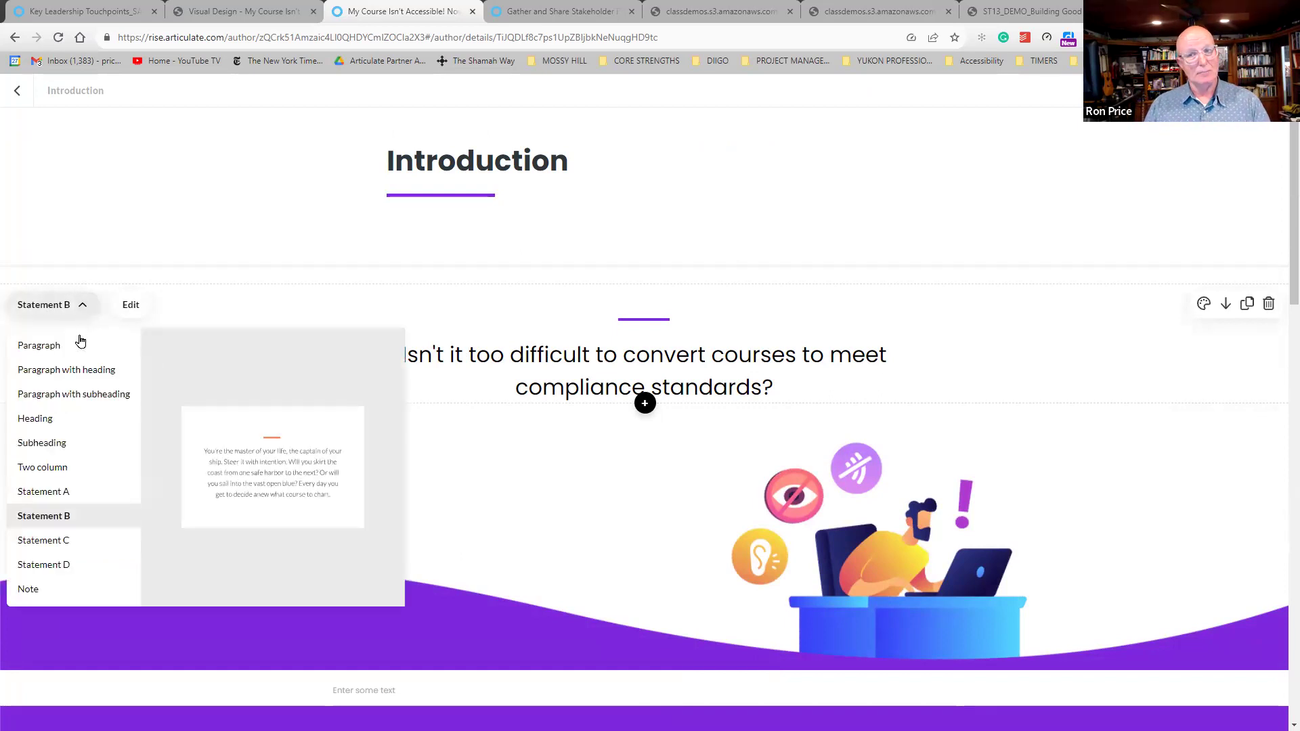
{"action": "left_click", "coordinate": [52, 542]}
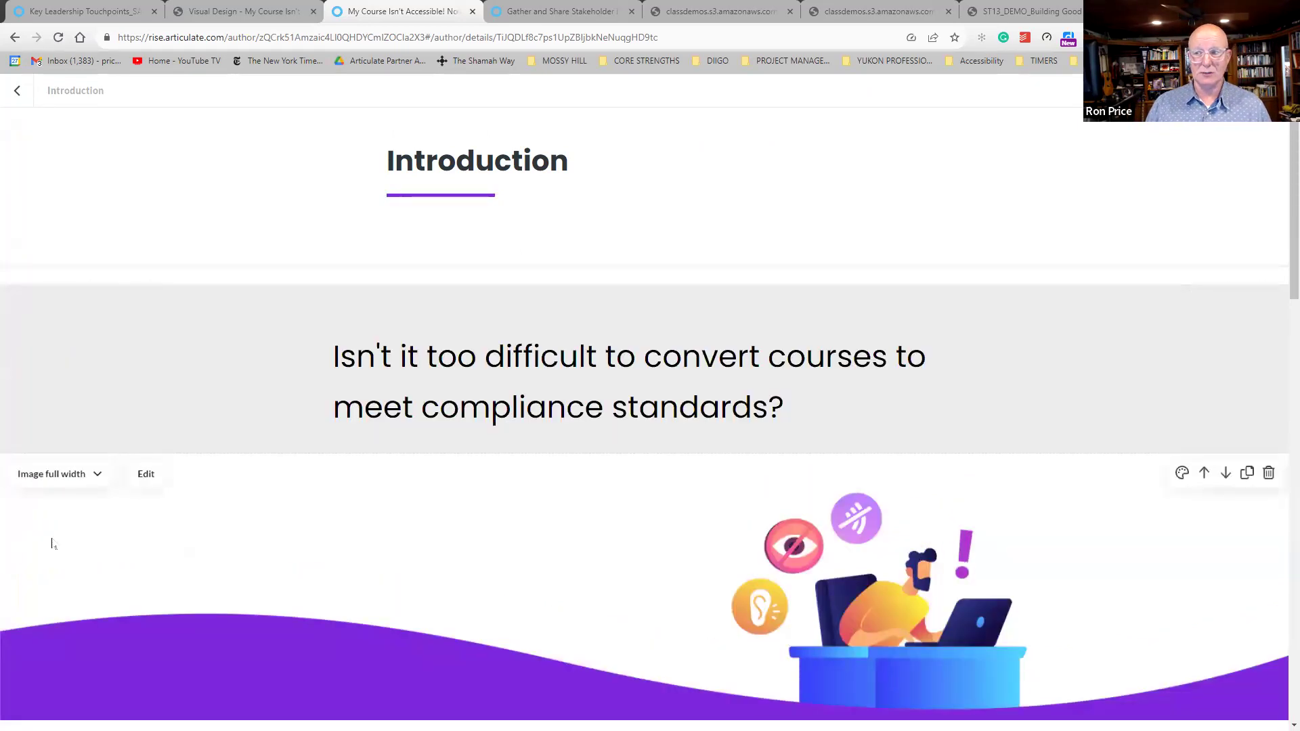
{"action": "left_click", "coordinate": [68, 307]}
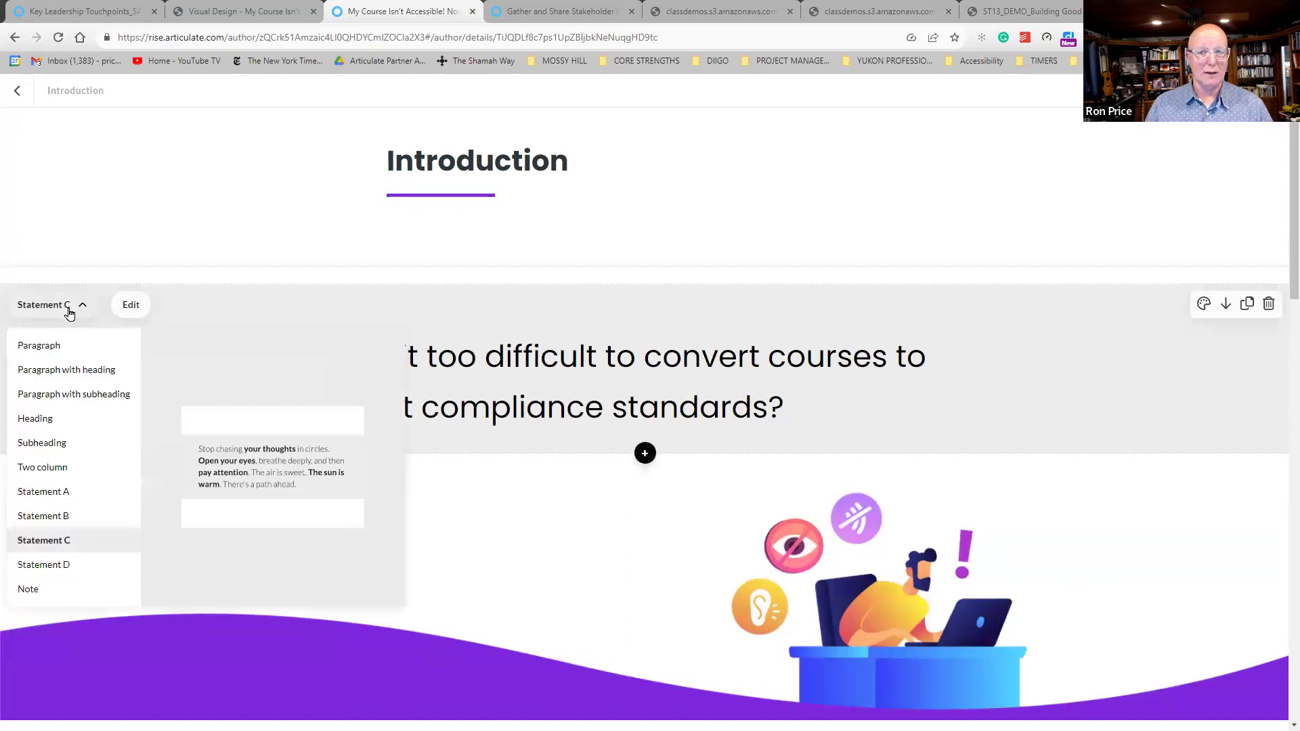
{"action": "left_click", "coordinate": [43, 492]}
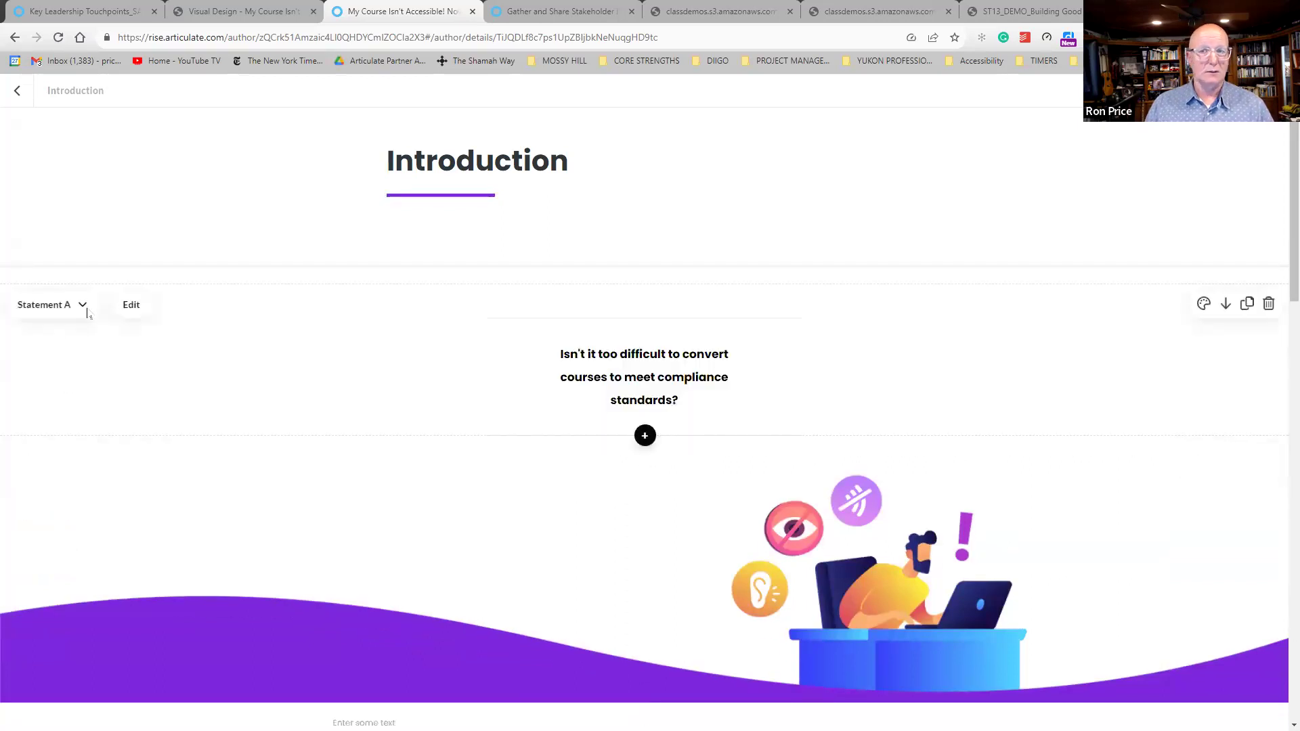
{"action": "left_click", "coordinate": [82, 306]}
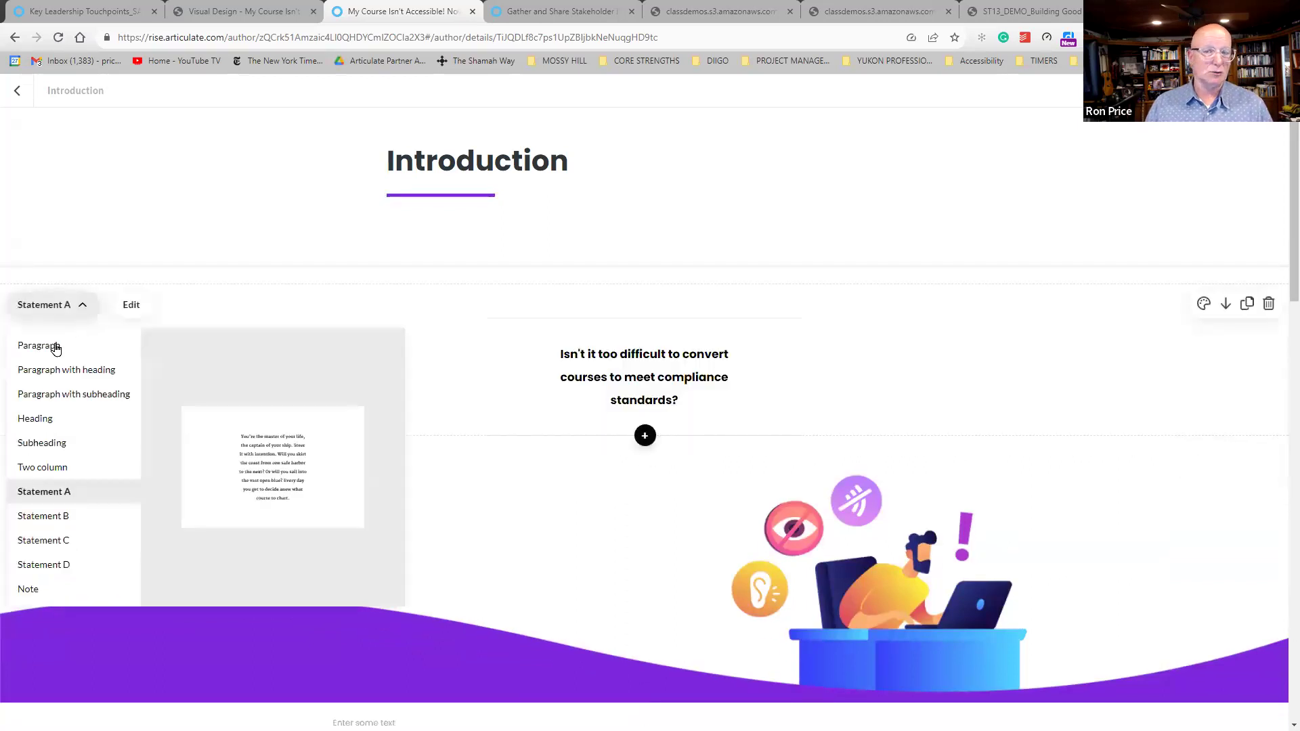
{"action": "left_click", "coordinate": [45, 521]}
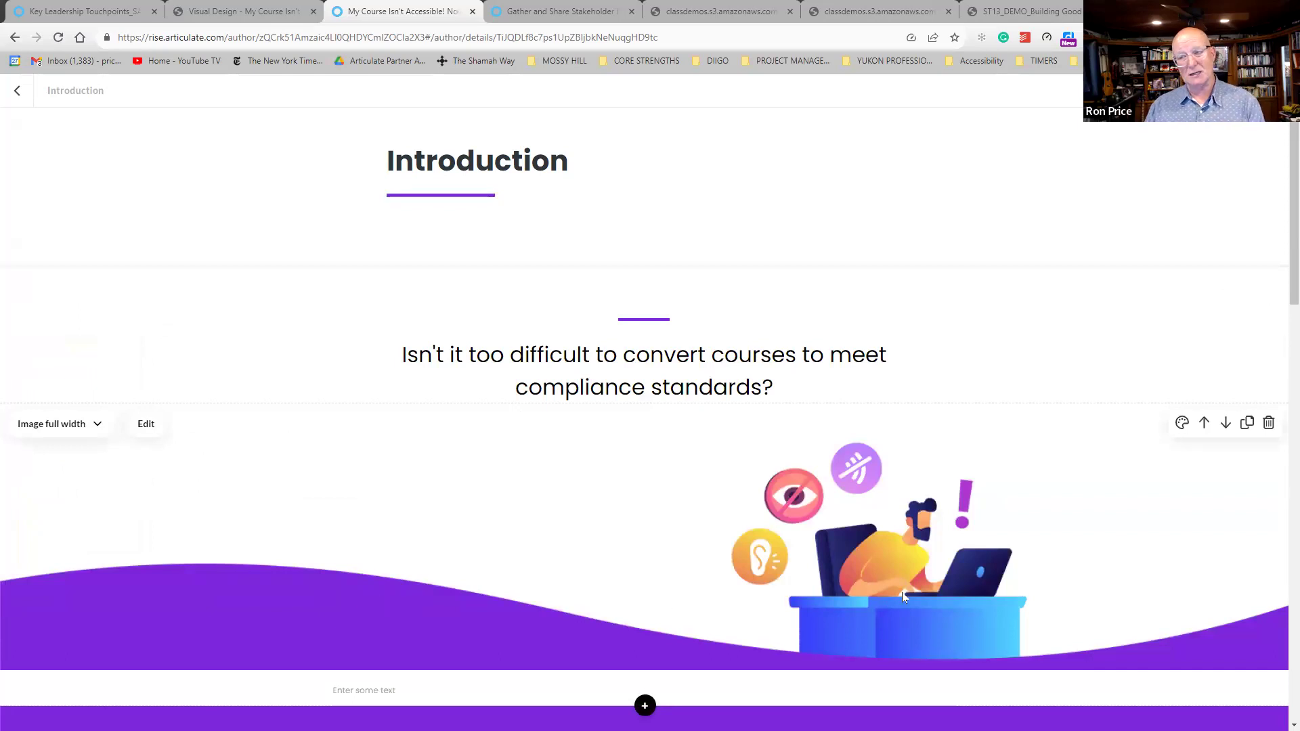
Try the Image centered layout on the header image block and restore Image full width.
{"action": "left_click", "coordinate": [97, 434]}
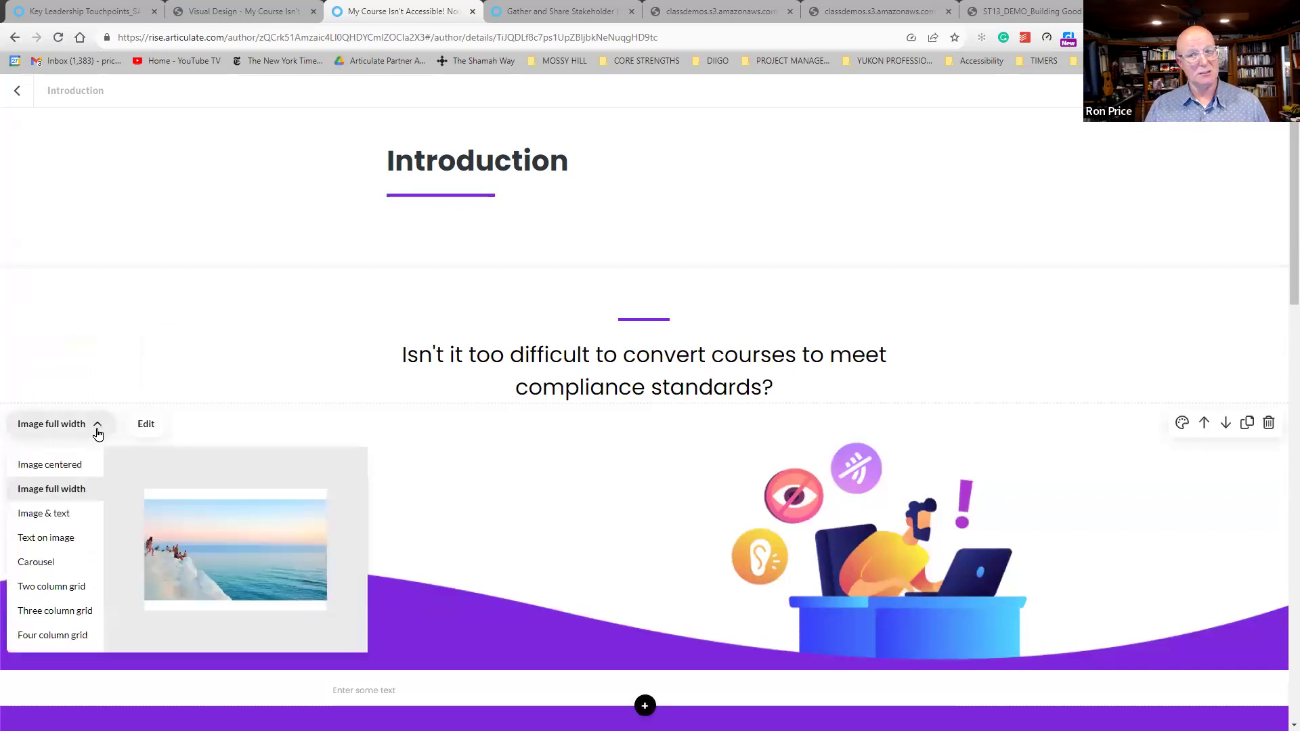
{"action": "left_click", "coordinate": [57, 469]}
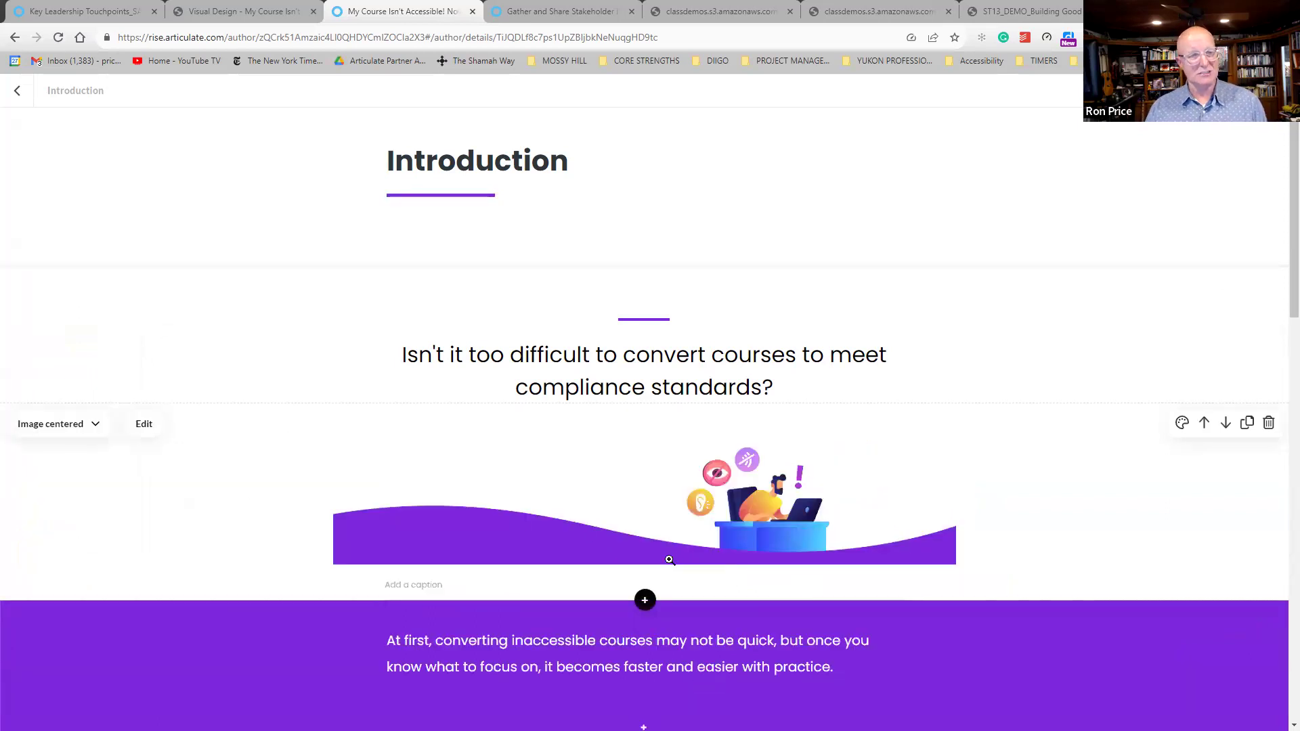
{"action": "left_click", "coordinate": [95, 427]}
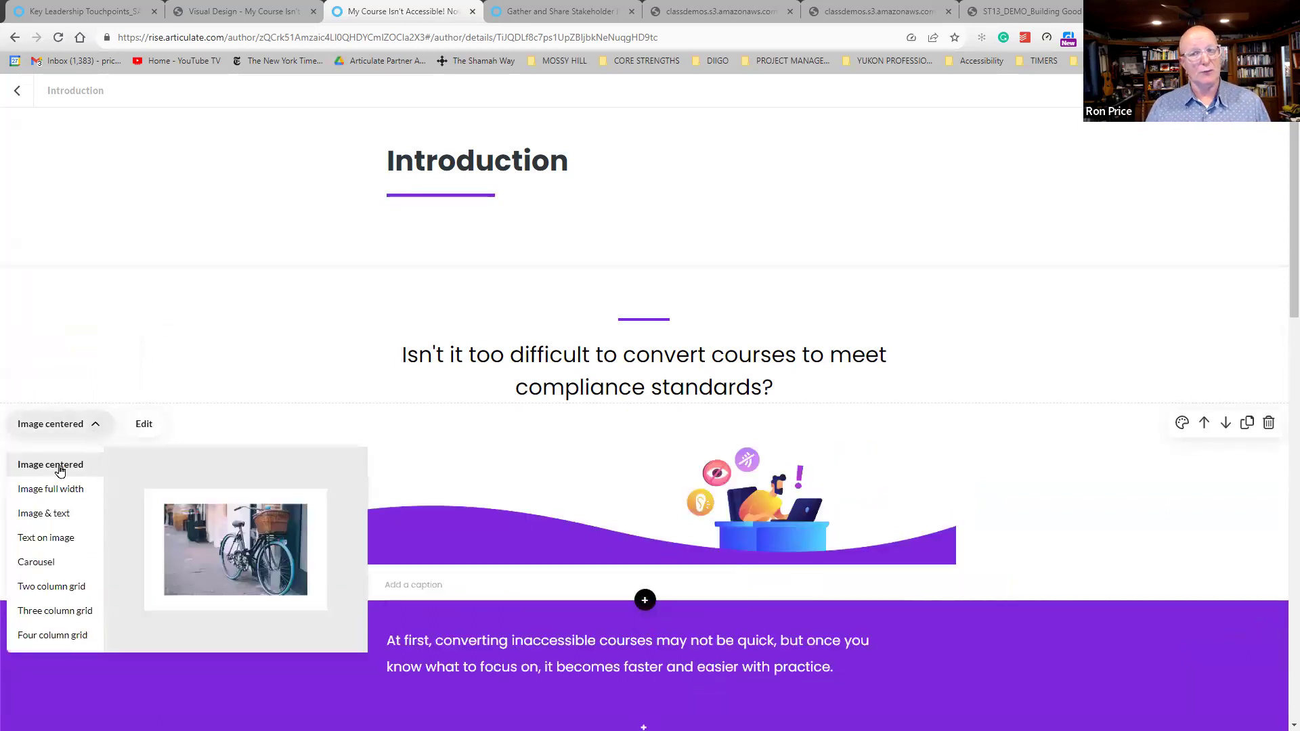
{"action": "left_click", "coordinate": [56, 491]}
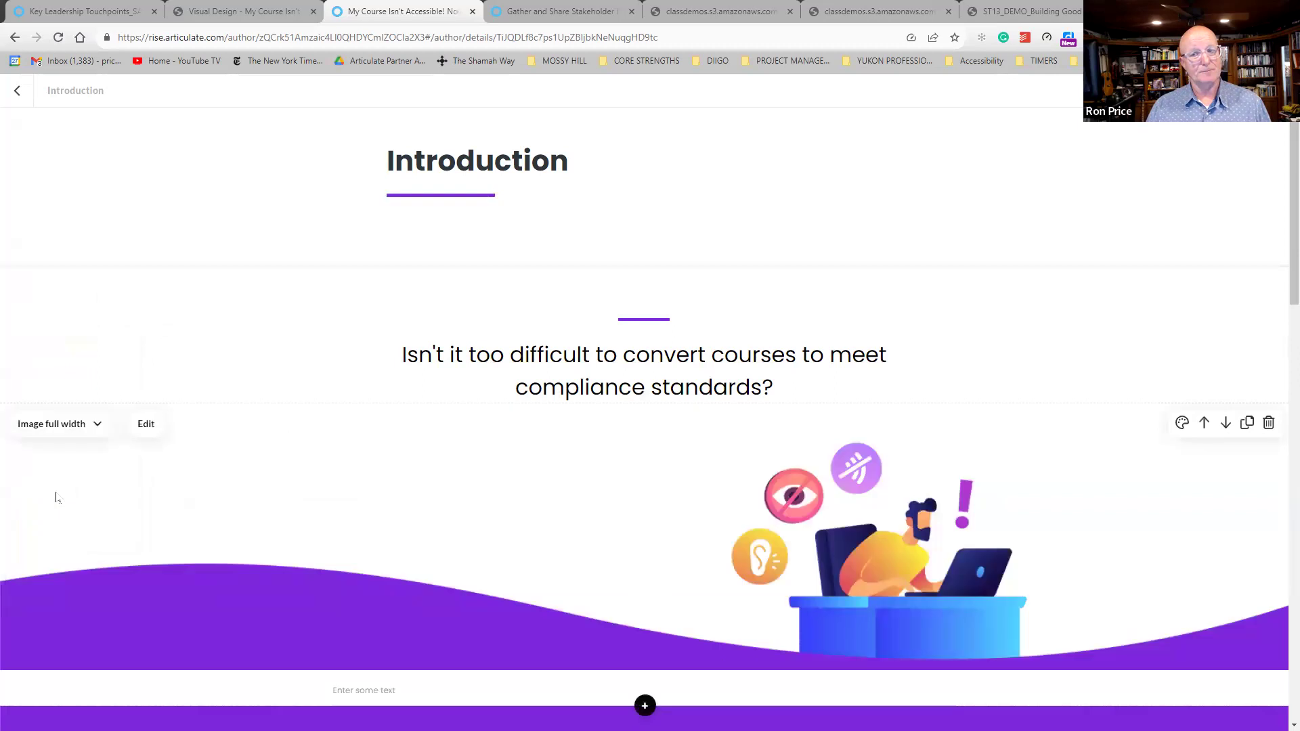
Inspect the header image block's editing options and close them without making changes.
{"action": "left_click", "coordinate": [145, 425]}
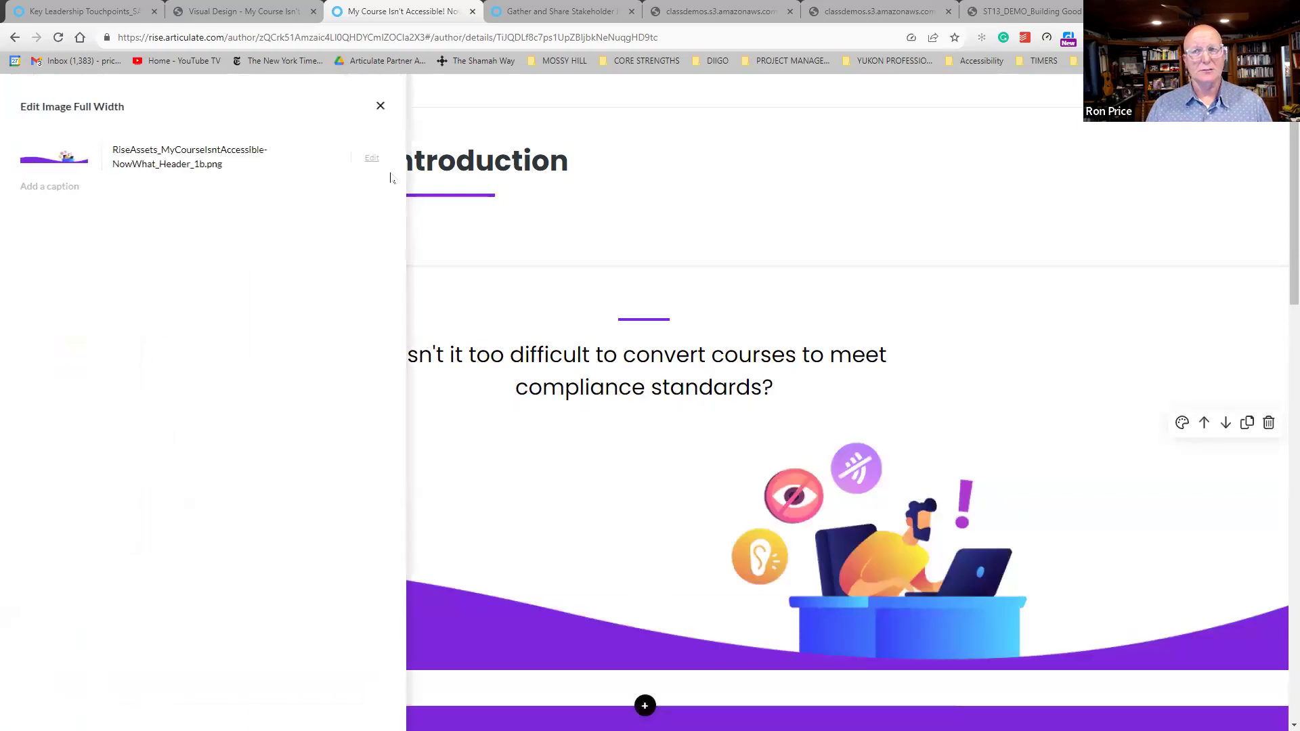
{"action": "left_click", "coordinate": [369, 161]}
{"action": "left_click", "coordinate": [244, 441]}
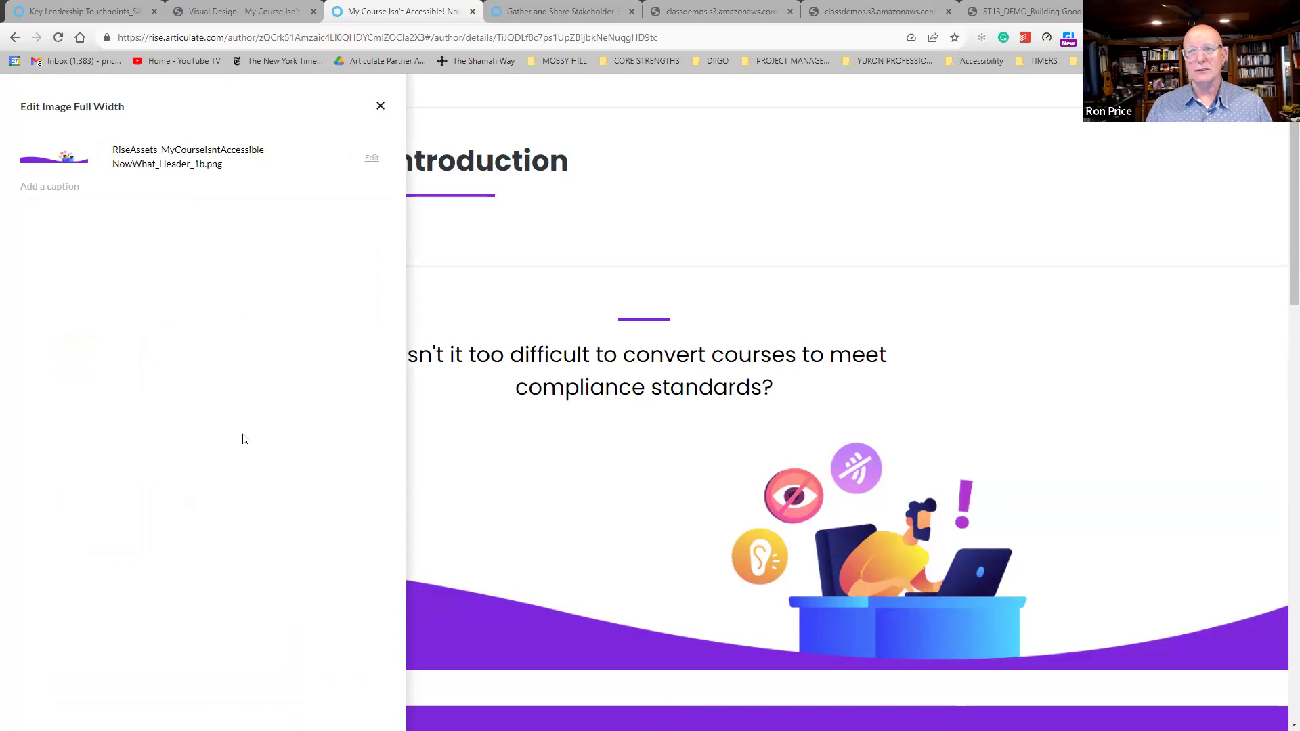
{"action": "left_click", "coordinate": [499, 484]}
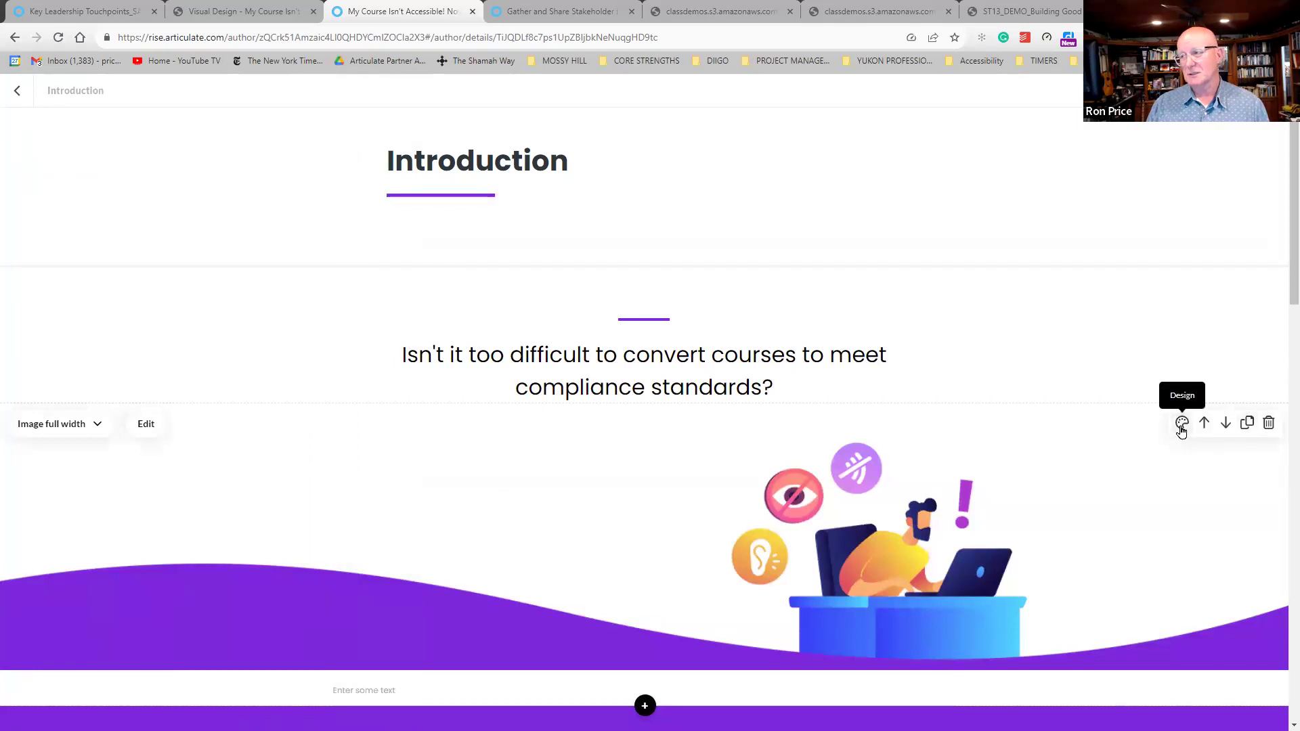
Inspect the padding settings of the header image block and of the paragraph block below it.
{"action": "left_click", "coordinate": [1182, 427]}
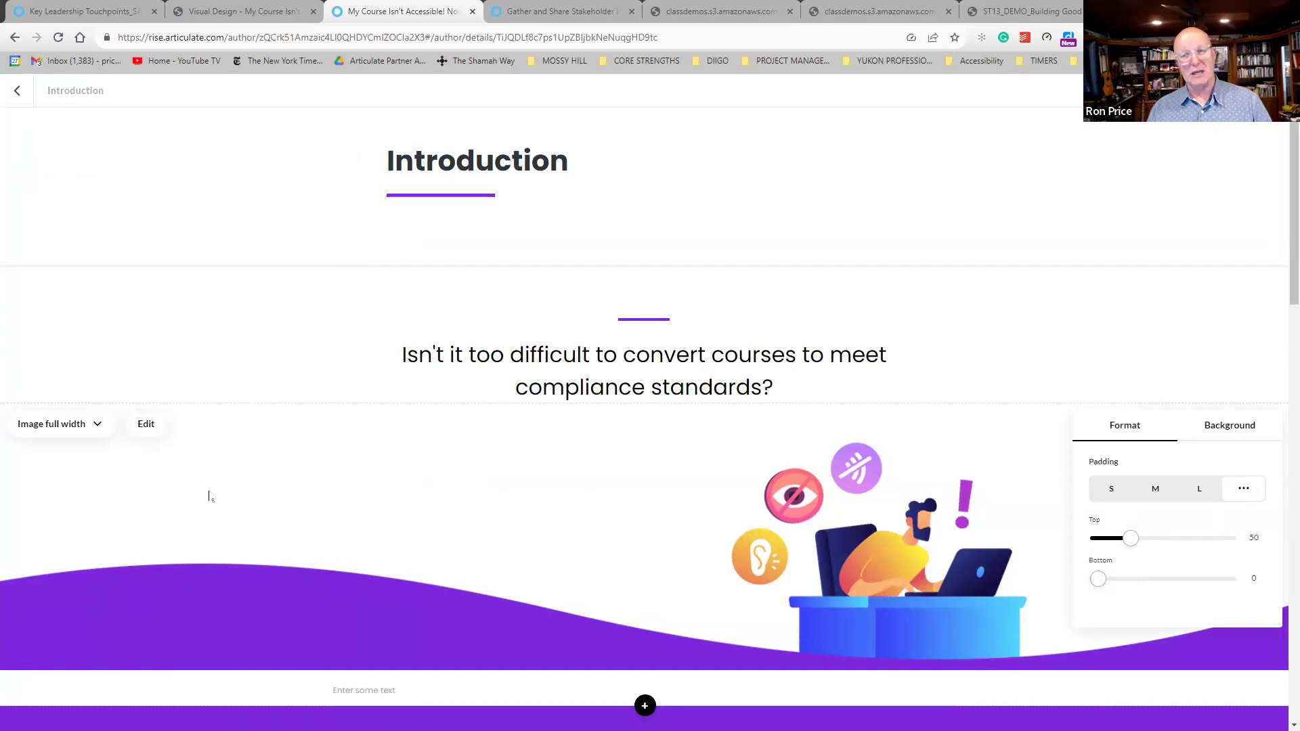
{"action": "left_click", "coordinate": [650, 504]}
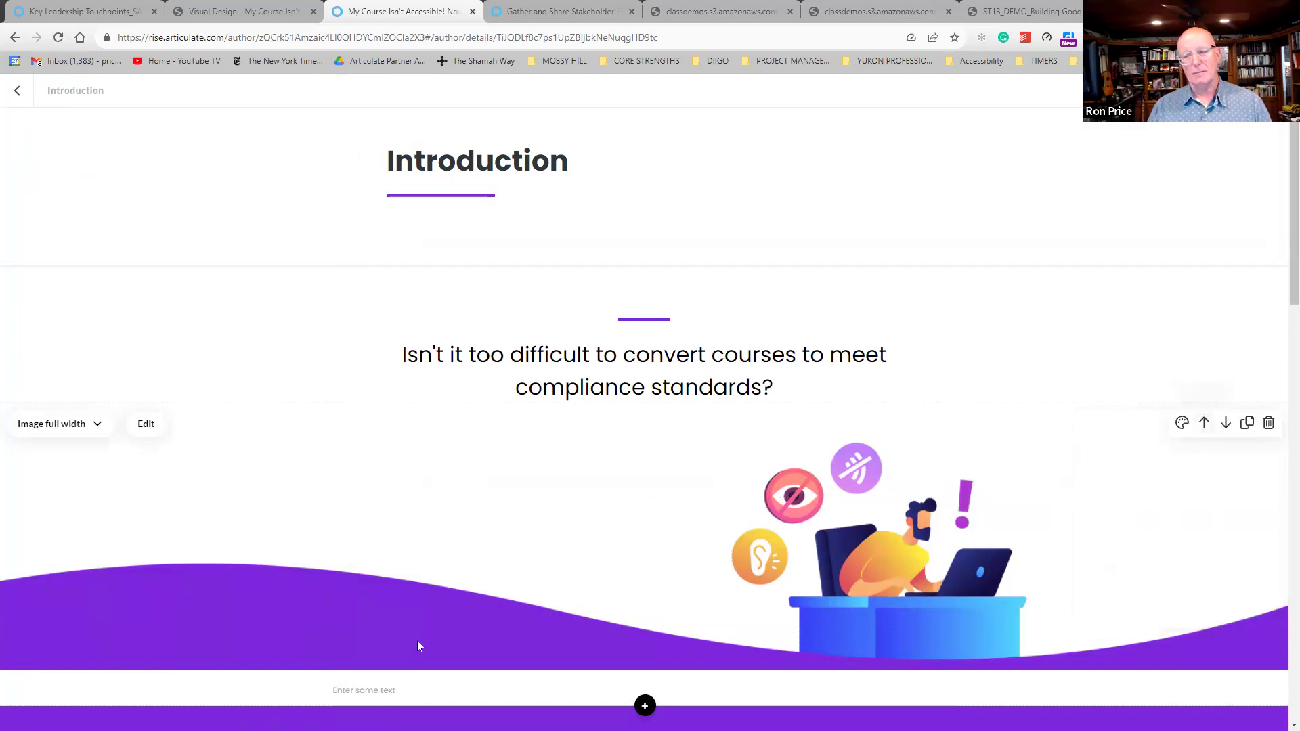
{"action": "scroll", "coordinate": [418, 646], "scroll_direction": "down", "scroll_amount": 2}
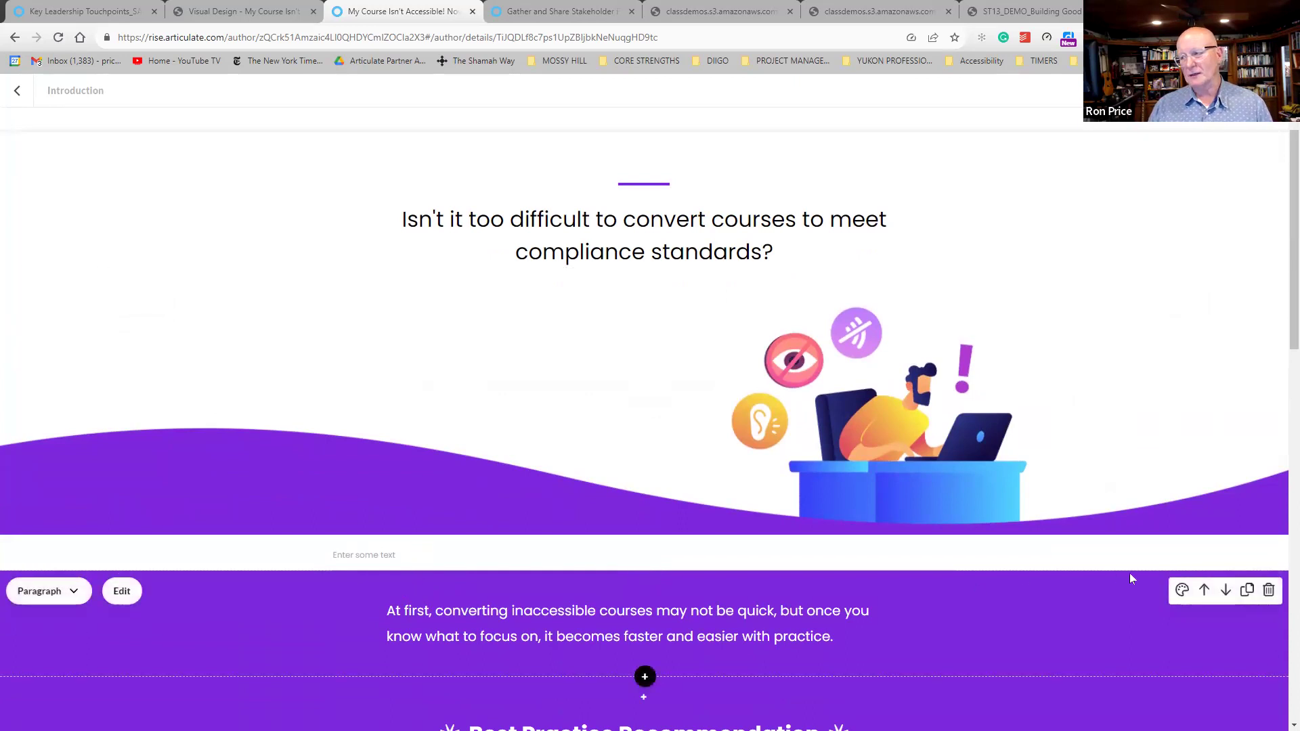
{"action": "left_click", "coordinate": [1183, 591]}
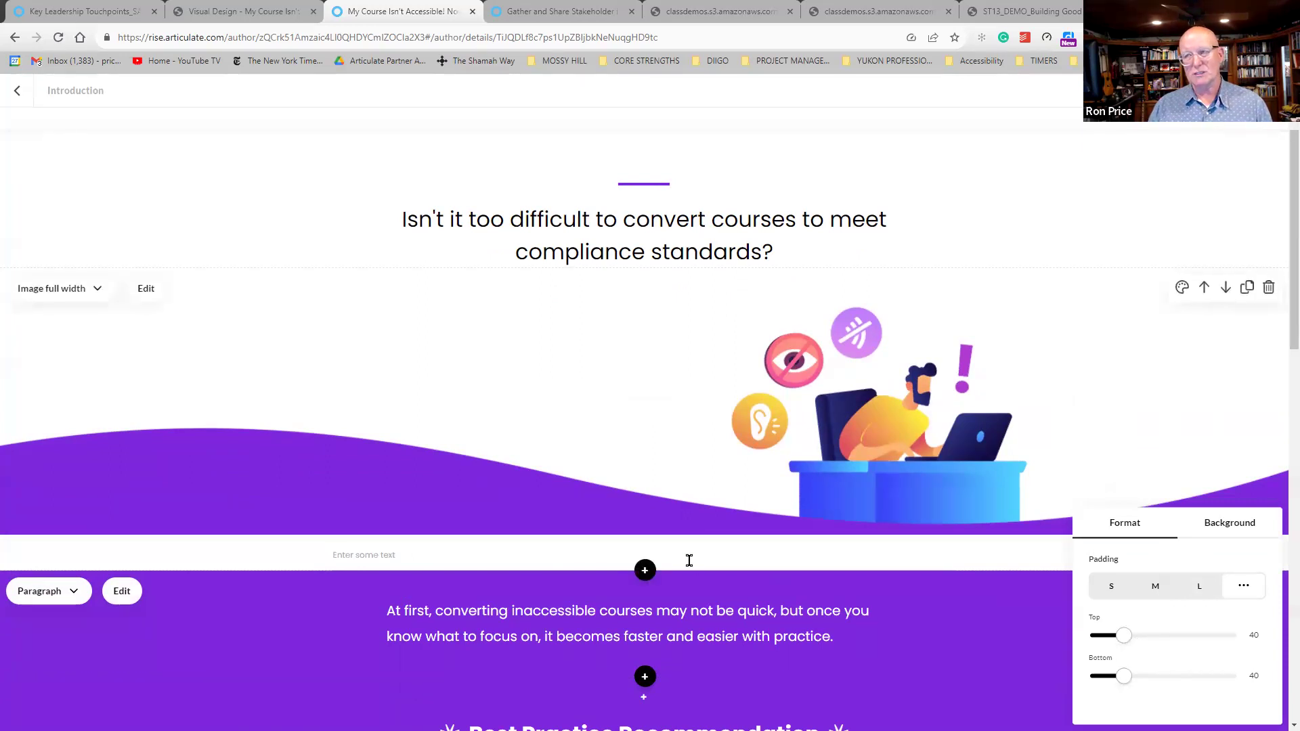
Return to the published course and view the Introduction lesson's header image and the purple text section below it.
{"action": "left_click", "coordinate": [245, 14]}
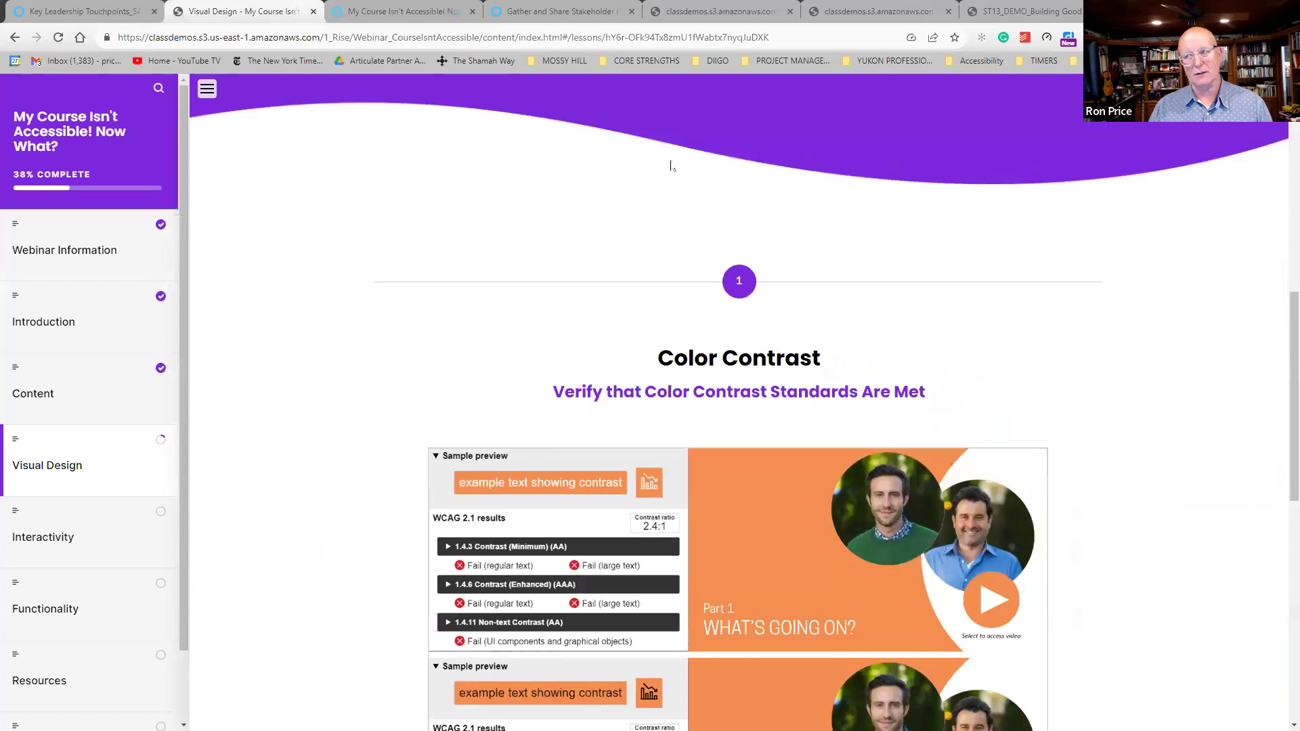
{"action": "scroll", "coordinate": [647, 132], "scroll_direction": "up", "scroll_amount": 6}
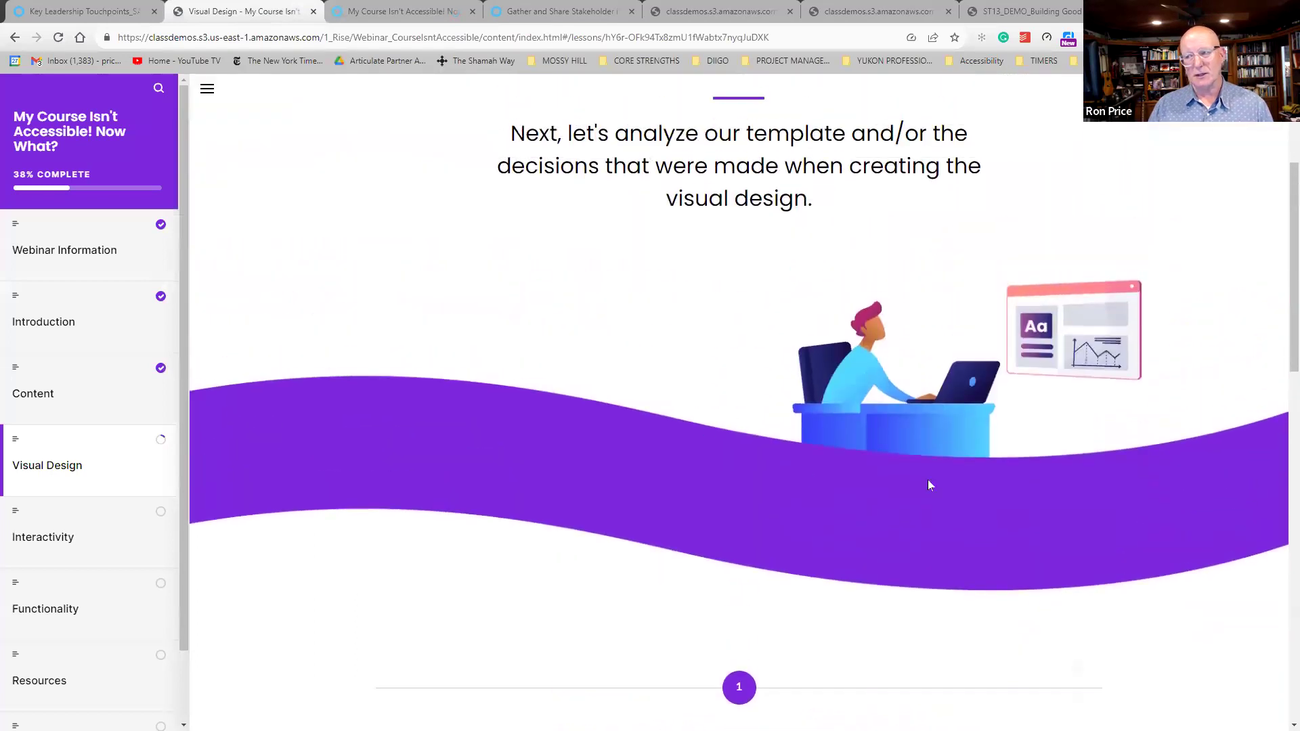
{"action": "scroll", "coordinate": [929, 486], "scroll_direction": "up", "scroll_amount": 4}
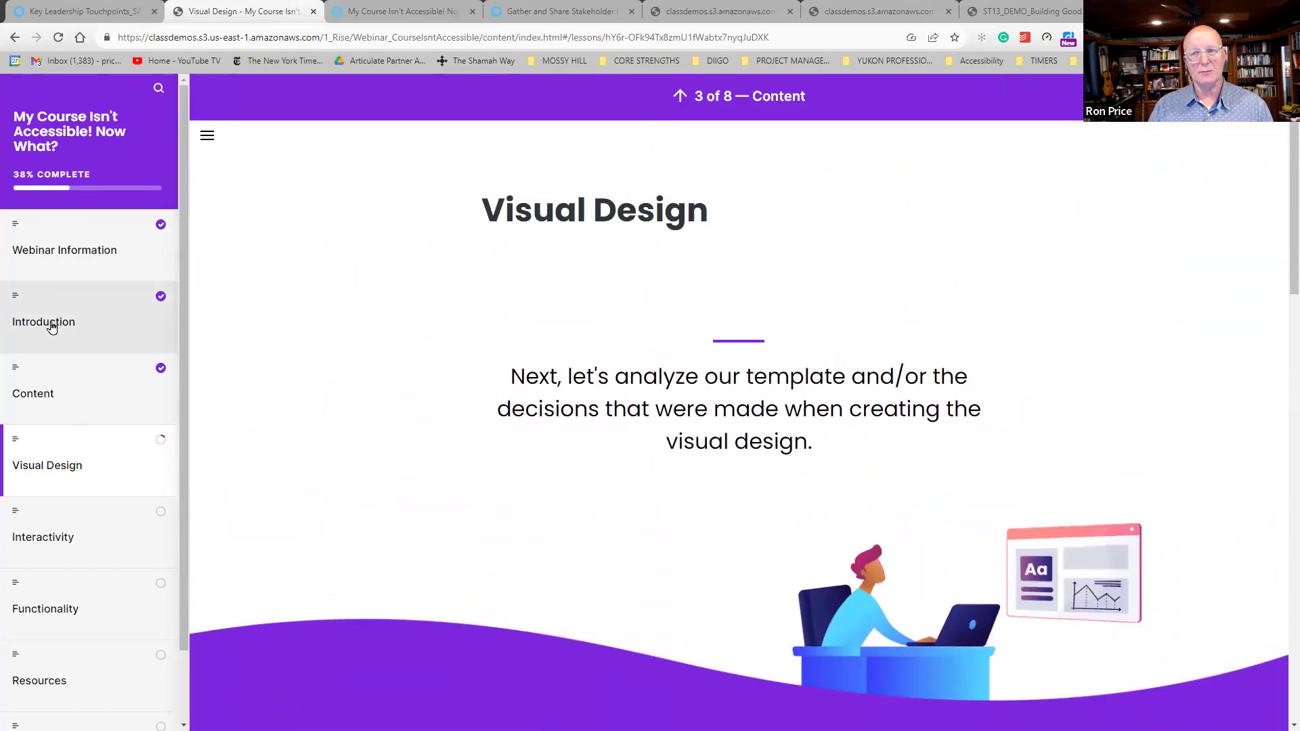
{"action": "left_click", "coordinate": [52, 327]}
{"action": "scroll", "coordinate": [798, 359], "scroll_direction": "down", "scroll_amount": 2}
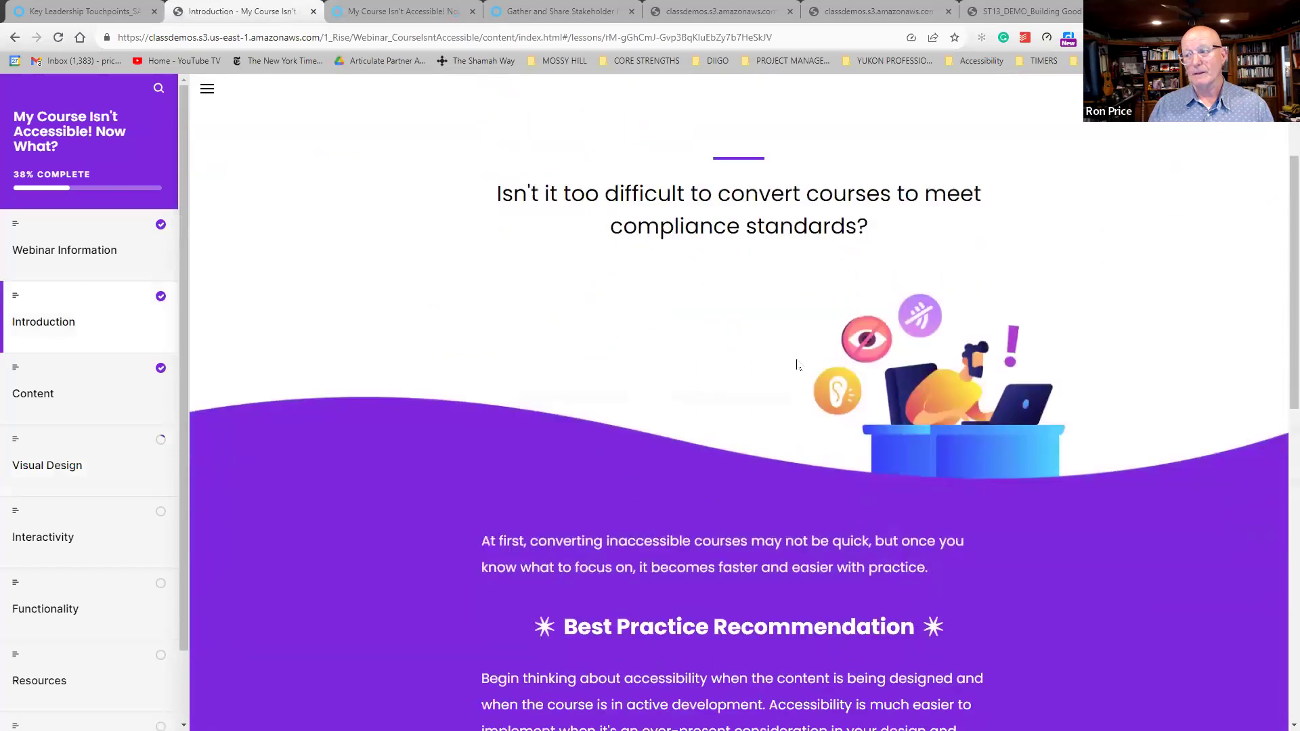
{"action": "scroll", "coordinate": [798, 365], "scroll_direction": "down", "scroll_amount": 2}
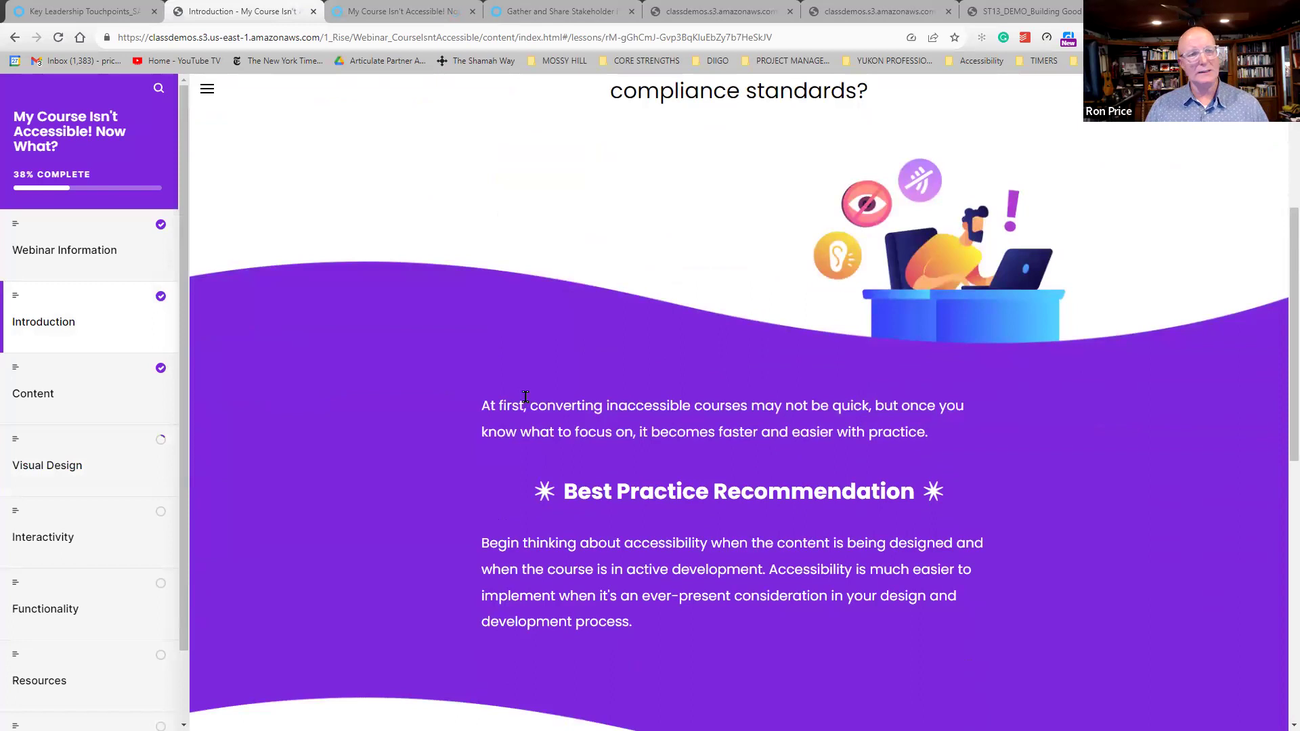
Return to the Rise authoring page and look over the Introduction lesson's remaining blocks down to the block insertion bar.
{"action": "left_click", "coordinate": [406, 12]}
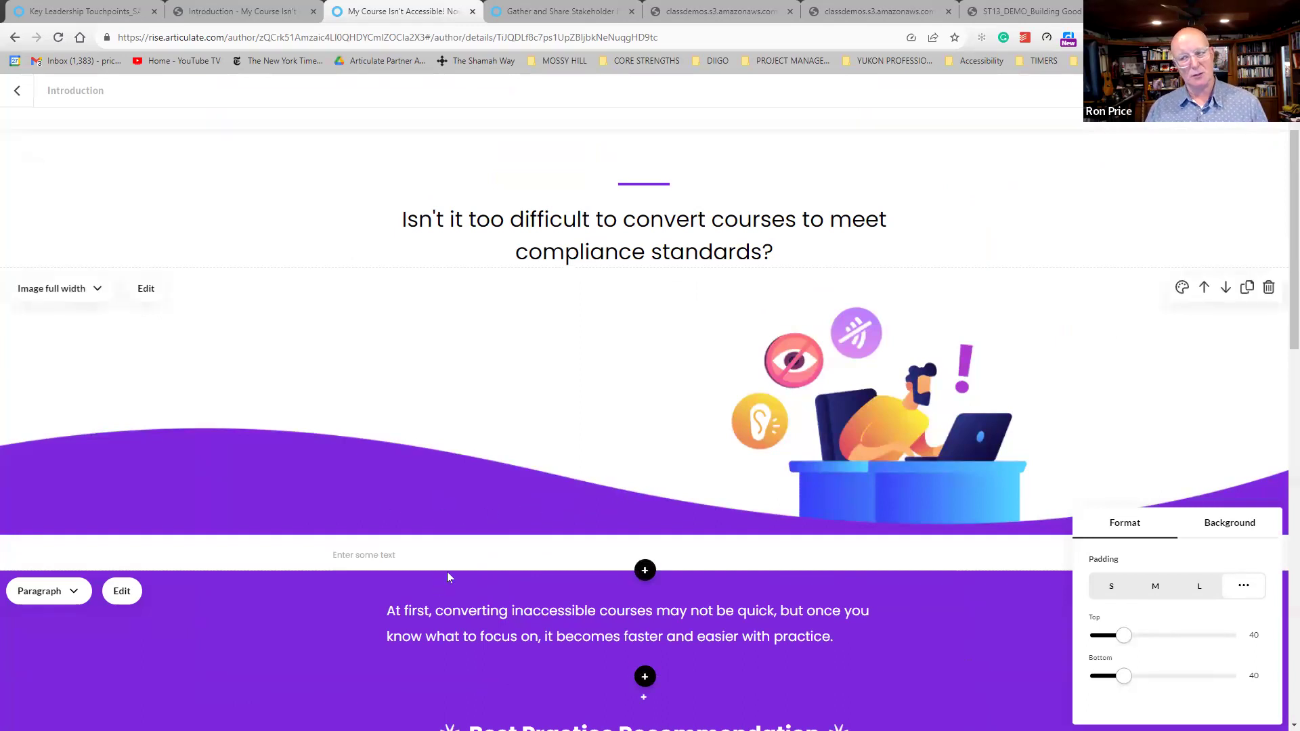
{"action": "scroll", "coordinate": [453, 580], "scroll_direction": "down", "scroll_amount": 5}
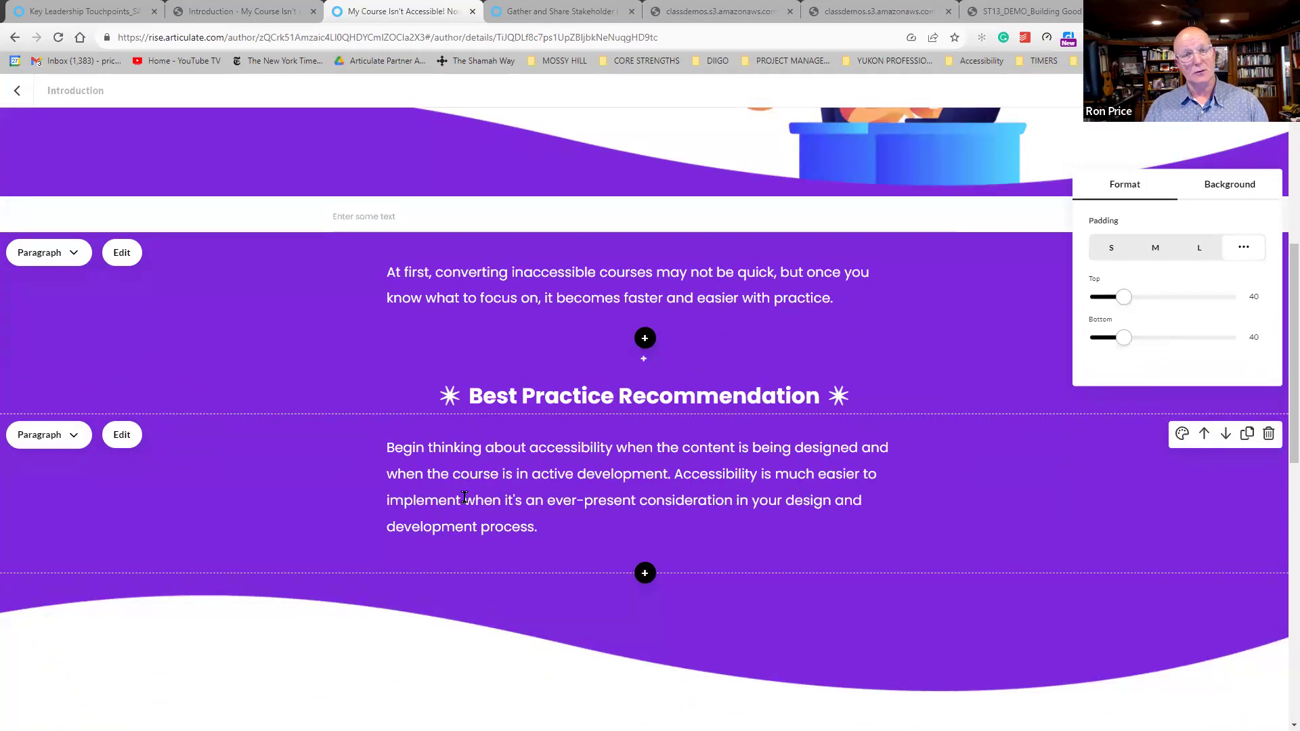
{"action": "scroll", "coordinate": [465, 498], "scroll_direction": "down", "scroll_amount": 9}
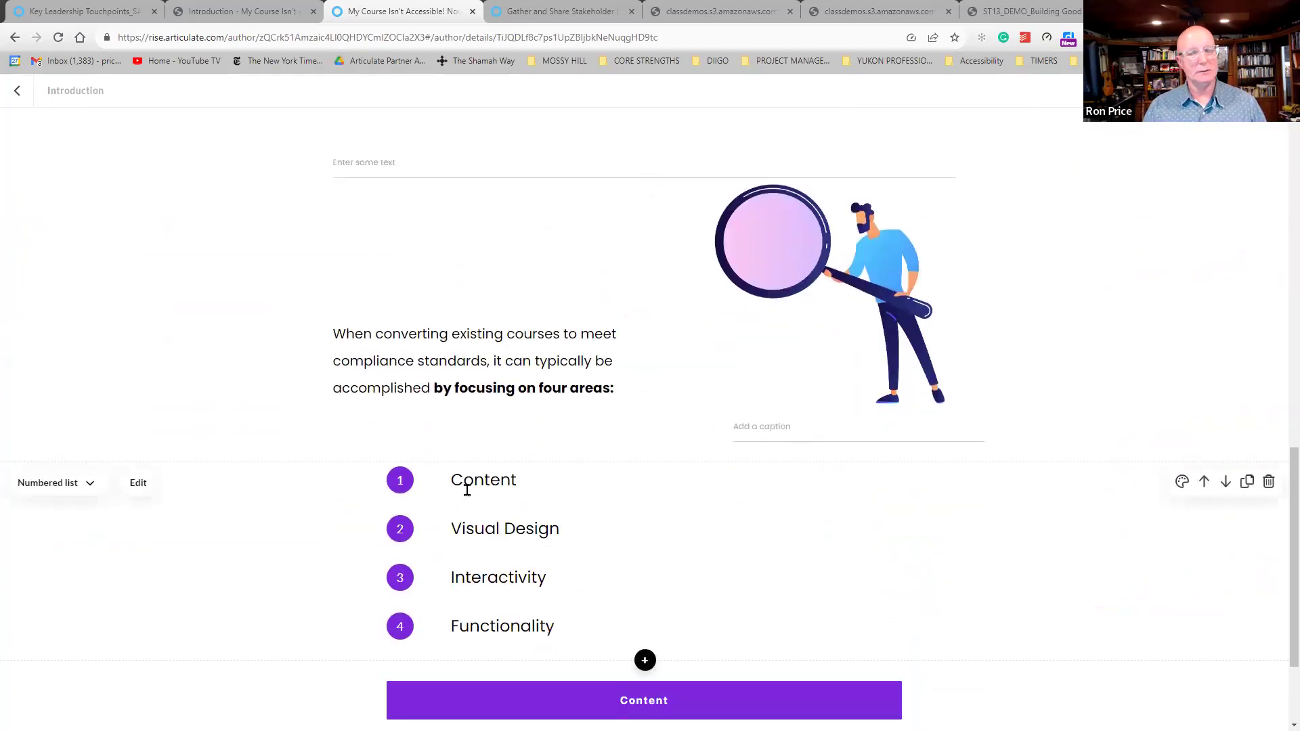
{"action": "scroll", "coordinate": [466, 498], "scroll_direction": "down", "scroll_amount": 3}
{"action": "scroll", "coordinate": [467, 497], "scroll_direction": "up", "scroll_amount": 11}
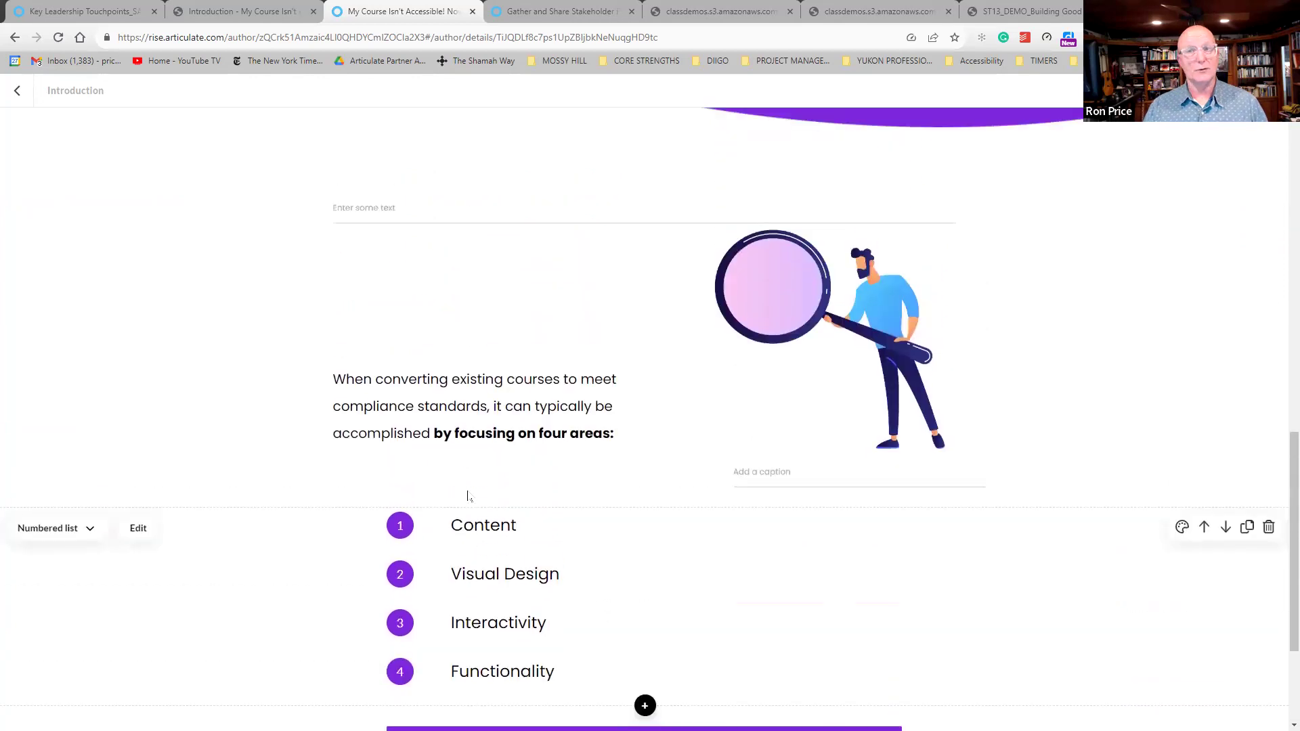
{"action": "scroll", "coordinate": [467, 497], "scroll_direction": "down", "scroll_amount": 11}
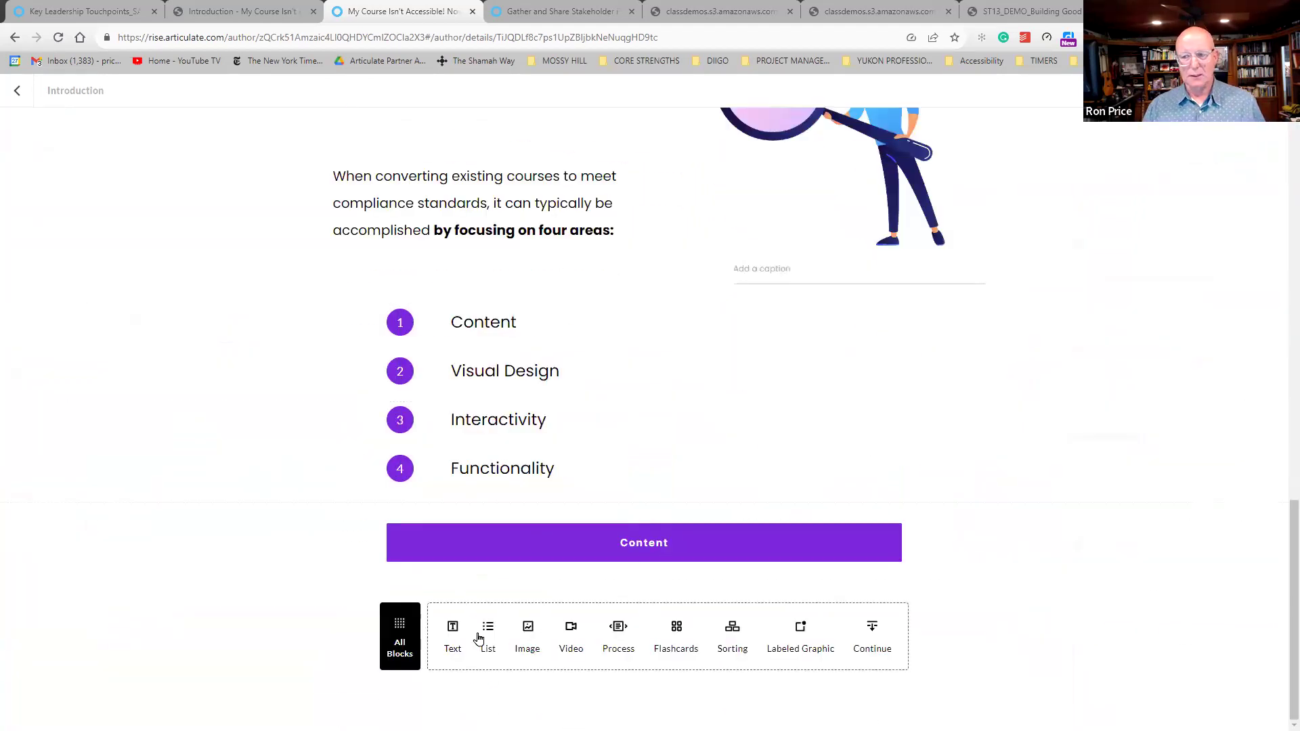
Open the block library and look over the Text, Statement and Quote block options.
{"action": "left_click", "coordinate": [400, 639]}
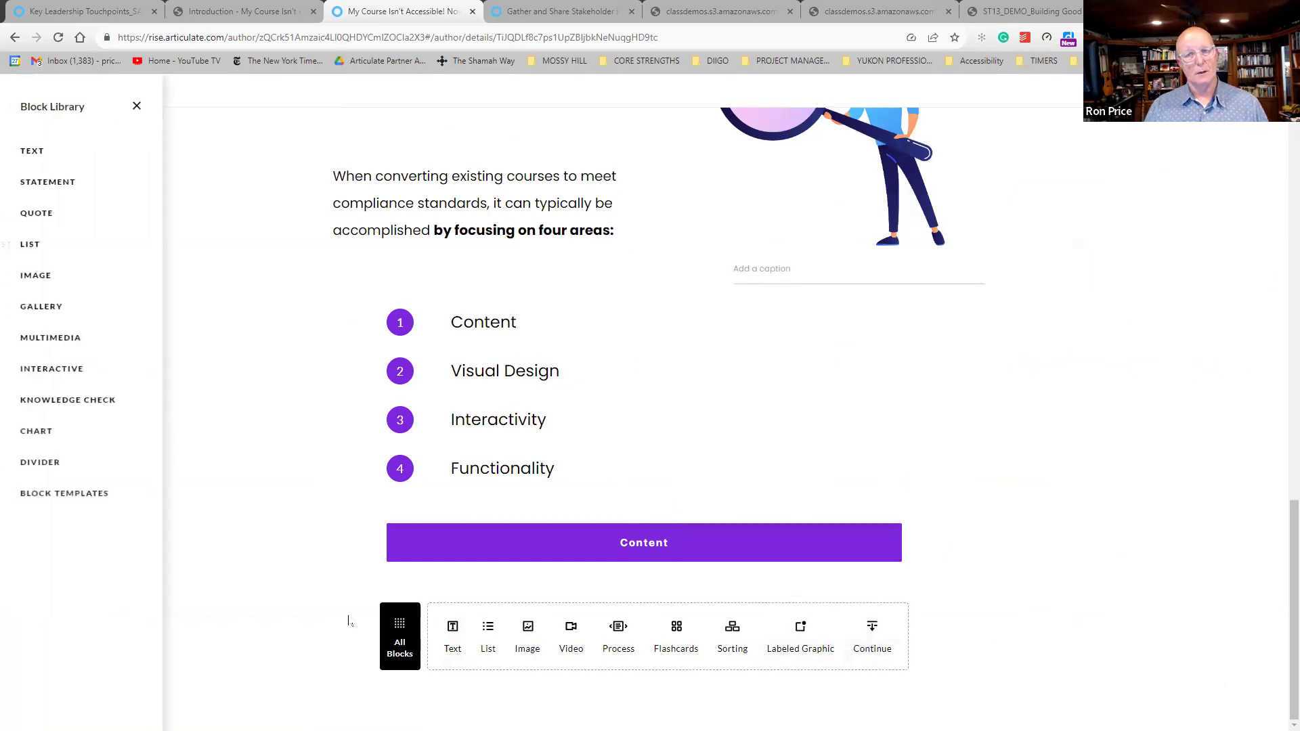
{"action": "left_click", "coordinate": [49, 160]}
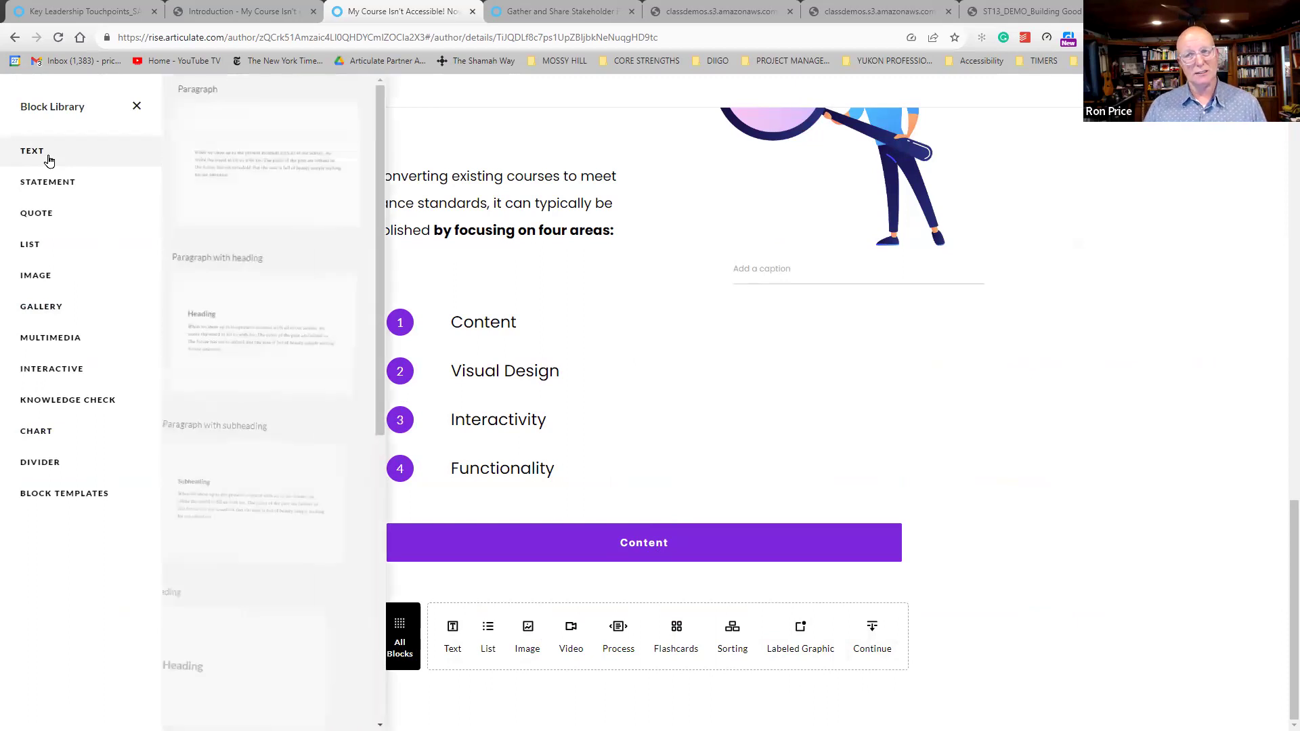
{"action": "scroll", "coordinate": [275, 482], "scroll_direction": "down", "scroll_amount": 8}
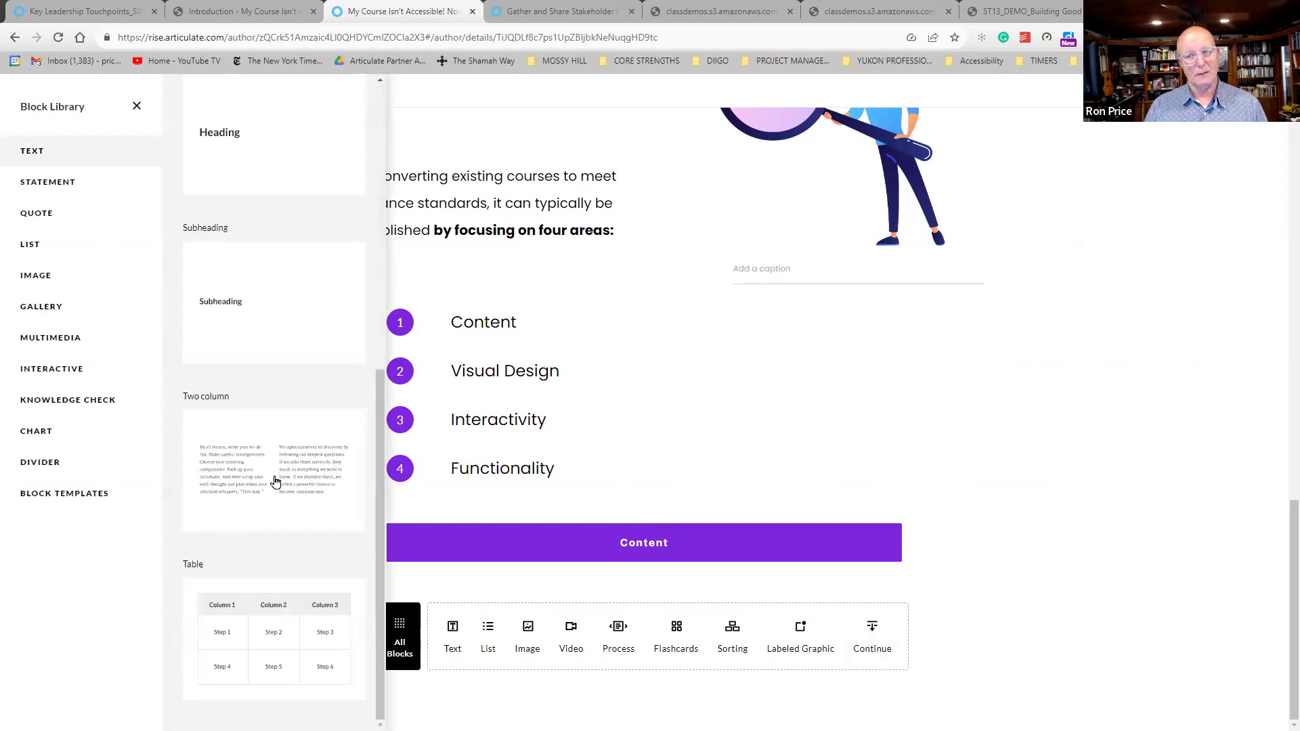
{"action": "left_click", "coordinate": [64, 182]}
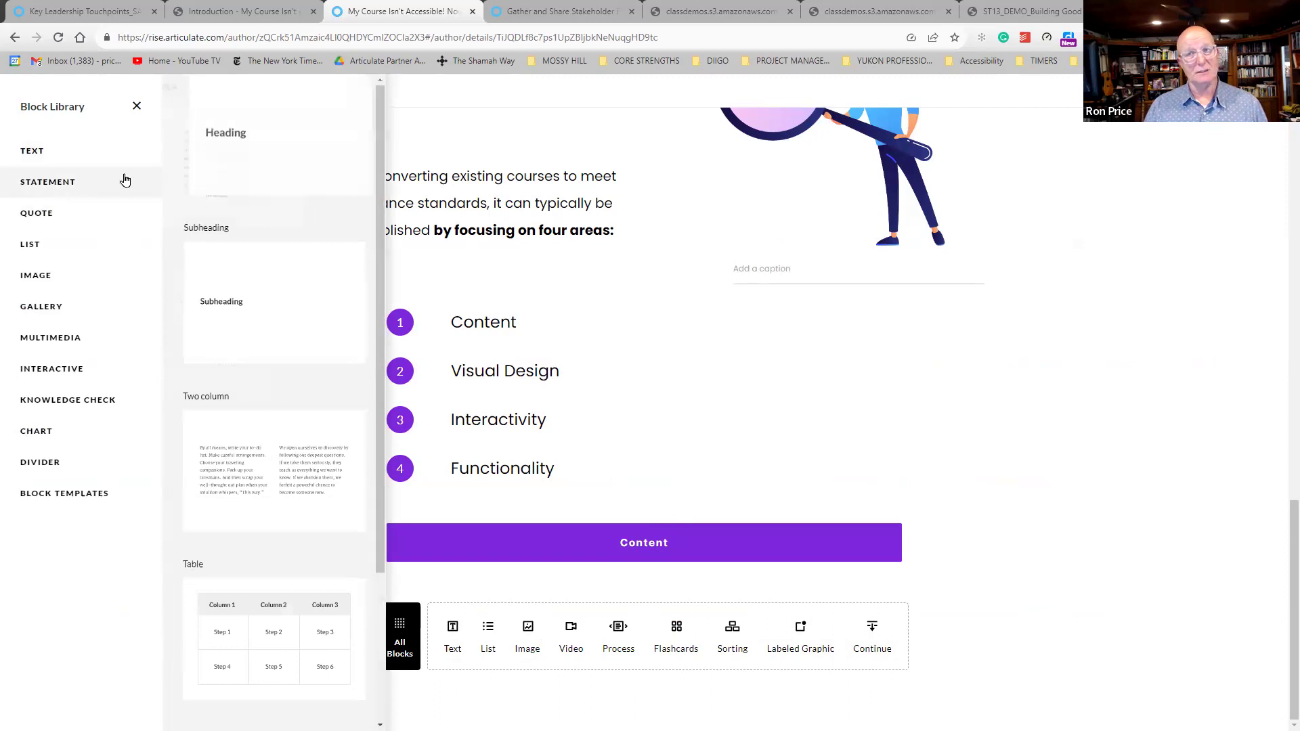
{"action": "scroll", "coordinate": [276, 232], "scroll_direction": "down", "scroll_amount": 3}
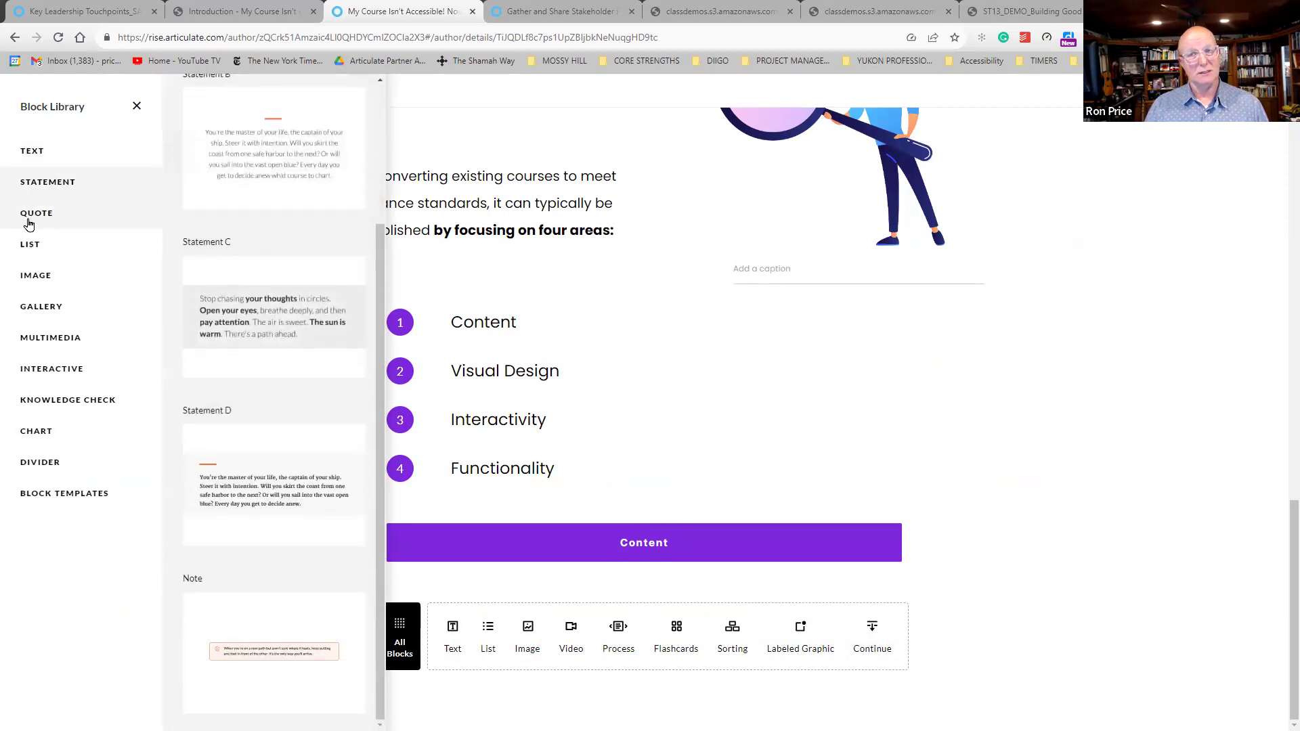
{"action": "left_click", "coordinate": [36, 216]}
{"action": "scroll", "coordinate": [278, 188], "scroll_direction": "down", "scroll_amount": 5}
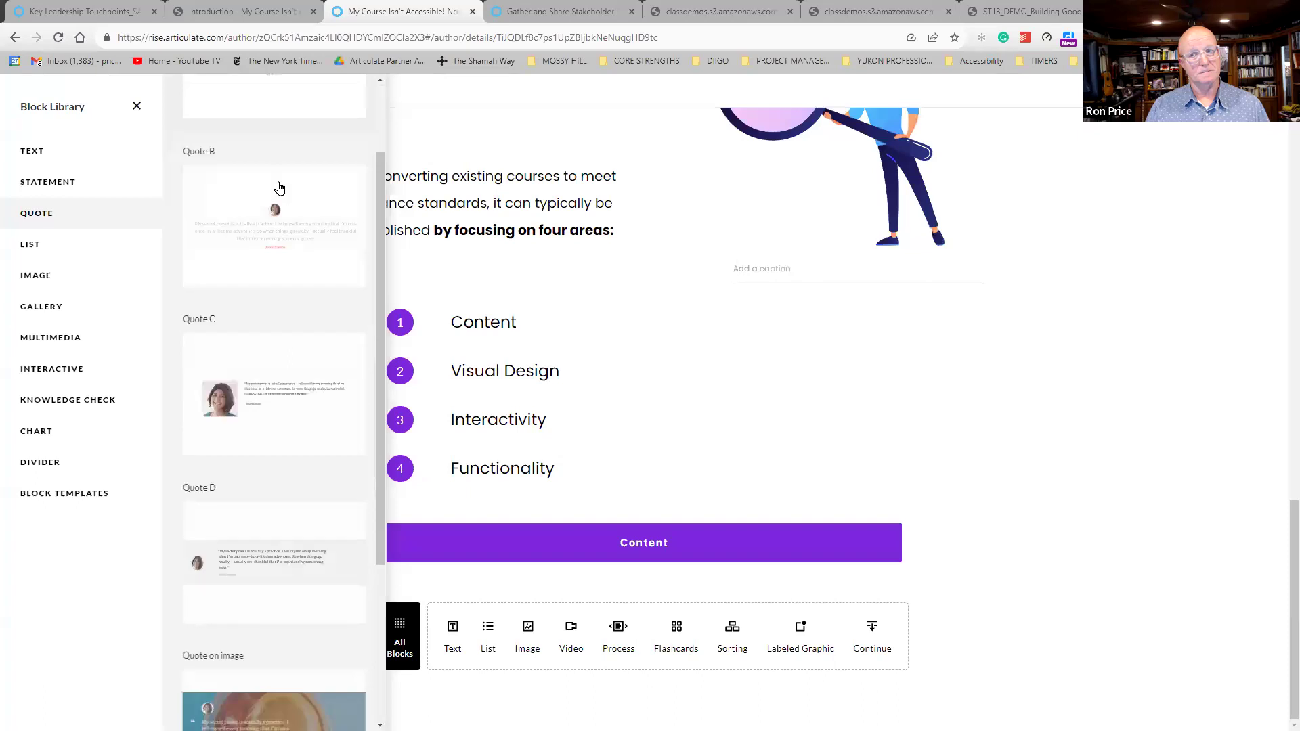
Look over the List, Image, Gallery and Multimedia block options in the block library.
{"action": "left_click", "coordinate": [45, 246]}
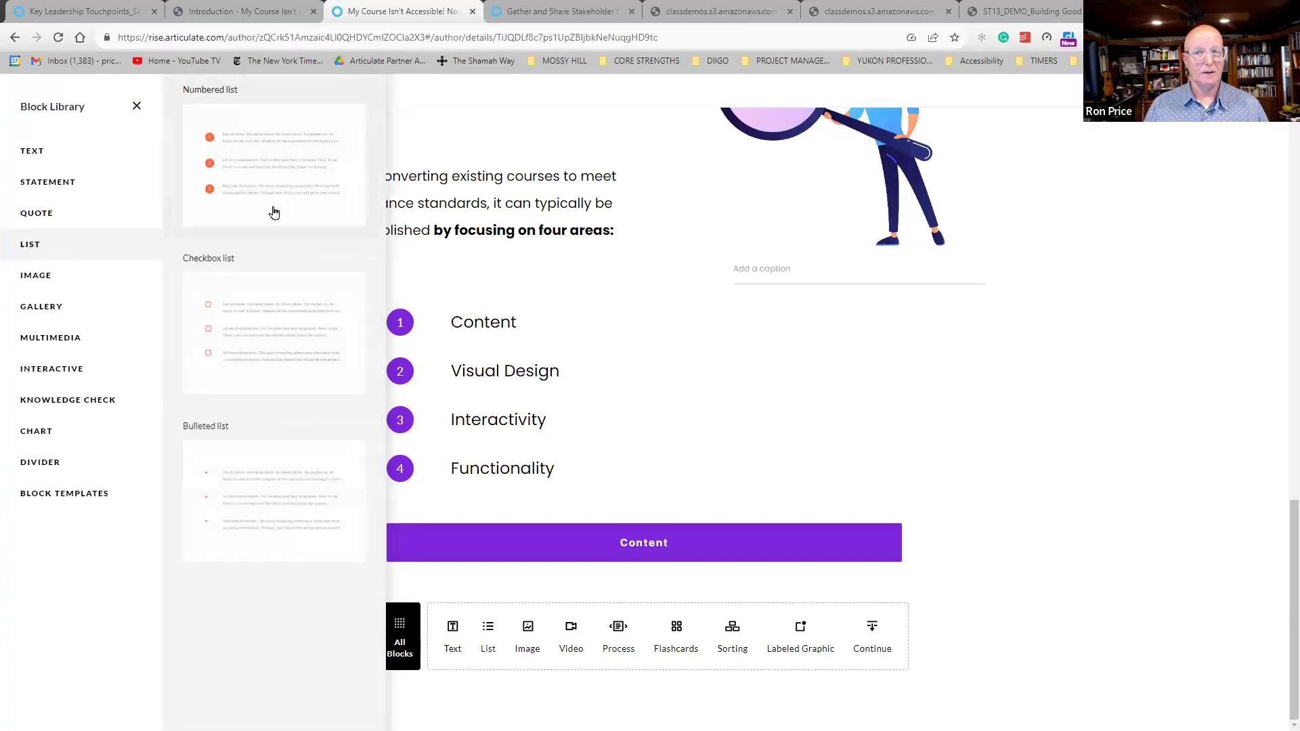
{"action": "left_click", "coordinate": [63, 277]}
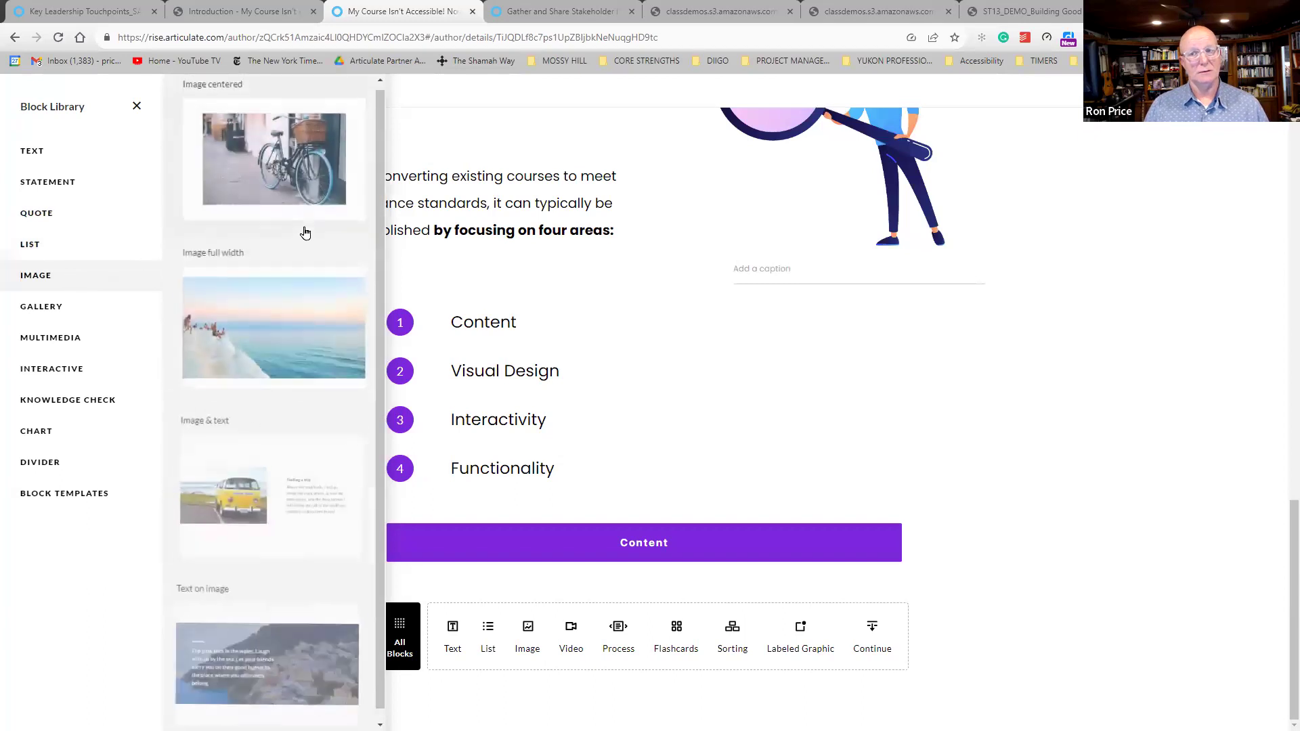
{"action": "left_click", "coordinate": [49, 313]}
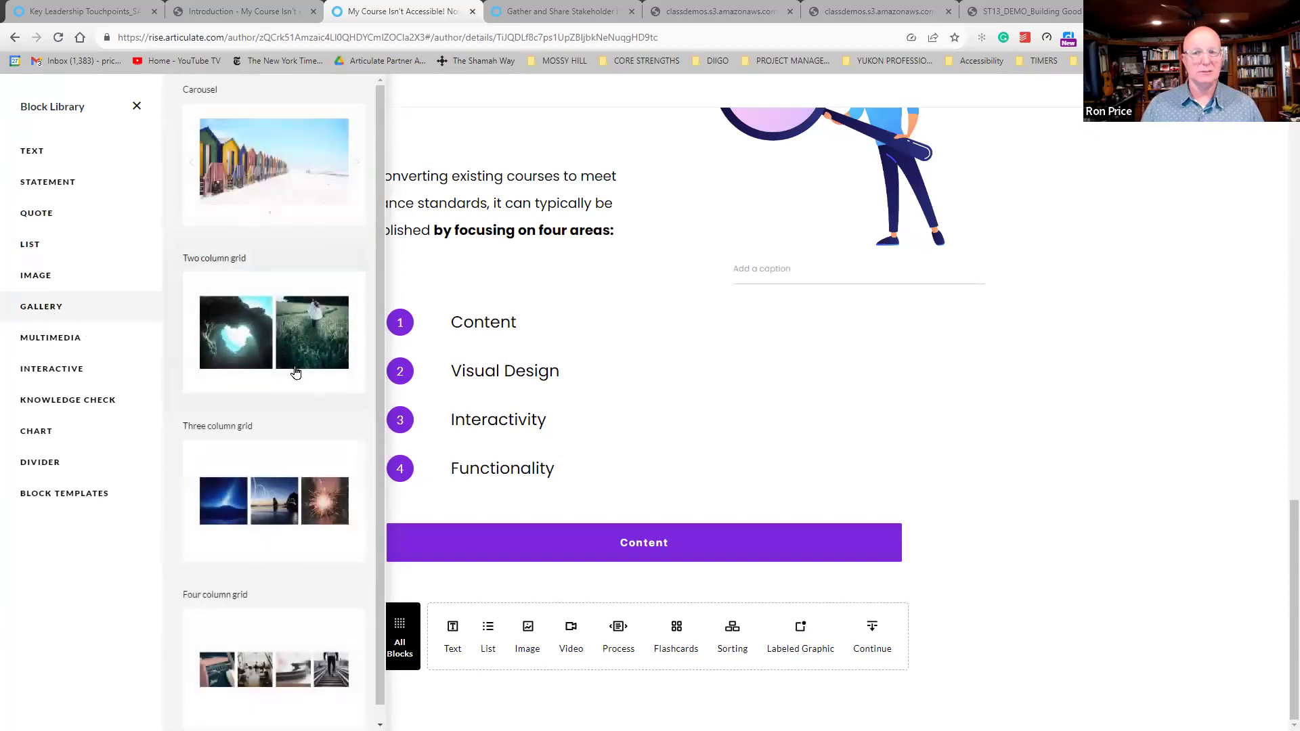
{"action": "left_click", "coordinate": [55, 345]}
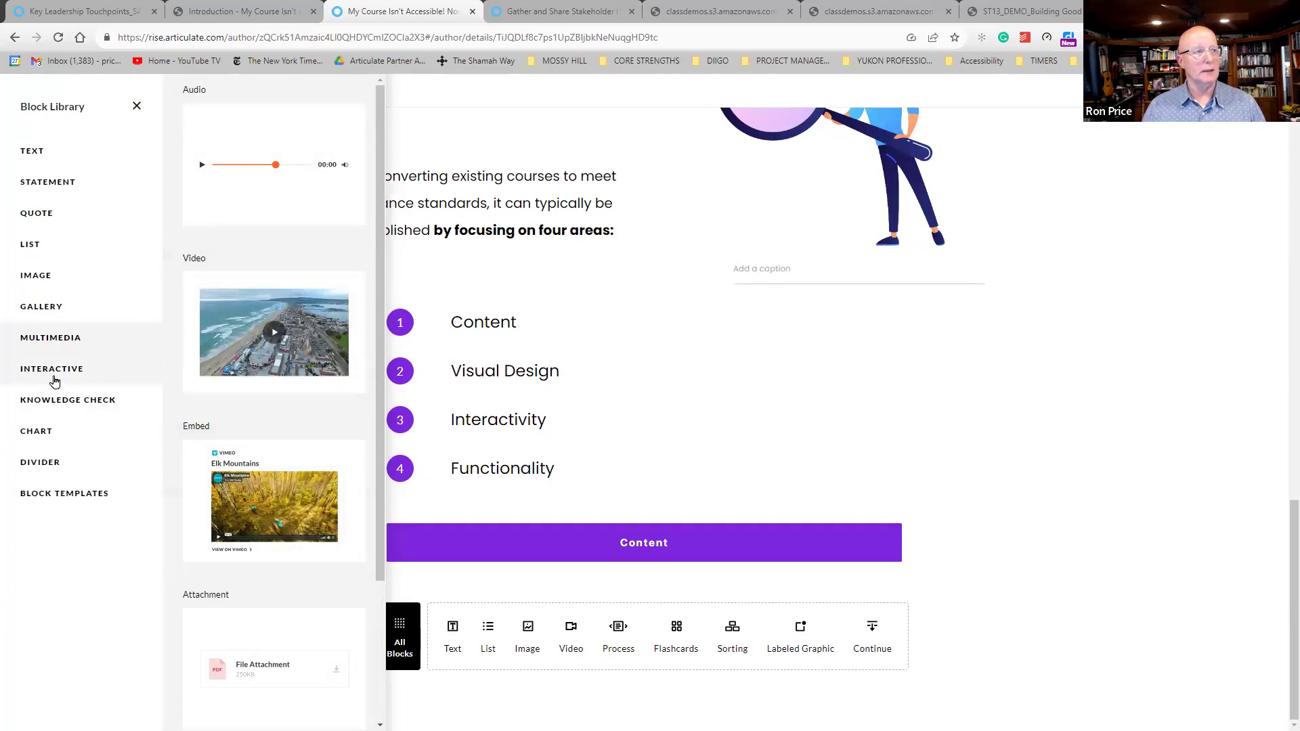
Add an Accordion block from the Interactive category below the Content button and close the block library.
{"action": "left_click", "coordinate": [54, 380]}
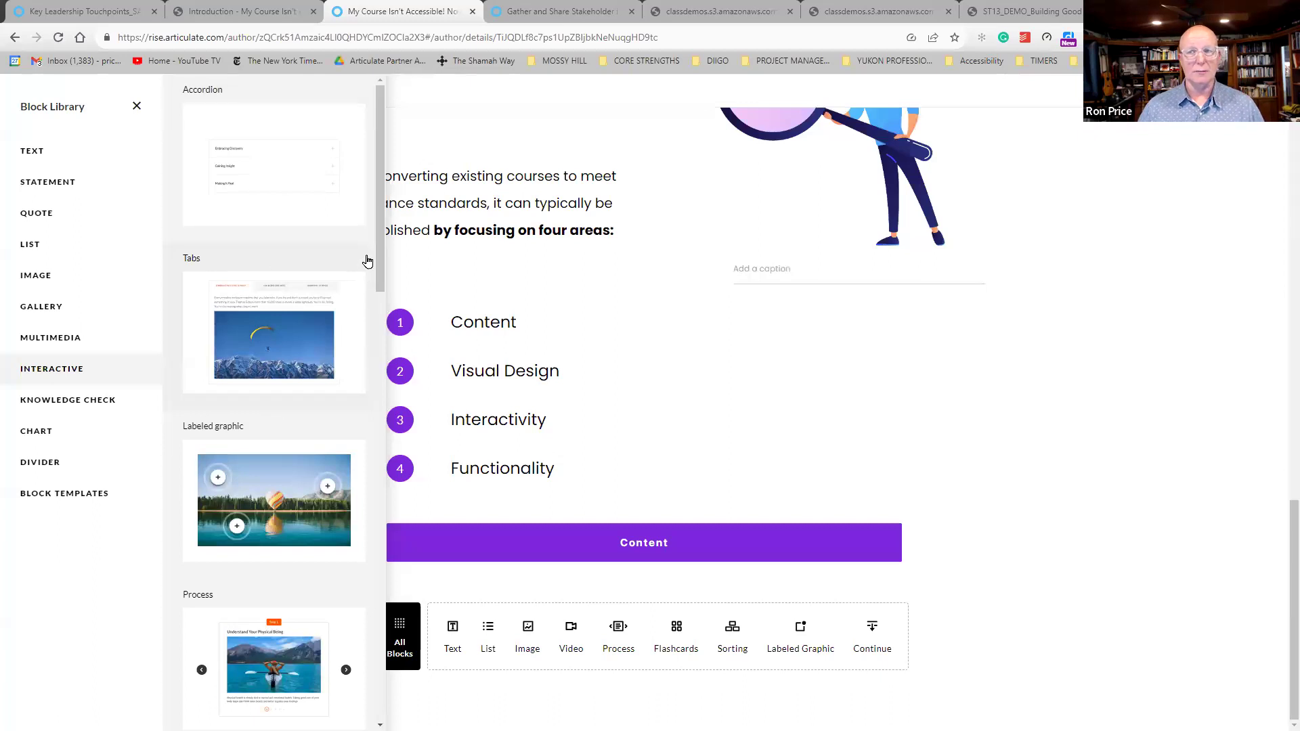
{"action": "left_click", "coordinate": [306, 162]}
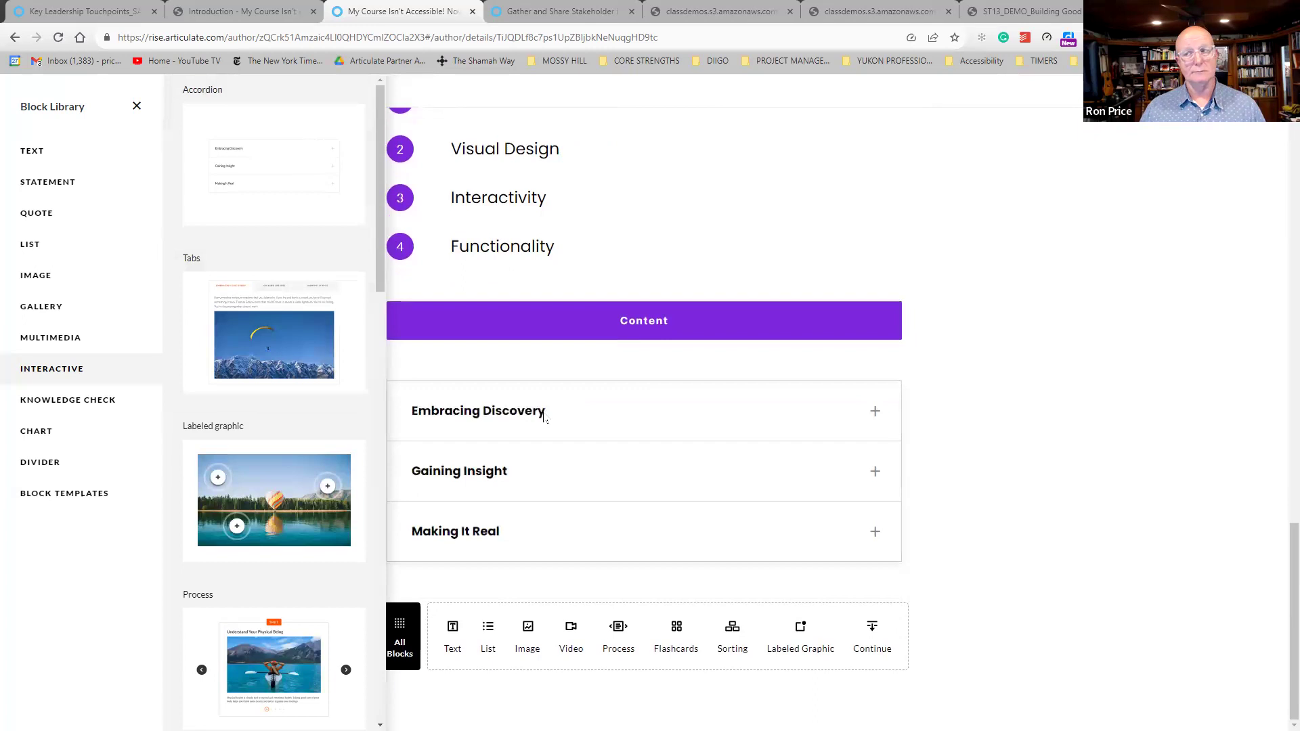
{"action": "left_click", "coordinate": [1038, 440]}
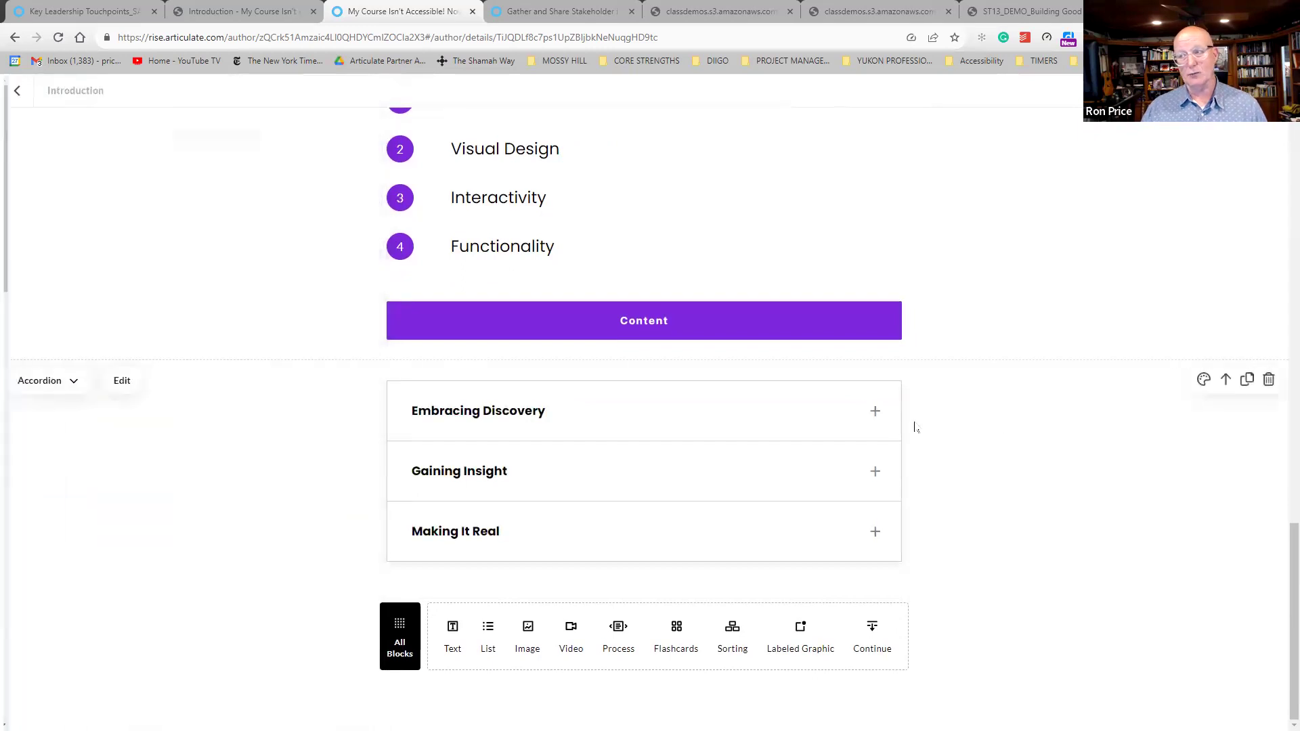
Expand the new accordion's Embracing Discovery section to view its text and image, then collapse the accordion again.
{"action": "left_click", "coordinate": [876, 415]}
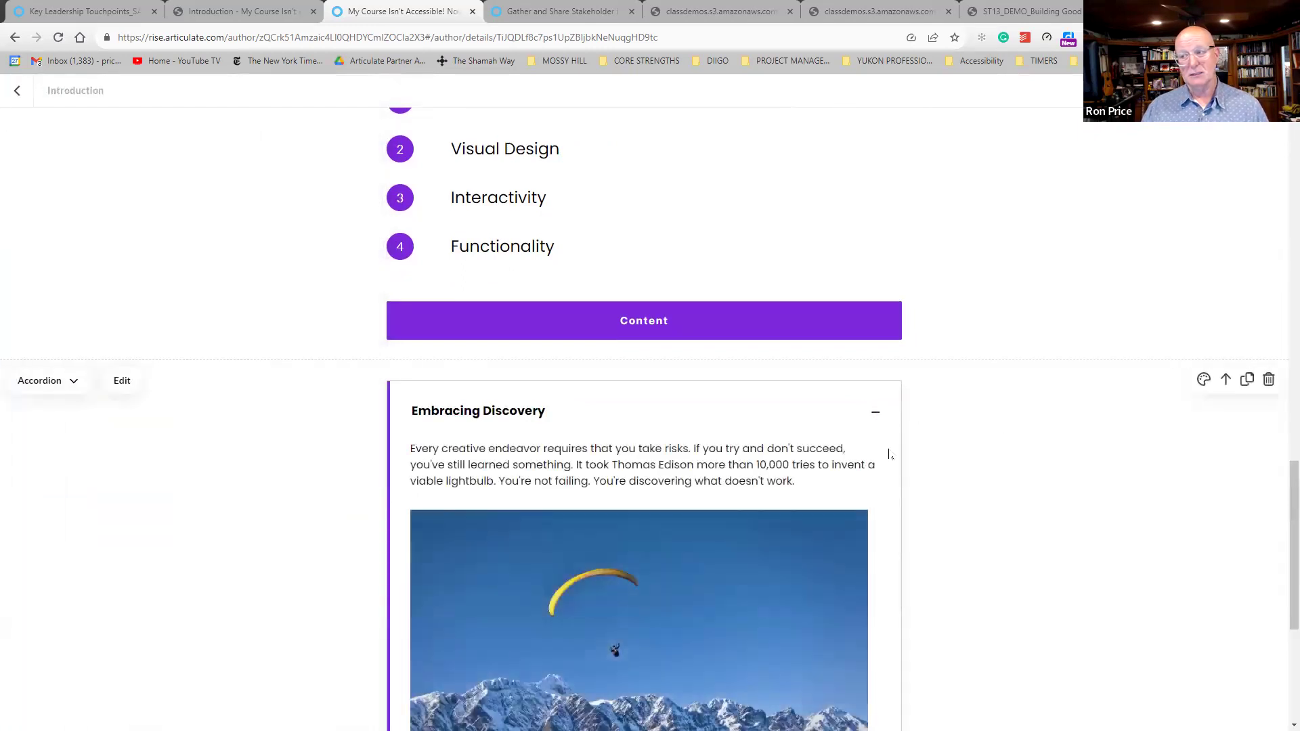
{"action": "scroll", "coordinate": [889, 454], "scroll_direction": "down", "scroll_amount": 4}
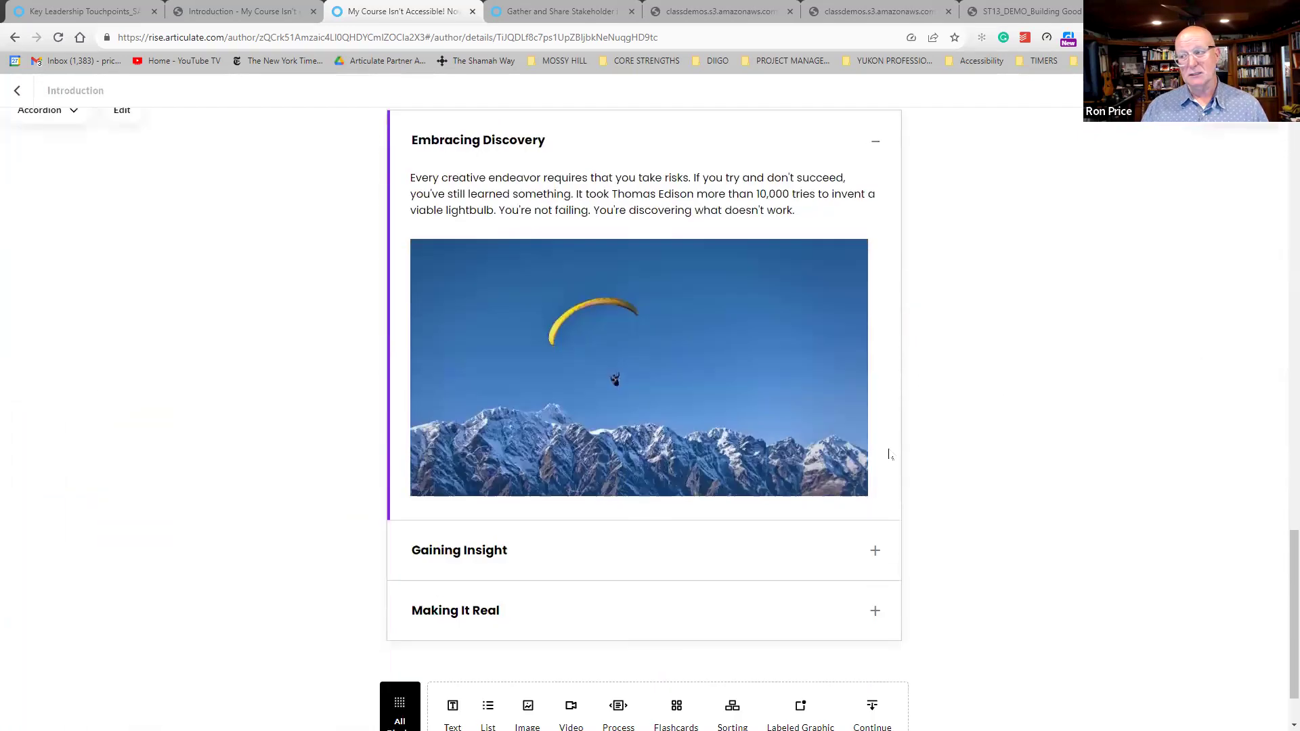
{"action": "left_click", "coordinate": [875, 557]}
{"action": "left_click", "coordinate": [877, 147]}
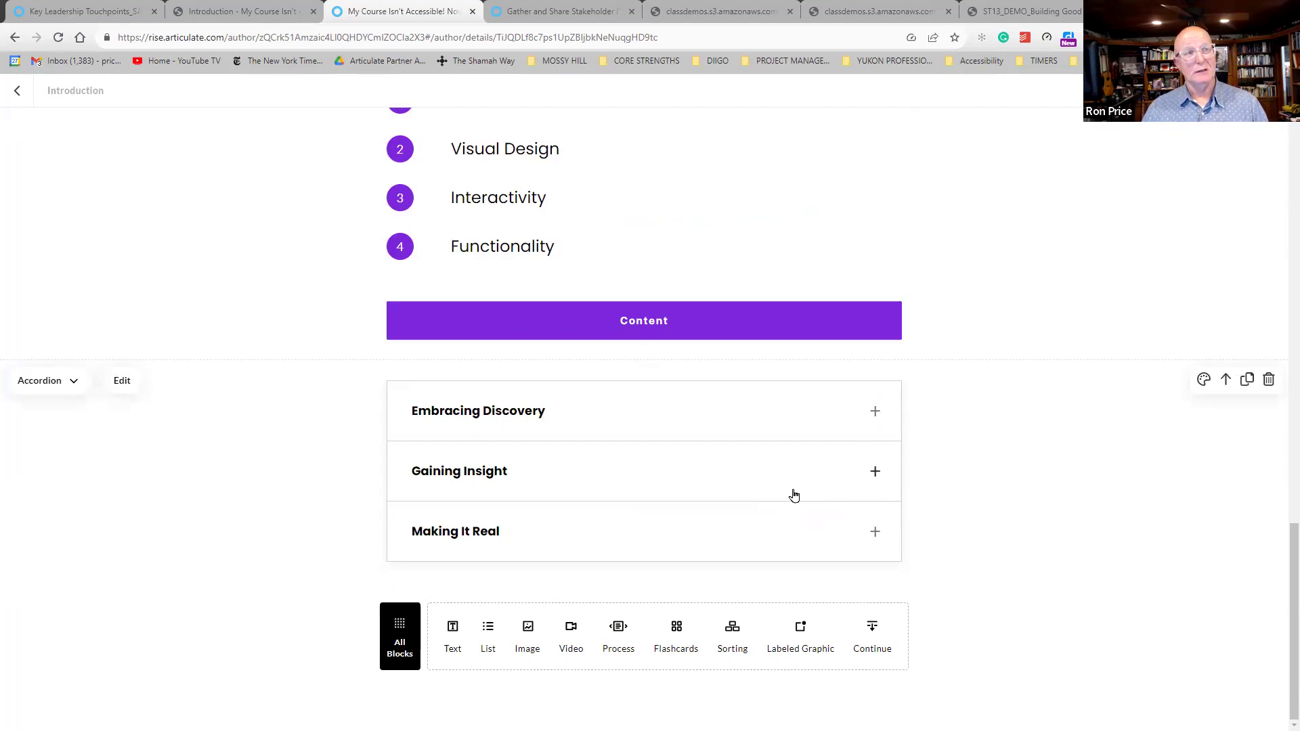
Browse the library's Interactive blocks down to the Storyline block, then close the library and glance back over the lesson.
{"action": "left_click", "coordinate": [403, 642]}
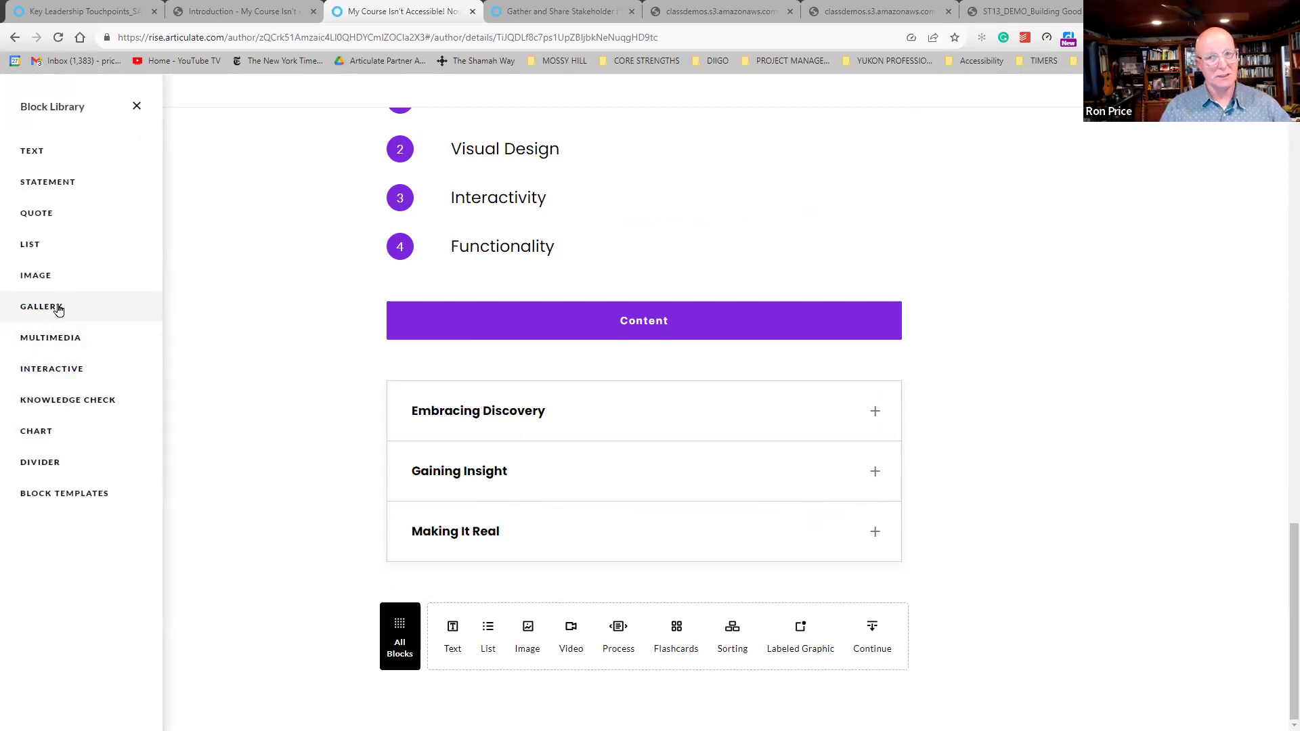
{"action": "left_click", "coordinate": [52, 374]}
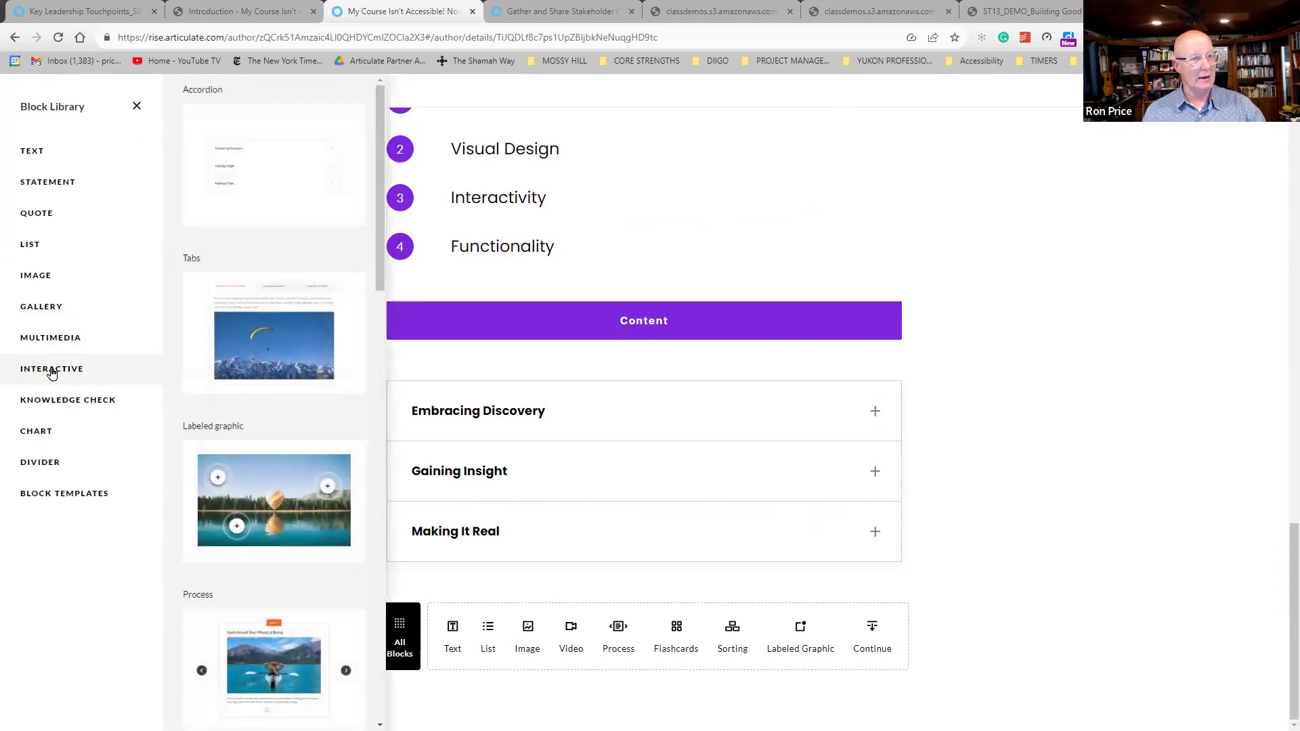
{"action": "scroll", "coordinate": [234, 384], "scroll_direction": "down", "scroll_amount": 20}
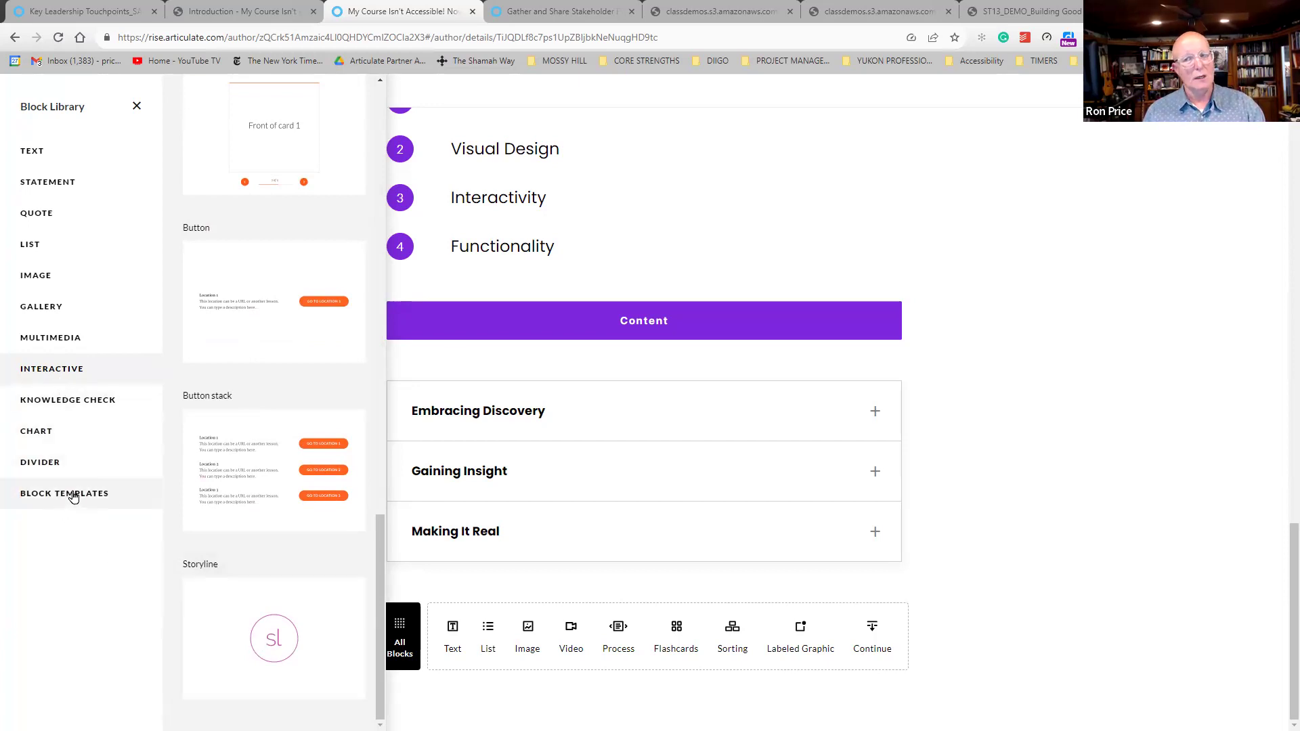
{"action": "key", "text": "Escape"}
{"action": "scroll", "coordinate": [761, 244], "scroll_direction": "up", "scroll_amount": 7}
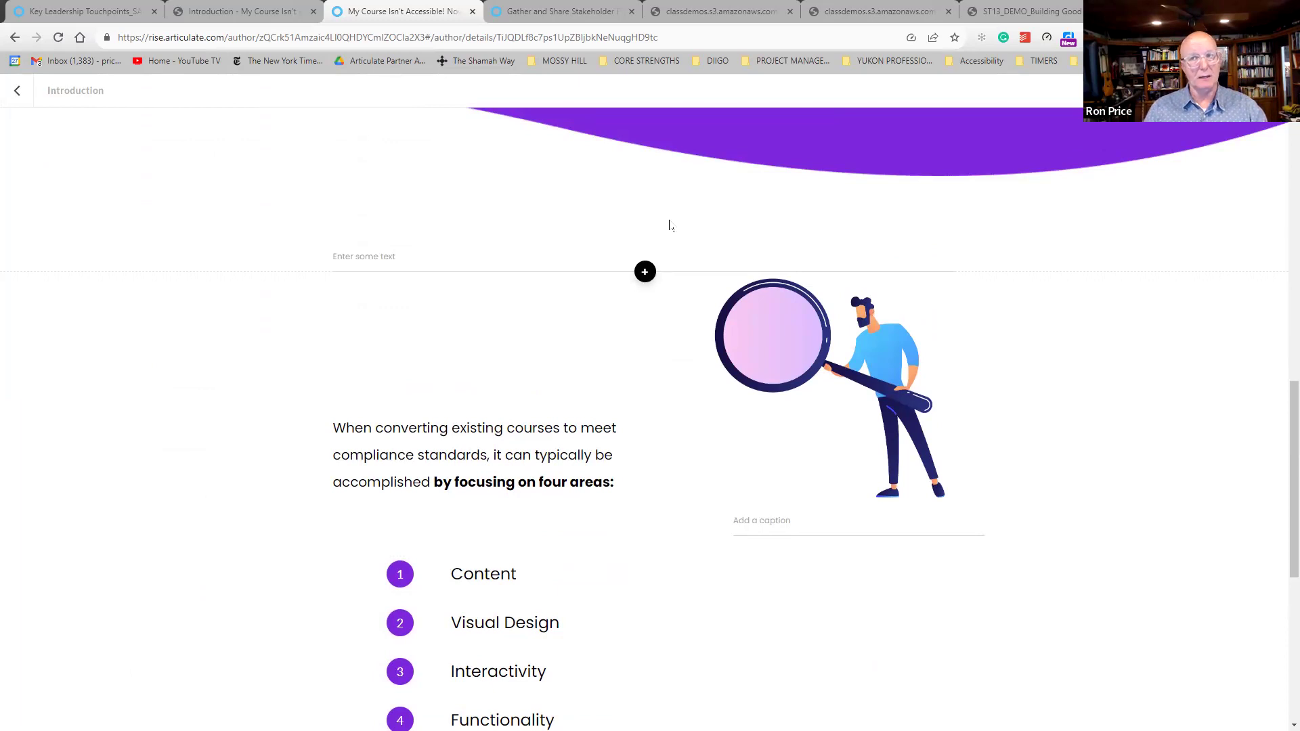
{"action": "scroll", "coordinate": [669, 226], "scroll_direction": "down", "scroll_amount": 7}
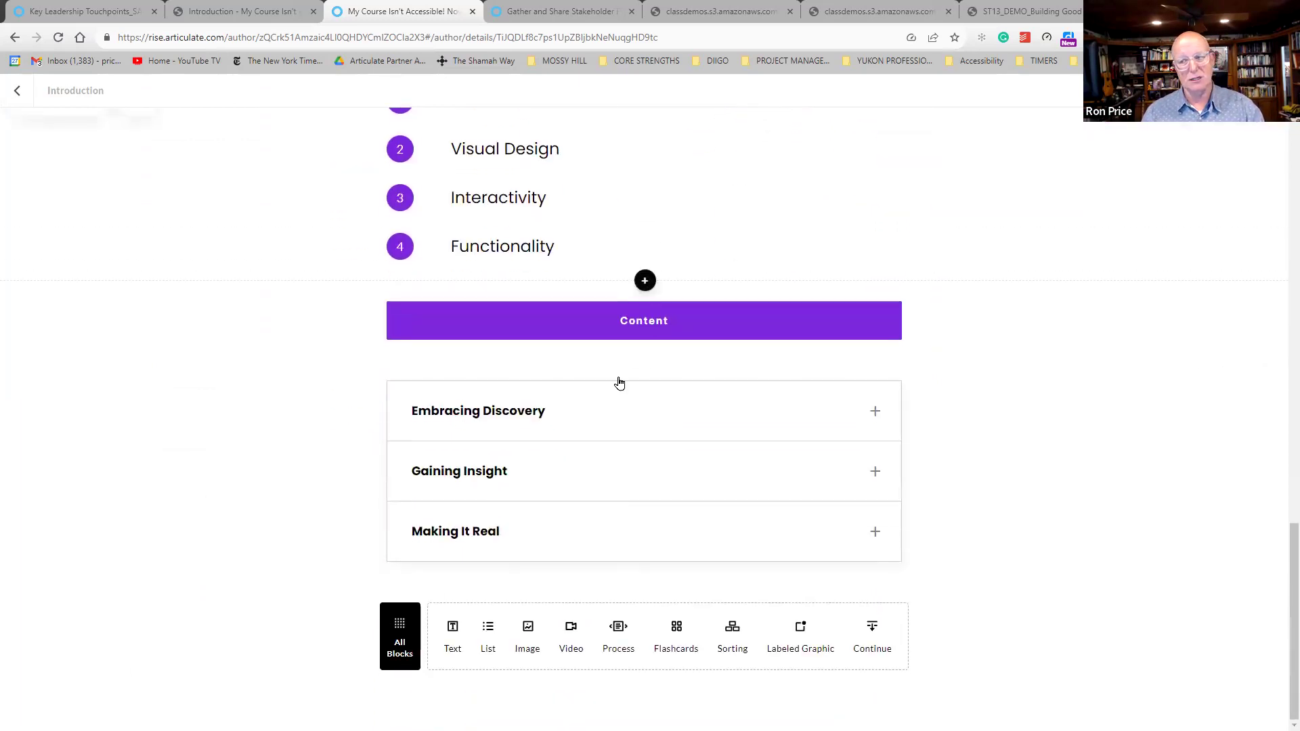
Open the Block Templates collection in the block library and browse the saved templates down to the oldest ones.
{"action": "left_click", "coordinate": [387, 640]}
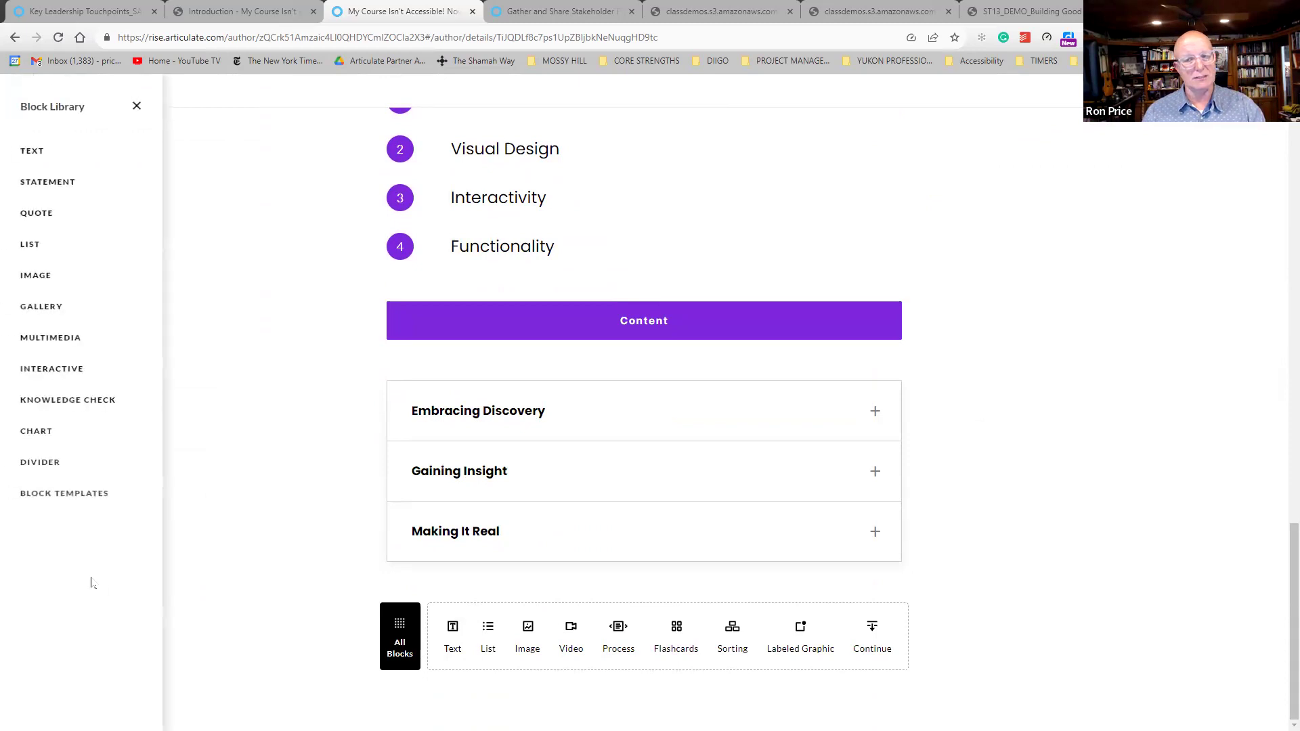
{"action": "left_click", "coordinate": [43, 500]}
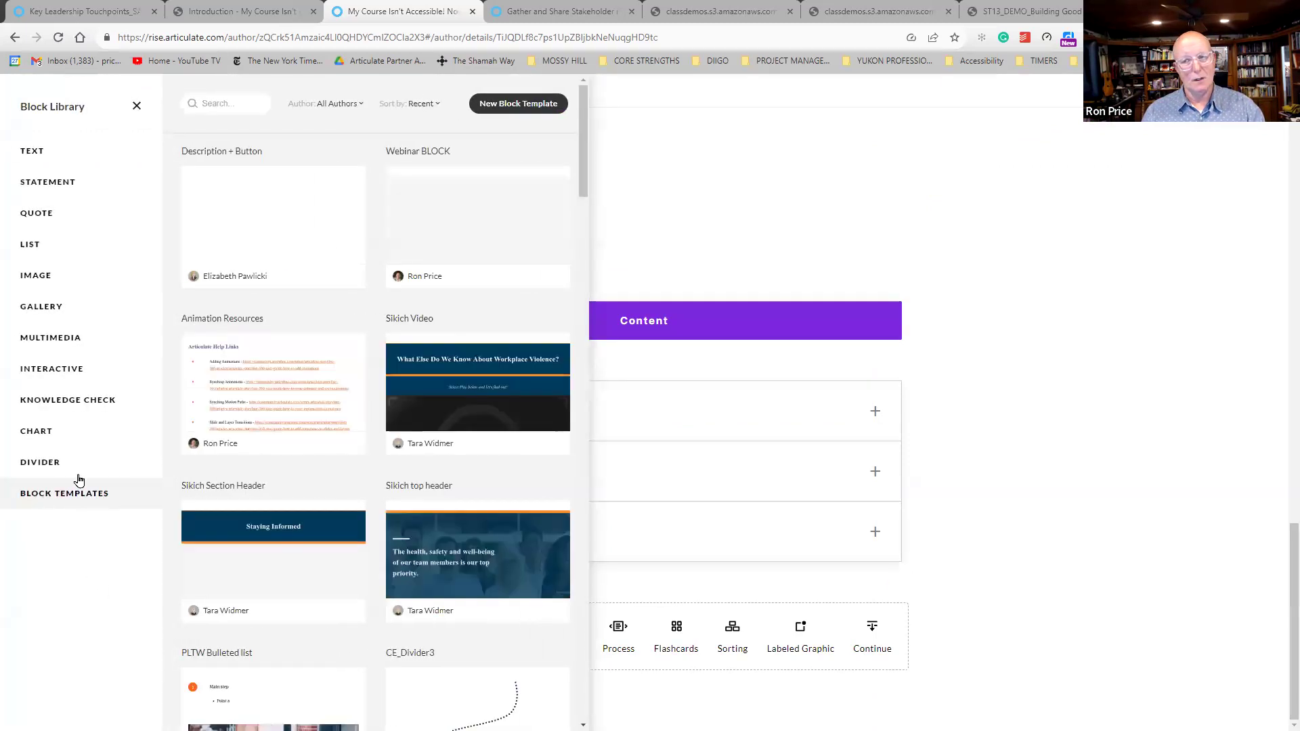
{"action": "scroll", "coordinate": [395, 215], "scroll_direction": "down", "scroll_amount": 12}
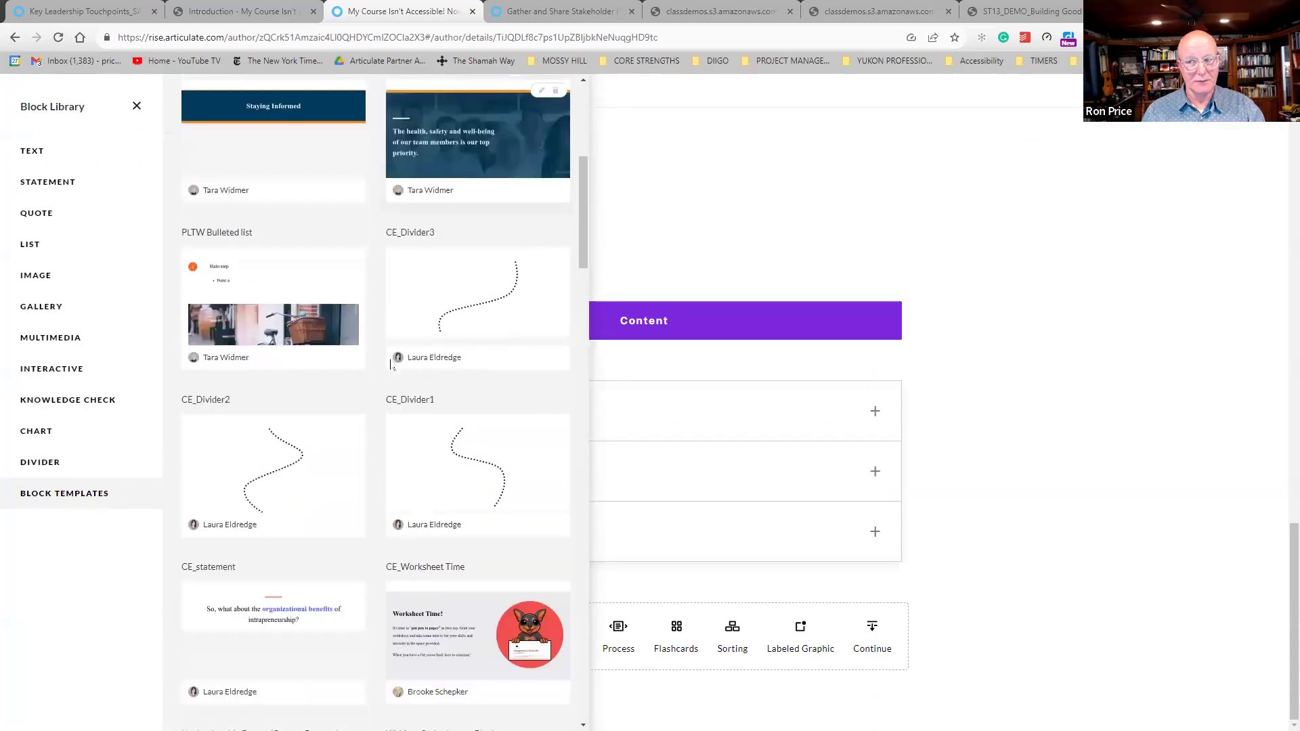
{"action": "scroll", "coordinate": [390, 366], "scroll_direction": "down", "scroll_amount": 11}
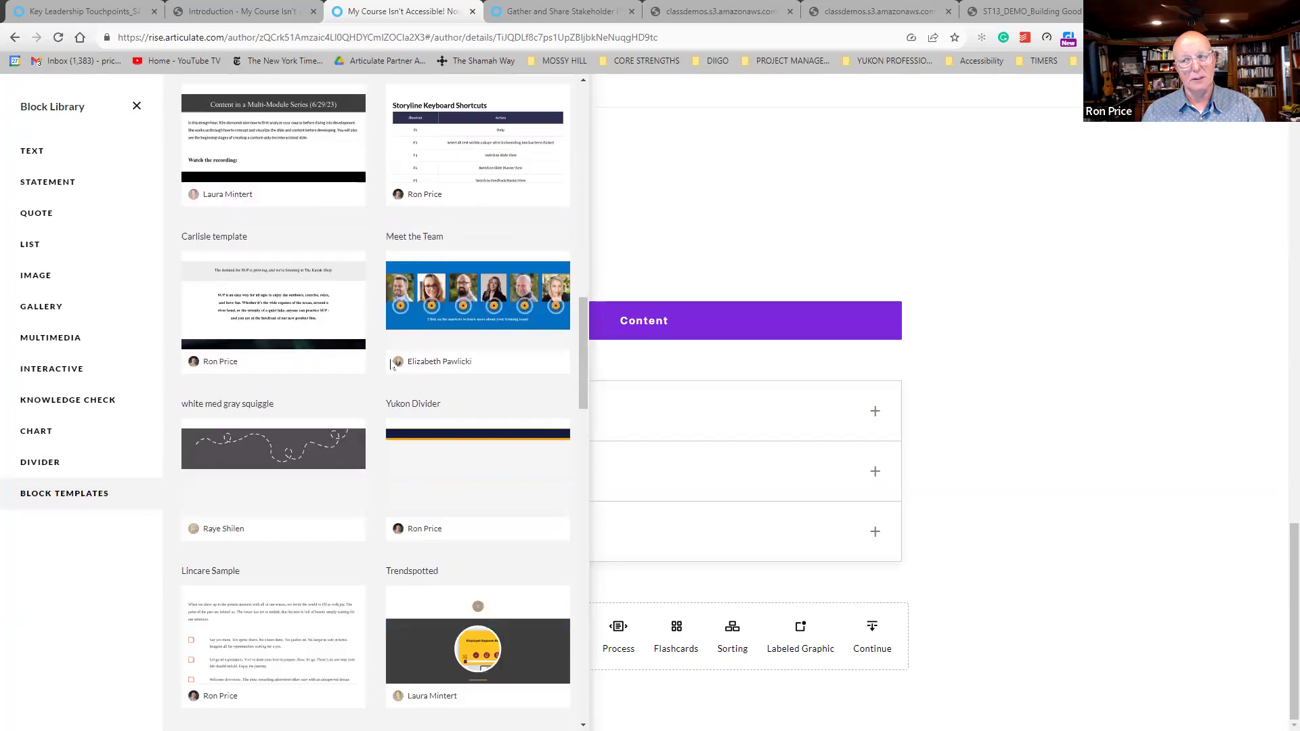
{"action": "scroll", "coordinate": [391, 366], "scroll_direction": "down", "scroll_amount": 5}
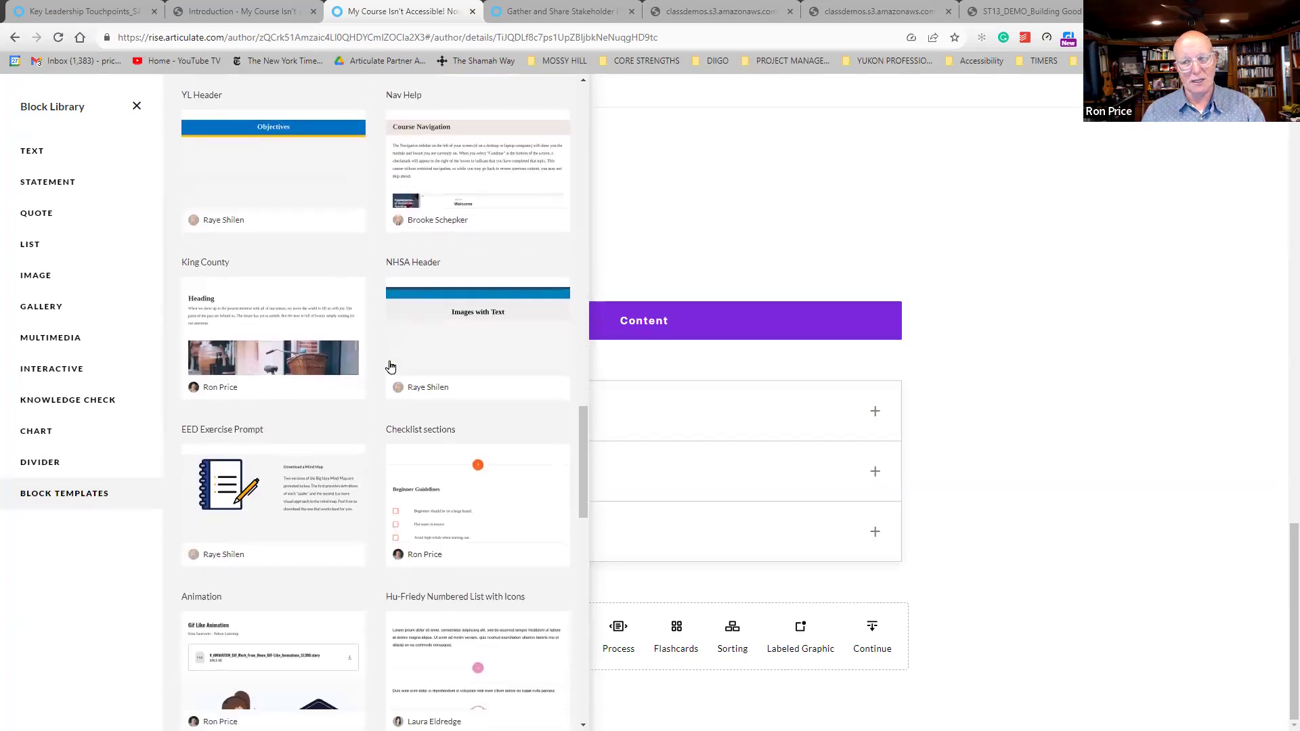
{"action": "scroll", "coordinate": [471, 348], "scroll_direction": "down", "scroll_amount": 11}
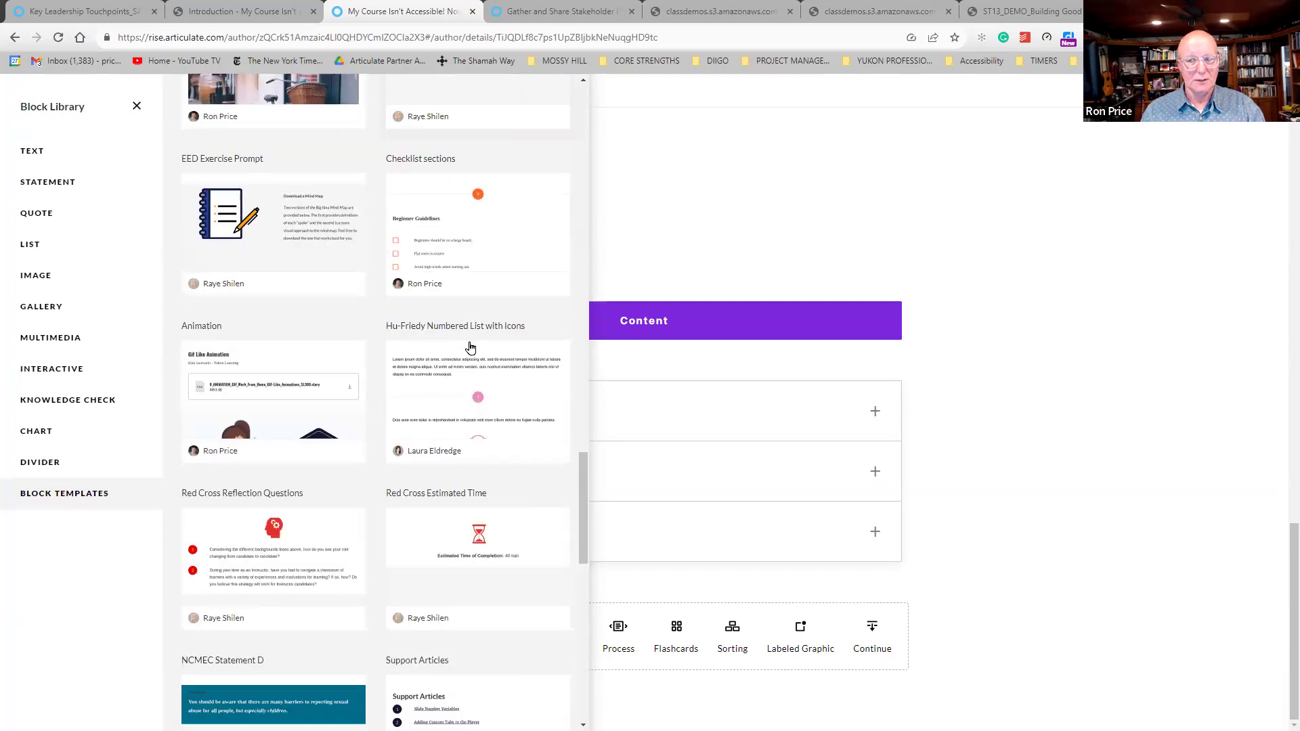
{"action": "scroll", "coordinate": [470, 347], "scroll_direction": "down", "scroll_amount": 2}
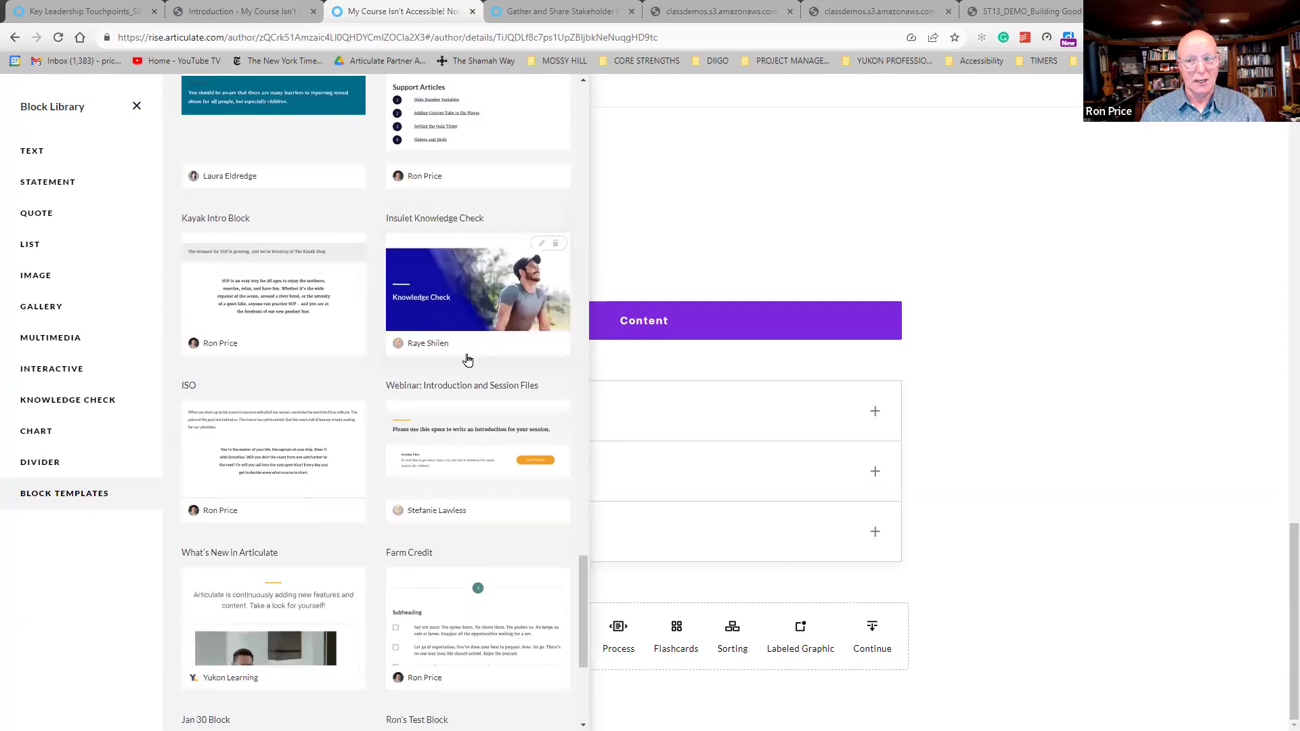
{"action": "scroll", "coordinate": [360, 458], "scroll_direction": "down", "scroll_amount": 2}
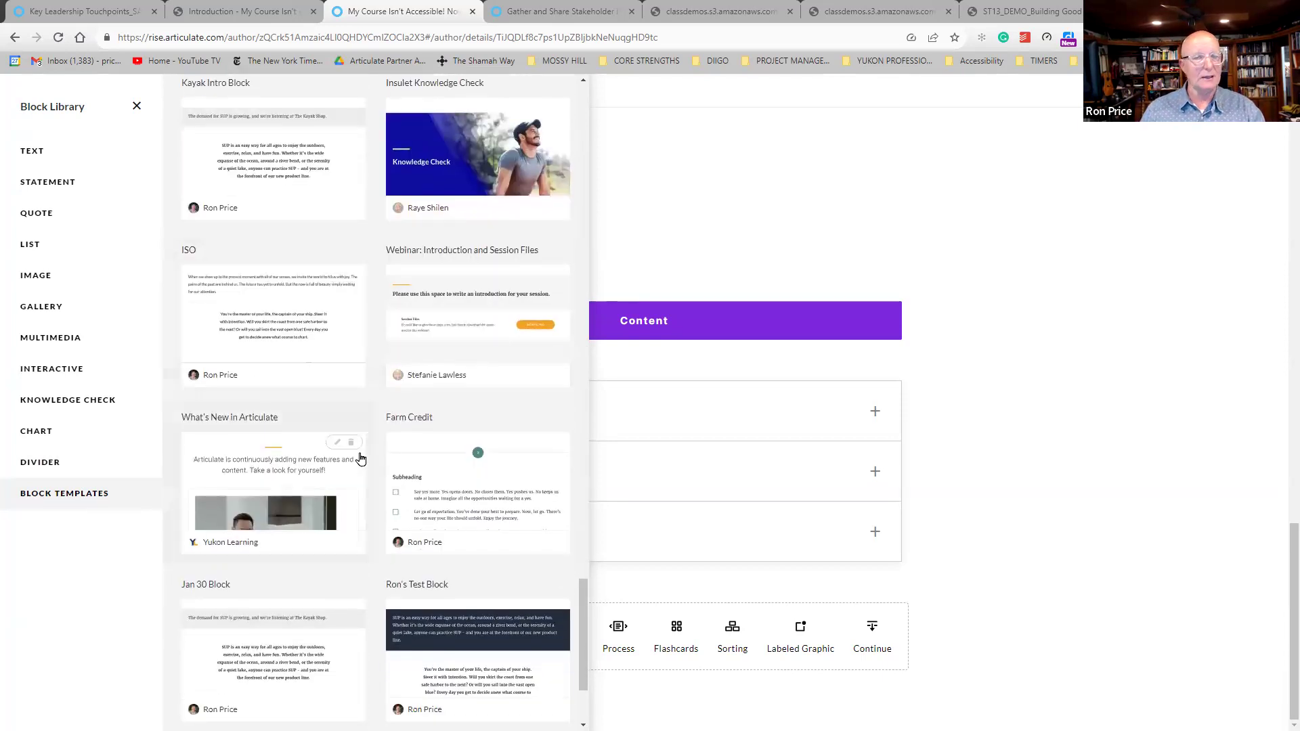
{"action": "scroll", "coordinate": [360, 458], "scroll_direction": "down", "scroll_amount": 2}
Insert the "Navigating this Course (Custom Banners)" block template at the end of the Introduction lesson.
{"action": "scroll", "coordinate": [360, 459], "scroll_direction": "up", "scroll_amount": 17}
{"action": "scroll", "coordinate": [361, 459], "scroll_direction": "up", "scroll_amount": 6}
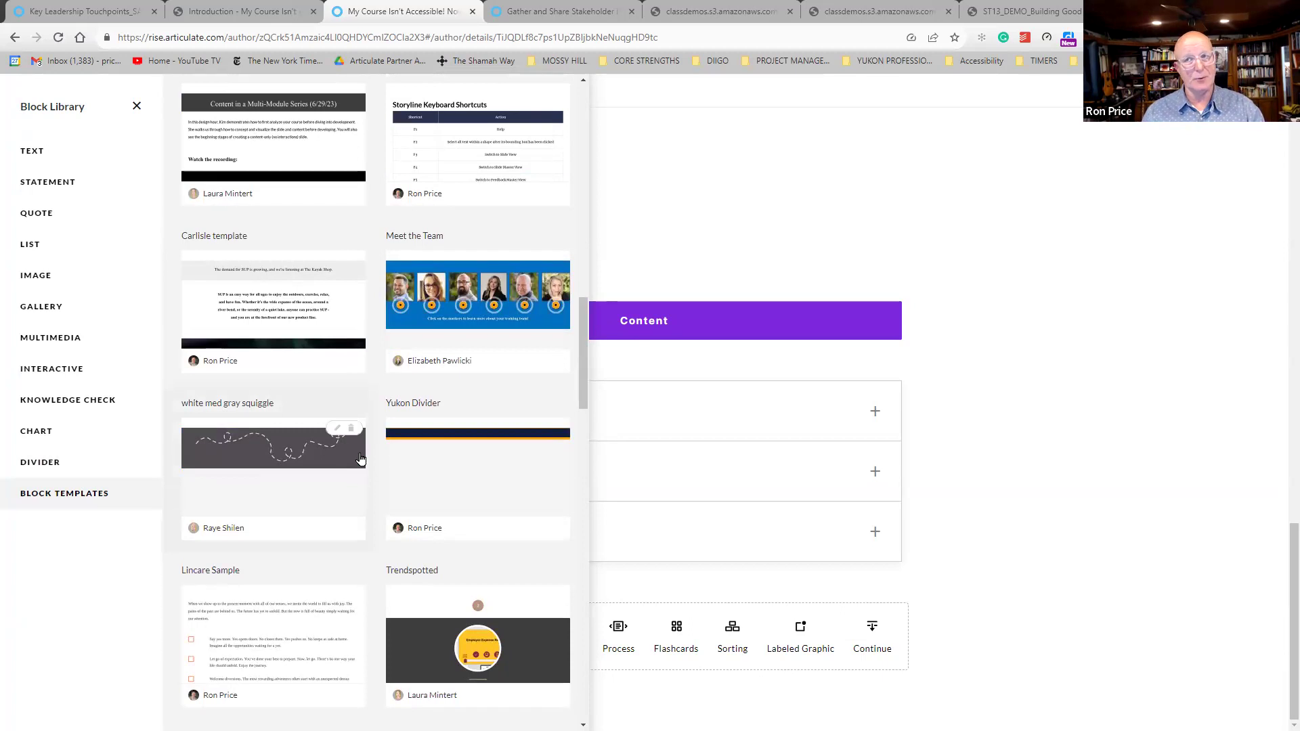
{"action": "scroll", "coordinate": [360, 459], "scroll_direction": "up", "scroll_amount": 5}
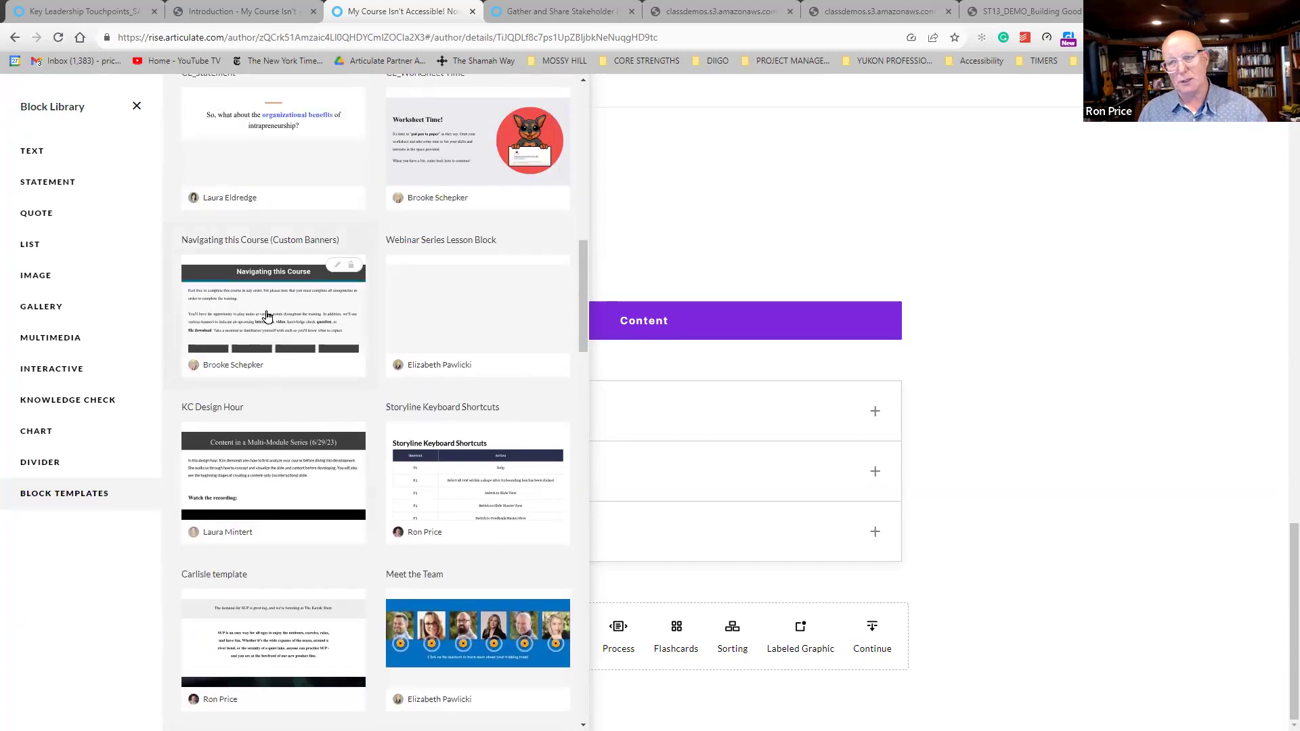
{"action": "left_click", "coordinate": [266, 316]}
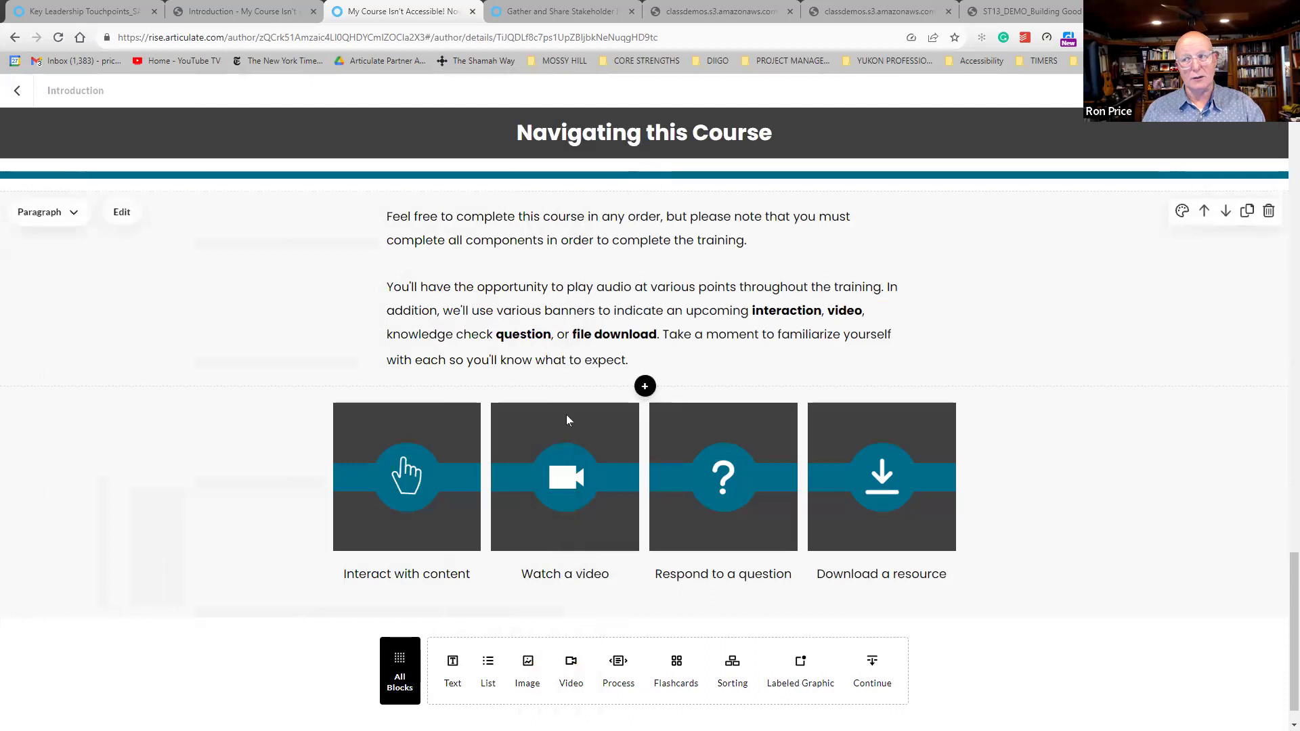
Review the inserted Navigating this Course blocks, from the banner heading down to the four-column image grid.
{"action": "scroll", "coordinate": [564, 478], "scroll_direction": "down", "scroll_amount": 1}
{"action": "scroll", "coordinate": [564, 479], "scroll_direction": "up", "scroll_amount": 6}
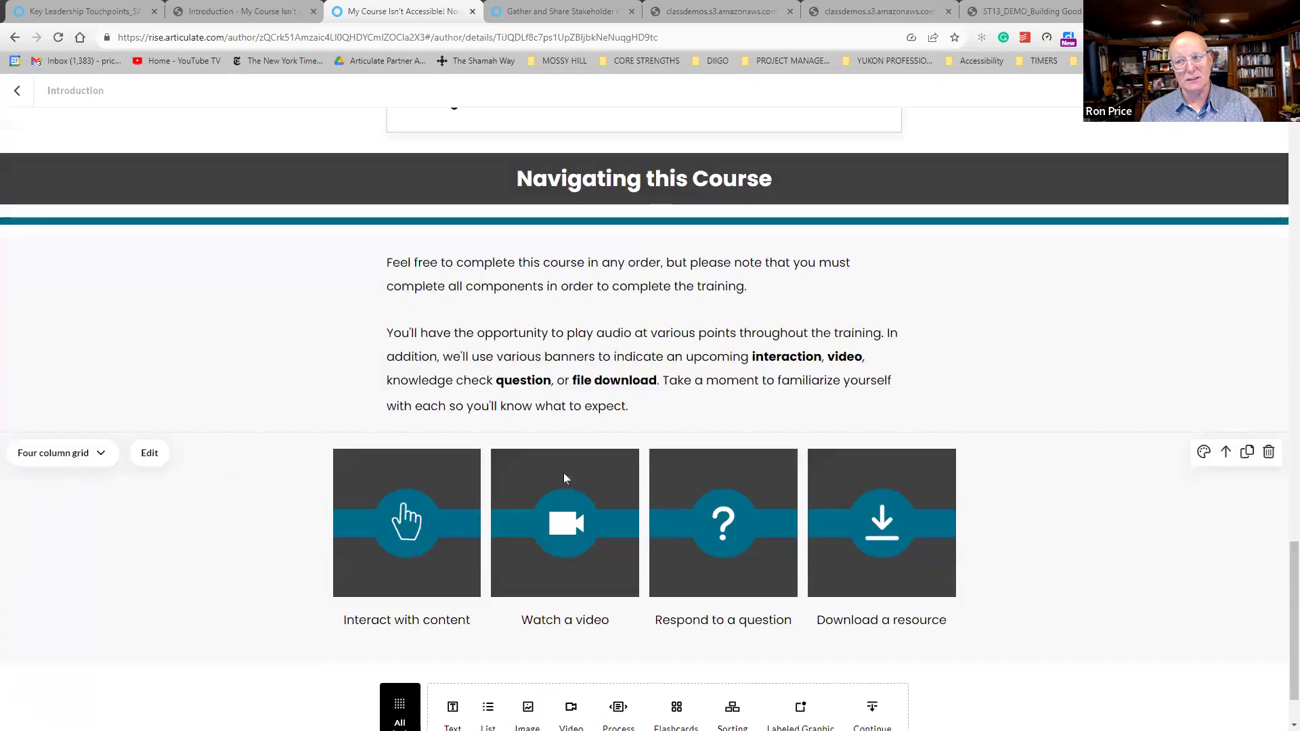
{"action": "scroll", "coordinate": [563, 480], "scroll_direction": "down", "scroll_amount": 2}
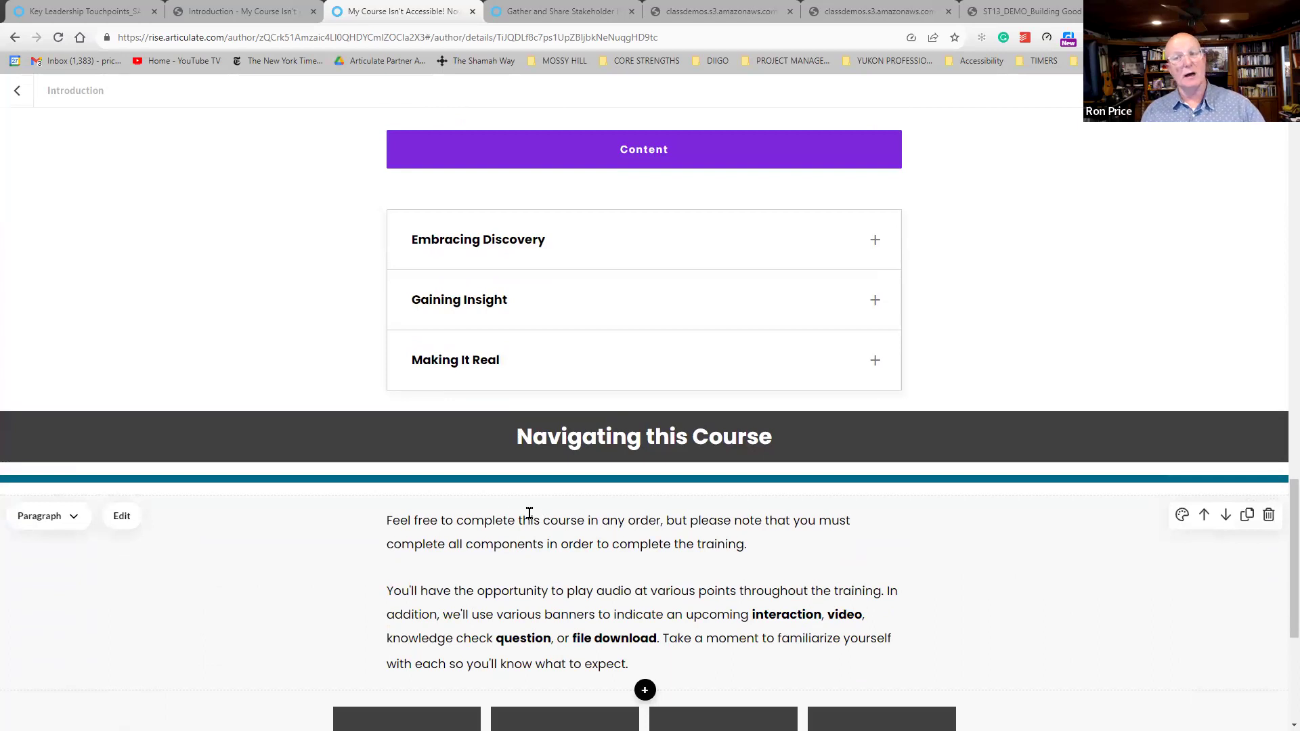
{"action": "scroll", "coordinate": [315, 506], "scroll_direction": "down", "scroll_amount": 3}
{"action": "scroll", "coordinate": [316, 505], "scroll_direction": "down", "scroll_amount": 2}
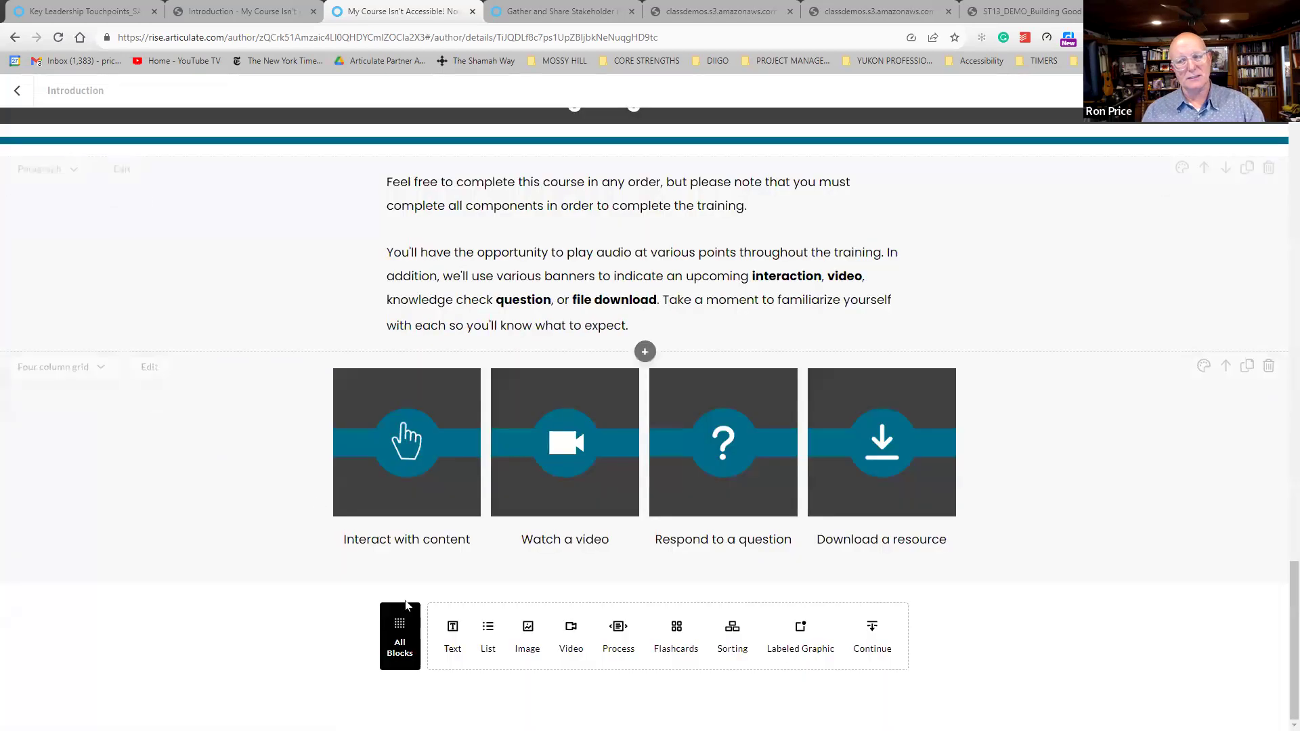
Start a new block template from the Introduction lesson, look over the blocks available for selection, and cancel the template.
{"action": "left_click", "coordinate": [396, 631]}
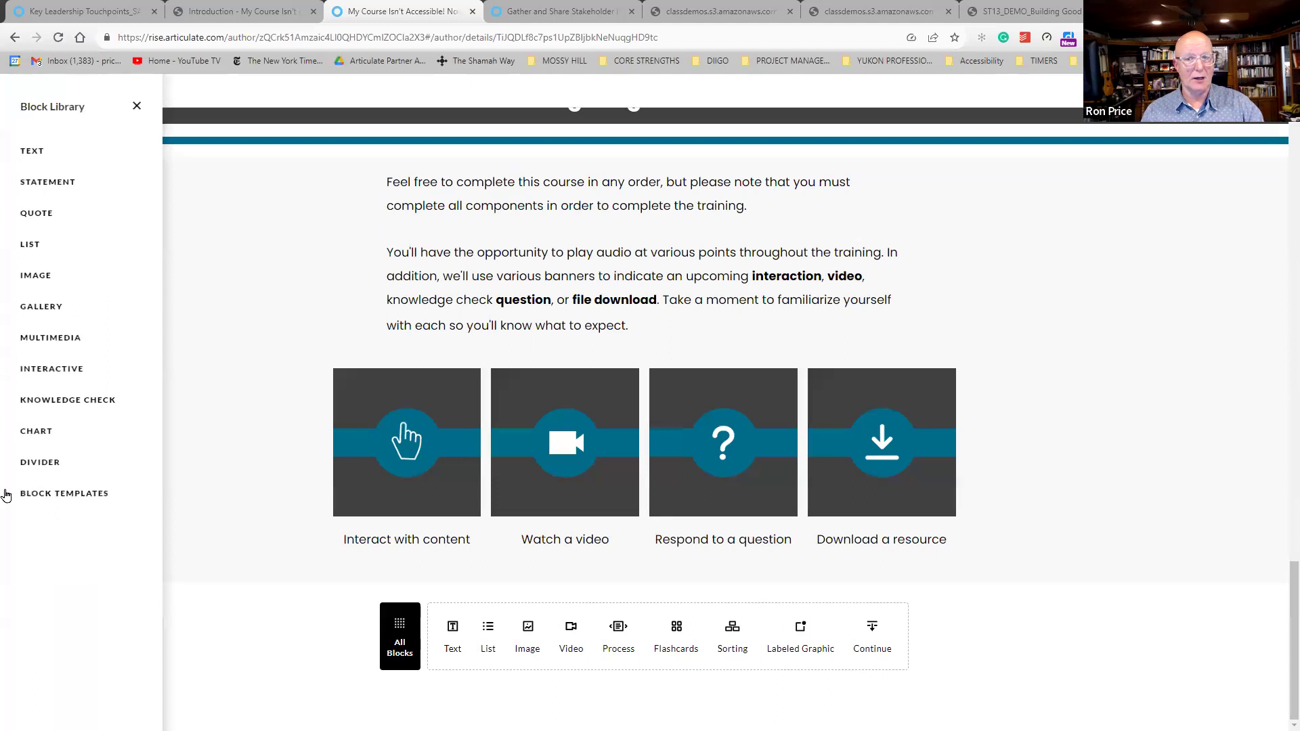
{"action": "left_click", "coordinate": [40, 499]}
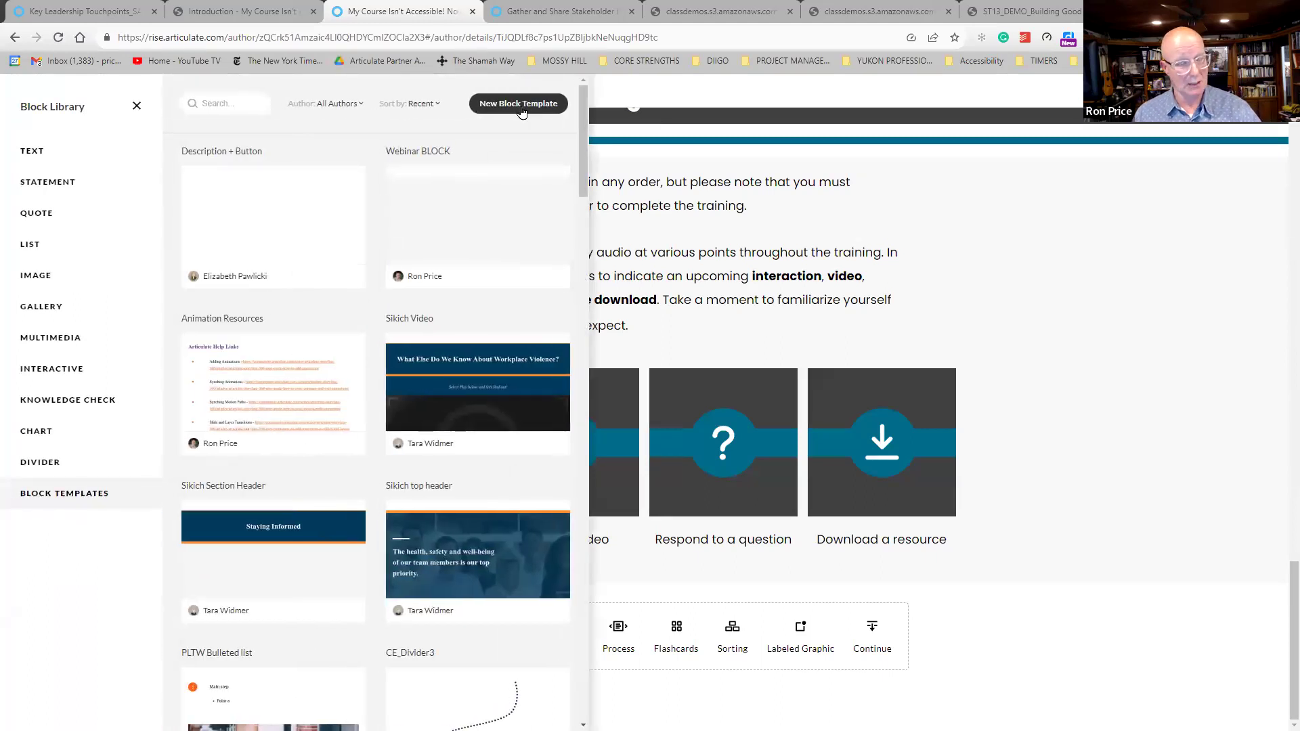
{"action": "left_click", "coordinate": [521, 105]}
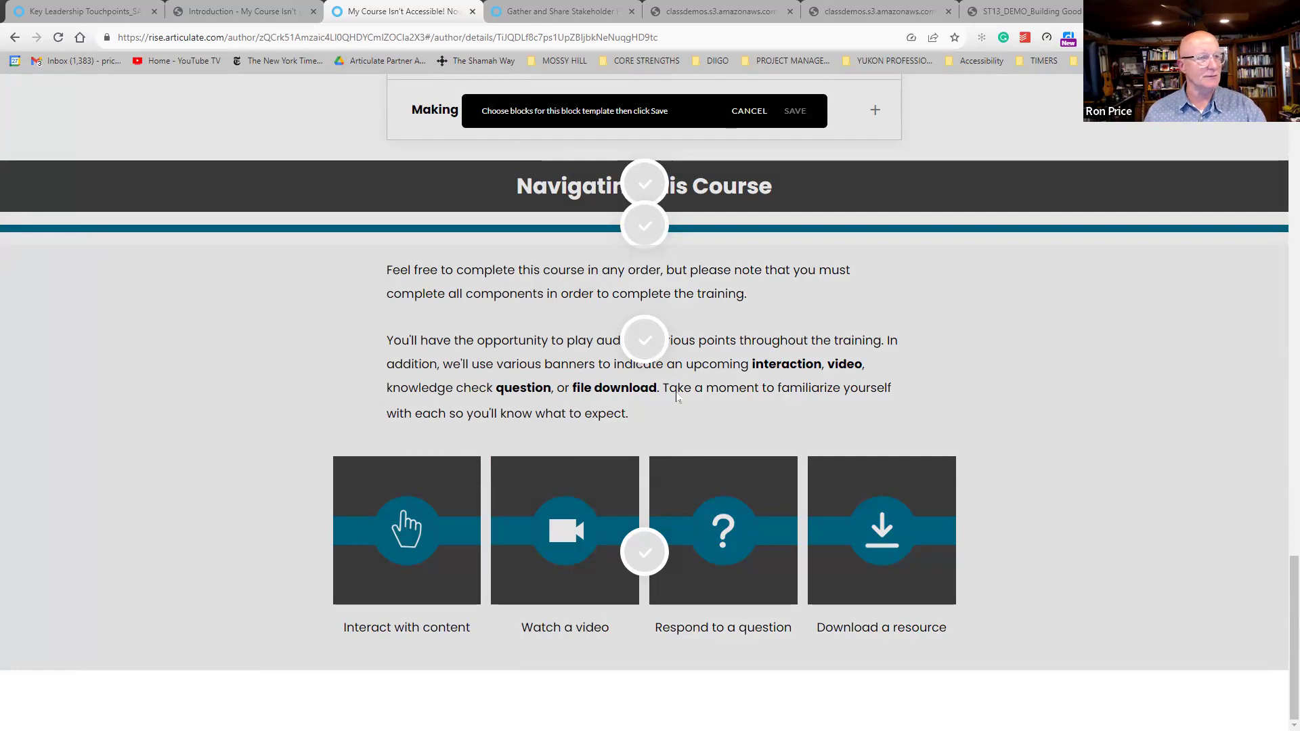
{"action": "scroll", "coordinate": [386, 203], "scroll_direction": "up", "scroll_amount": 10}
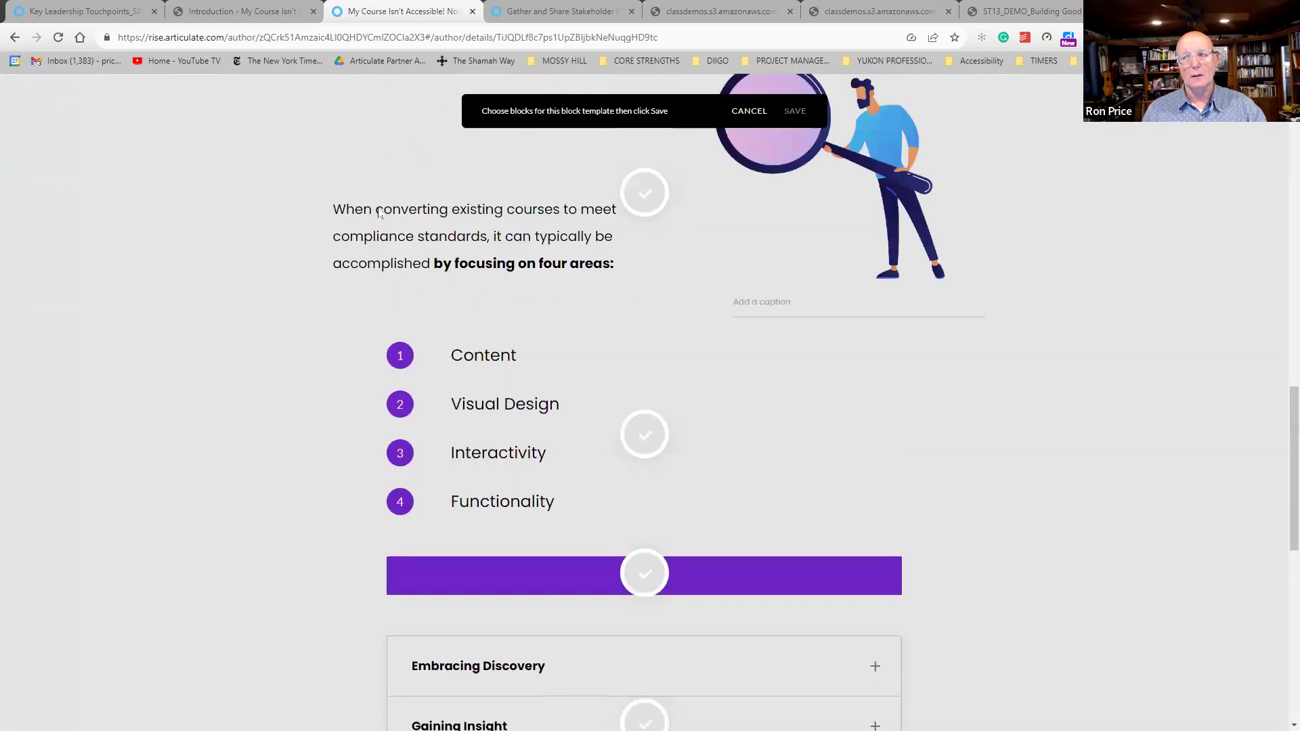
{"action": "scroll", "coordinate": [380, 212], "scroll_direction": "up", "scroll_amount": 10}
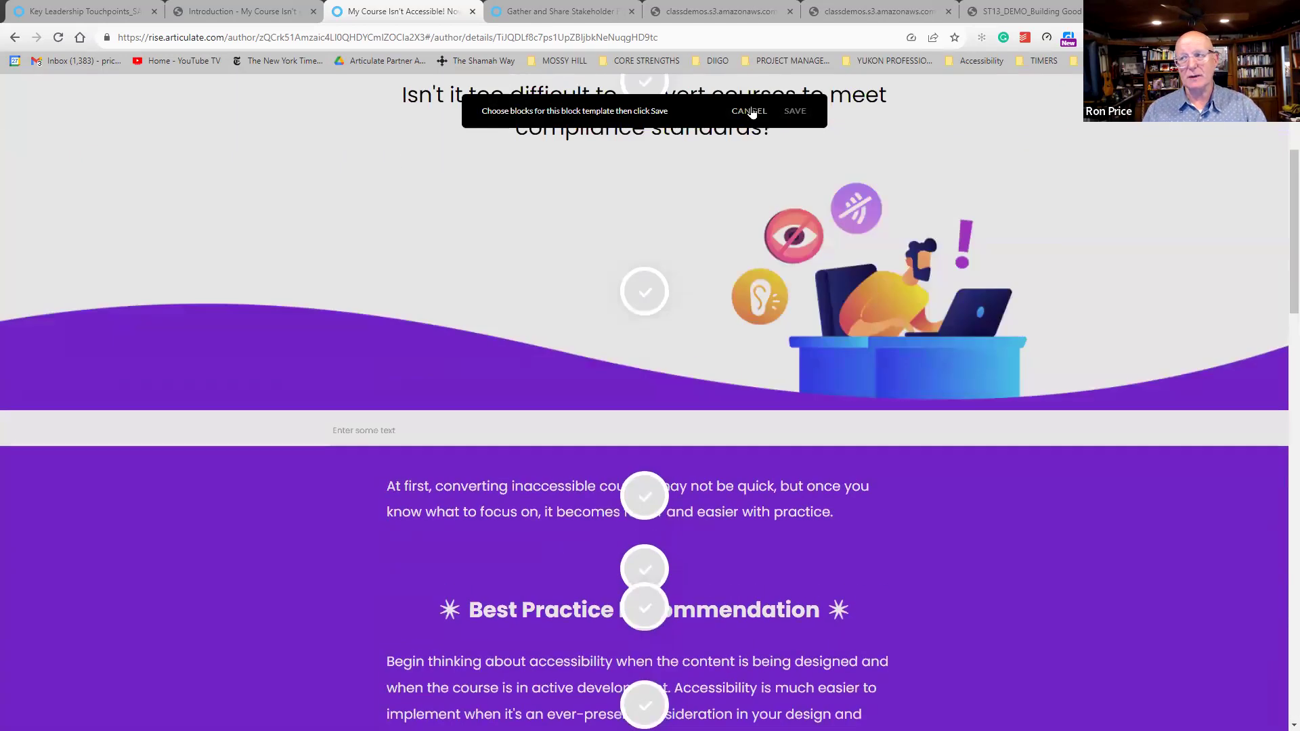
{"action": "left_click", "coordinate": [750, 110]}
{"action": "scroll", "coordinate": [643, 414], "scroll_direction": "up", "scroll_amount": 4}
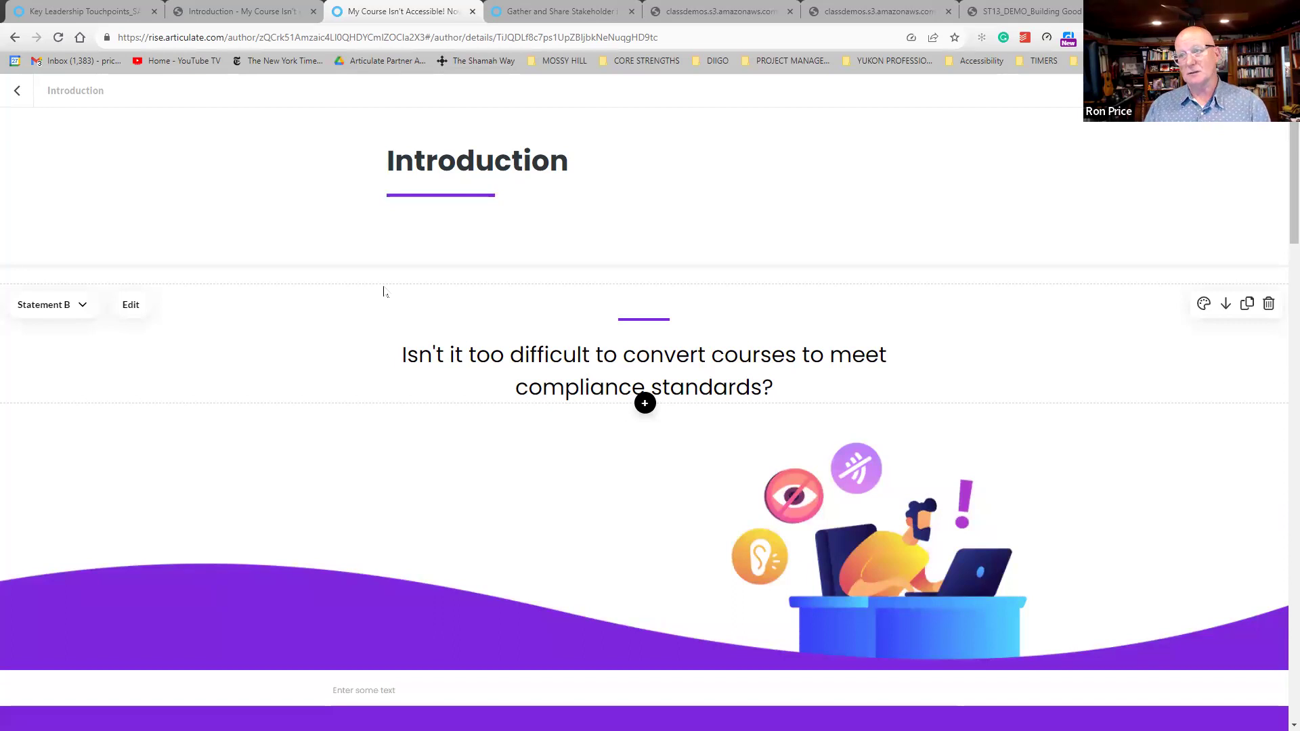
Return to the course outline, view the sharing options and the collaborators page, and look over the lesson list.
{"action": "left_click", "coordinate": [18, 93]}
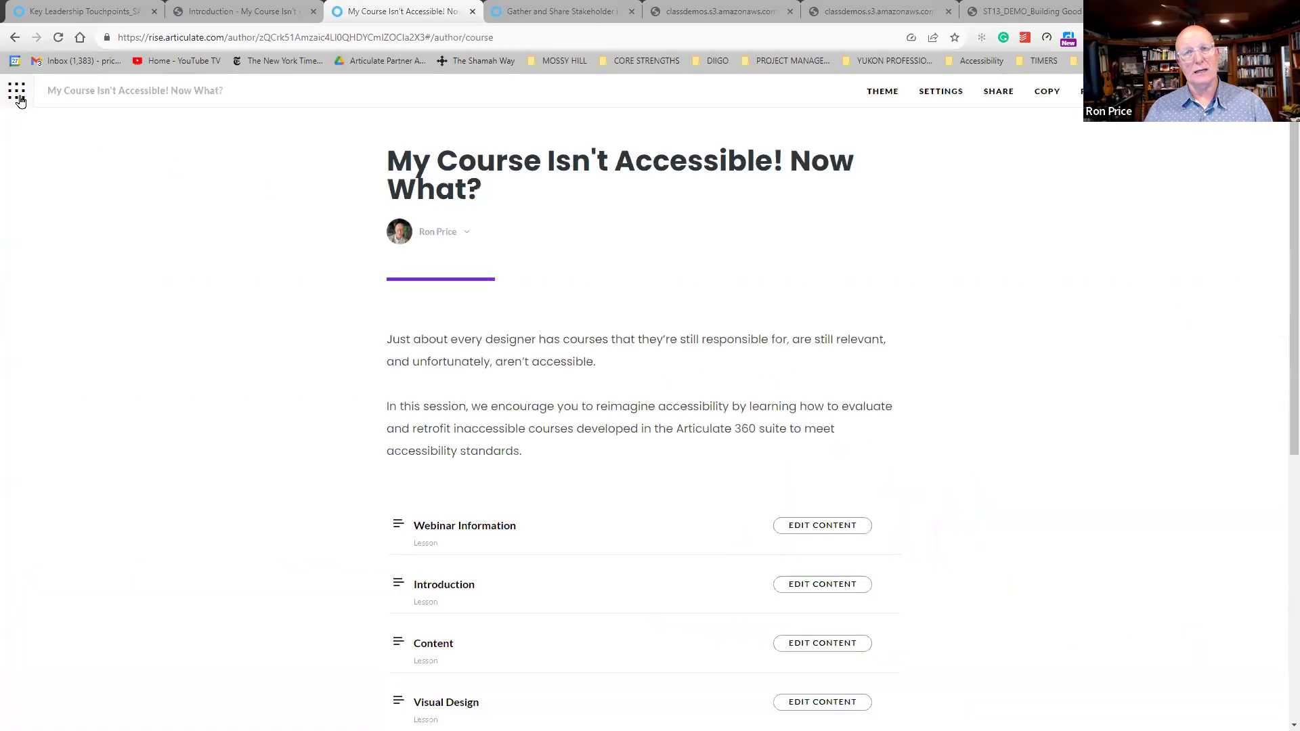
{"action": "left_click", "coordinate": [989, 95]}
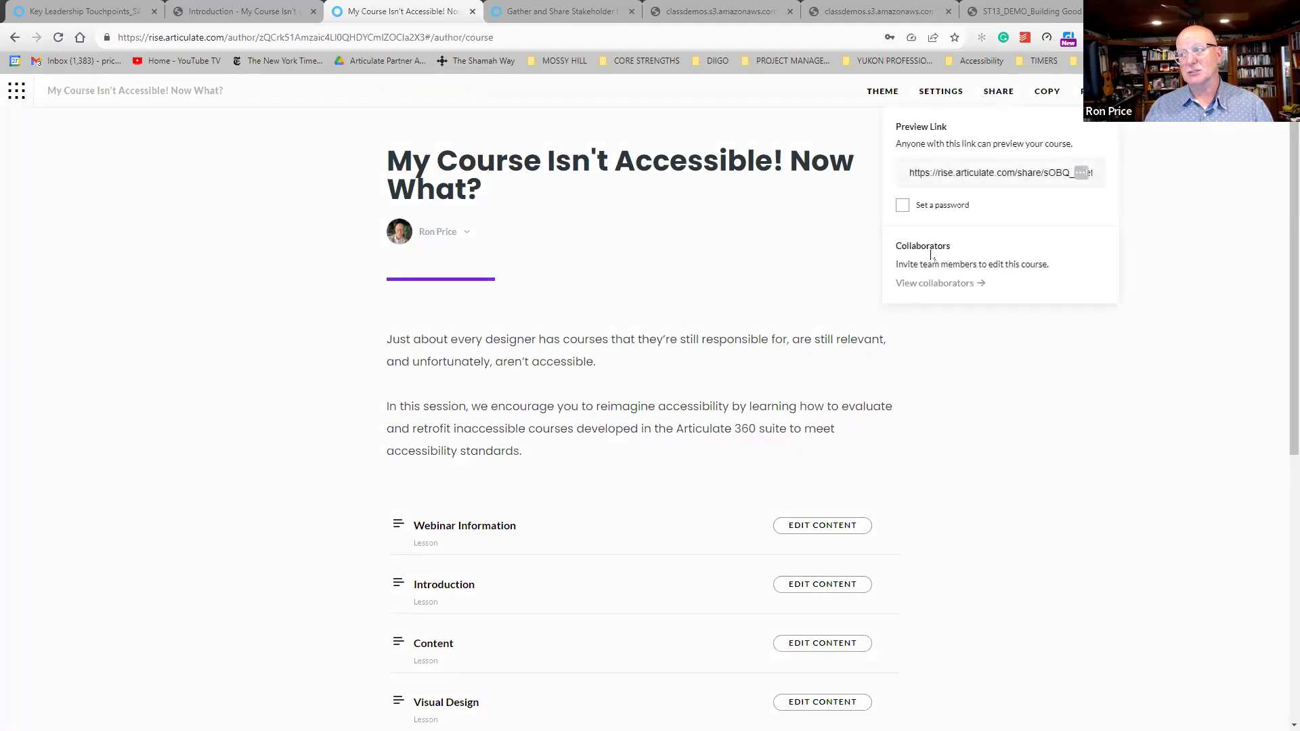
{"action": "left_click", "coordinate": [925, 284]}
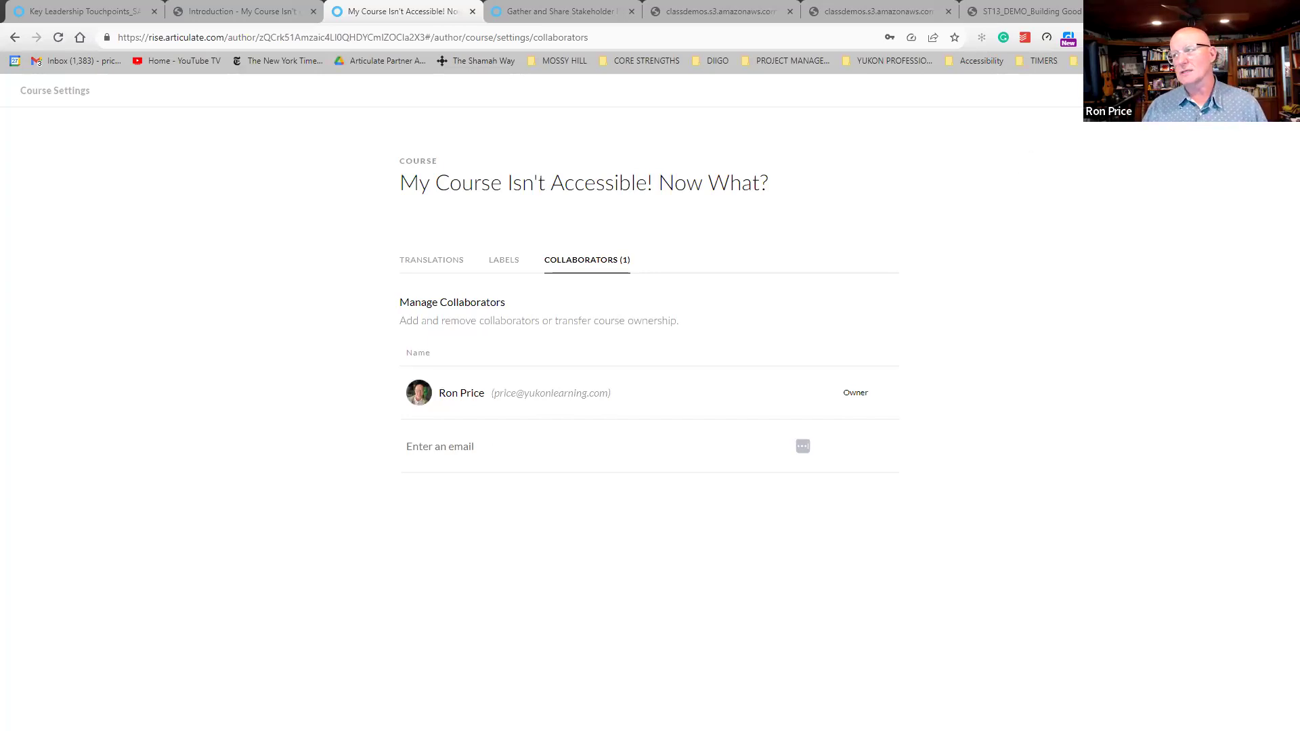
{"action": "left_click", "coordinate": [1273, 90]}
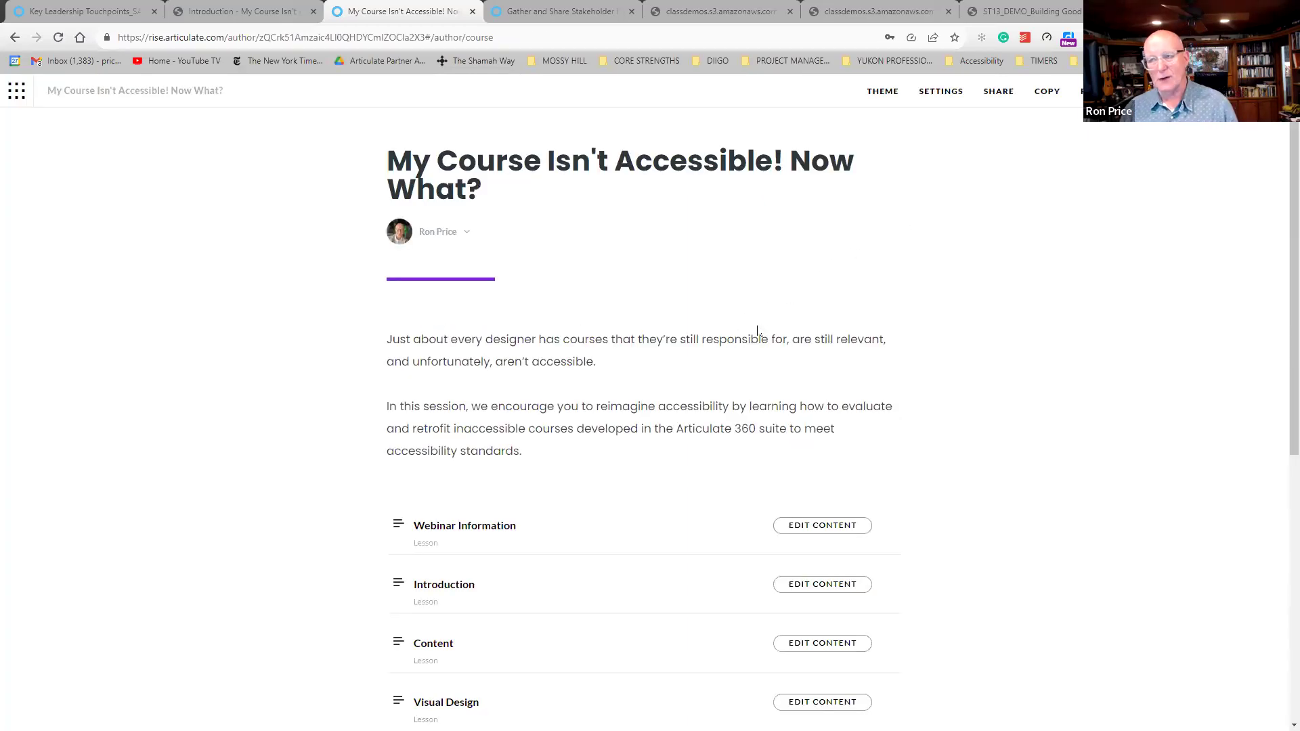
{"action": "scroll", "coordinate": [559, 390], "scroll_direction": "down", "scroll_amount": 2}
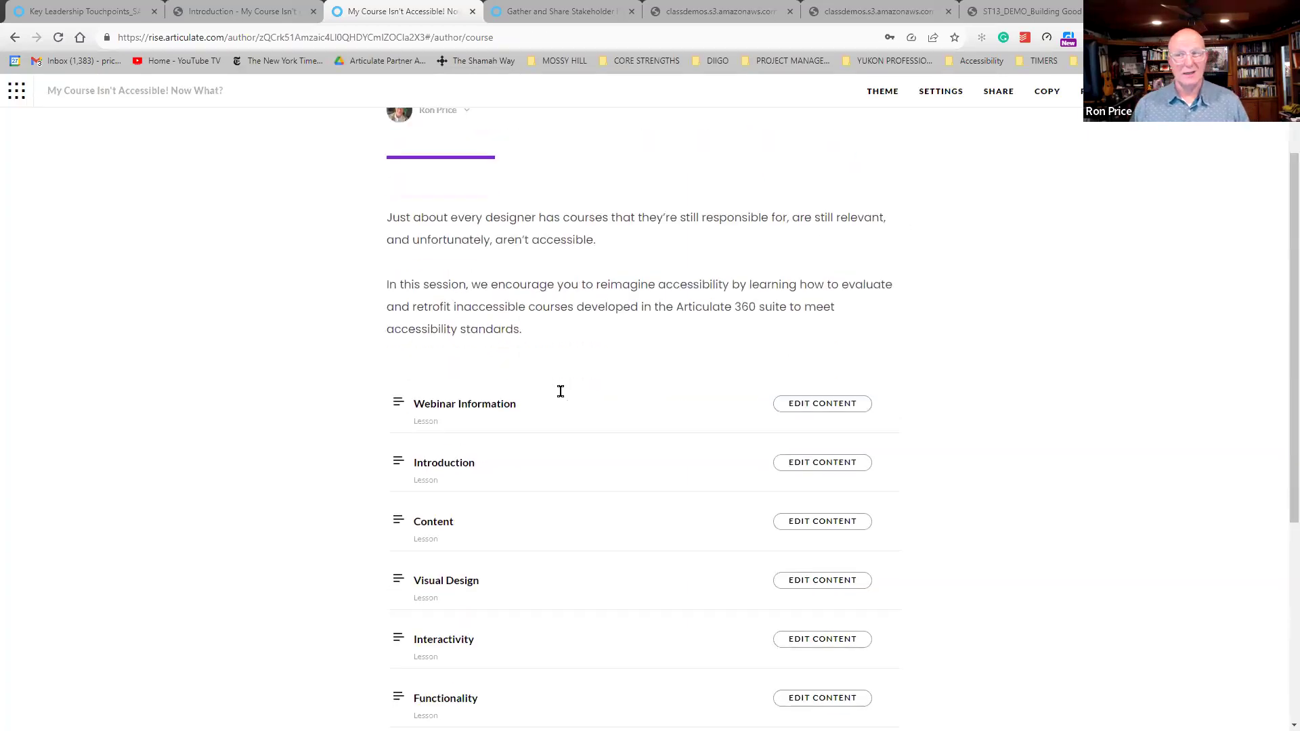
{"action": "scroll", "coordinate": [560, 391], "scroll_direction": "up", "scroll_amount": 2}
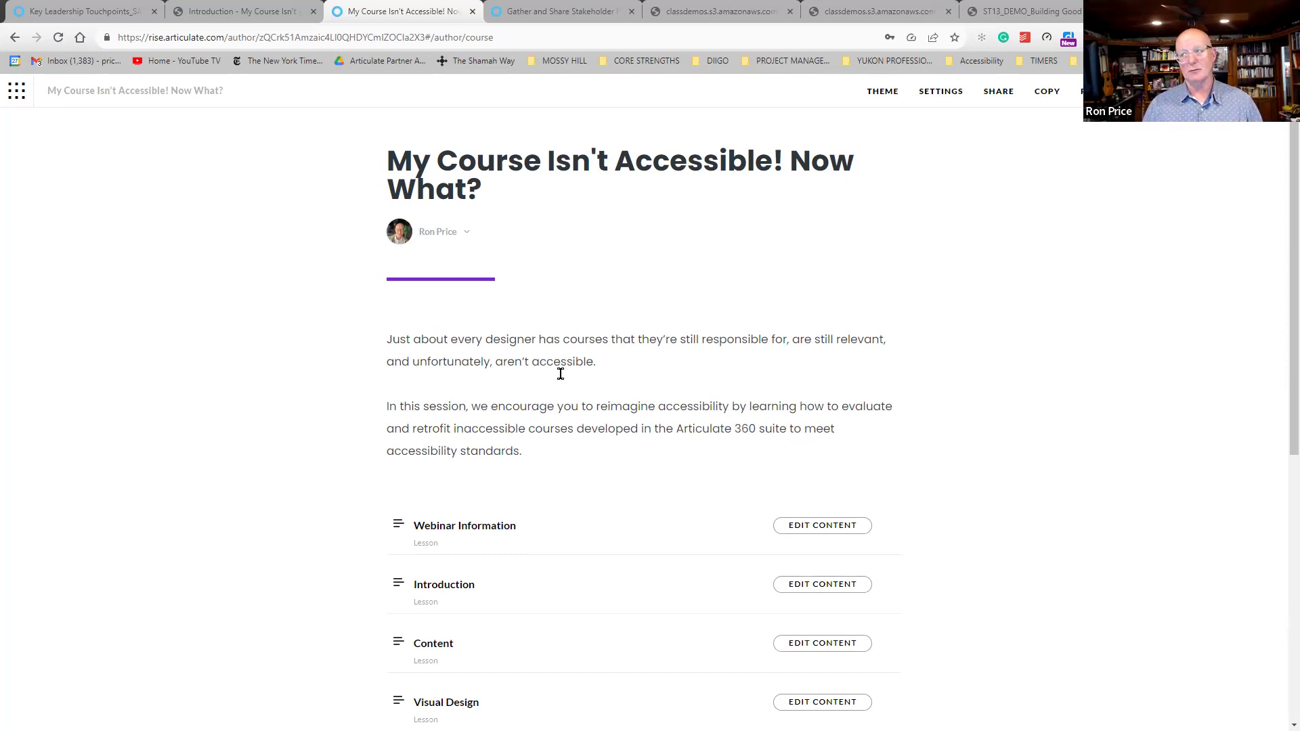
Preview the Rise and Horizon themes on the course, reselect Apex, and return to the main theme settings.
{"action": "left_click", "coordinate": [880, 98]}
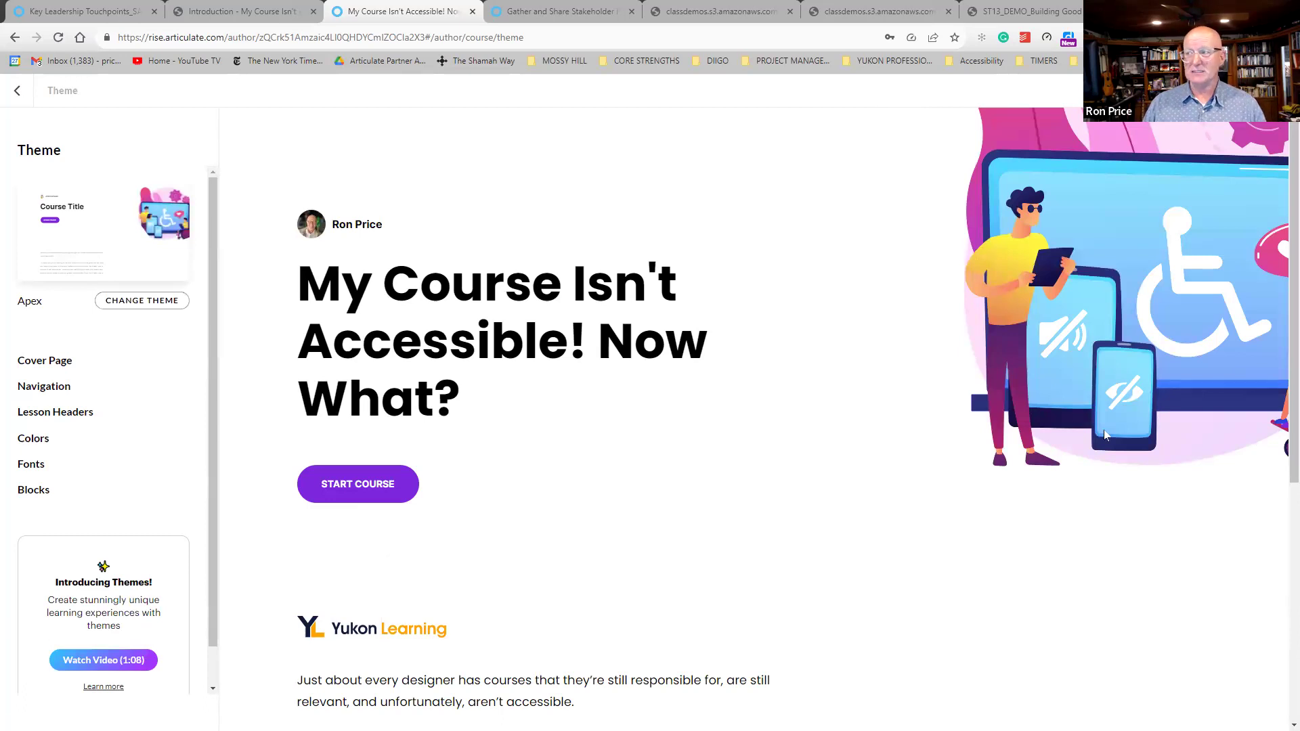
{"action": "left_click", "coordinate": [143, 311]}
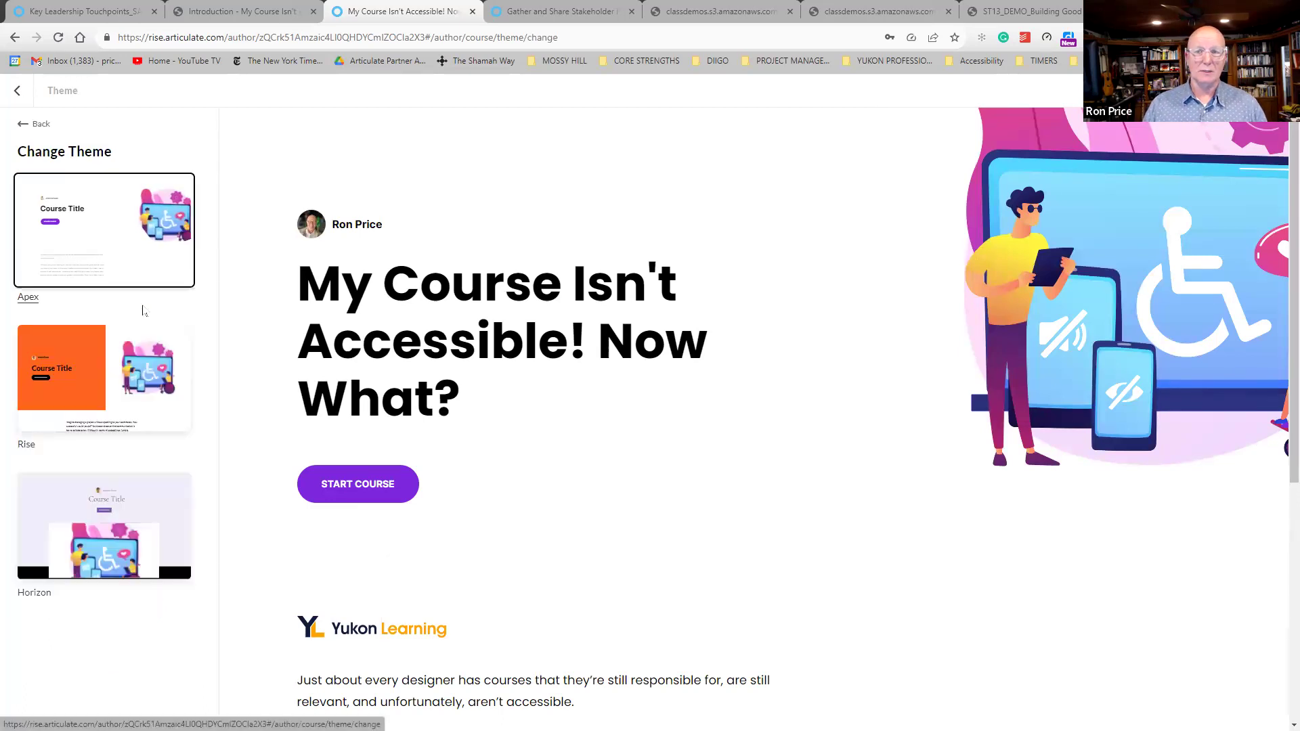
{"action": "left_click", "coordinate": [135, 371]}
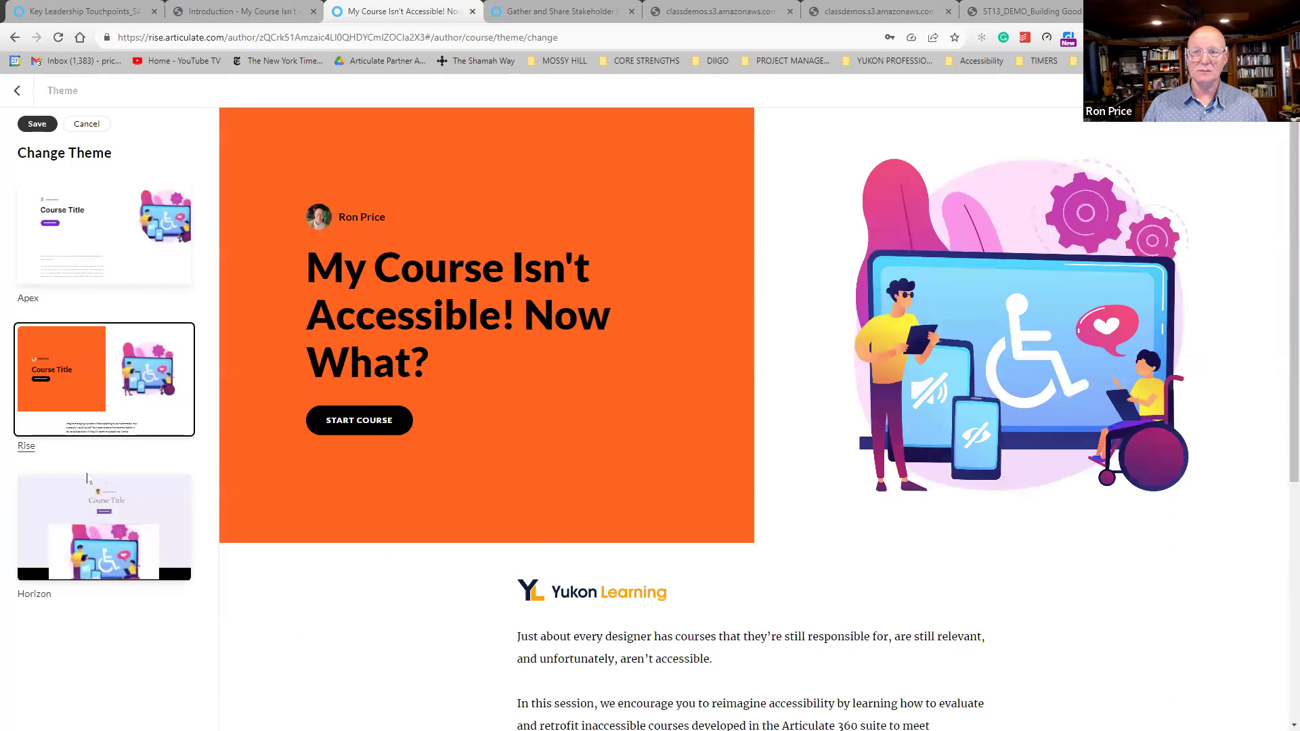
{"action": "left_click", "coordinate": [93, 535]}
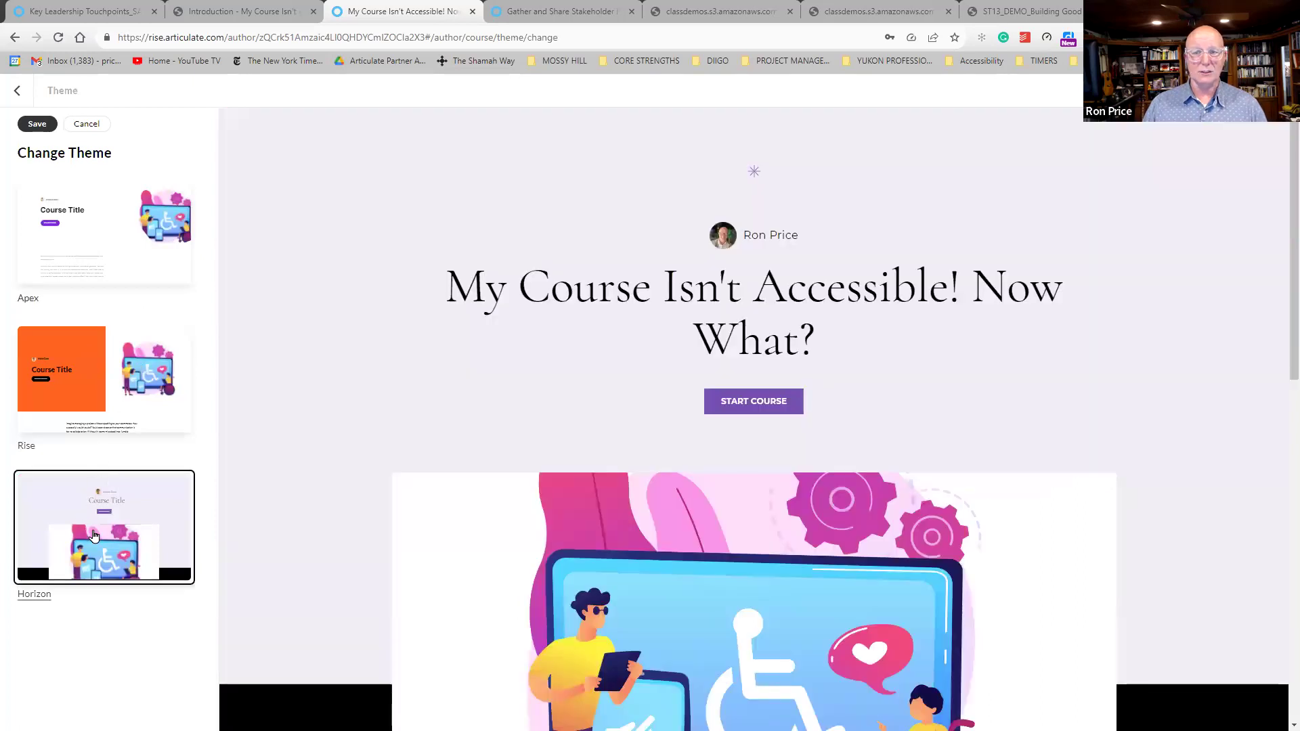
{"action": "left_click", "coordinate": [67, 401]}
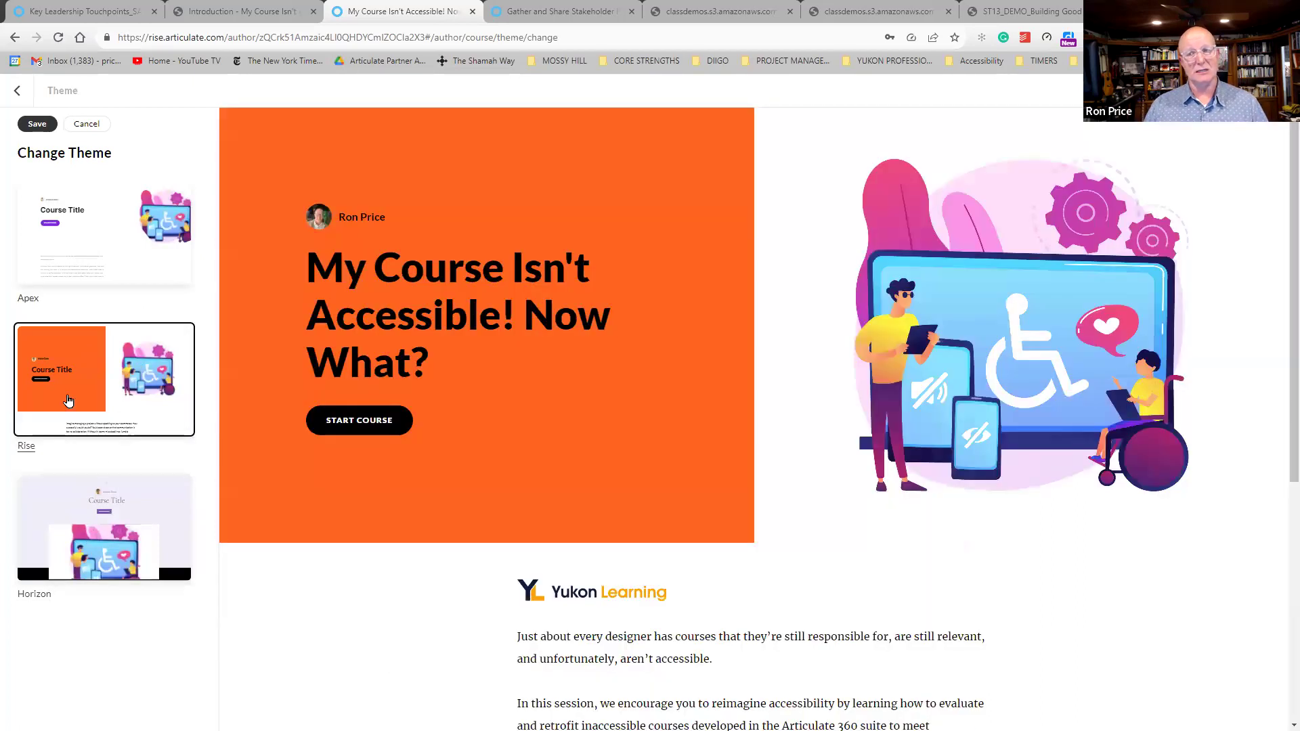
{"action": "left_click", "coordinate": [84, 256]}
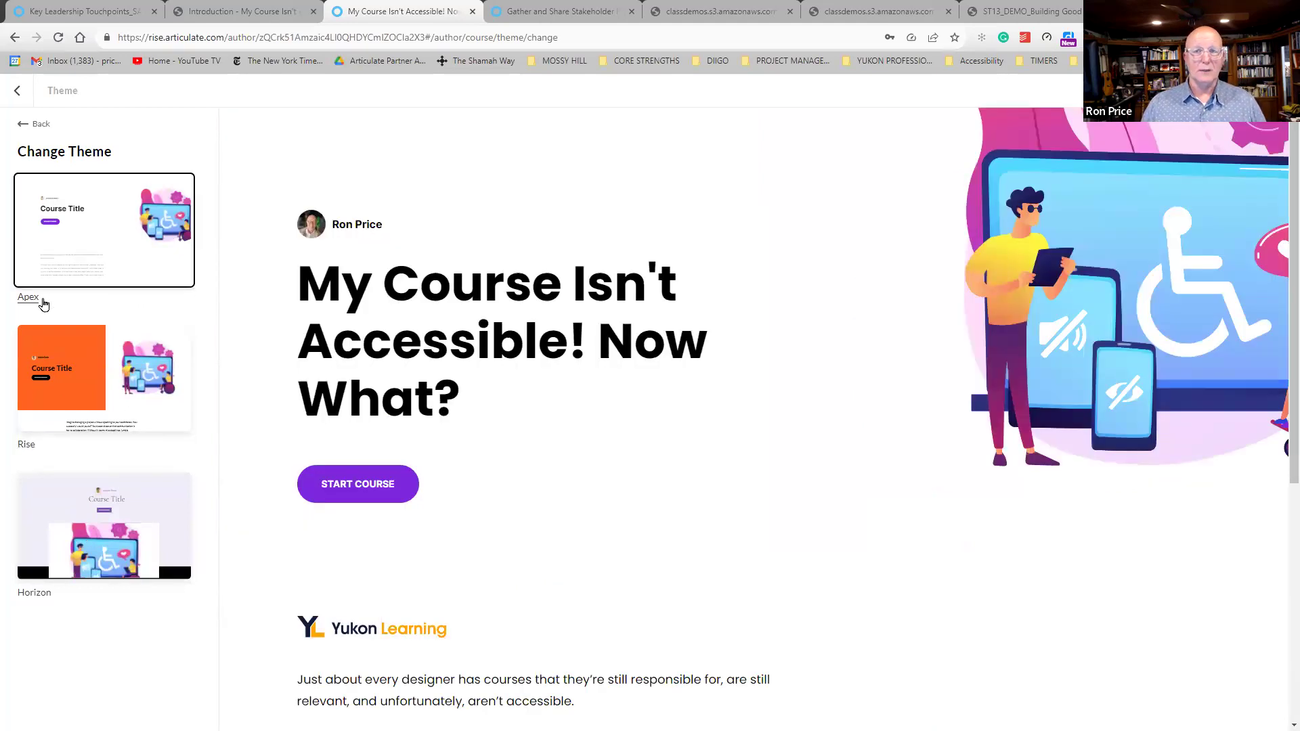
{"action": "left_click", "coordinate": [36, 127]}
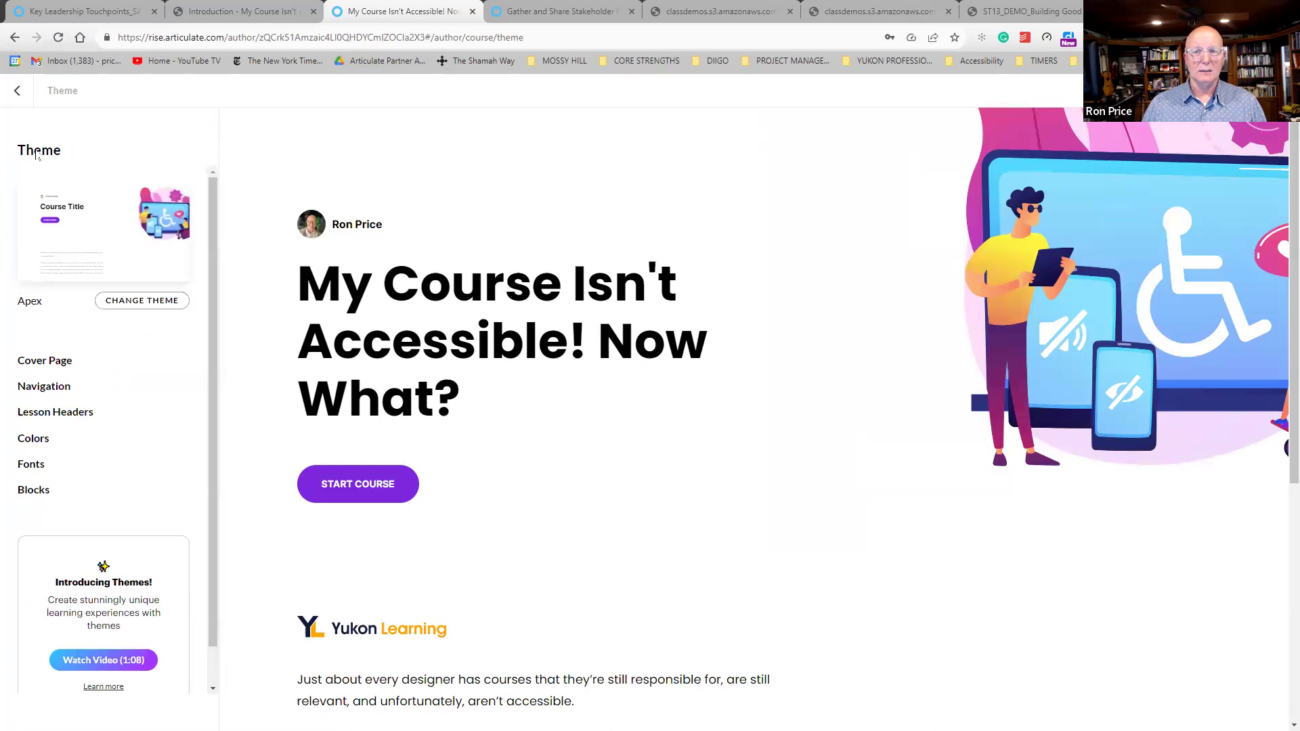
Try the Centered overlay, Left overlay and Split left layouts for the course's cover page.
{"action": "left_click", "coordinate": [46, 366]}
{"action": "scroll", "coordinate": [105, 515], "scroll_direction": "down", "scroll_amount": 4}
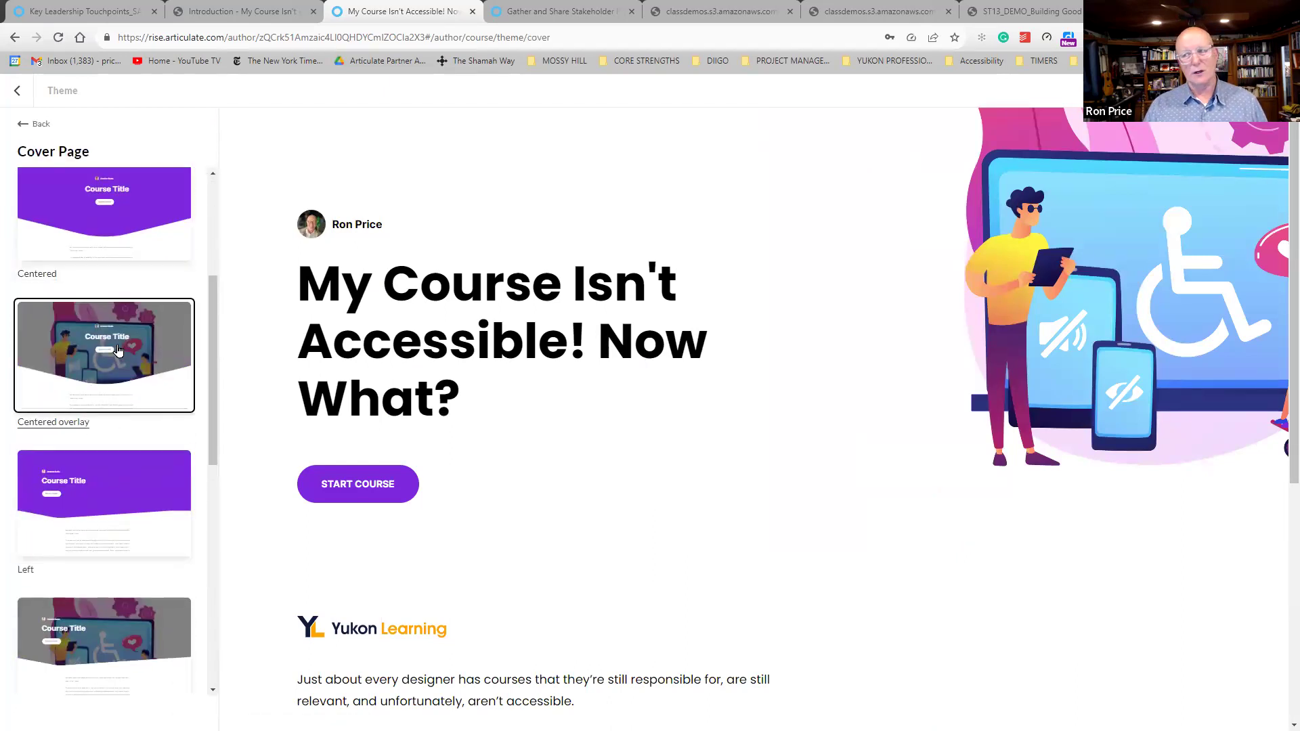
{"action": "left_click", "coordinate": [117, 352]}
{"action": "left_click", "coordinate": [115, 640]}
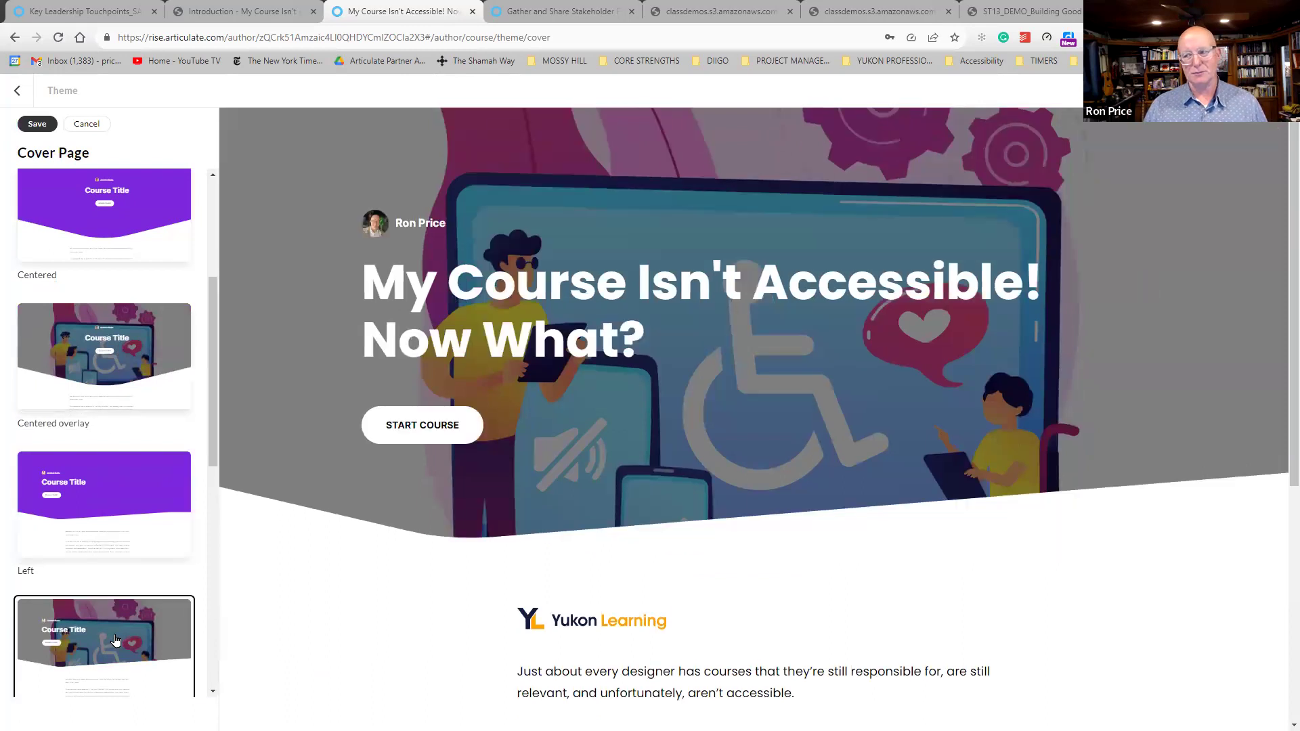
{"action": "scroll", "coordinate": [136, 610], "scroll_direction": "down", "scroll_amount": 3}
{"action": "left_click", "coordinate": [155, 591]}
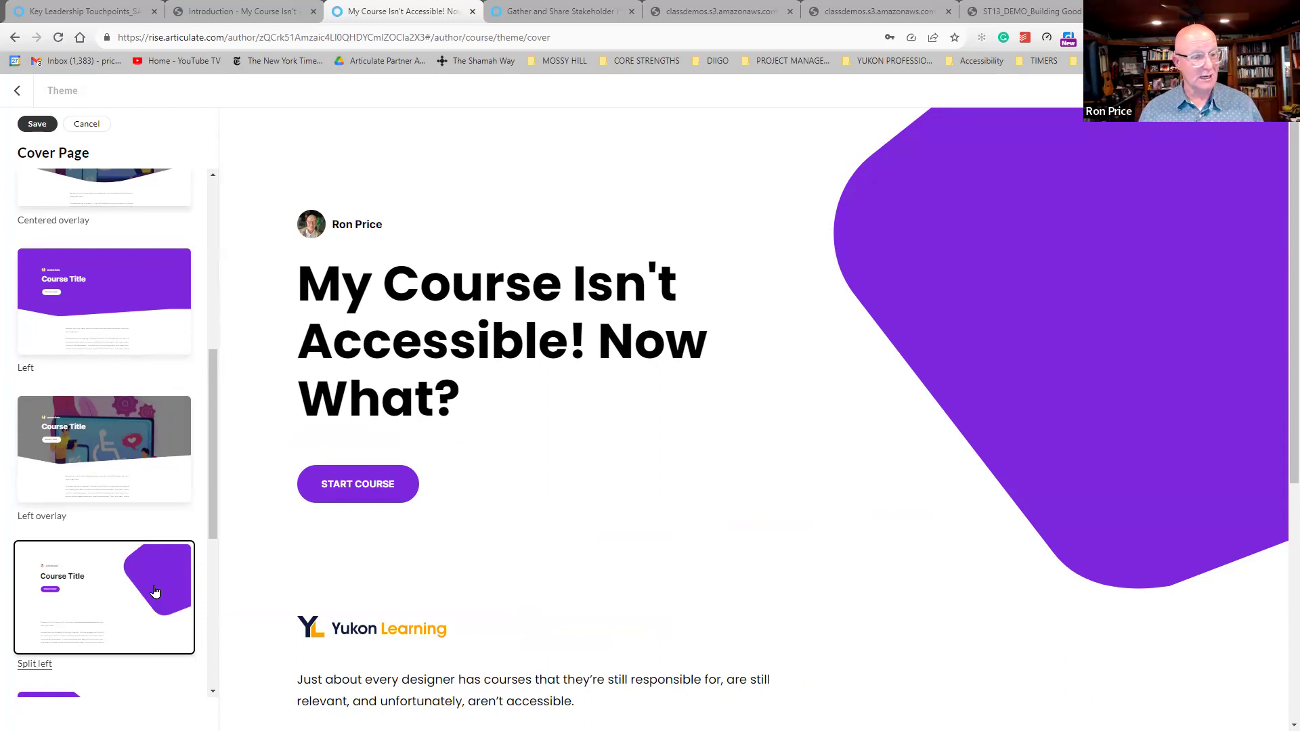
Switch to the presentation slides, advance to the next slide, and return to the course's cover page settings in the browser.
{"action": "key", "text": "alt+Tab"}
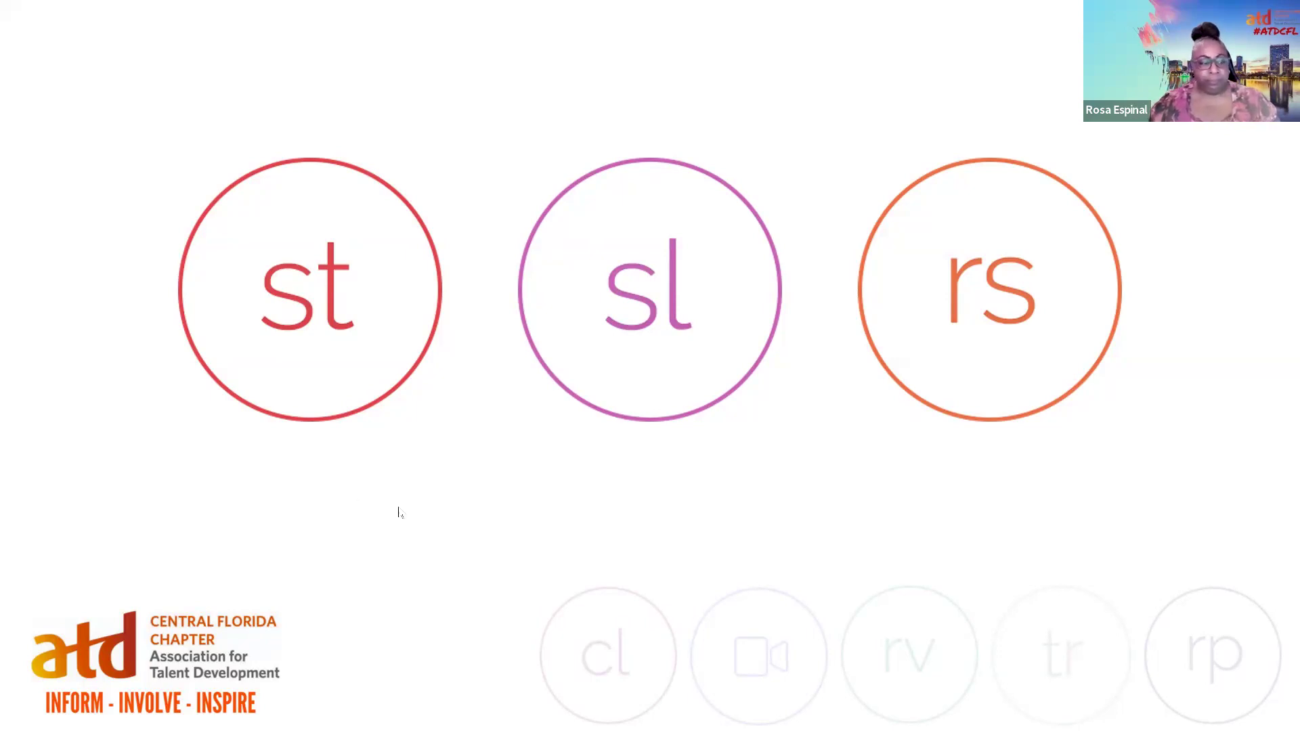
{"action": "left_click", "coordinate": [509, 522]}
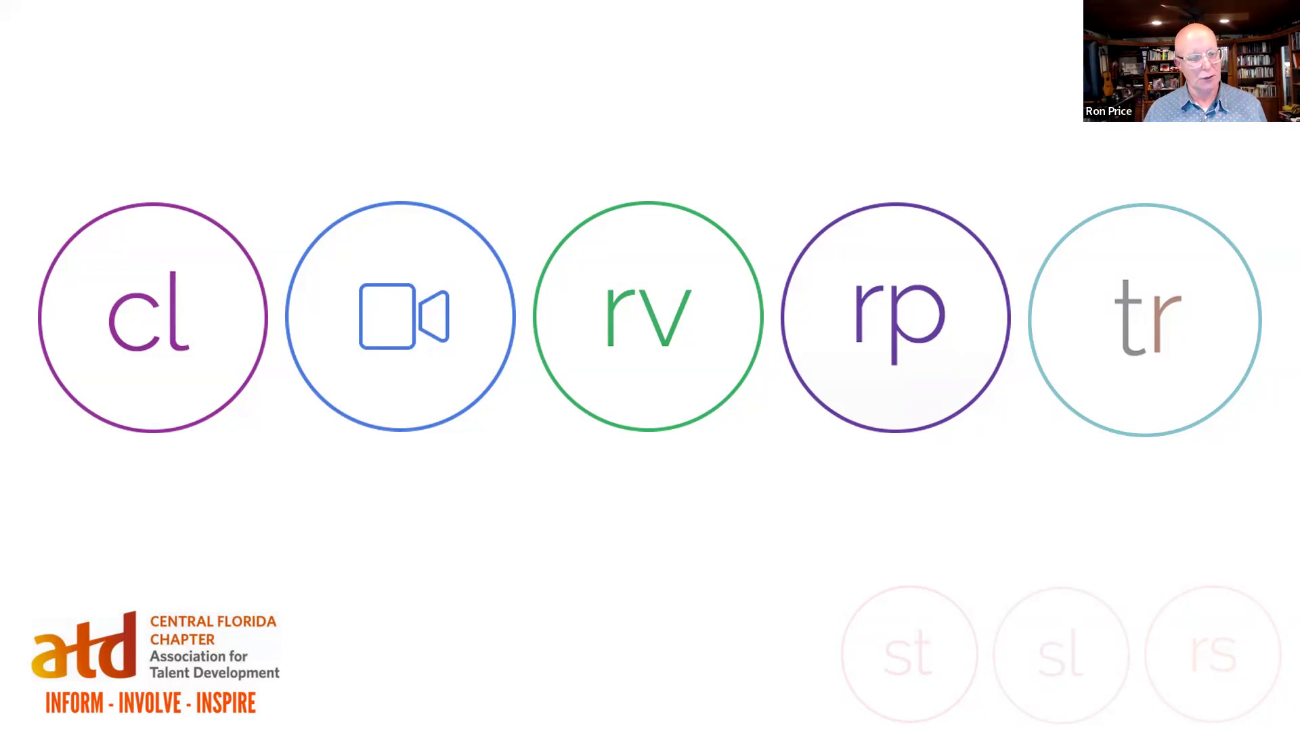
{"action": "key", "text": "alt+Tab"}
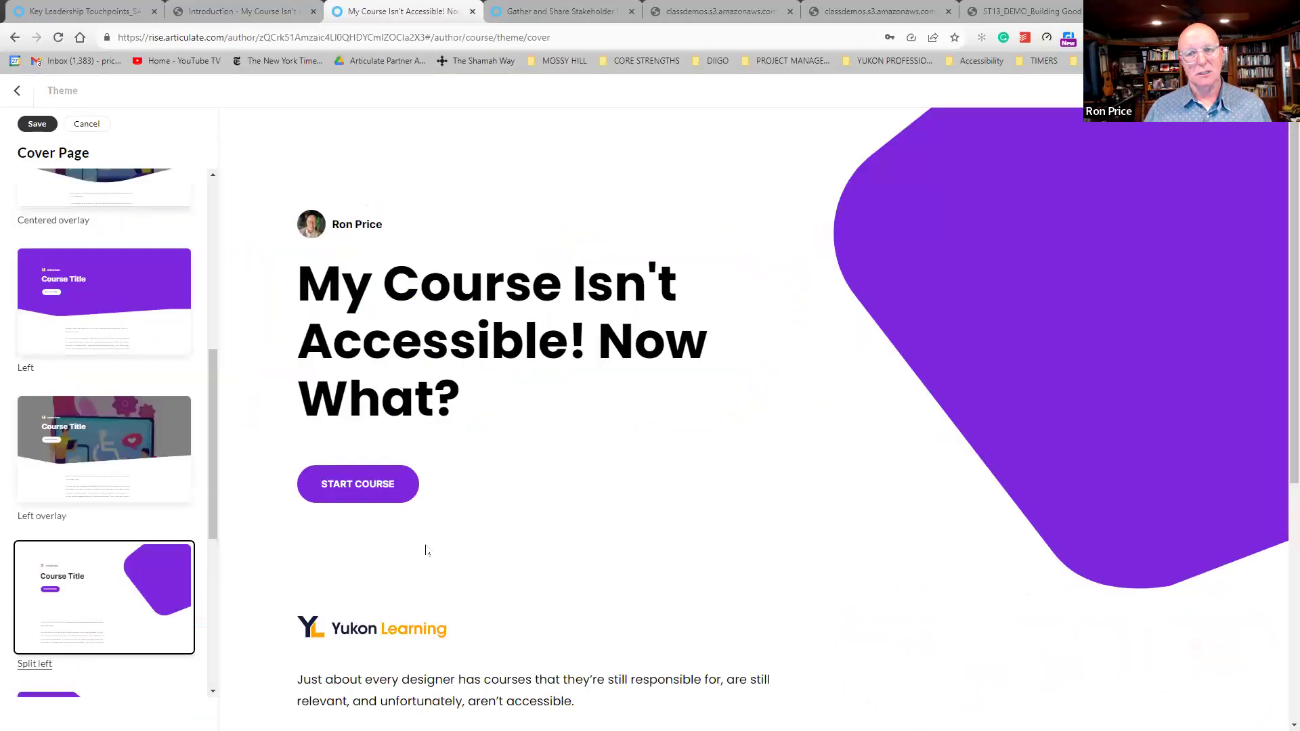
Discard the unsaved cover page layout change and return to the course outline.
{"action": "left_click", "coordinate": [18, 93]}
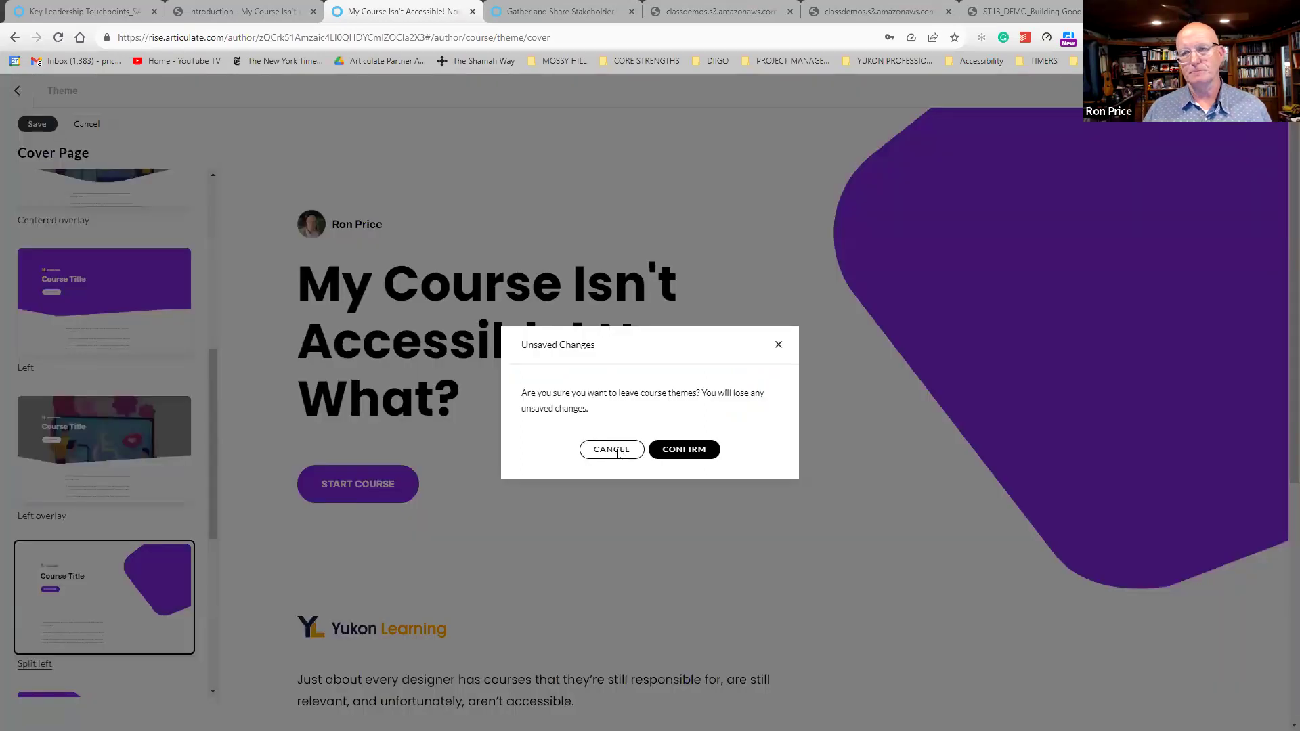
{"action": "left_click", "coordinate": [612, 450]}
{"action": "left_click", "coordinate": [87, 124]}
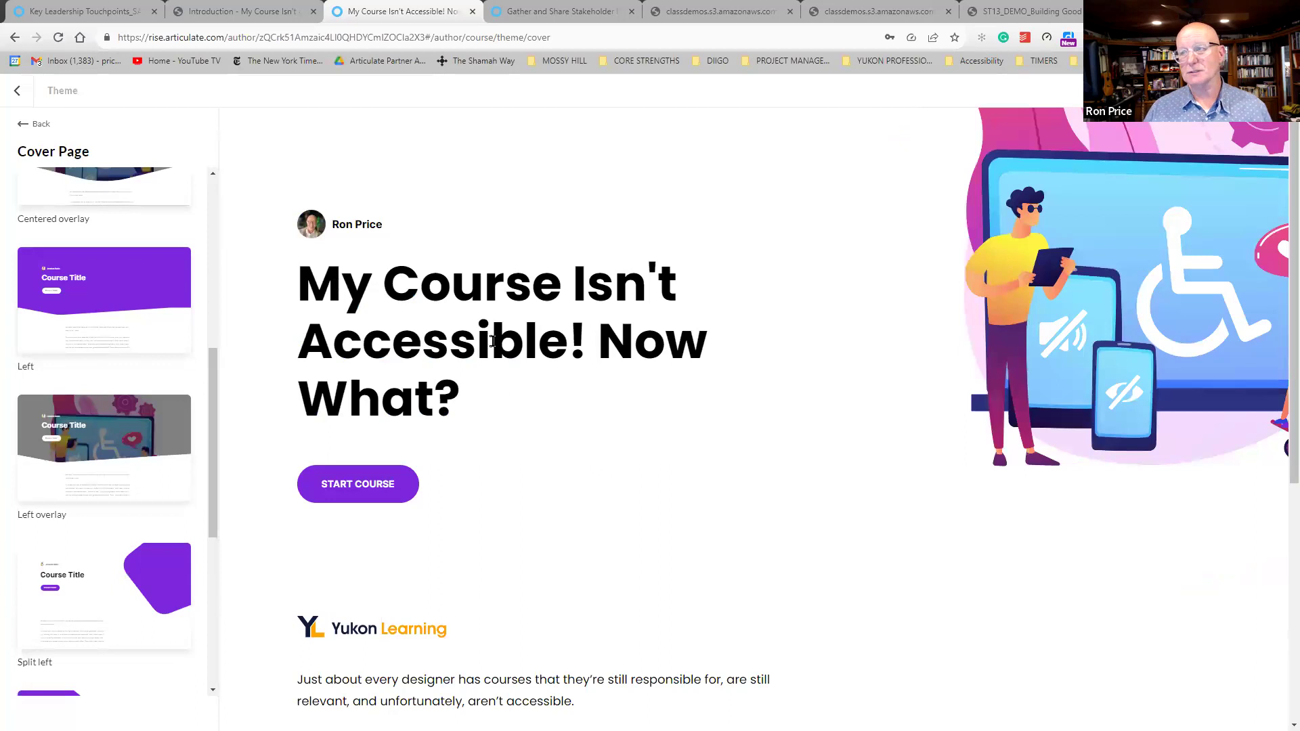
{"action": "left_click", "coordinate": [20, 94]}
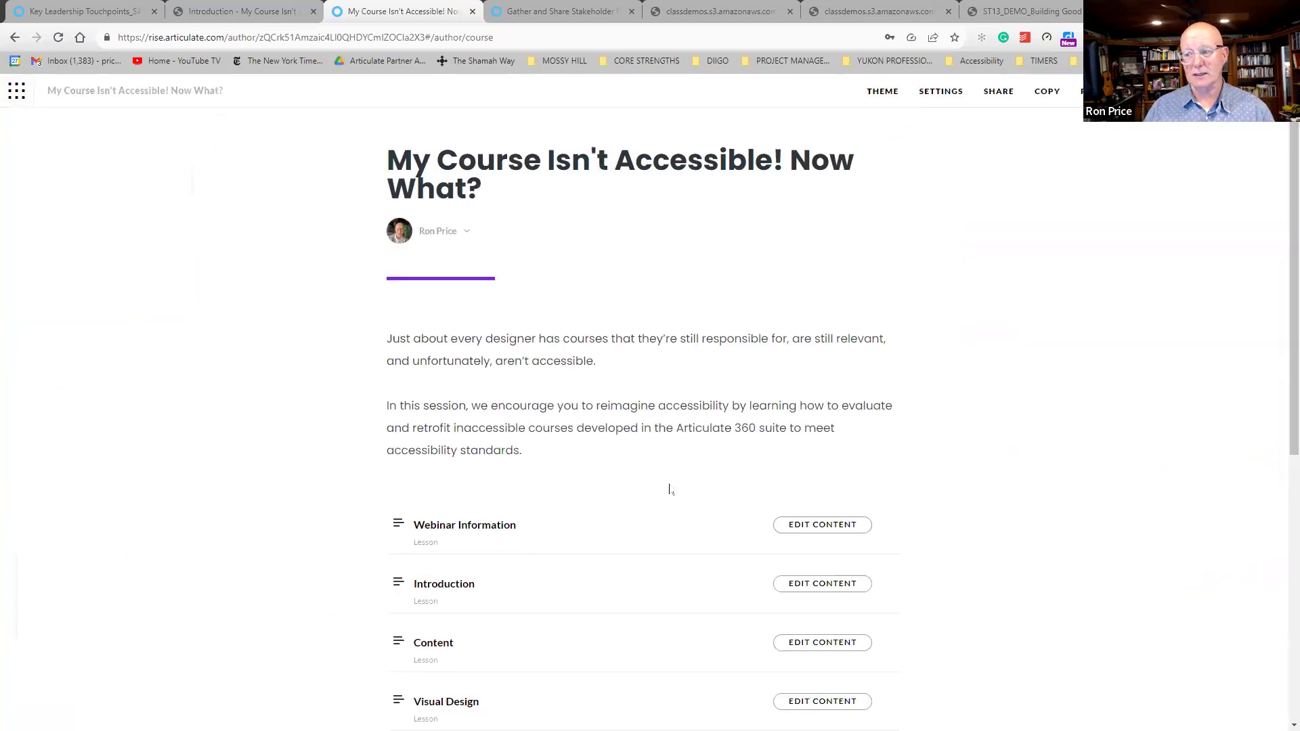
Add a lesson titled "Test" at the end of the course outline and create it as a blank lesson.
{"action": "scroll", "coordinate": [669, 489], "scroll_direction": "down", "scroll_amount": 7}
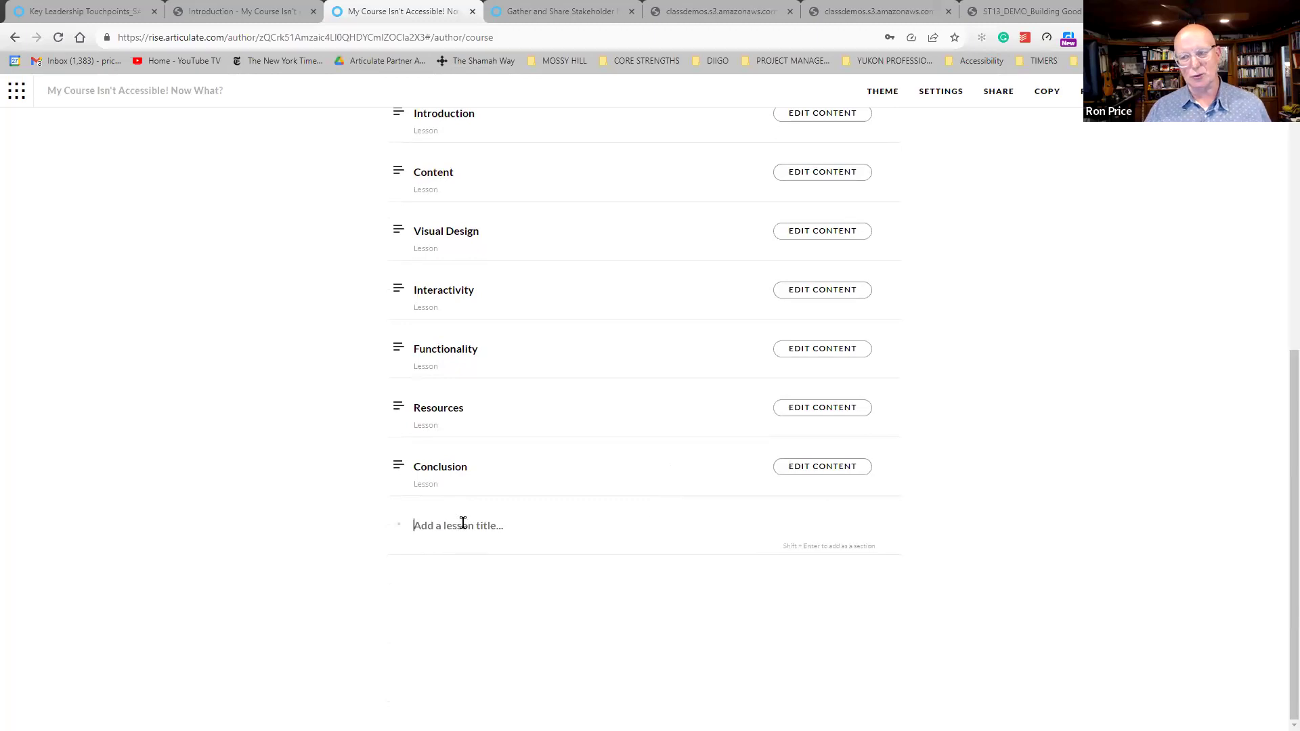
{"action": "type", "text": "Test"}
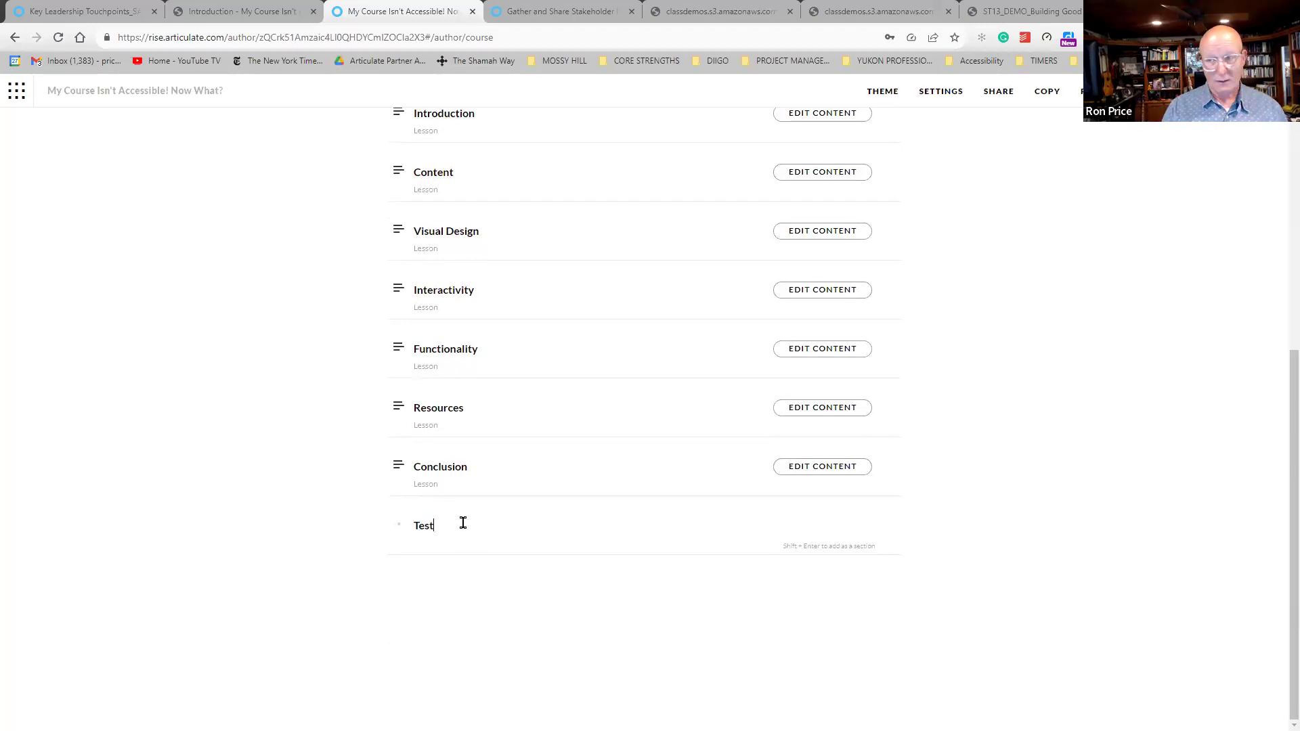
{"action": "key", "text": "Return"}
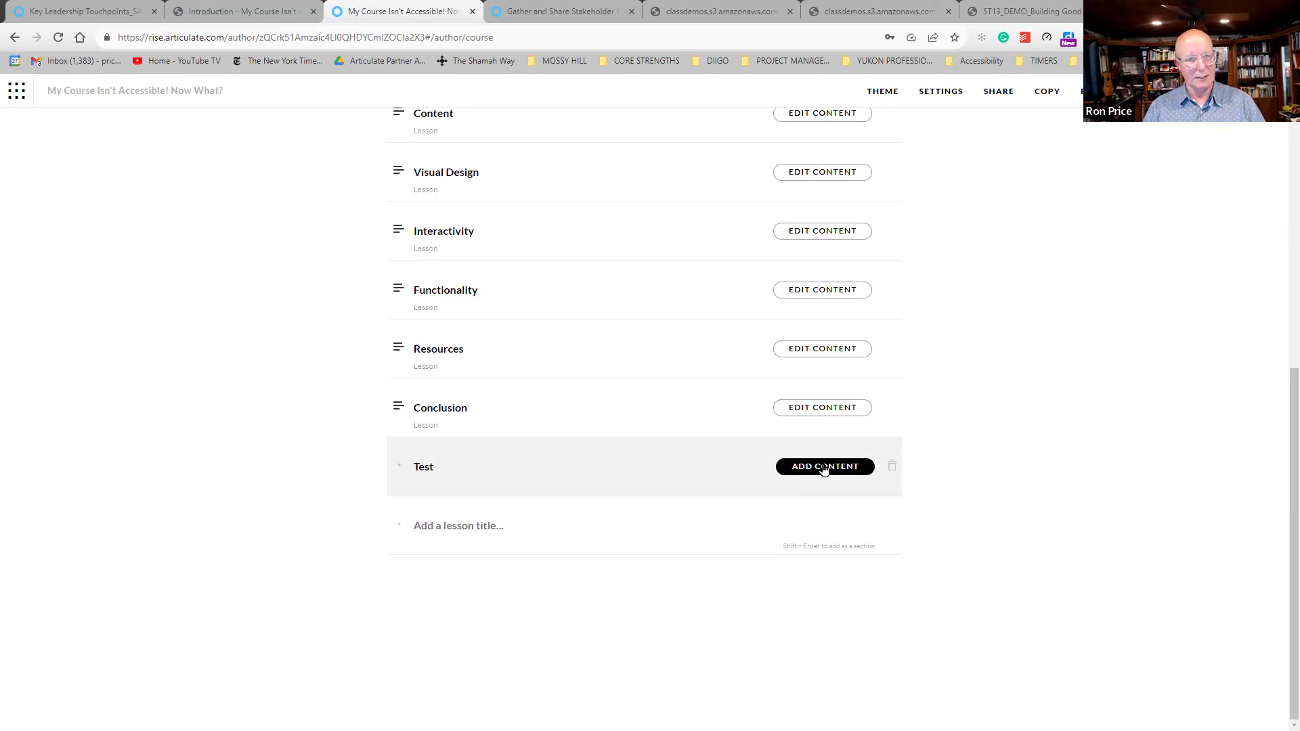
{"action": "left_click", "coordinate": [824, 468]}
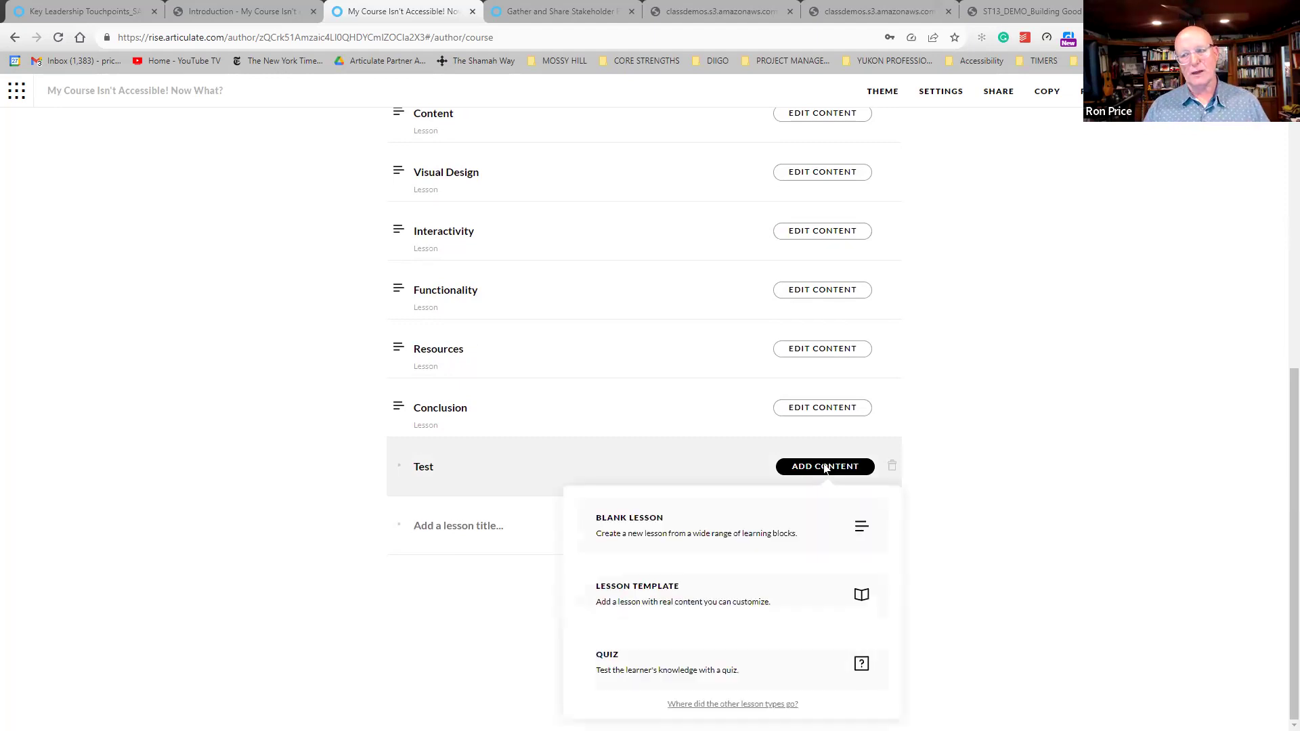
{"action": "left_click", "coordinate": [686, 534]}
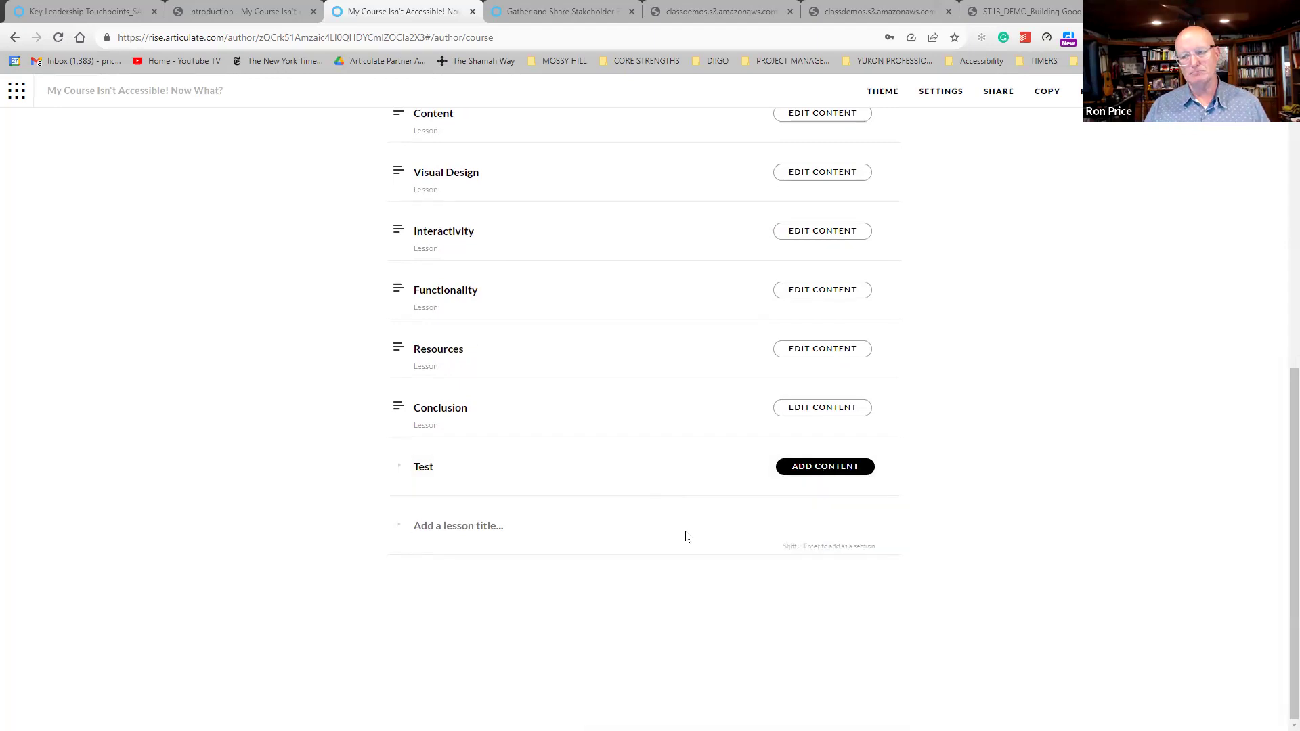
Add a Labeled graphic block from the Interactive category of the block library to the Test lesson.
{"action": "left_click", "coordinate": [420, 363]}
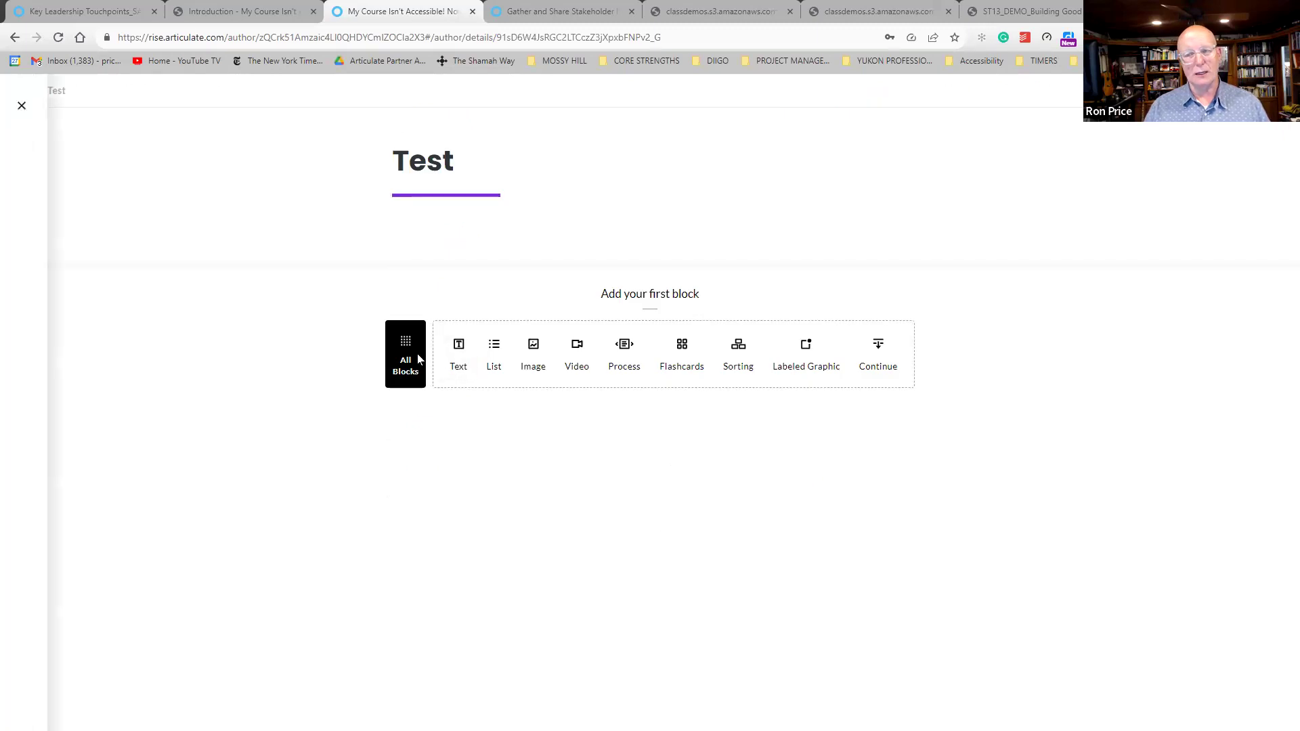
{"action": "left_click", "coordinate": [82, 370]}
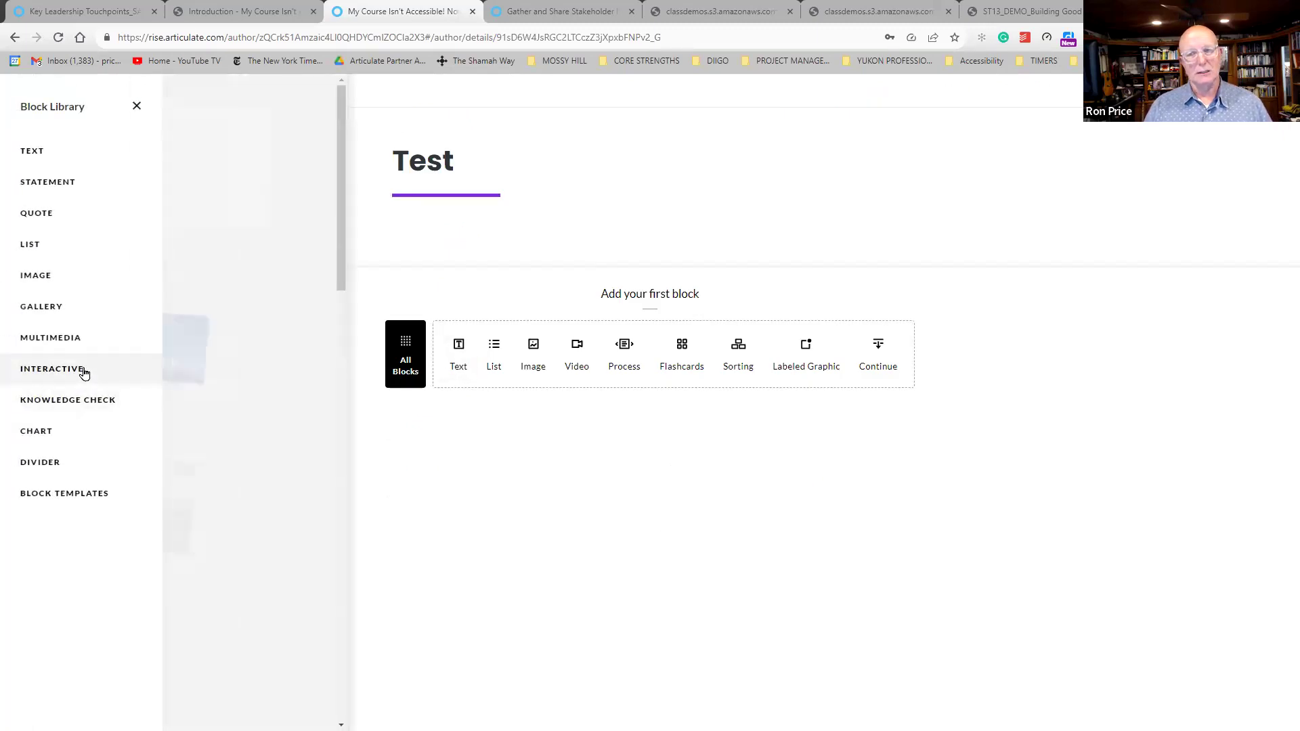
{"action": "scroll", "coordinate": [281, 431], "scroll_direction": "down", "scroll_amount": 2}
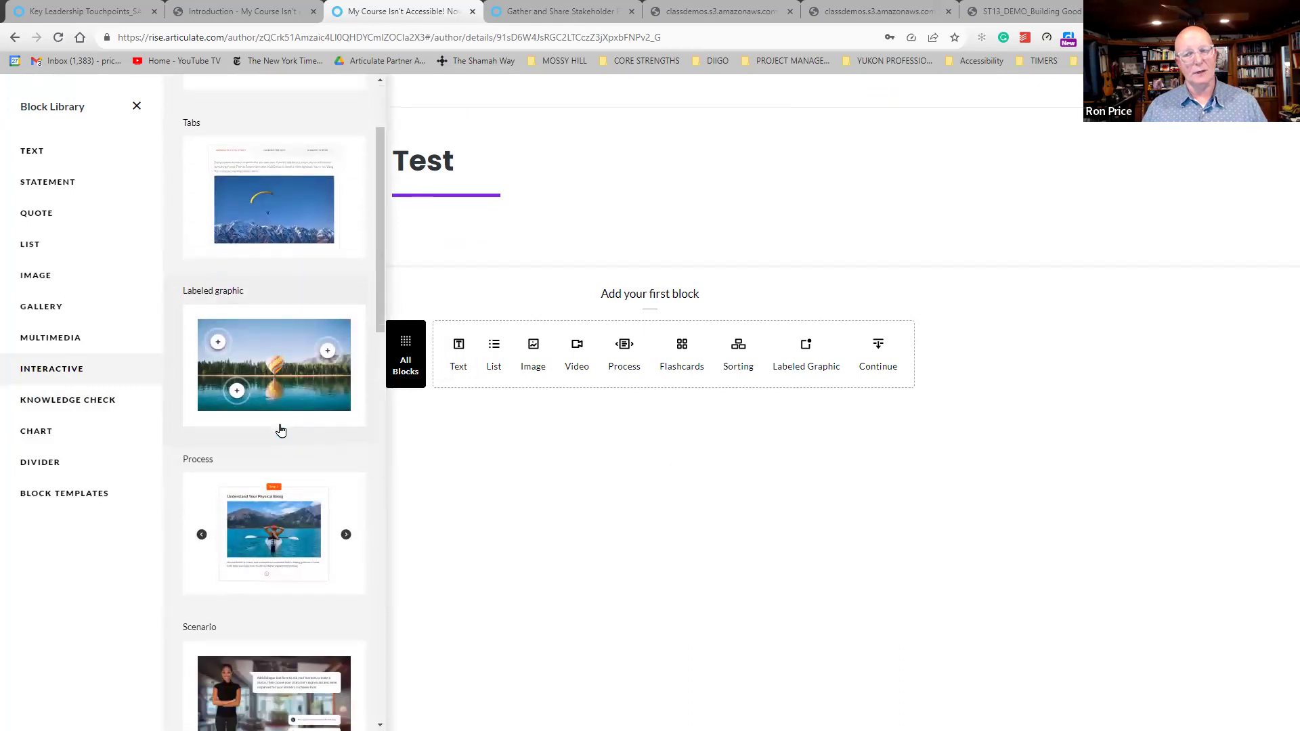
{"action": "left_click", "coordinate": [264, 370]}
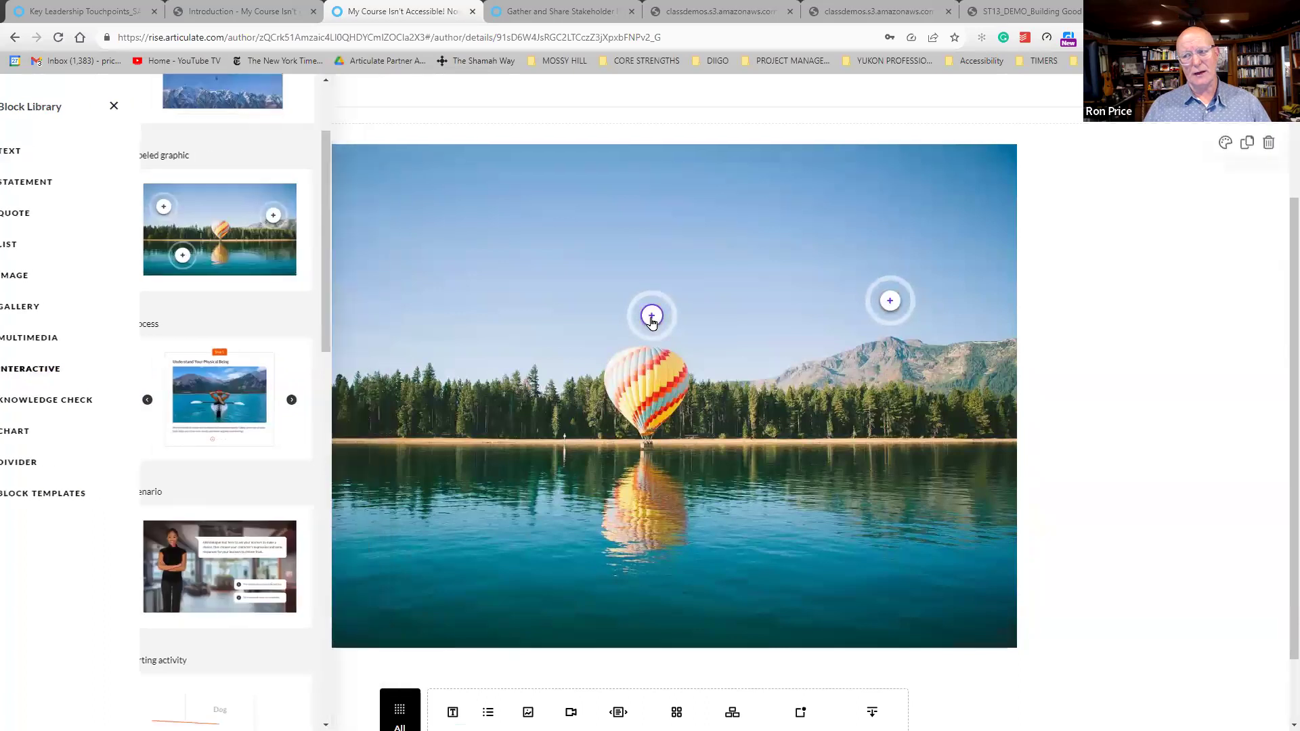
Preview the Item 1 and Item 2 markers on the labeled graphic and close the open marker card.
{"action": "left_click", "coordinate": [653, 316]}
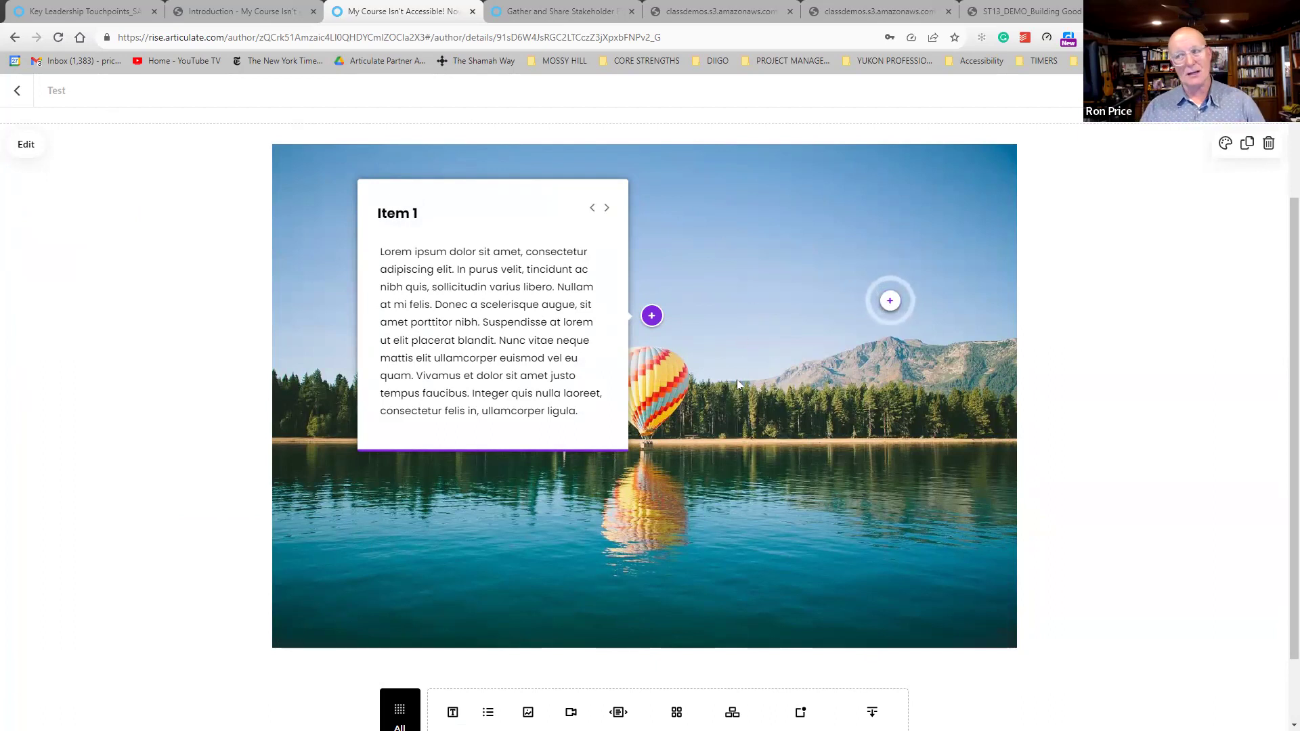
{"action": "left_click", "coordinate": [891, 302]}
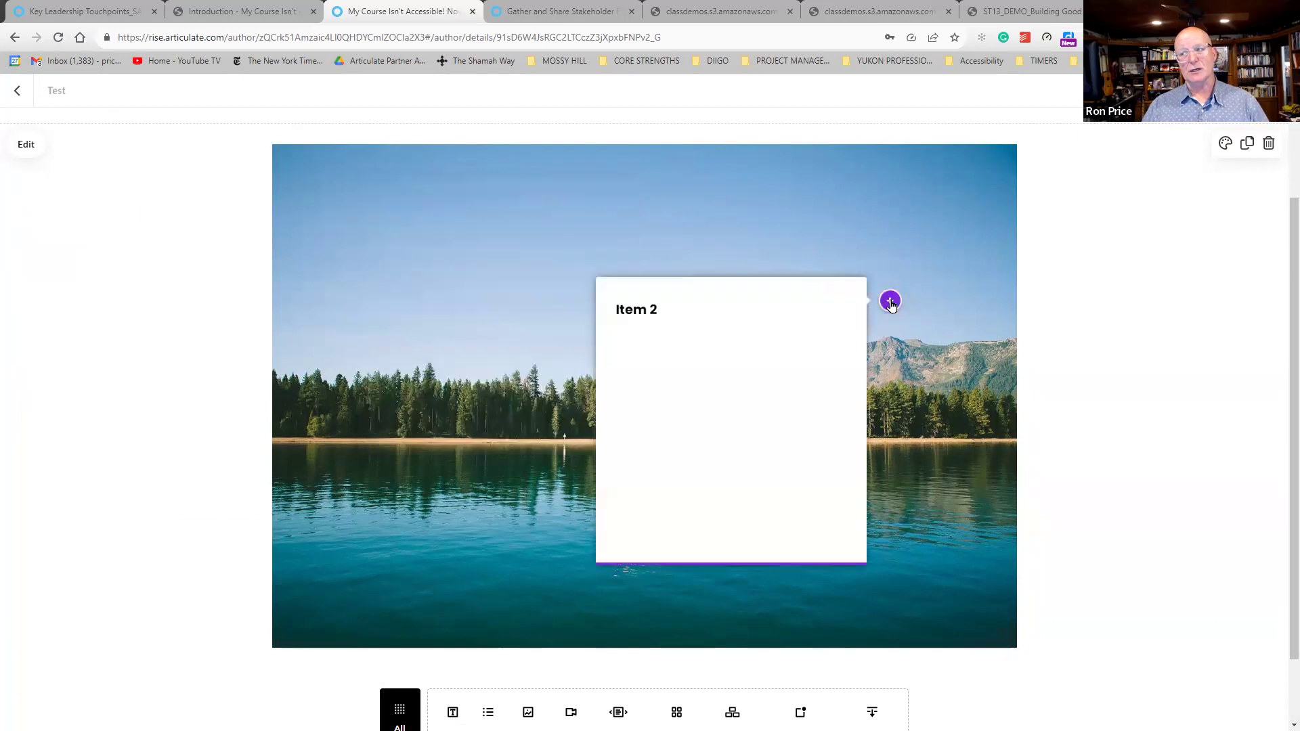
{"action": "left_click", "coordinate": [451, 446]}
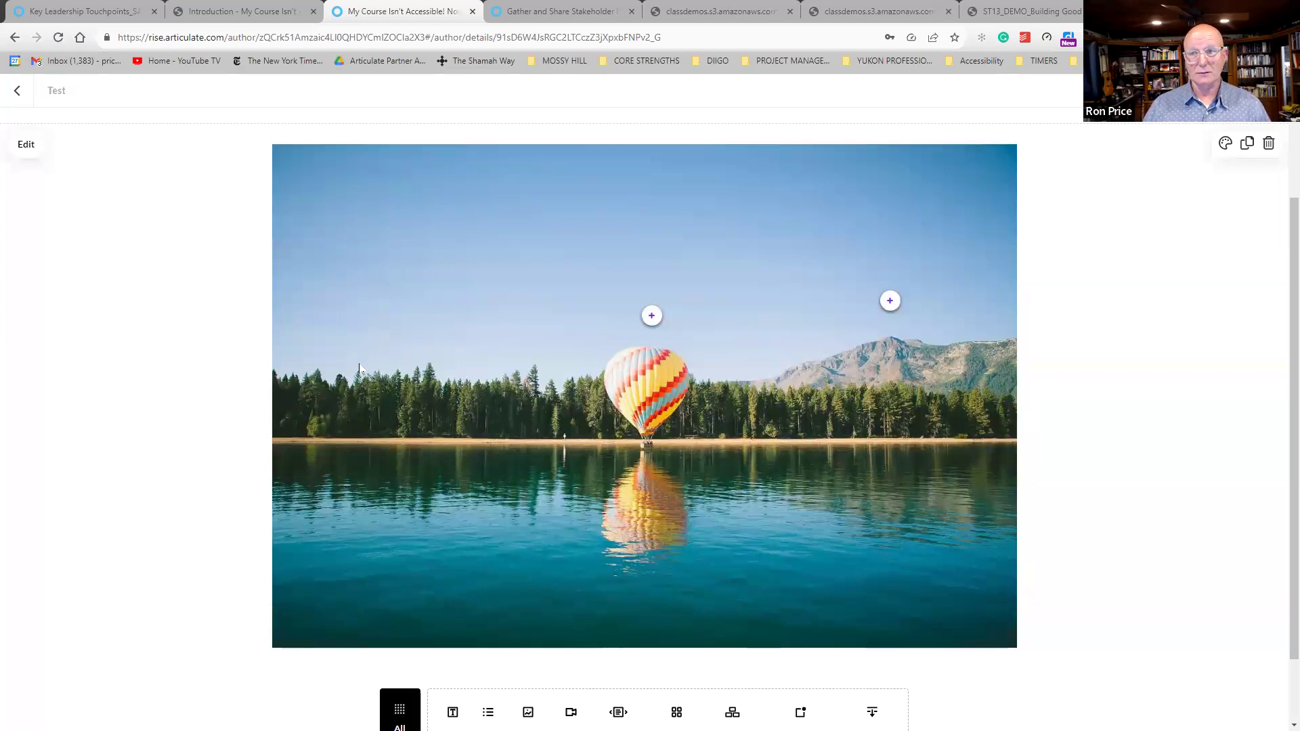
{"action": "scroll", "coordinate": [646, 501], "scroll_direction": "down", "scroll_amount": 1}
{"action": "scroll", "coordinate": [647, 504], "scroll_direction": "down", "scroll_amount": 1}
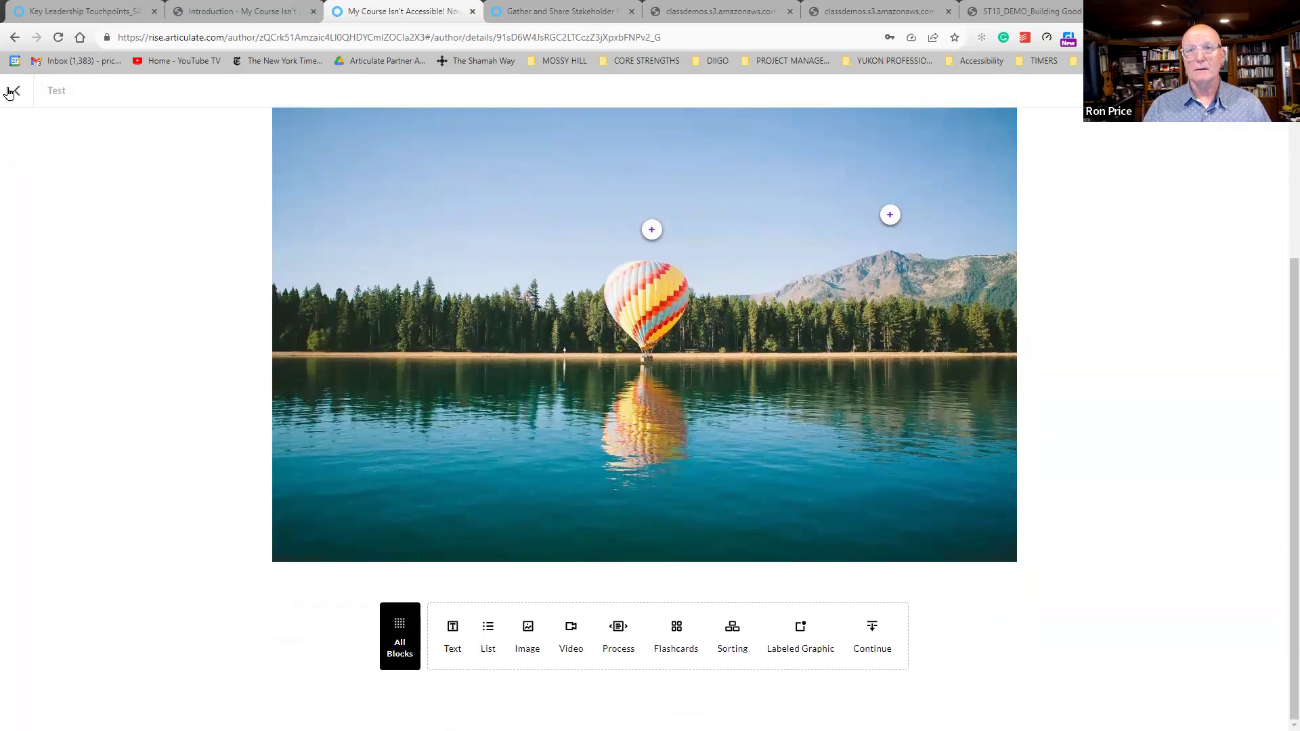
{"action": "scroll", "coordinate": [532, 332], "scroll_direction": "up", "scroll_amount": 3}
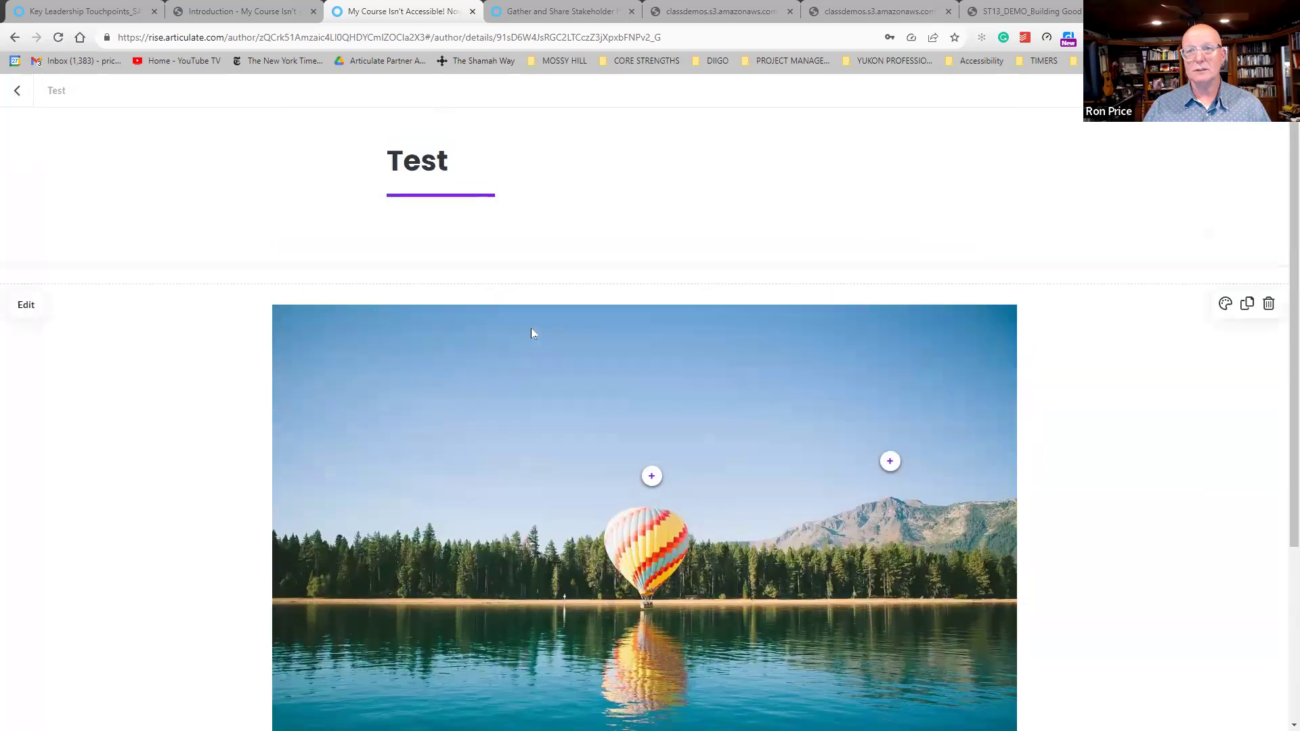
Edit the labeled graphic and place four new markers on the image: two in the sky and two near the shoreline.
{"action": "left_click", "coordinate": [29, 308]}
{"action": "left_click", "coordinate": [506, 521]}
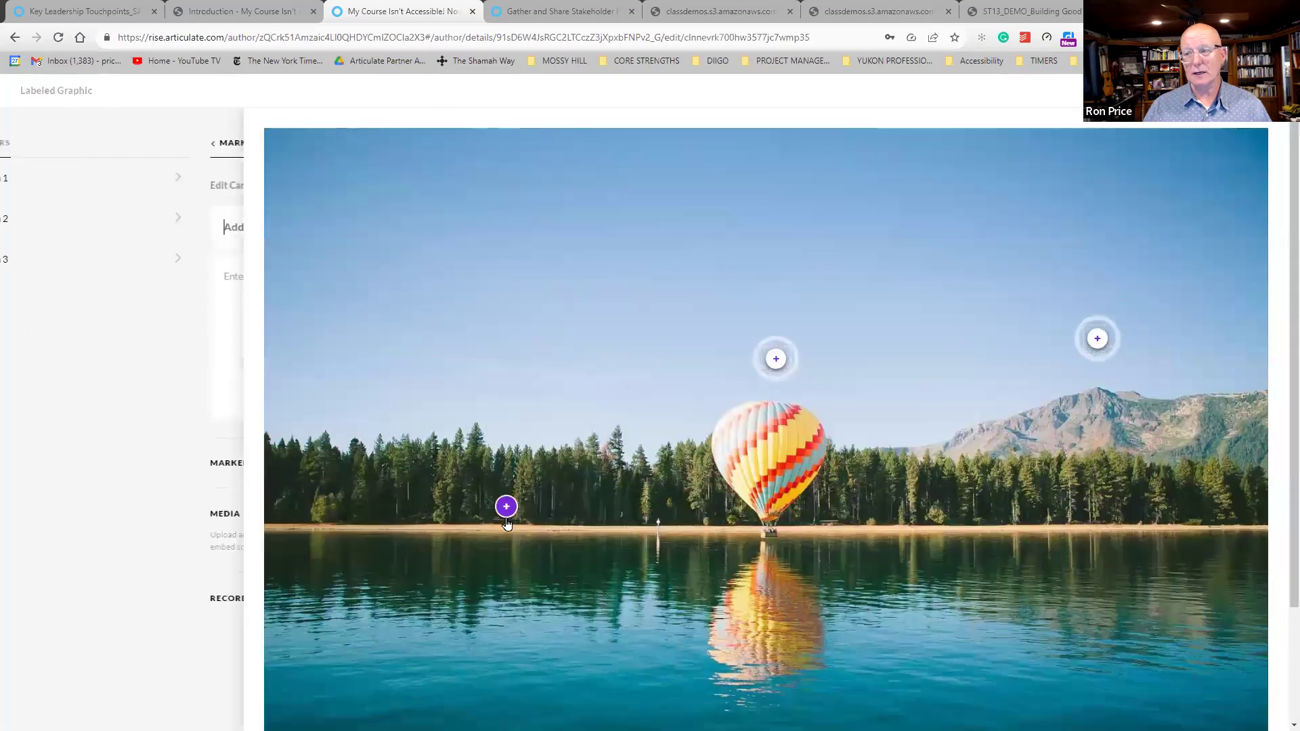
{"action": "left_click", "coordinate": [466, 307]}
{"action": "left_click", "coordinate": [917, 529]}
{"action": "left_click", "coordinate": [967, 233]}
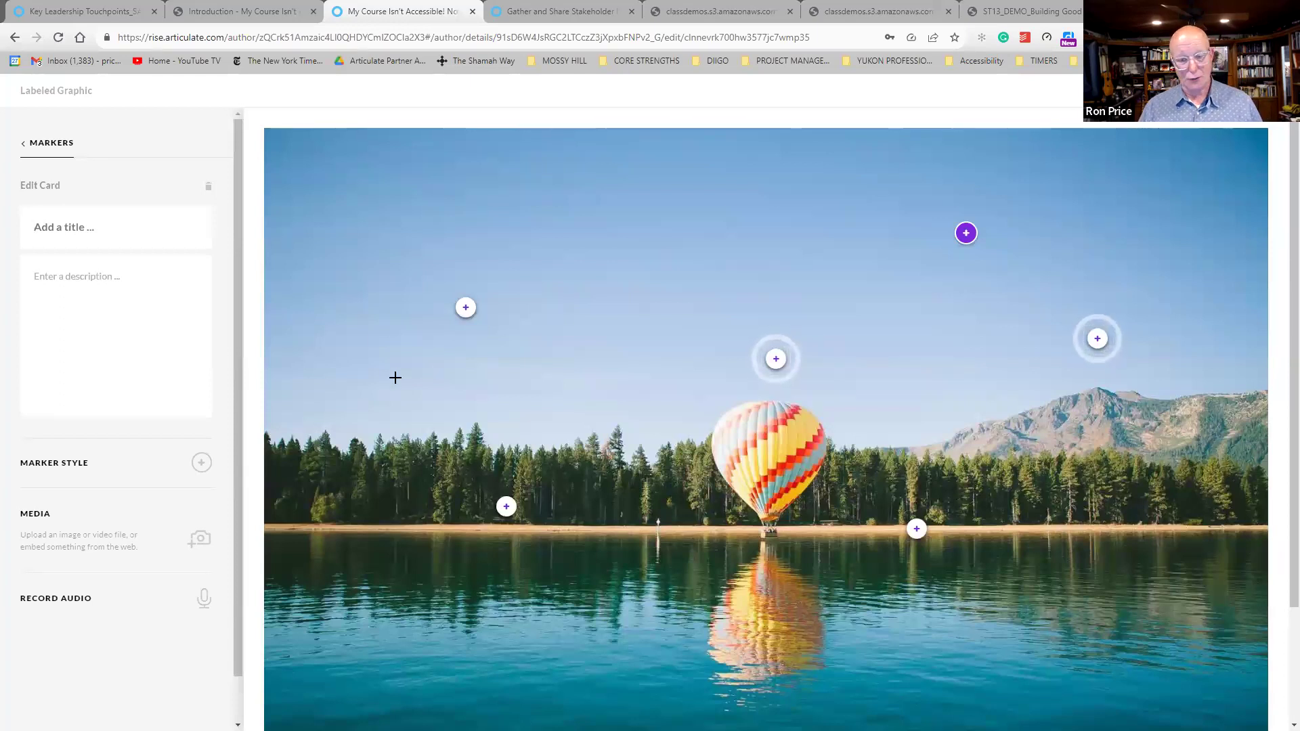
Switch to the Key_Leadership_Touchpoints_SAMPLE project in Articulate Storyline and open the Content Library 360 characters for slide 2.3.
{"action": "key", "text": "alt+Tab"}
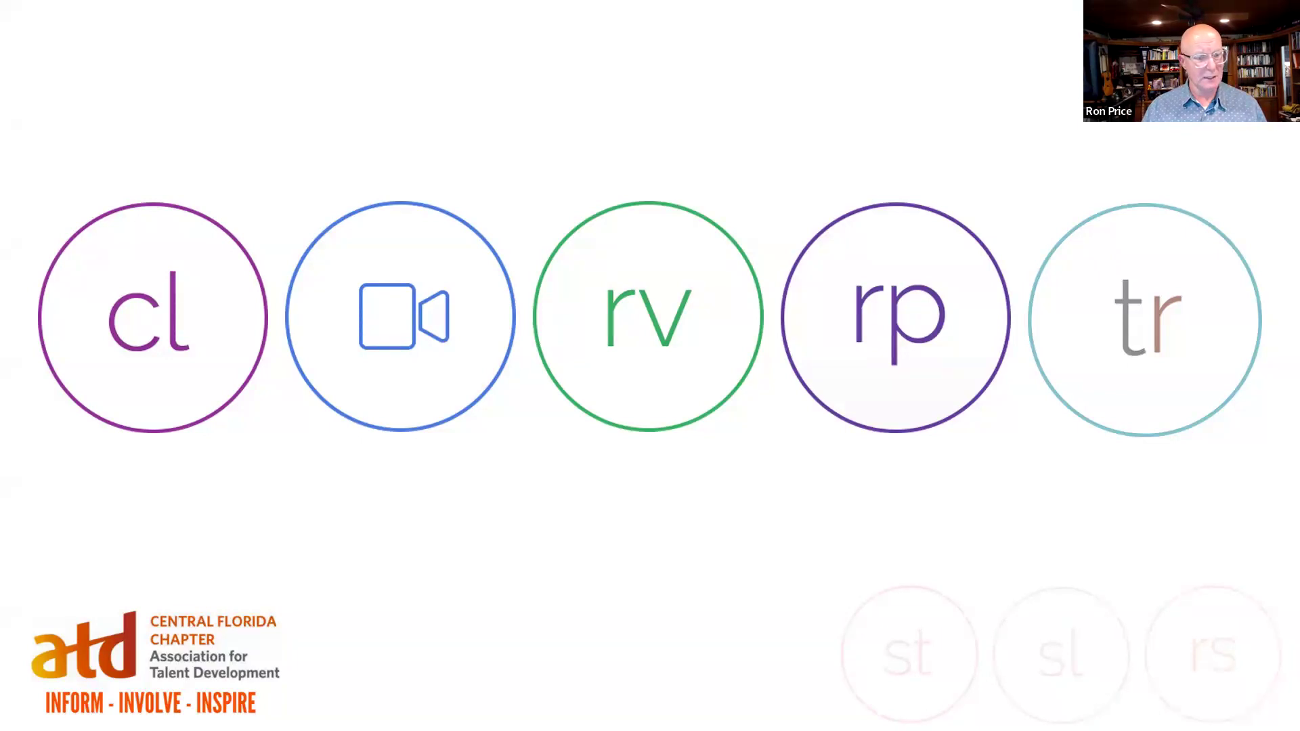
{"action": "key", "text": "alt+Tab"}
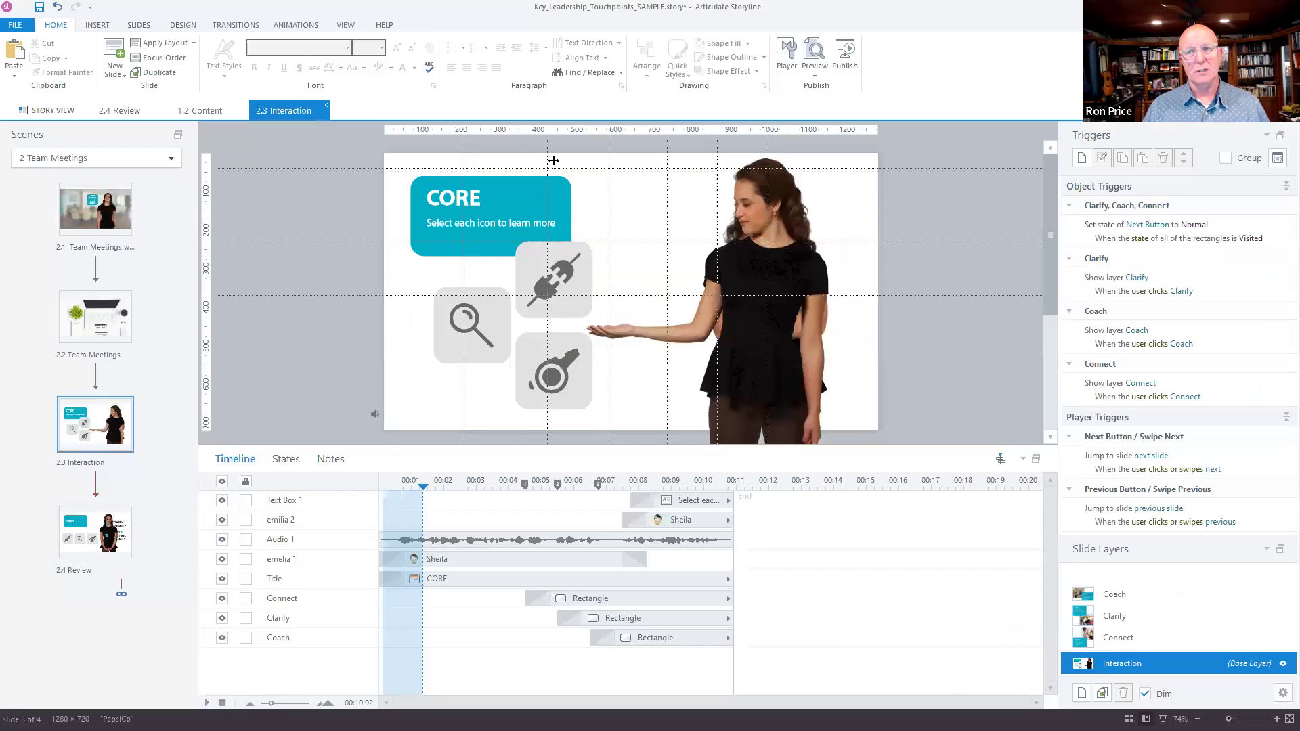
{"action": "left_click", "coordinate": [96, 25]}
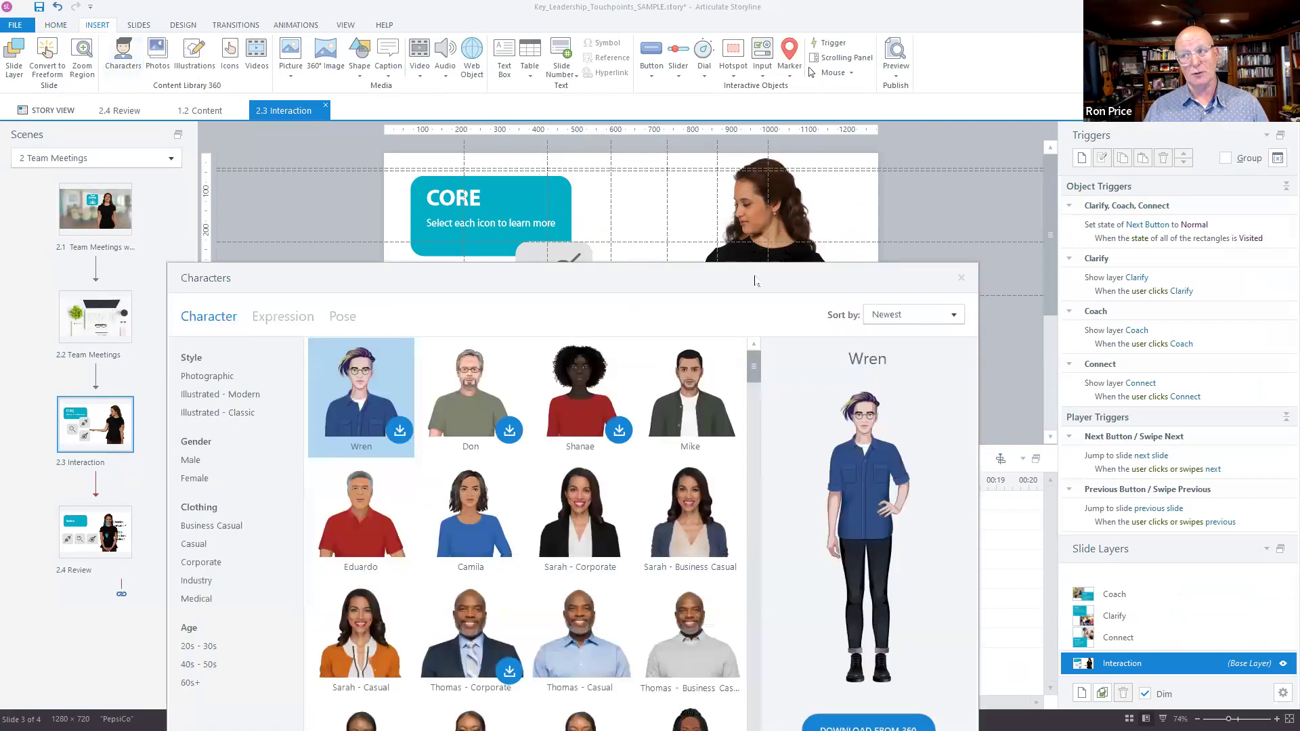
{"action": "left_click_drag", "start_coordinate": [738, 278], "coordinate": [762, 86]}
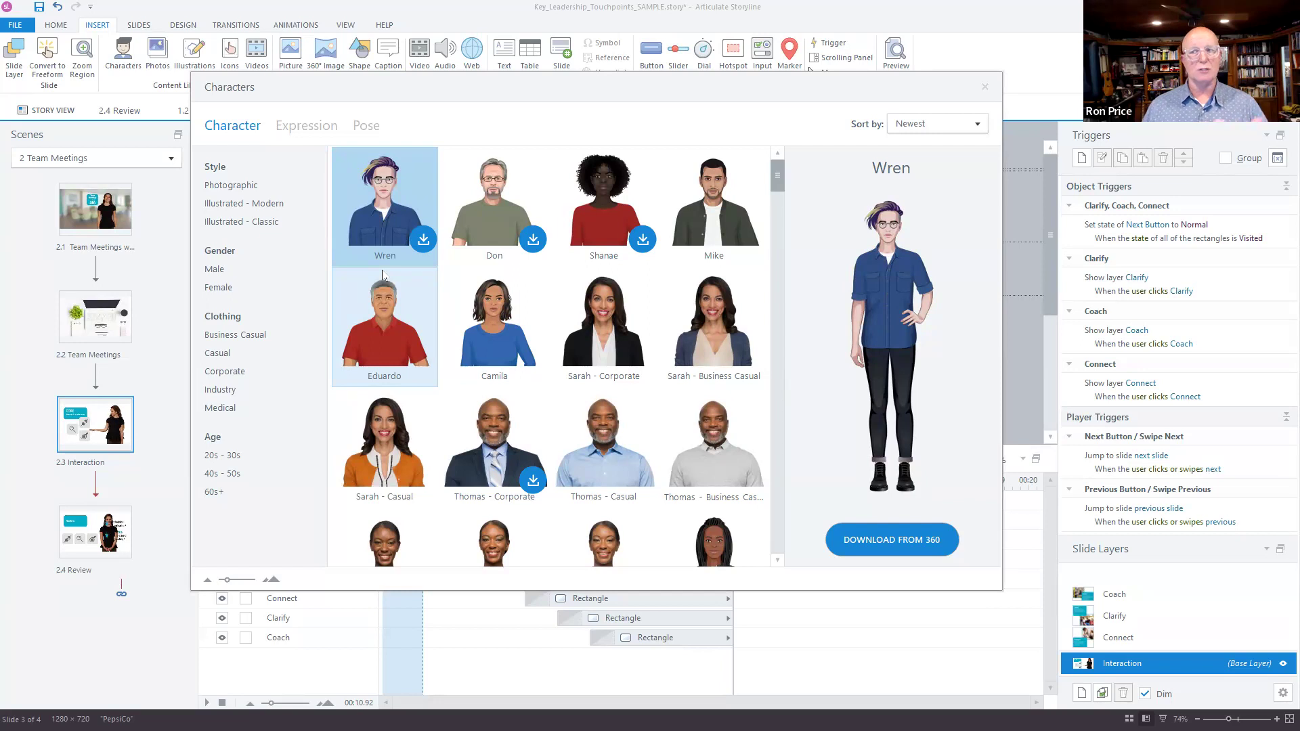
{"action": "mouse_move", "coordinate": [397, 218]}
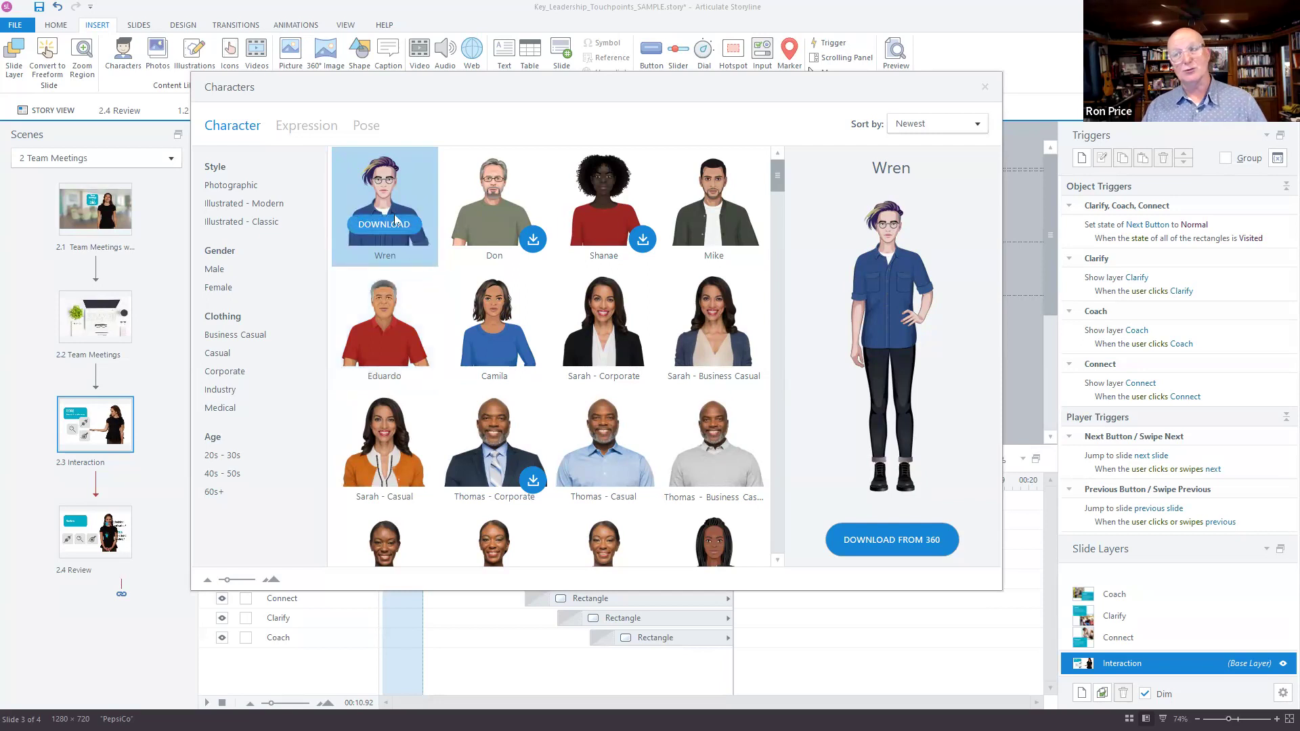
{"action": "mouse_move", "coordinate": [603, 231]}
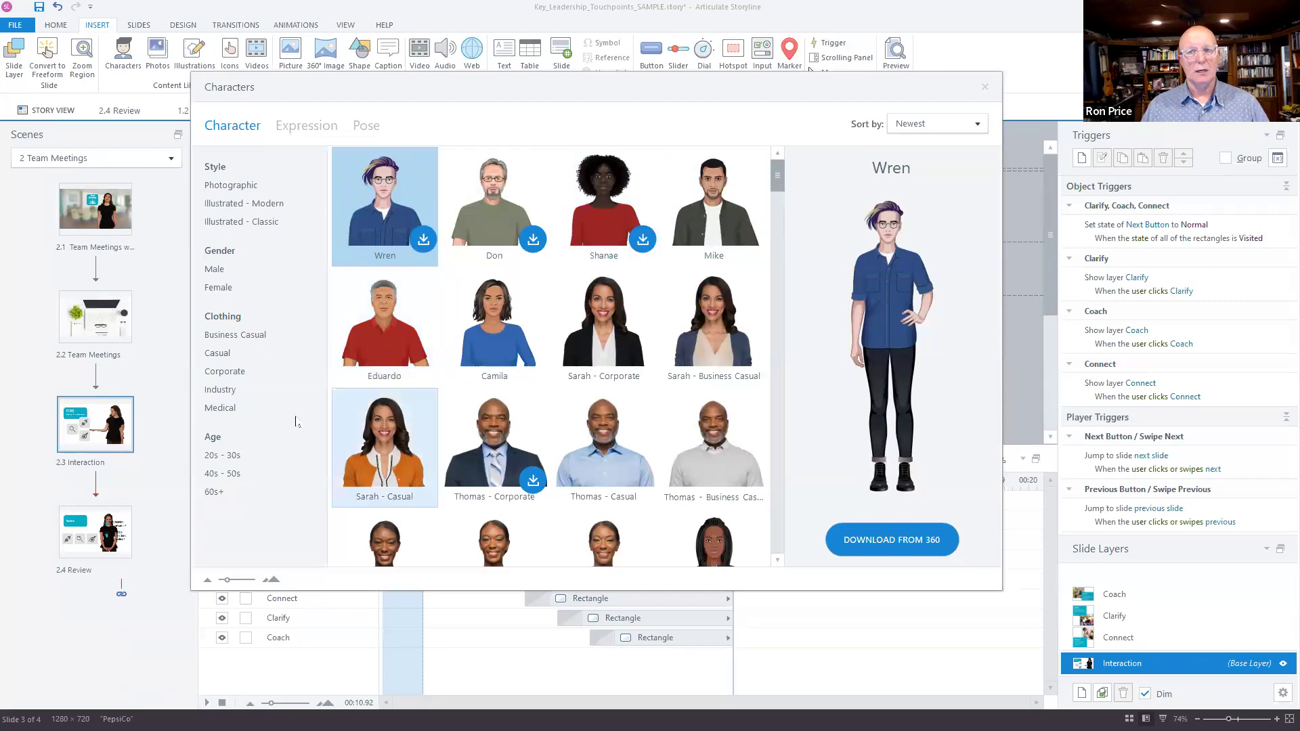
Filter the characters by different combinations of Photographic, Illustrated - Modern and Illustrated - Classic styles, and close the character library without inserting one.
{"action": "left_click", "coordinate": [252, 186]}
{"action": "left_click", "coordinate": [263, 204]}
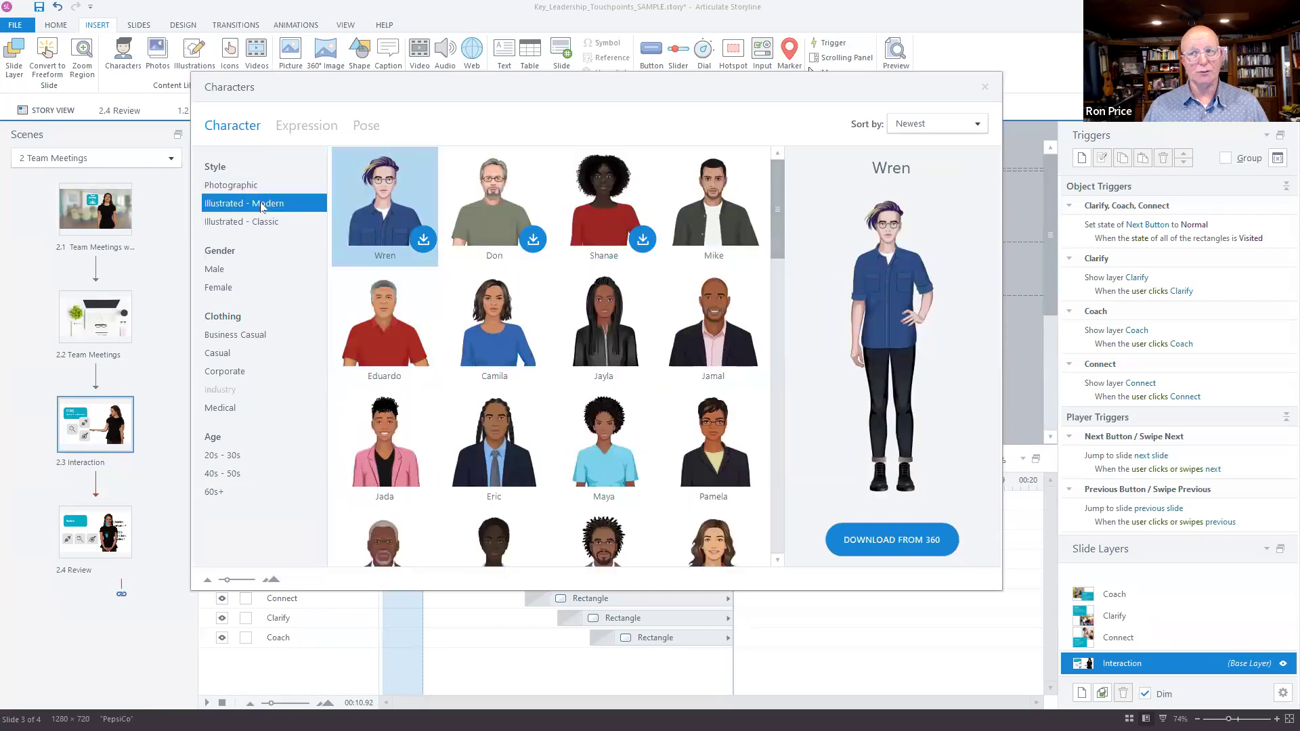
{"action": "left_click", "coordinate": [234, 185], "text": "ctrl"}
{"action": "left_click", "coordinate": [239, 224], "text": "ctrl"}
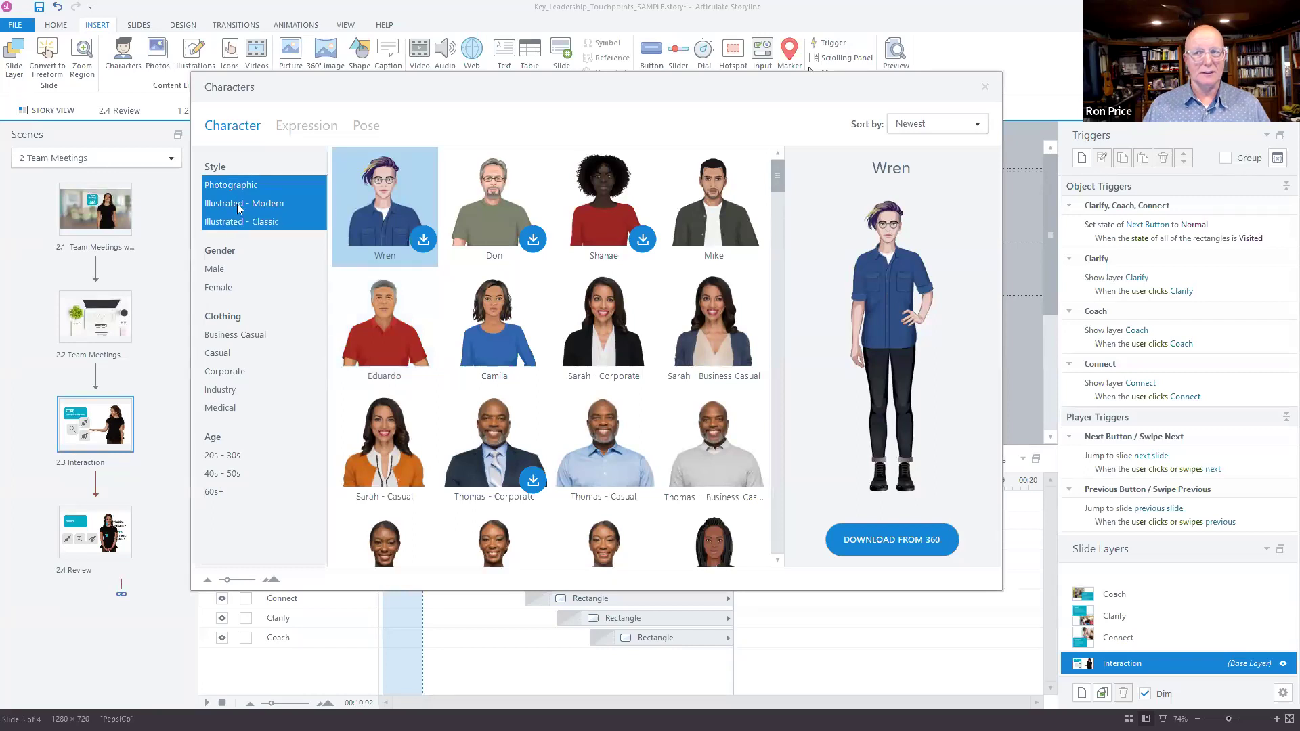
{"action": "left_click", "coordinate": [239, 204], "text": "ctrl"}
{"action": "left_click", "coordinate": [241, 186], "text": "ctrl"}
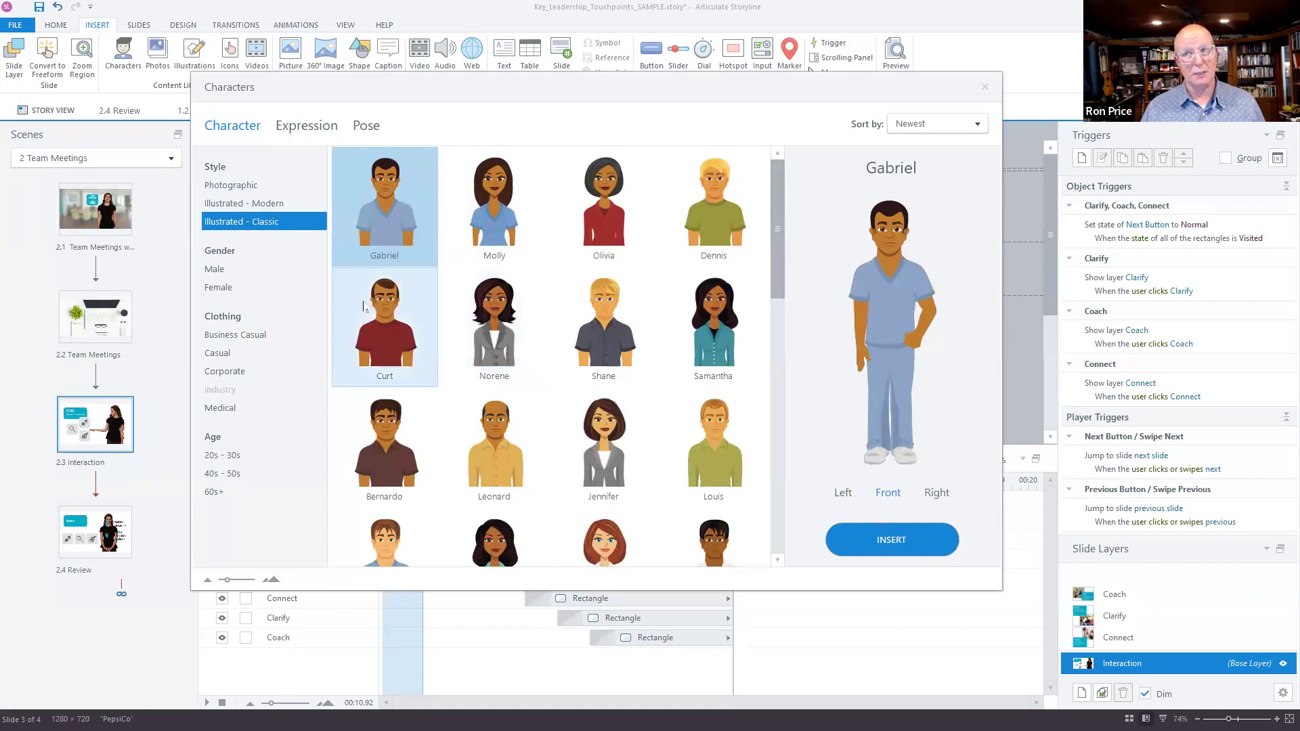
{"action": "left_click", "coordinate": [258, 224], "text": "ctrl"}
{"action": "left_click", "coordinate": [256, 205]}
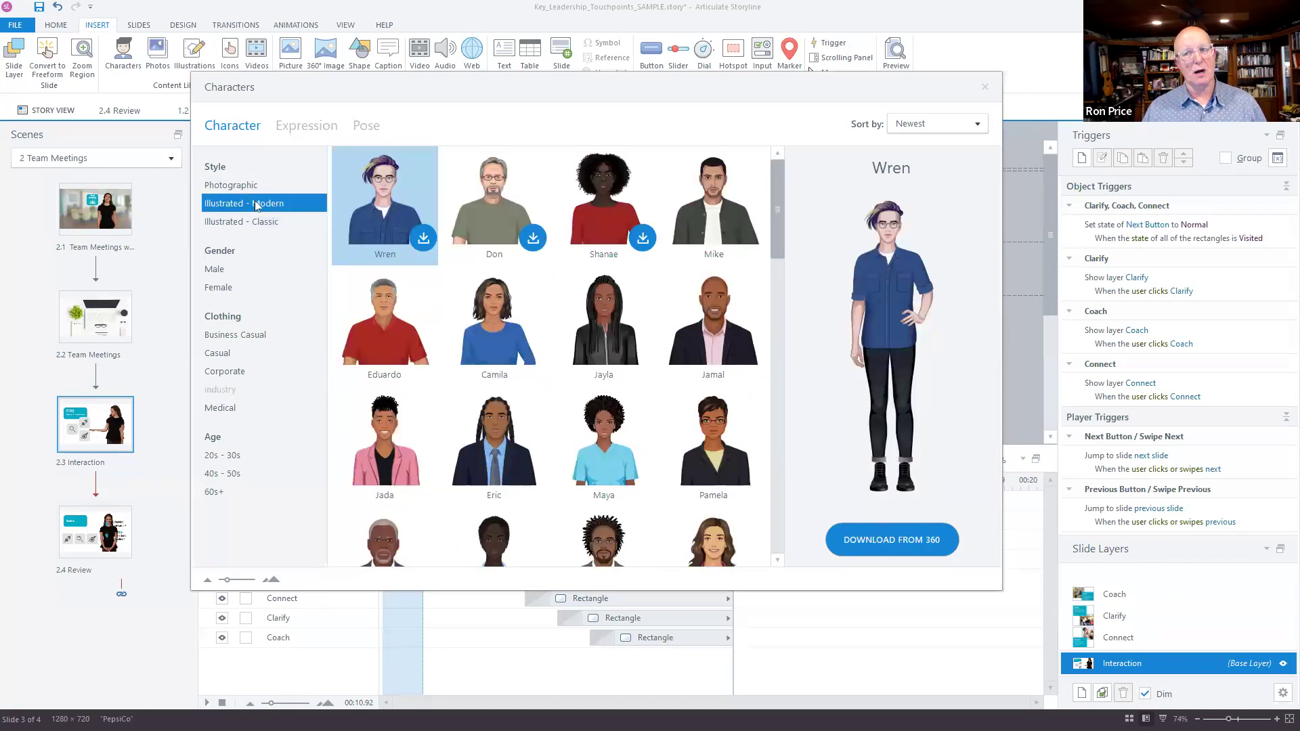
{"action": "left_click", "coordinate": [238, 188], "text": "ctrl"}
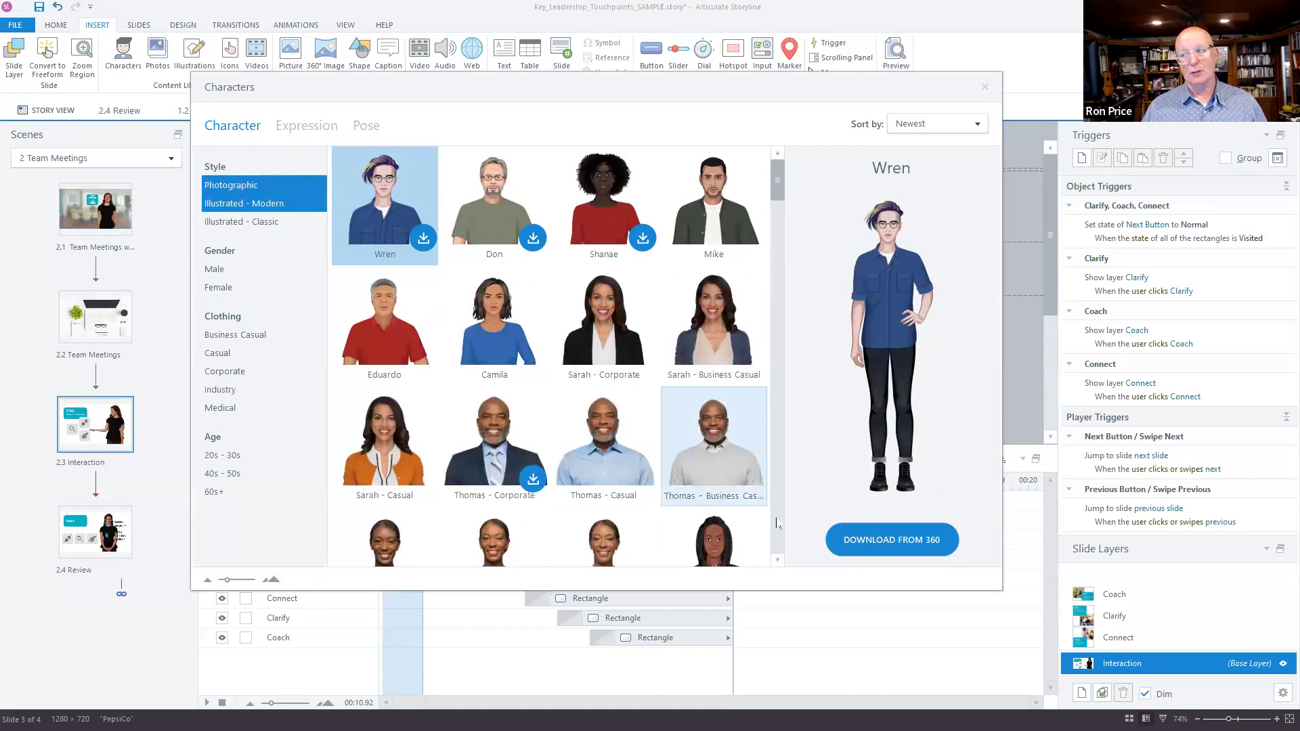
{"action": "left_click", "coordinate": [986, 88]}
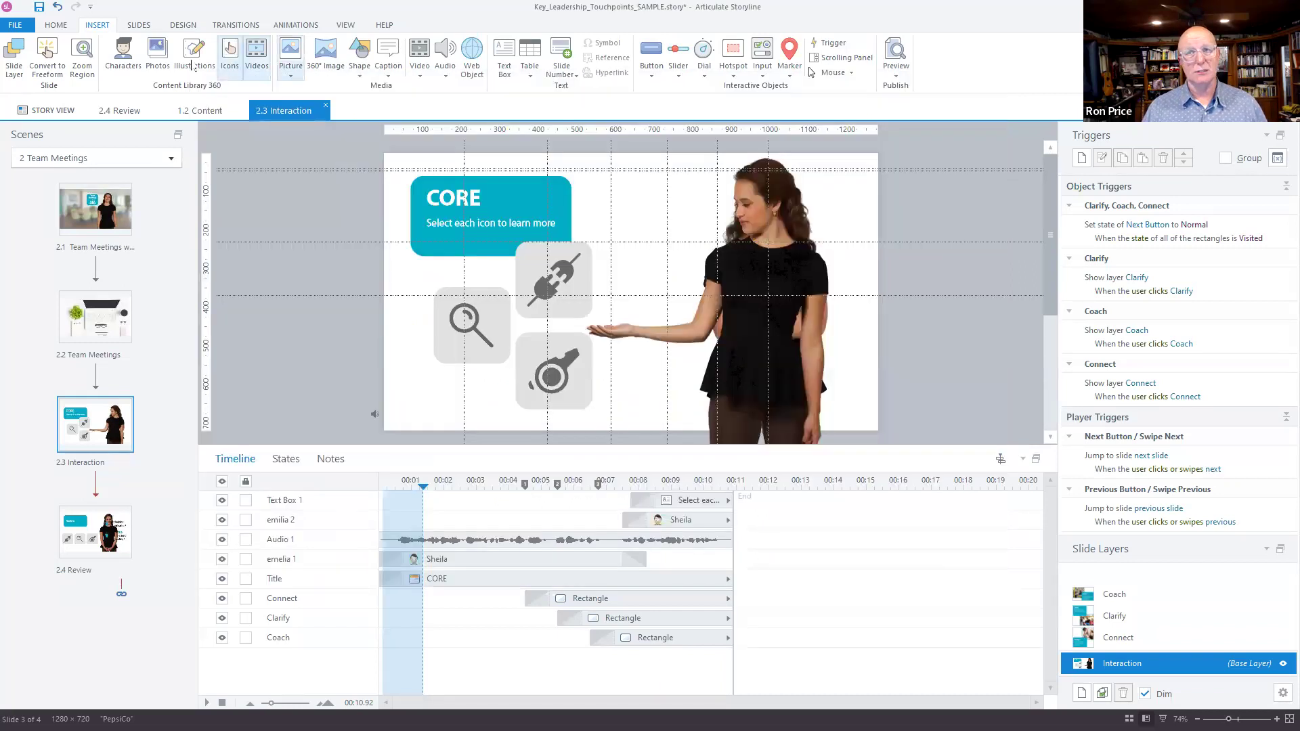
Search the Content Library photos for "florida" and view the results as Illustrations and Icons.
{"action": "left_click", "coordinate": [163, 61]}
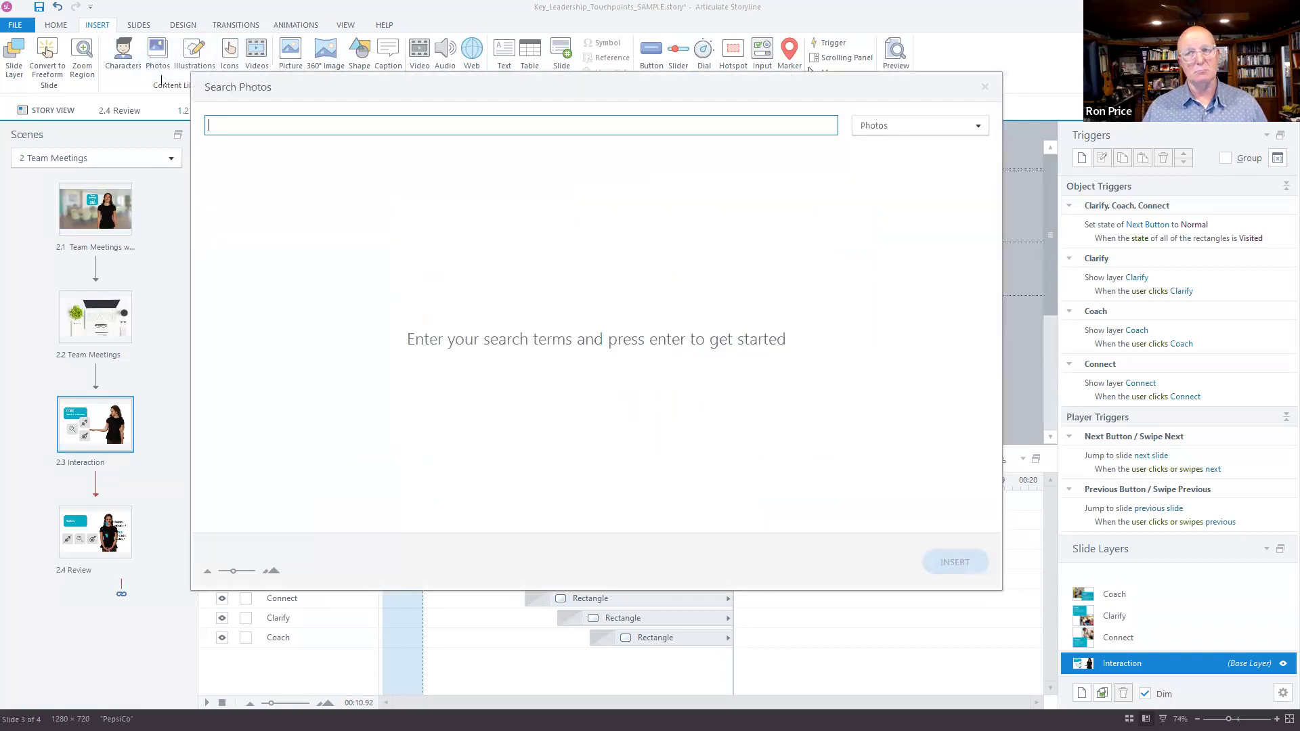
{"action": "type", "text": "florida"}
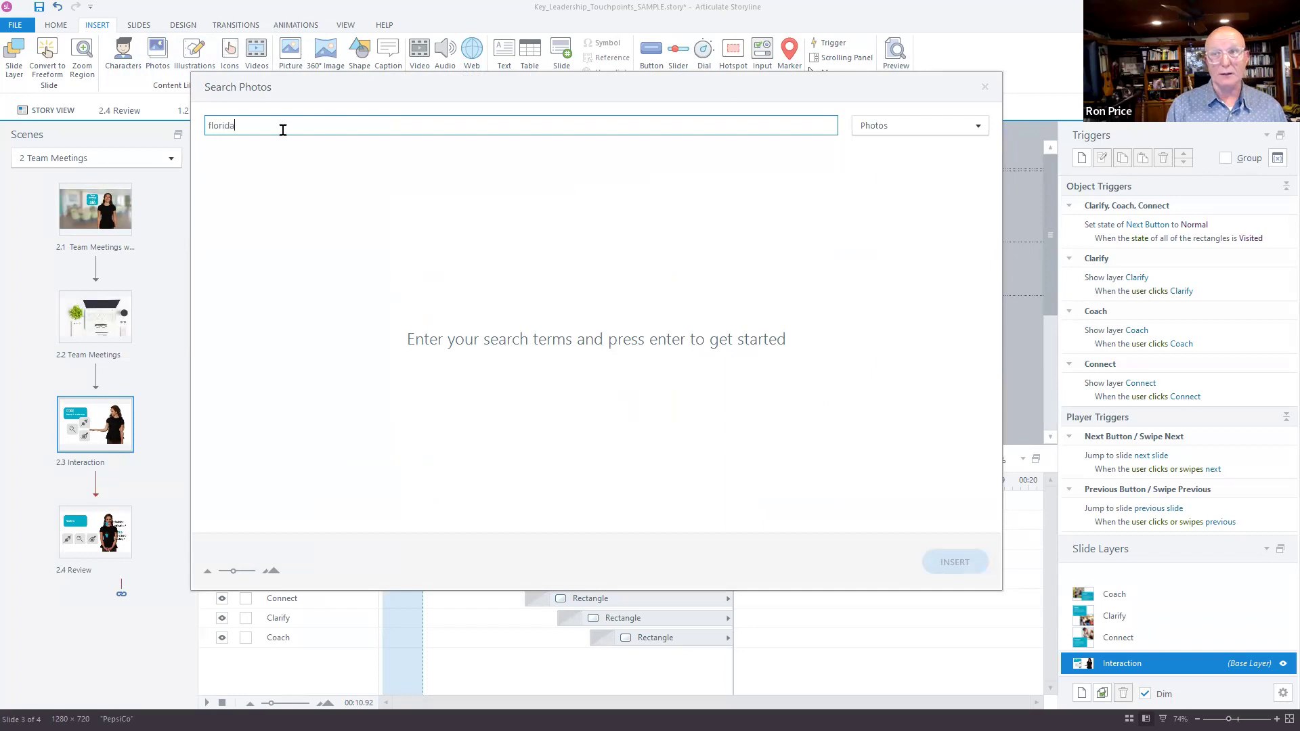
{"action": "key", "text": "Return"}
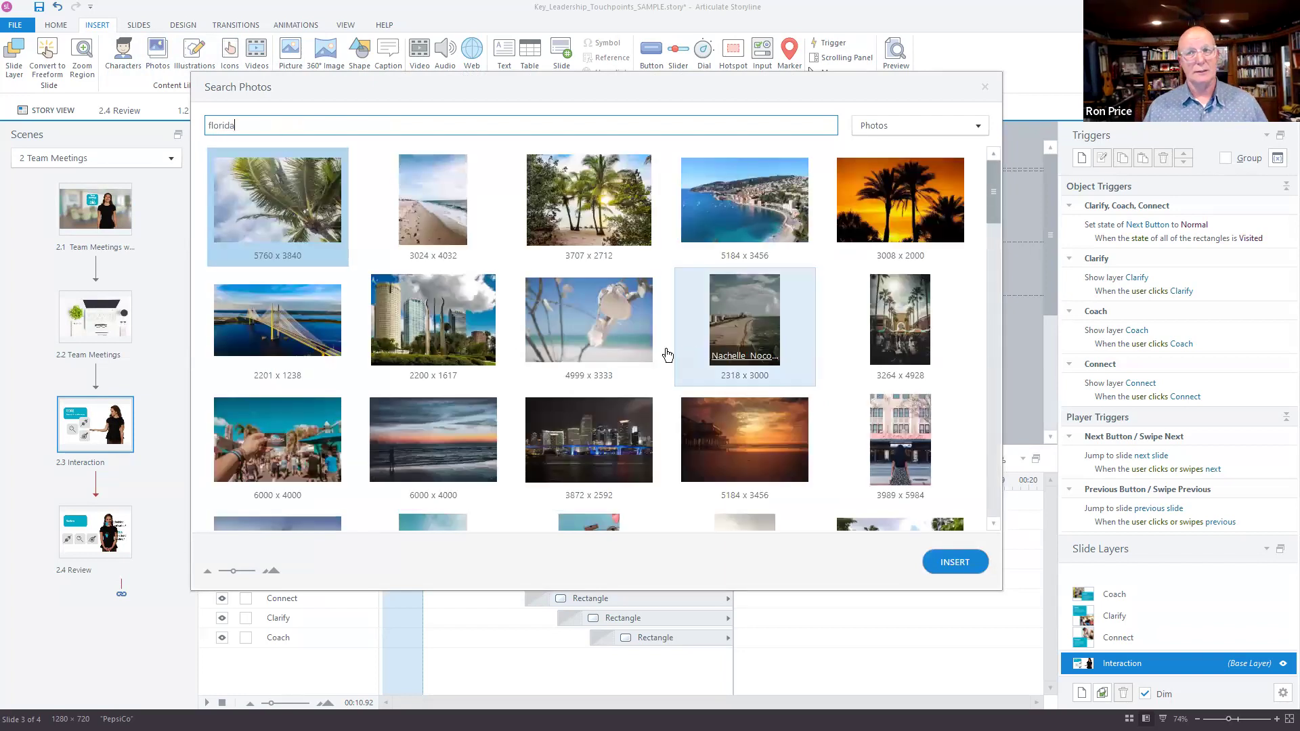
{"action": "left_click", "coordinate": [976, 126]}
{"action": "left_click", "coordinate": [917, 163]}
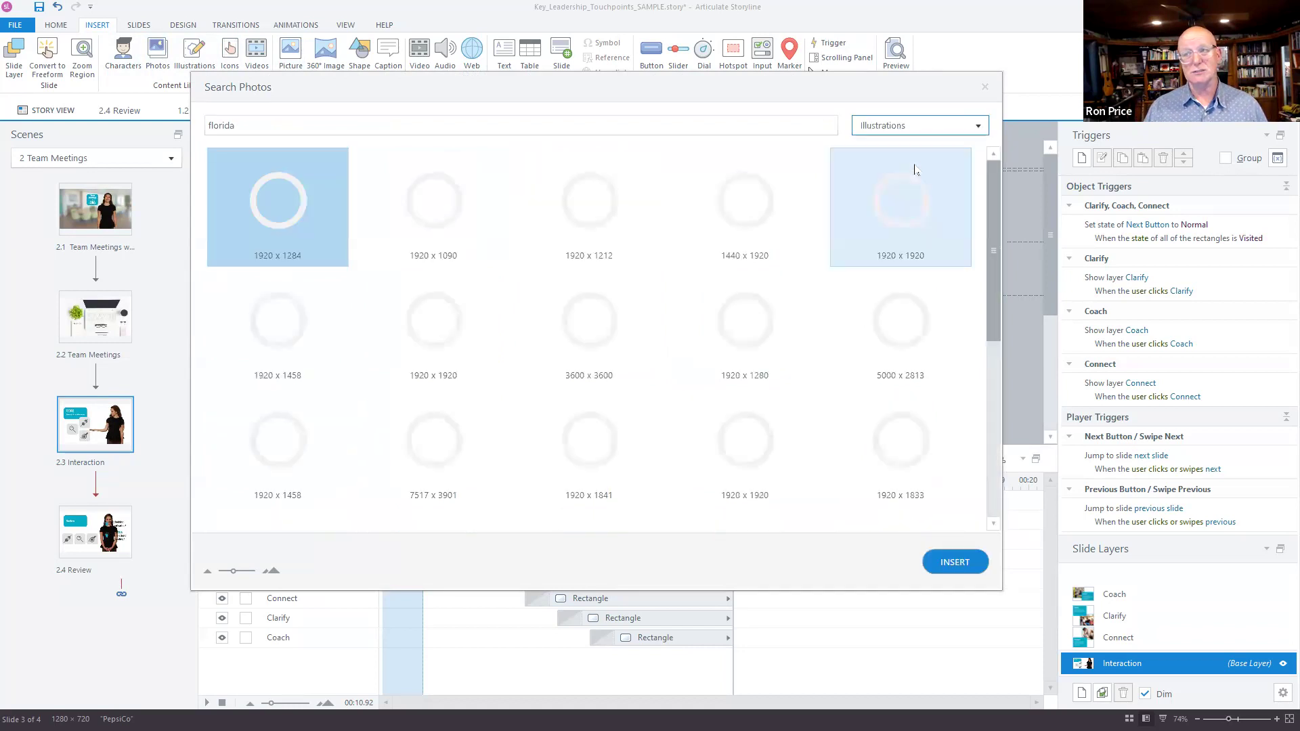
{"action": "left_click", "coordinate": [932, 126]}
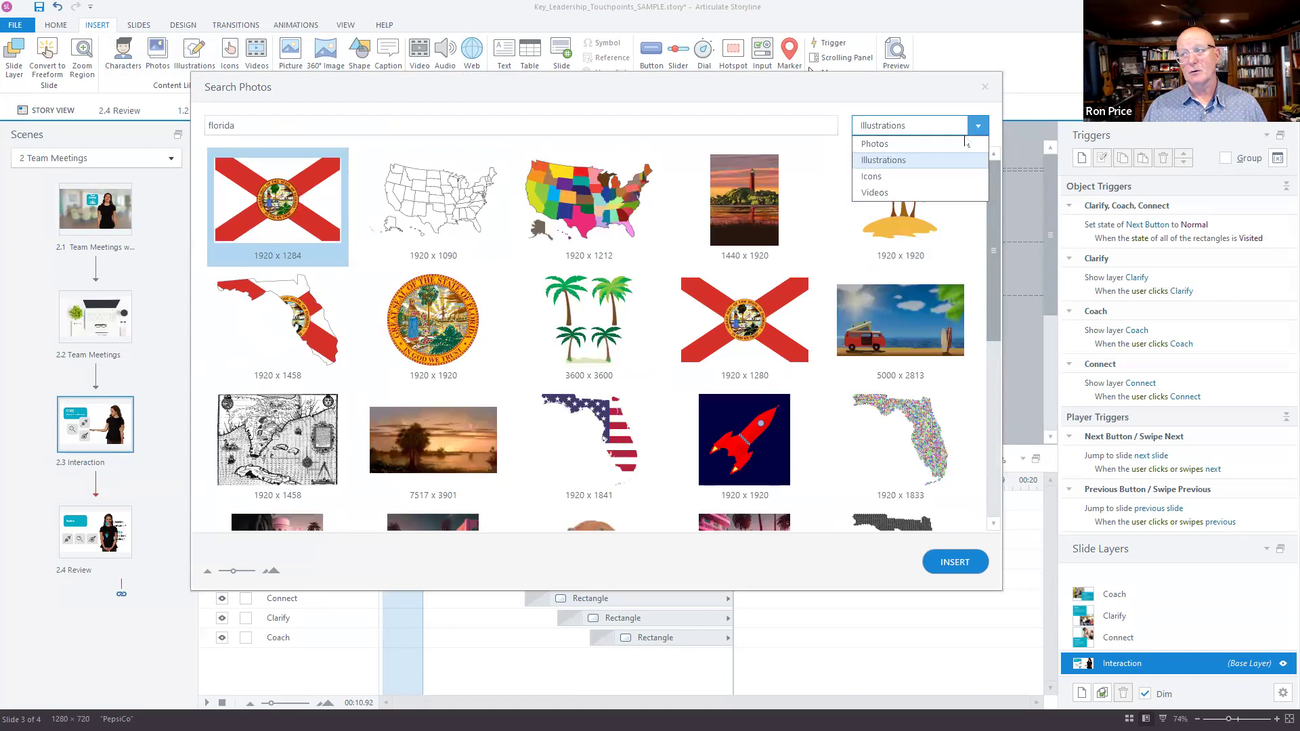
{"action": "left_click", "coordinate": [904, 178]}
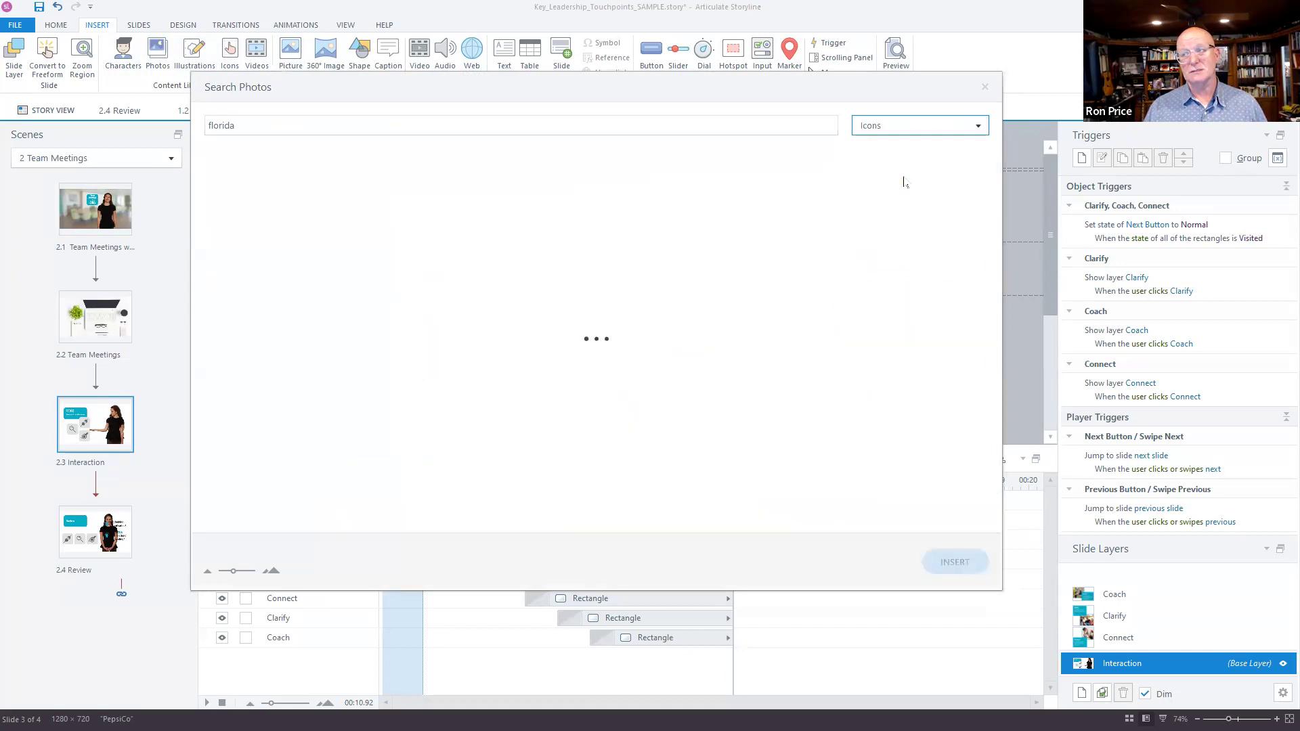
Show the "florida" results as Videos, preview the 33-second sunset clip, and close the search without inserting anything.
{"action": "left_click", "coordinate": [979, 129]}
{"action": "left_click", "coordinate": [881, 193]}
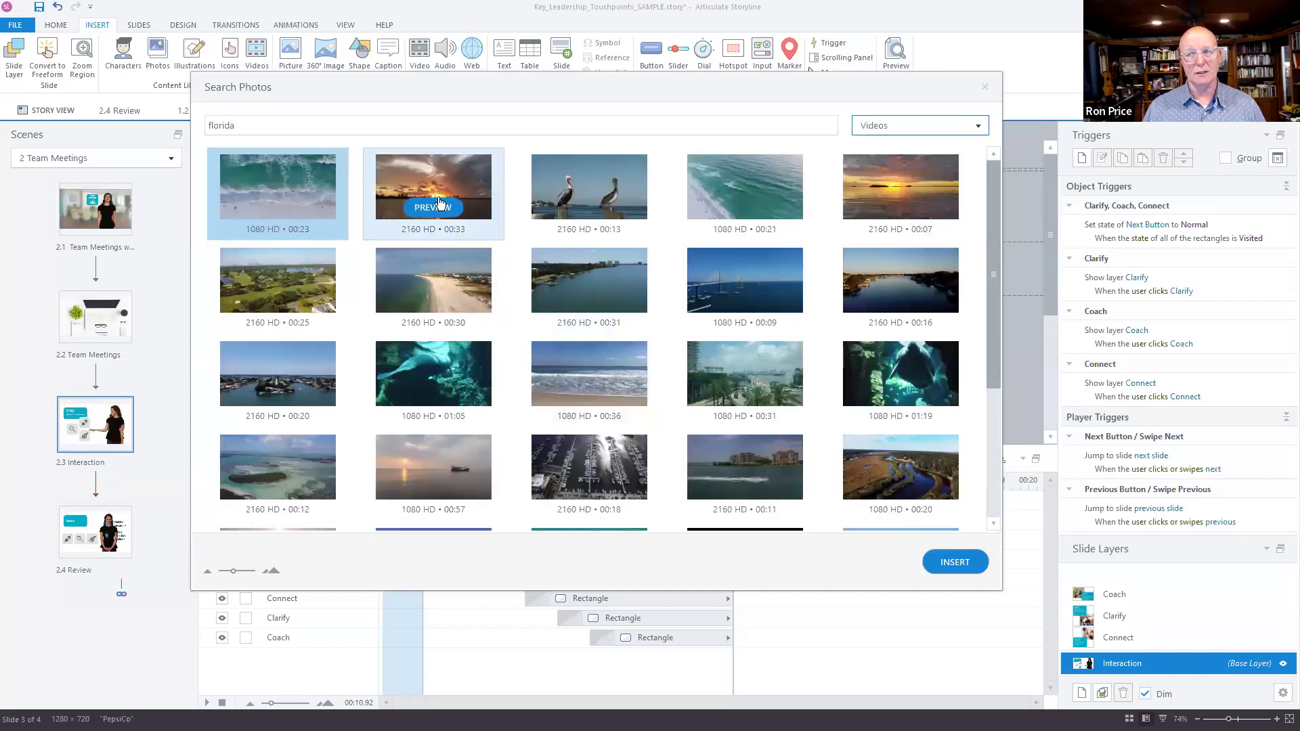
{"action": "left_click", "coordinate": [436, 207]}
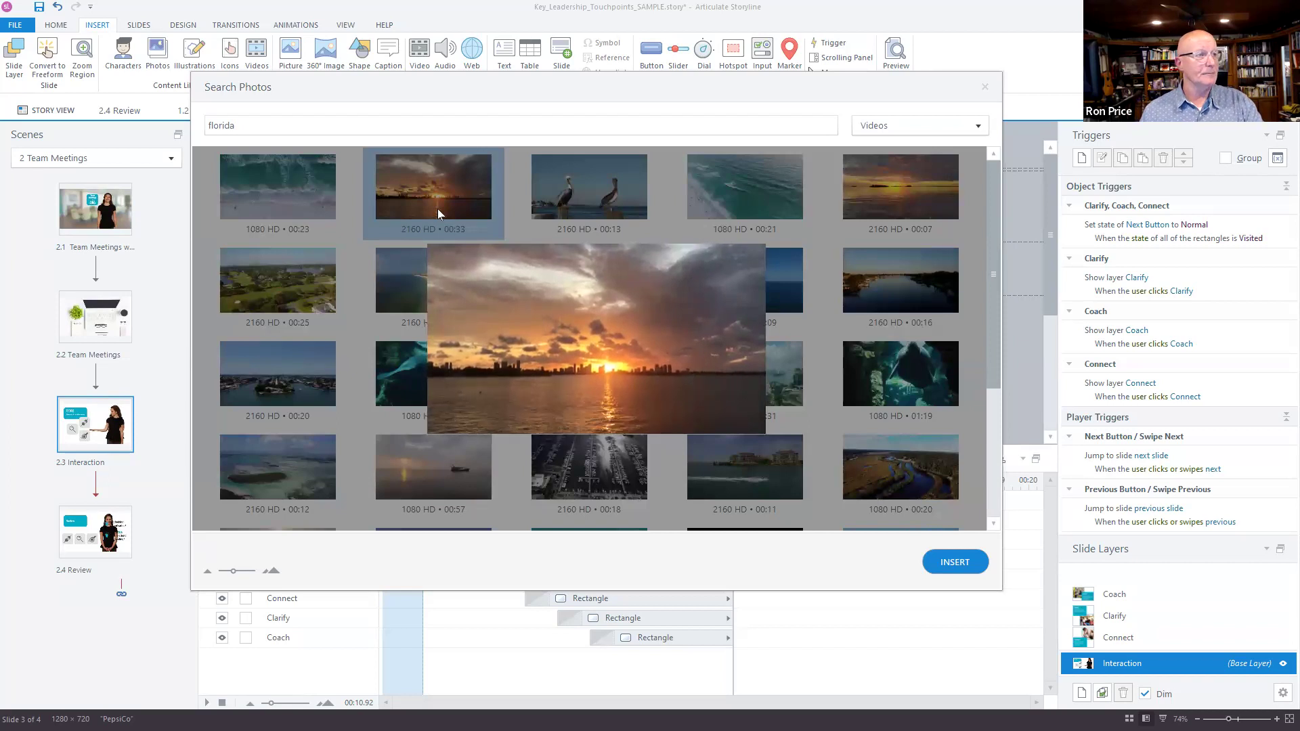
{"action": "left_click", "coordinate": [985, 87]}
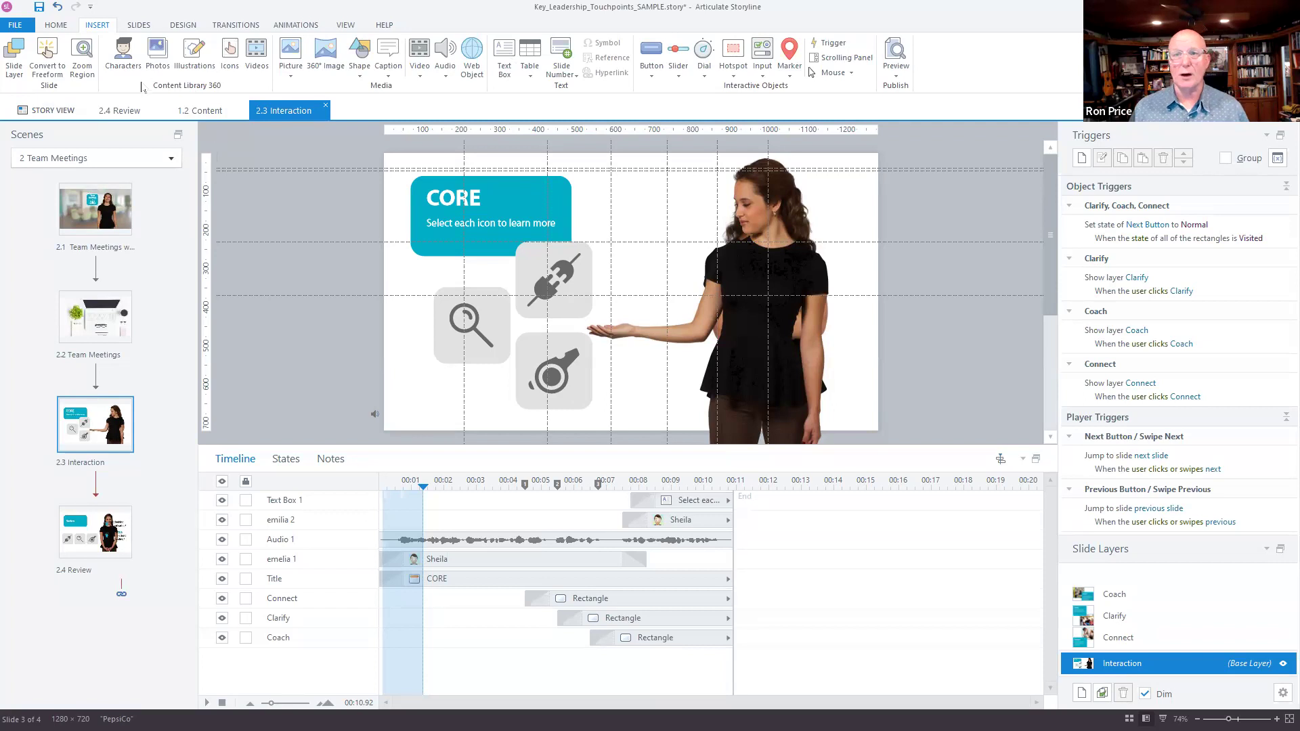
Open the project's publish settings with the Review 360 options.
{"action": "left_click", "coordinate": [56, 28]}
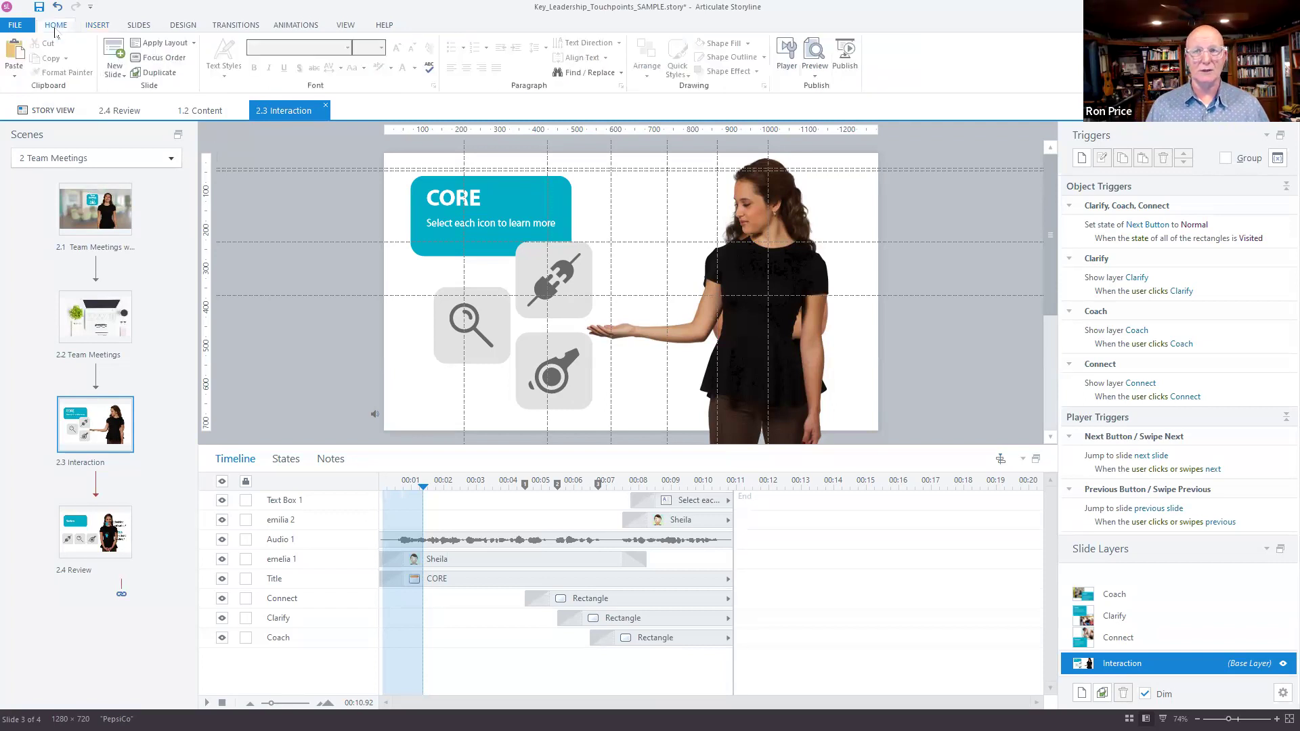
{"action": "left_click", "coordinate": [845, 68]}
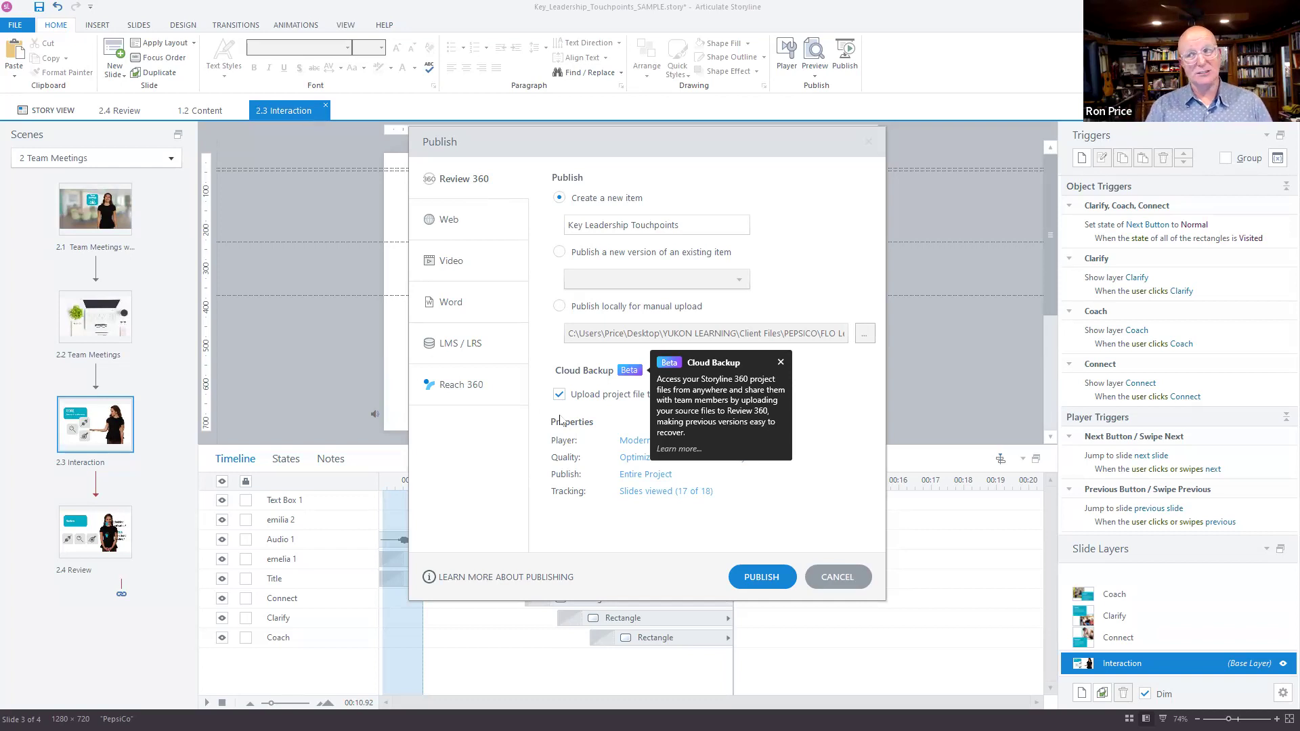
{"action": "key", "text": "alt"}
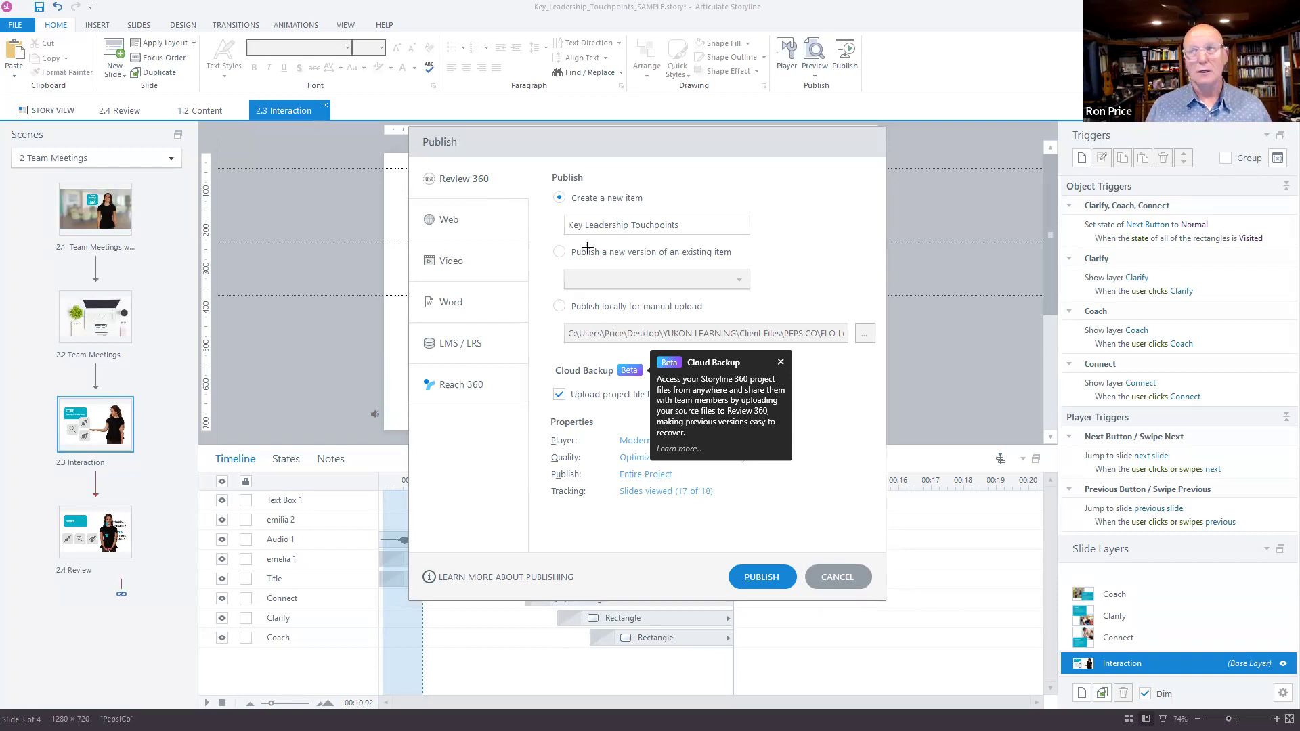
Switch to the browser and open the feedback page of Key Leadership Touchpoints_SAMPLE in Review 360.
{"action": "key", "text": "alt+Tab"}
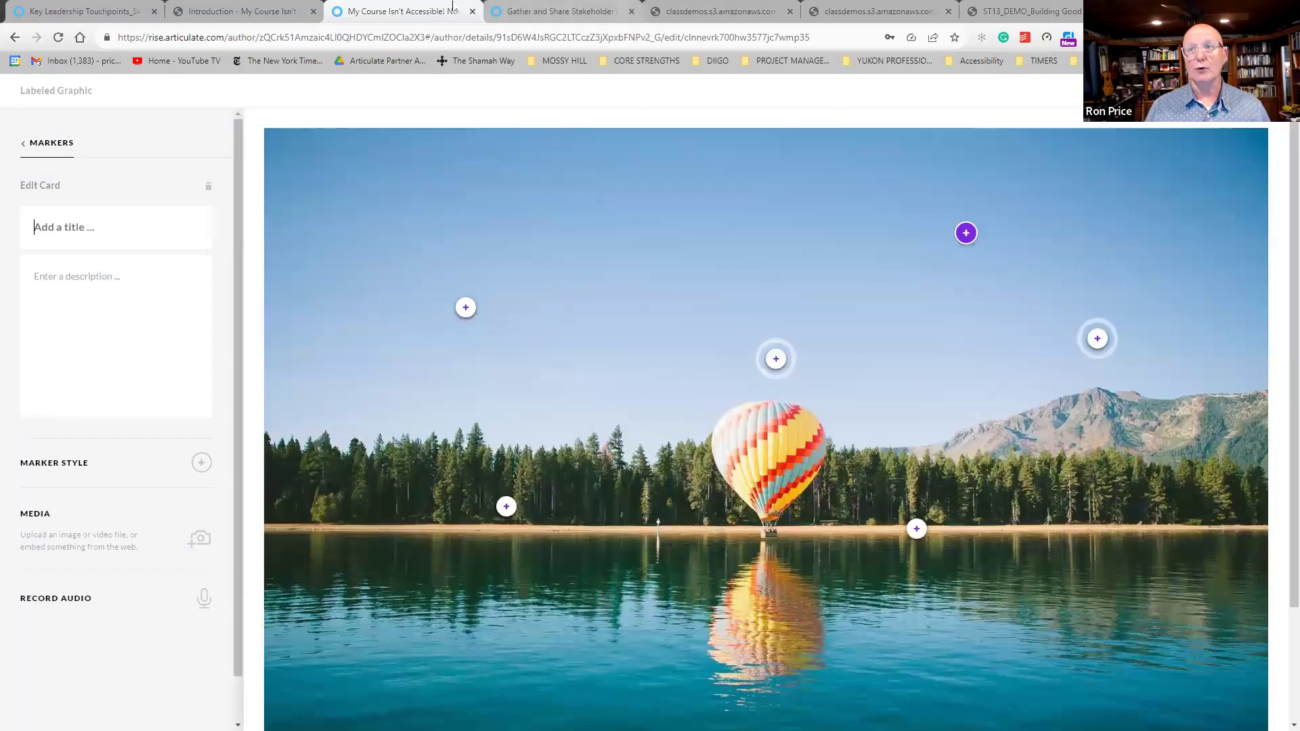
{"action": "left_click", "coordinate": [129, 11]}
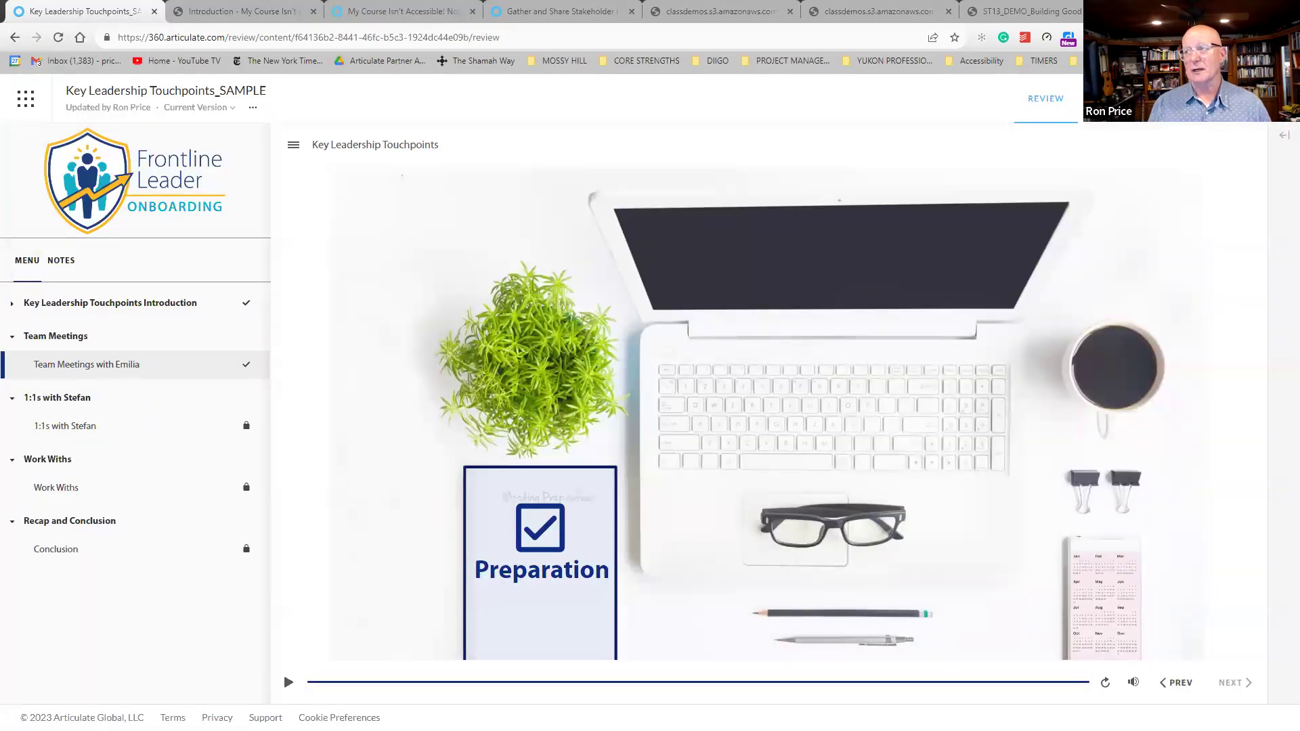
{"action": "left_click", "coordinate": [1100, 98]}
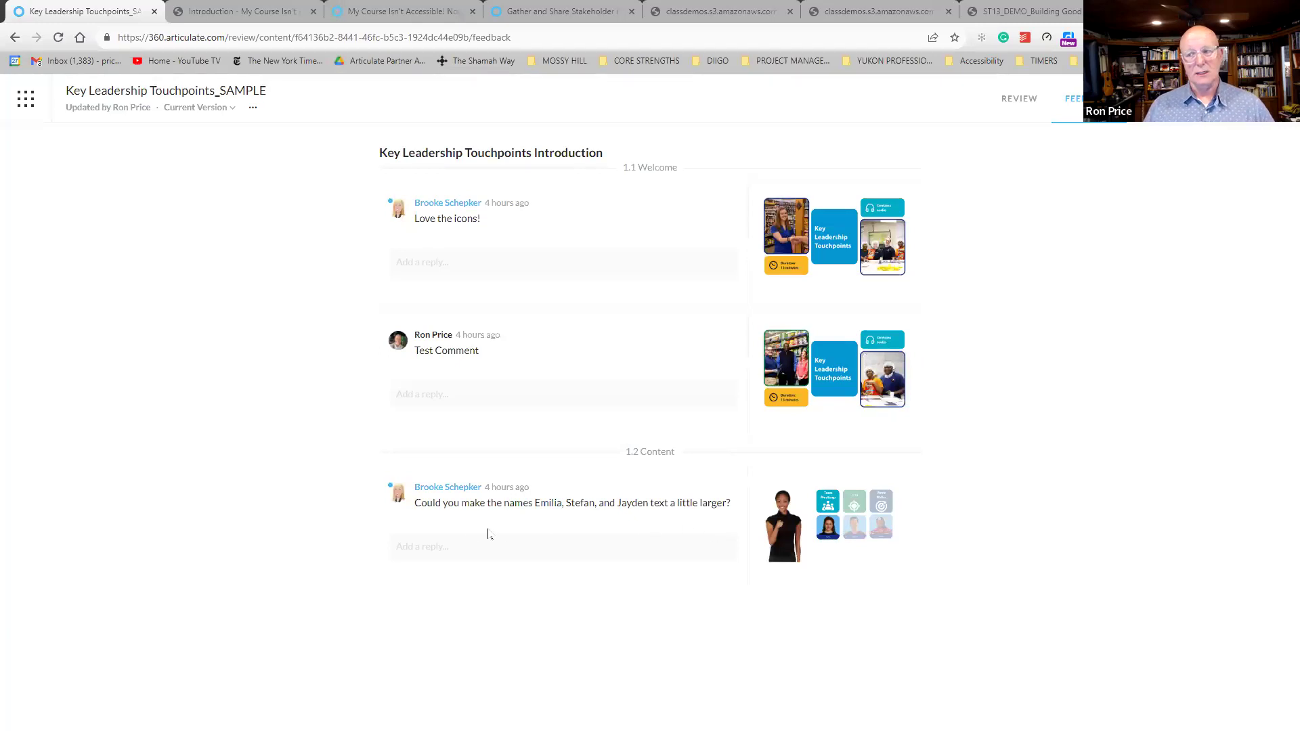
Start a reply to the comment about enlarging the names text, browse the people available to mention, and close the list without choosing anyone.
{"action": "left_click", "coordinate": [527, 546]}
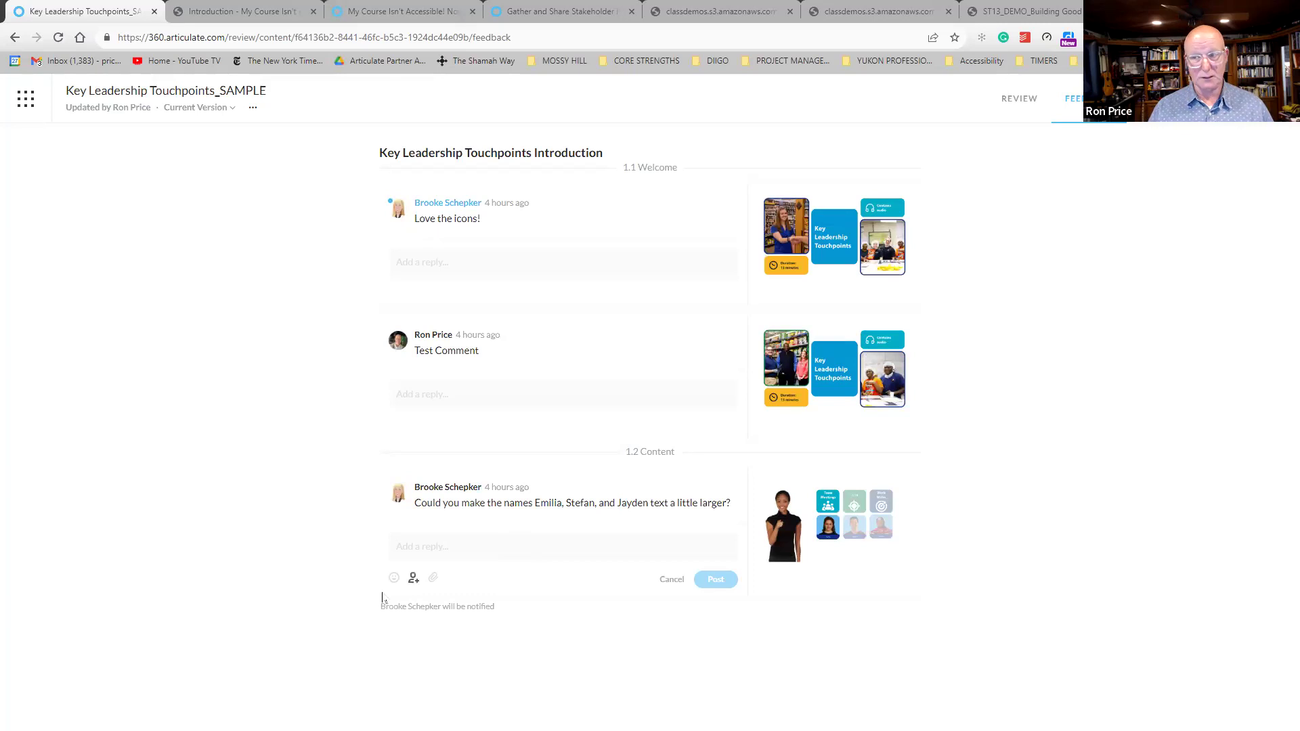
{"action": "left_click", "coordinate": [411, 580]}
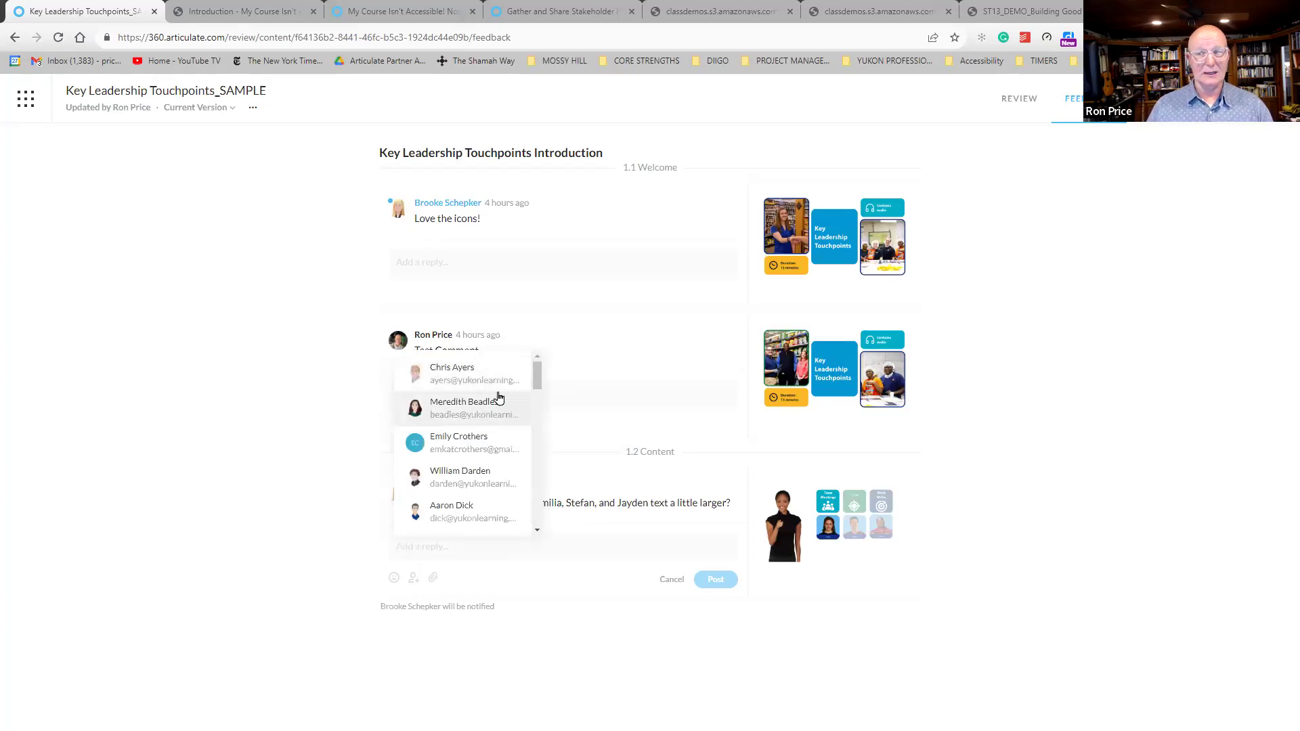
{"action": "left_click_drag", "start_coordinate": [537, 377], "coordinate": [526, 507]}
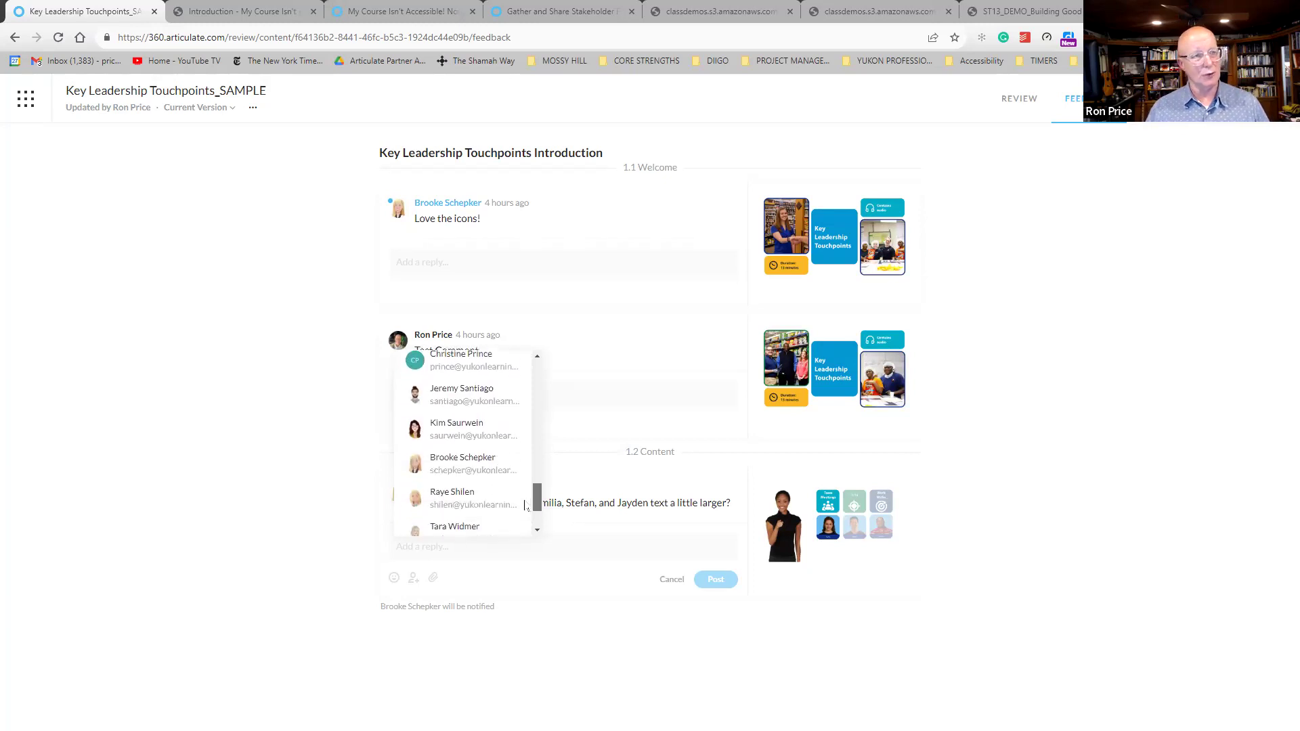
{"action": "left_click", "coordinate": [550, 561]}
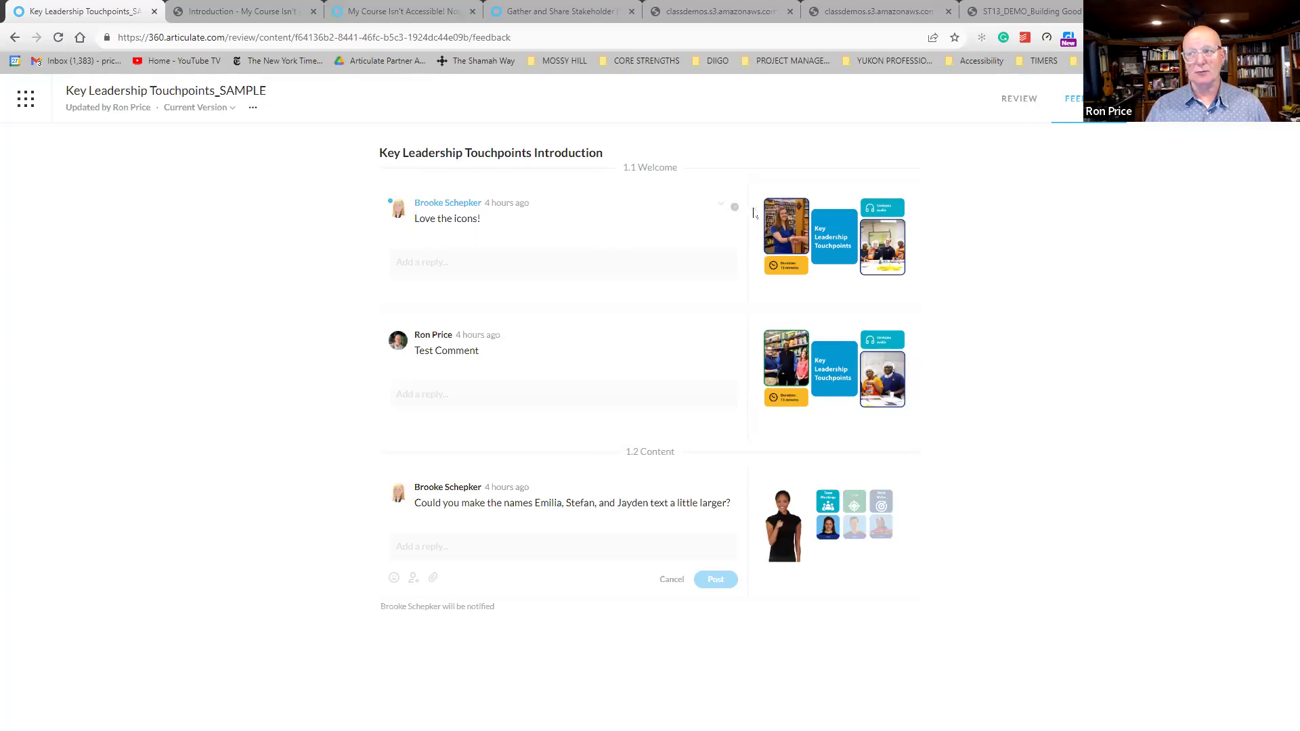
Resolve all three comments on the Key Leadership Touchpoints project.
{"action": "left_click", "coordinate": [734, 208]}
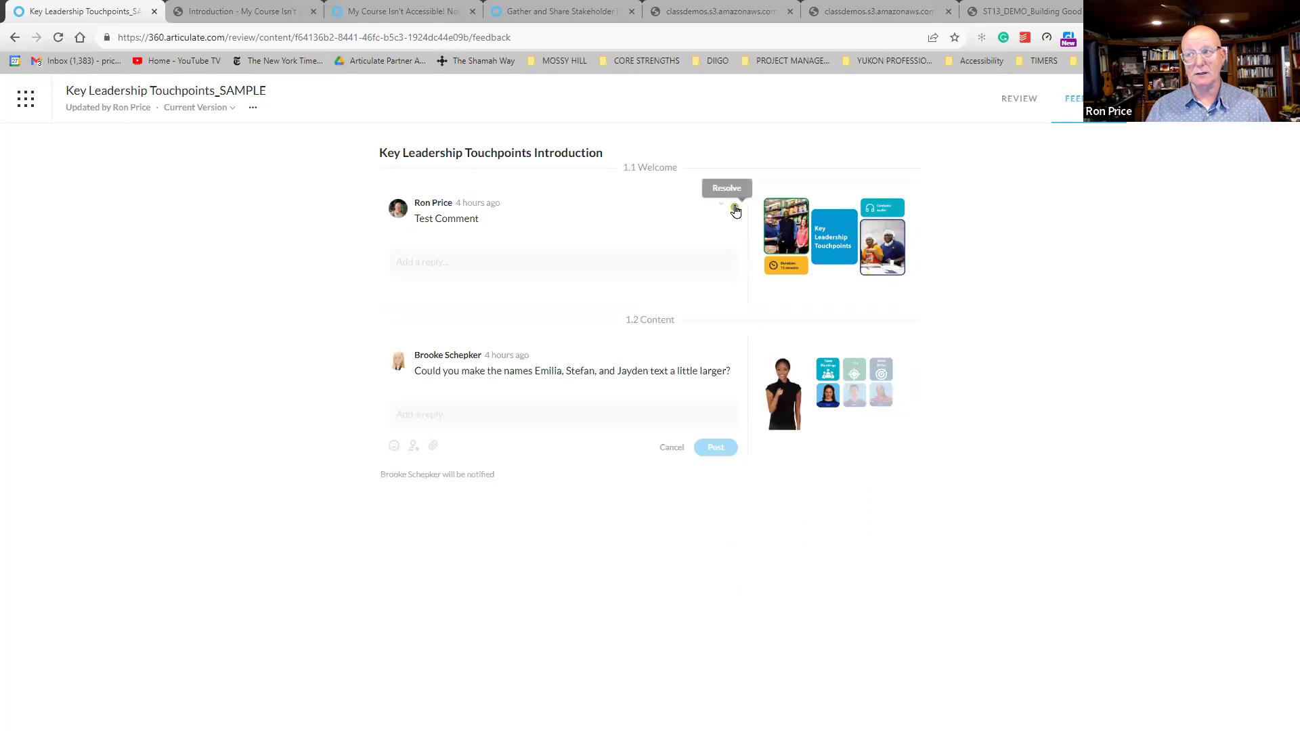
{"action": "left_click", "coordinate": [735, 209]}
{"action": "left_click", "coordinate": [734, 209]}
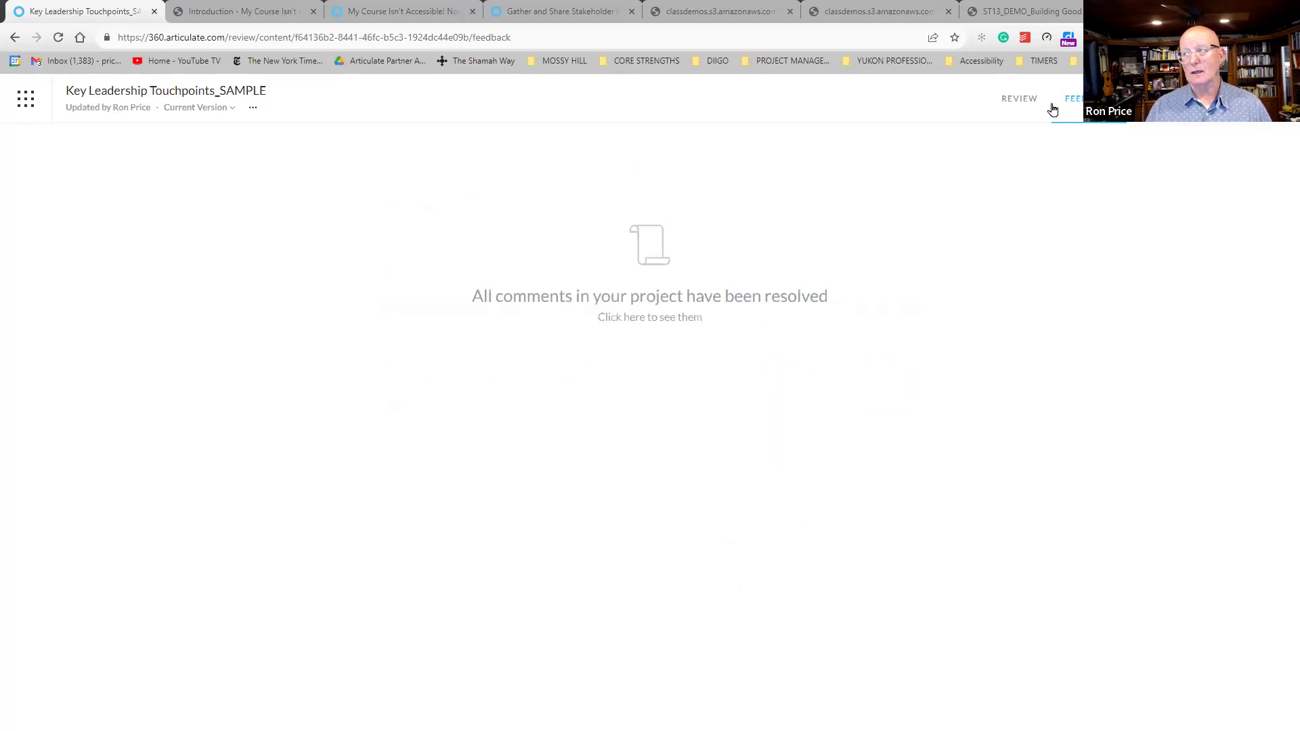
Show the course in its review view, look through the comment options, and expand the comments beside the course.
{"action": "left_click", "coordinate": [1019, 101]}
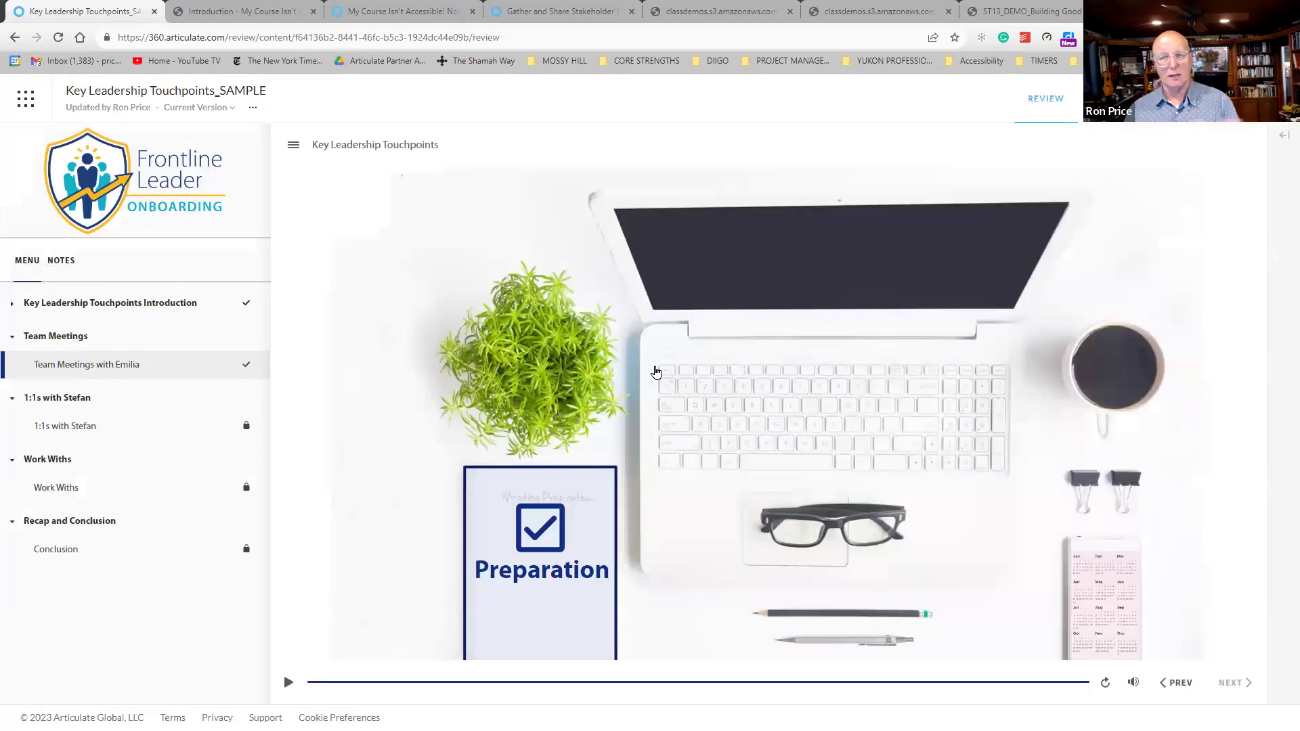
{"action": "left_click", "coordinate": [1228, 100]}
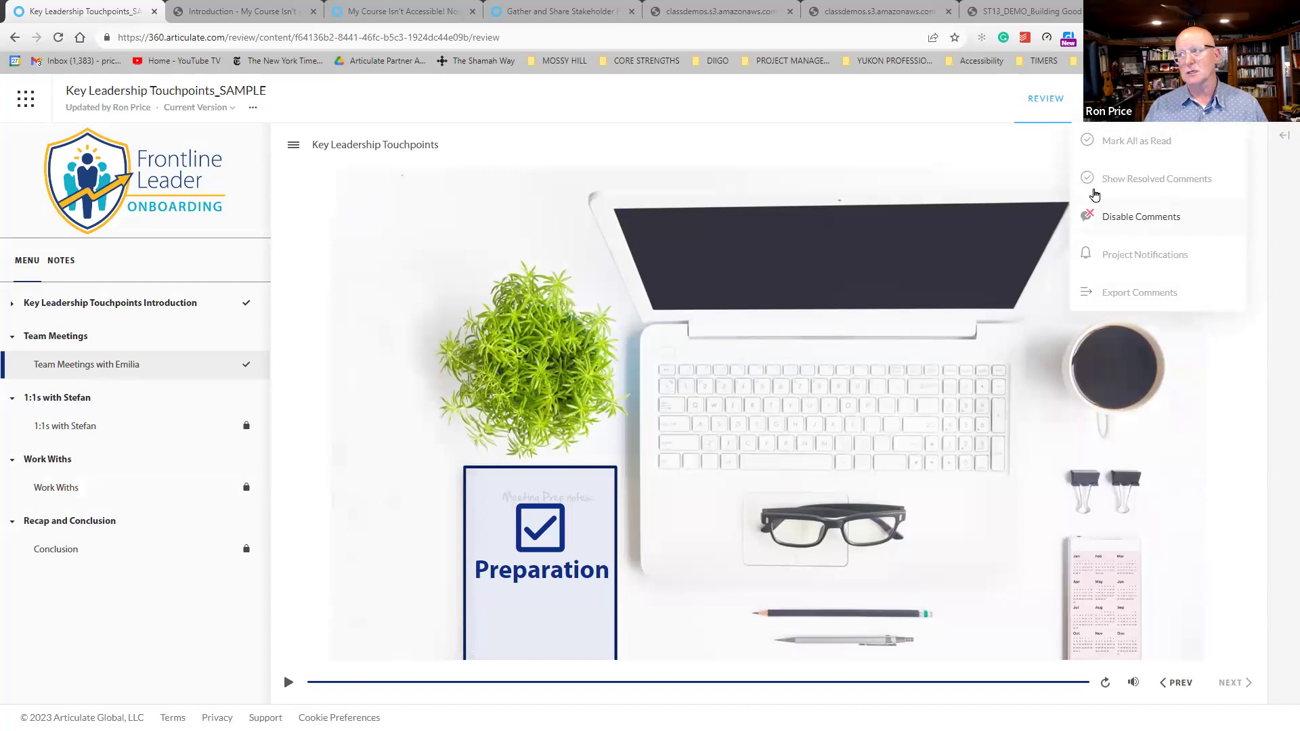
{"action": "left_click", "coordinate": [1044, 103]}
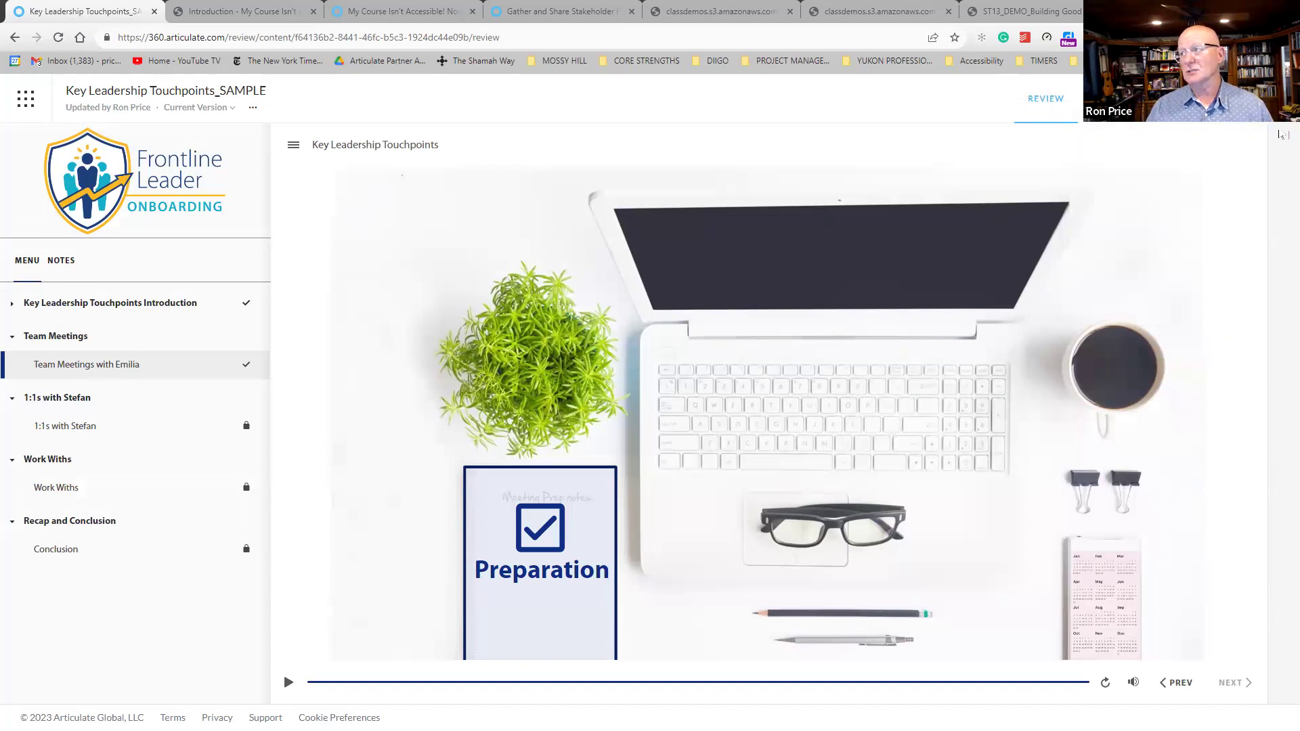
{"action": "left_click", "coordinate": [1283, 137]}
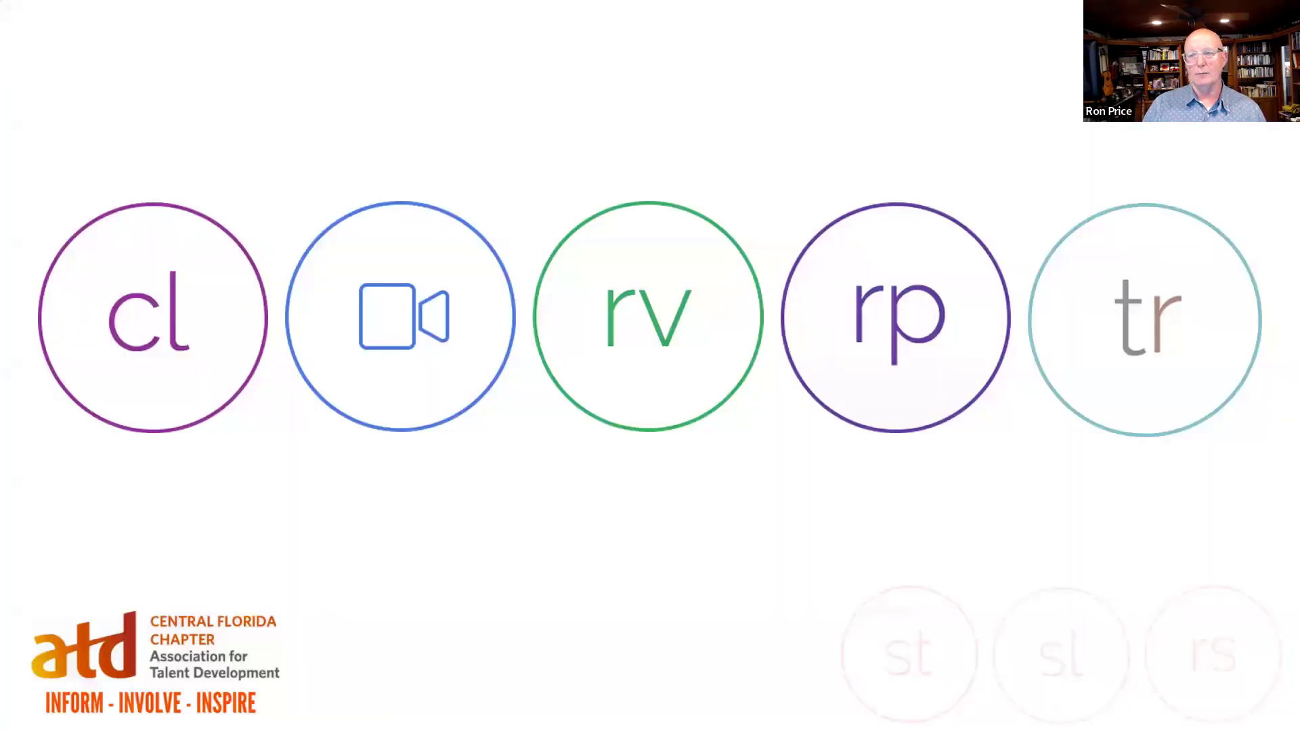
Switch to the browser, play the Thinning.mp4 and Peek_Demo.mp4 sample videos, and pause both.
{"action": "left_click", "coordinate": [415, 349]}
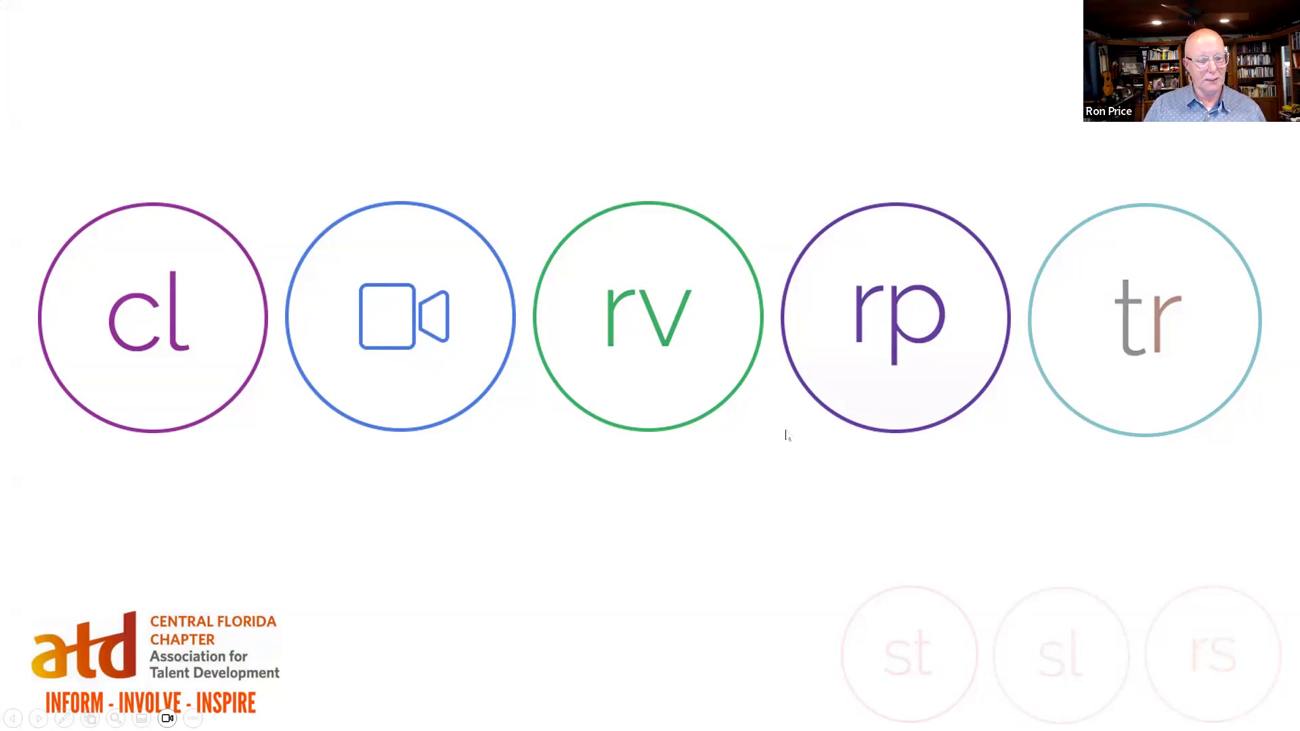
{"action": "key", "text": "alt+Tab"}
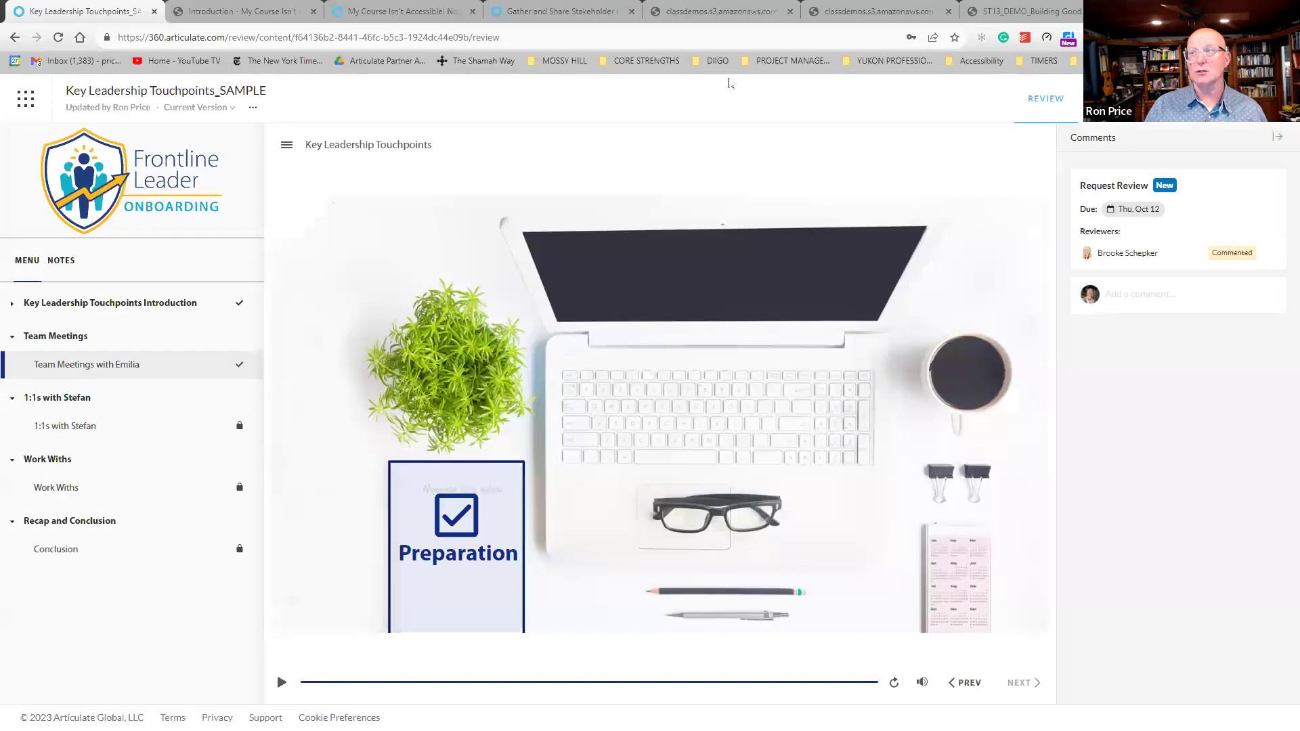
{"action": "left_click", "coordinate": [716, 9]}
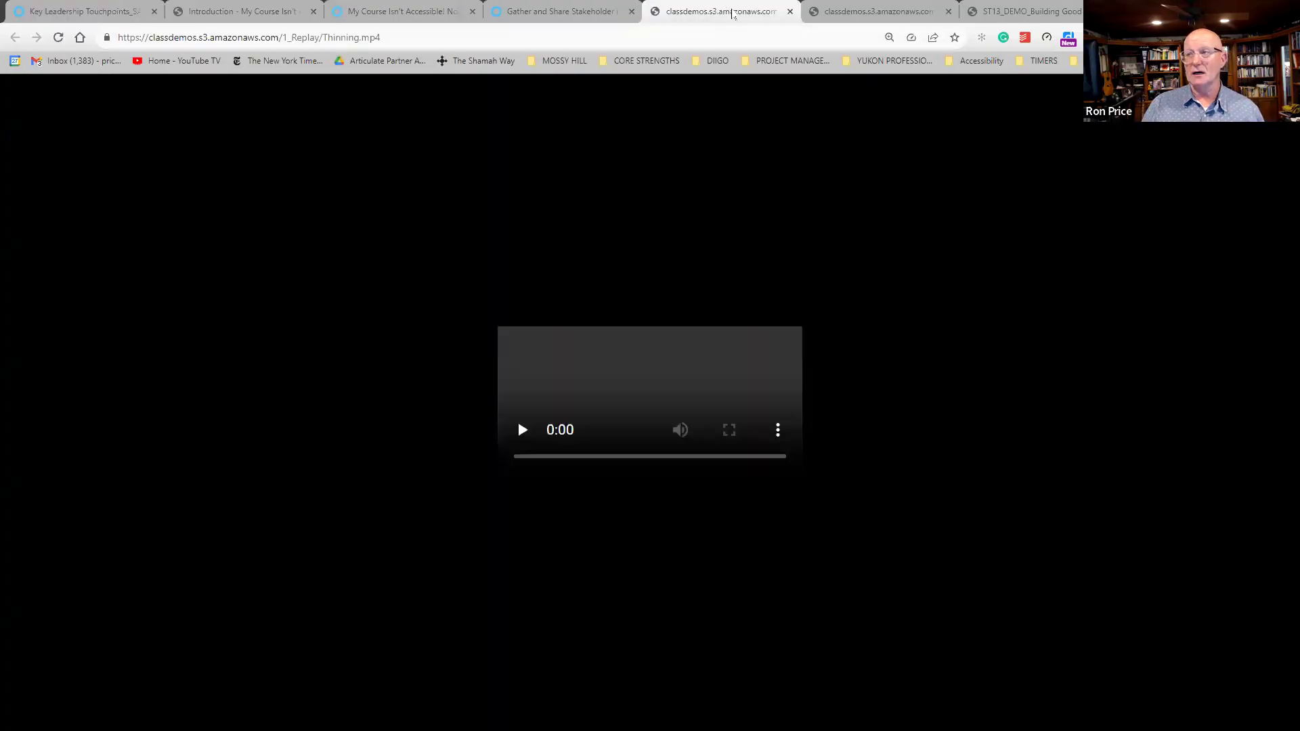
{"action": "left_click", "coordinate": [842, 21]}
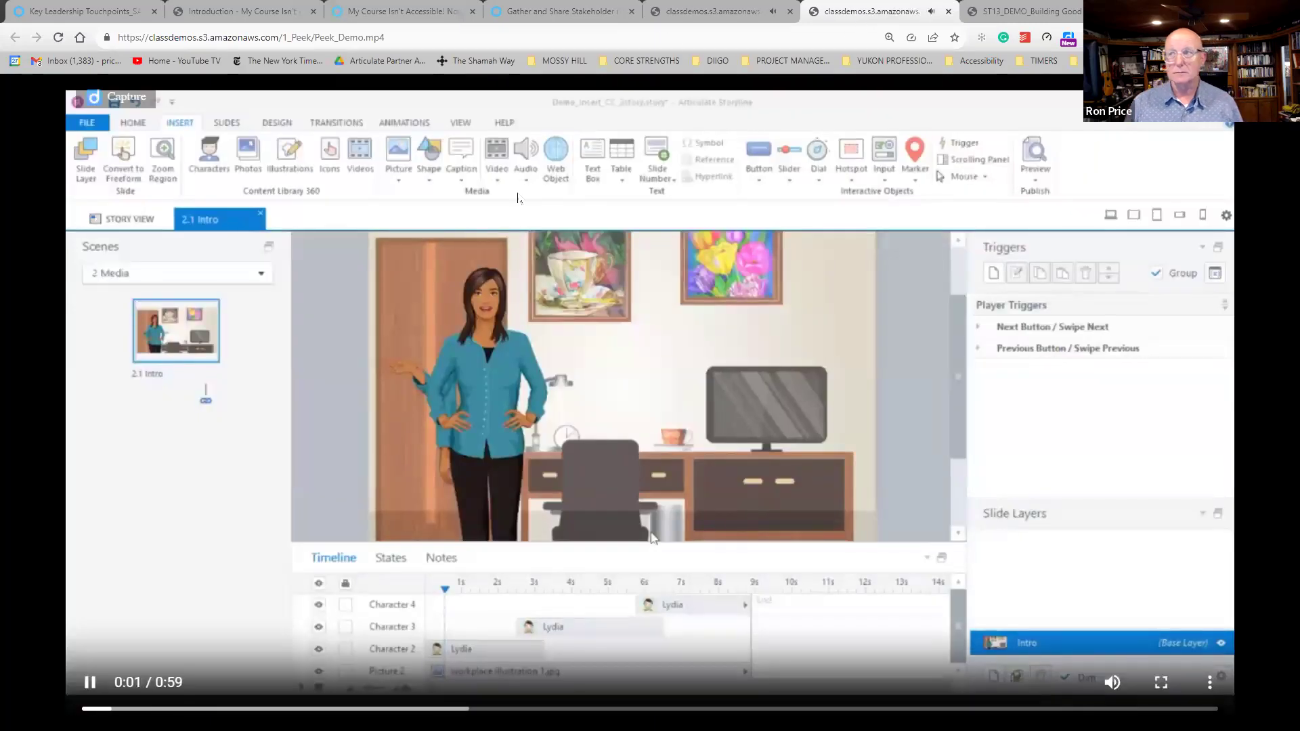
{"action": "key", "text": "ctrl+shift+Tab"}
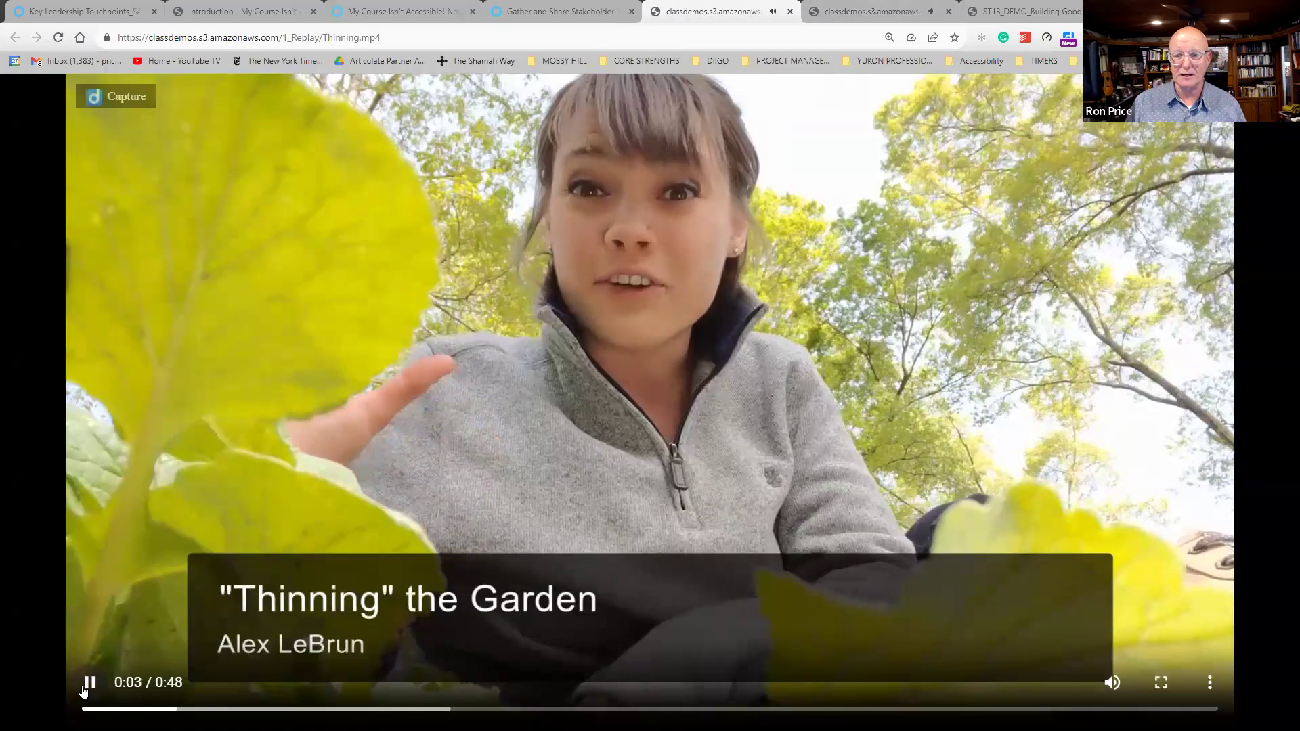
{"action": "key", "text": "space"}
{"action": "left_click", "coordinate": [833, 19]}
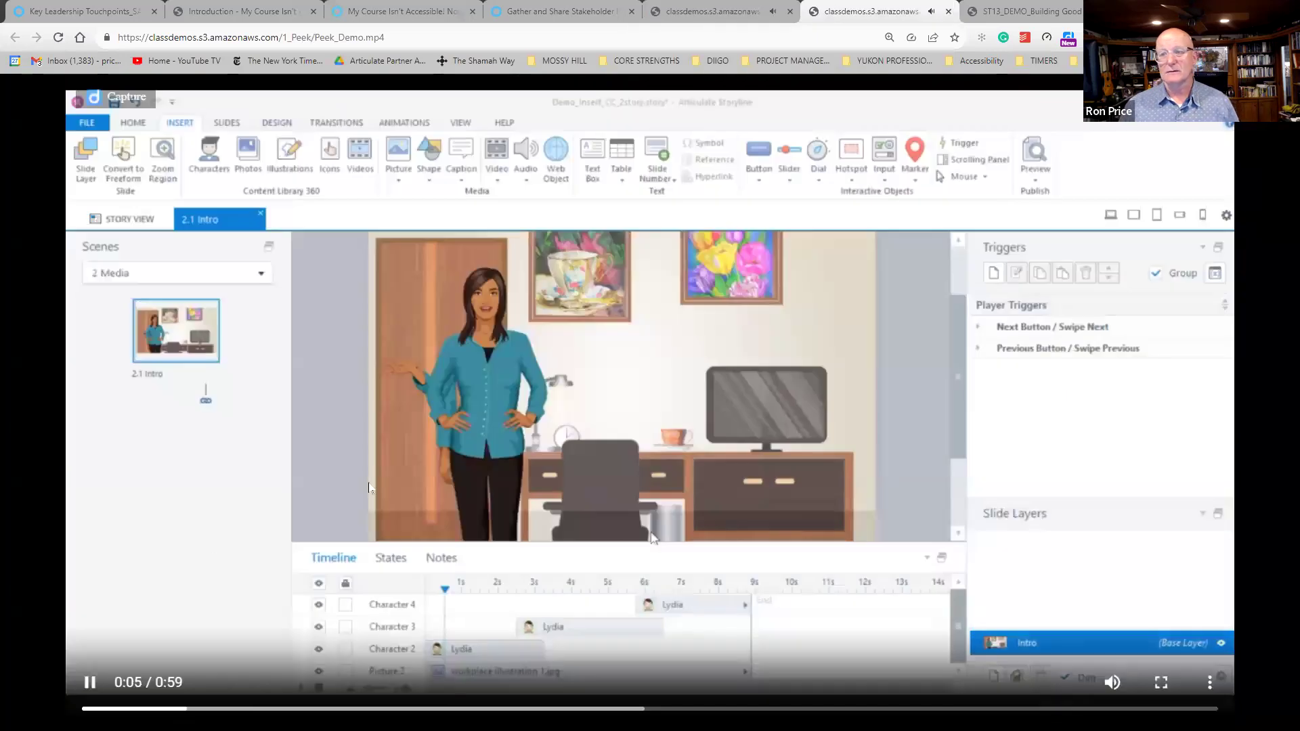
{"action": "left_click", "coordinate": [90, 682]}
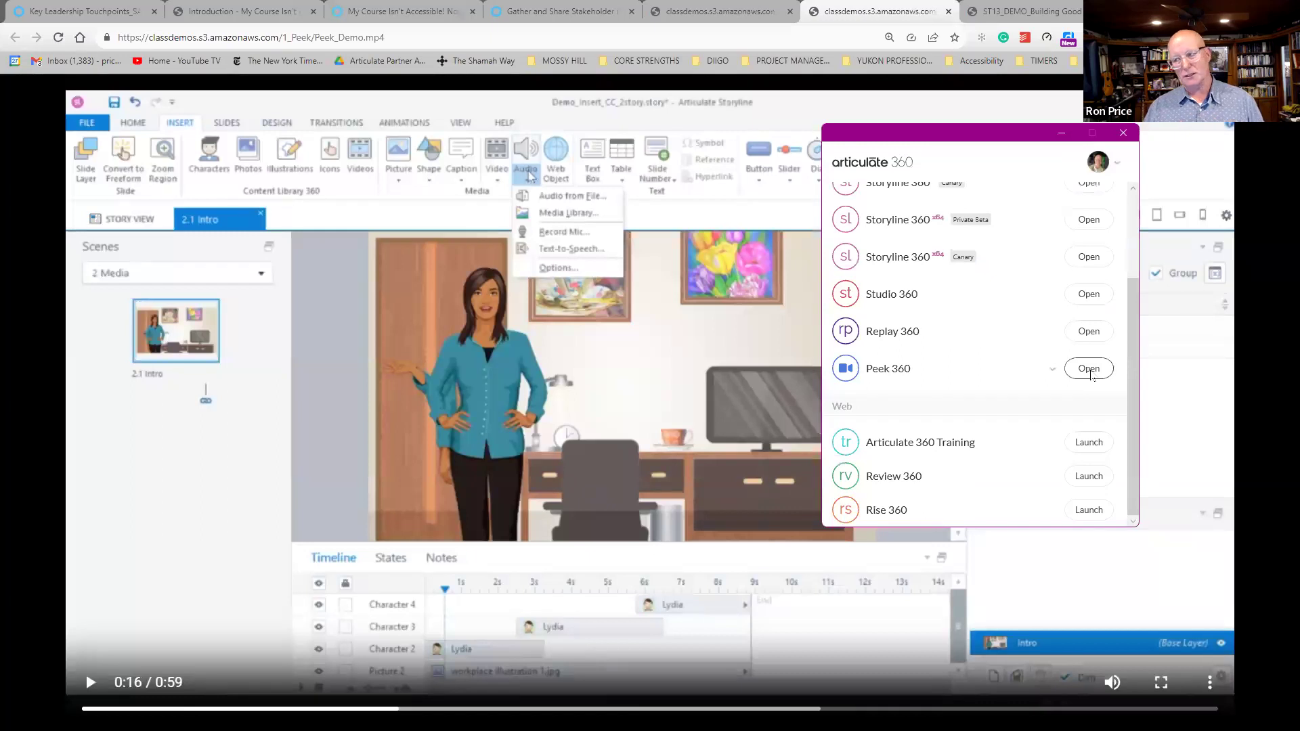
Open Peek 360 from the Articulate 360 desktop app and close the app window.
{"action": "left_click", "coordinate": [1089, 370]}
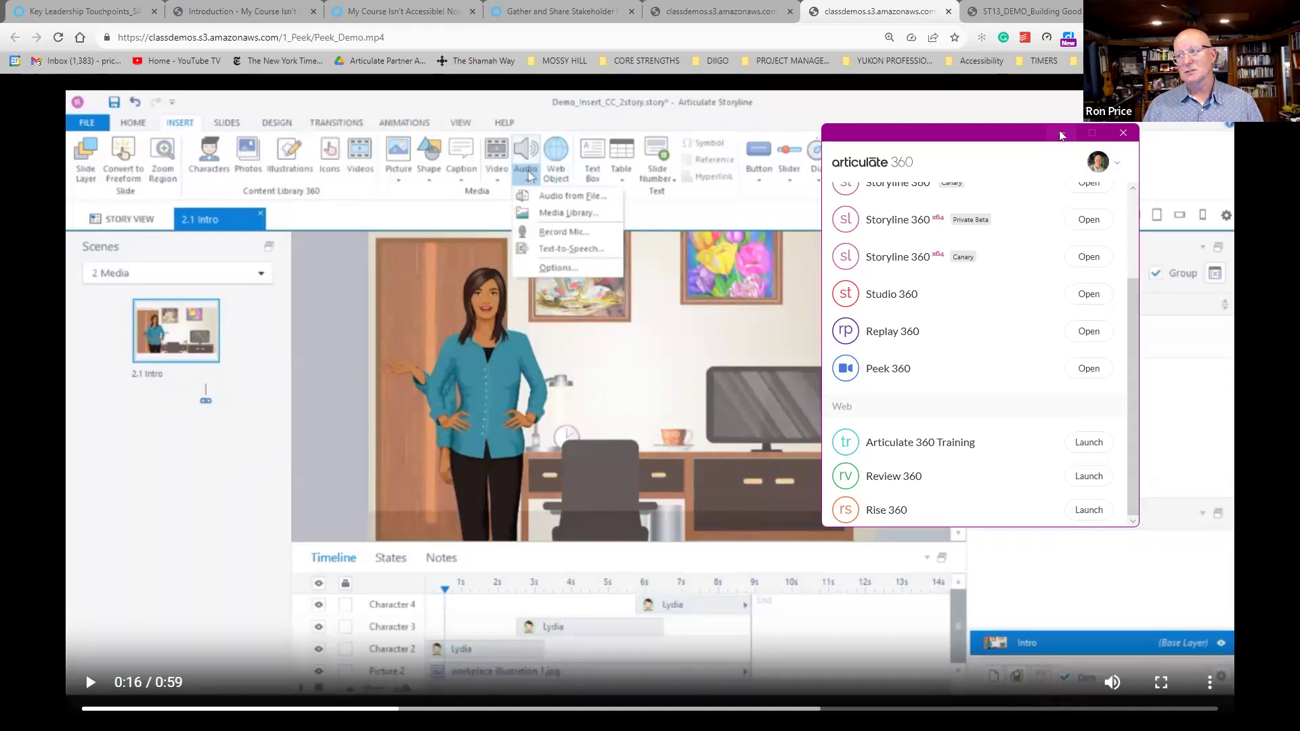
{"action": "left_click", "coordinate": [1124, 133]}
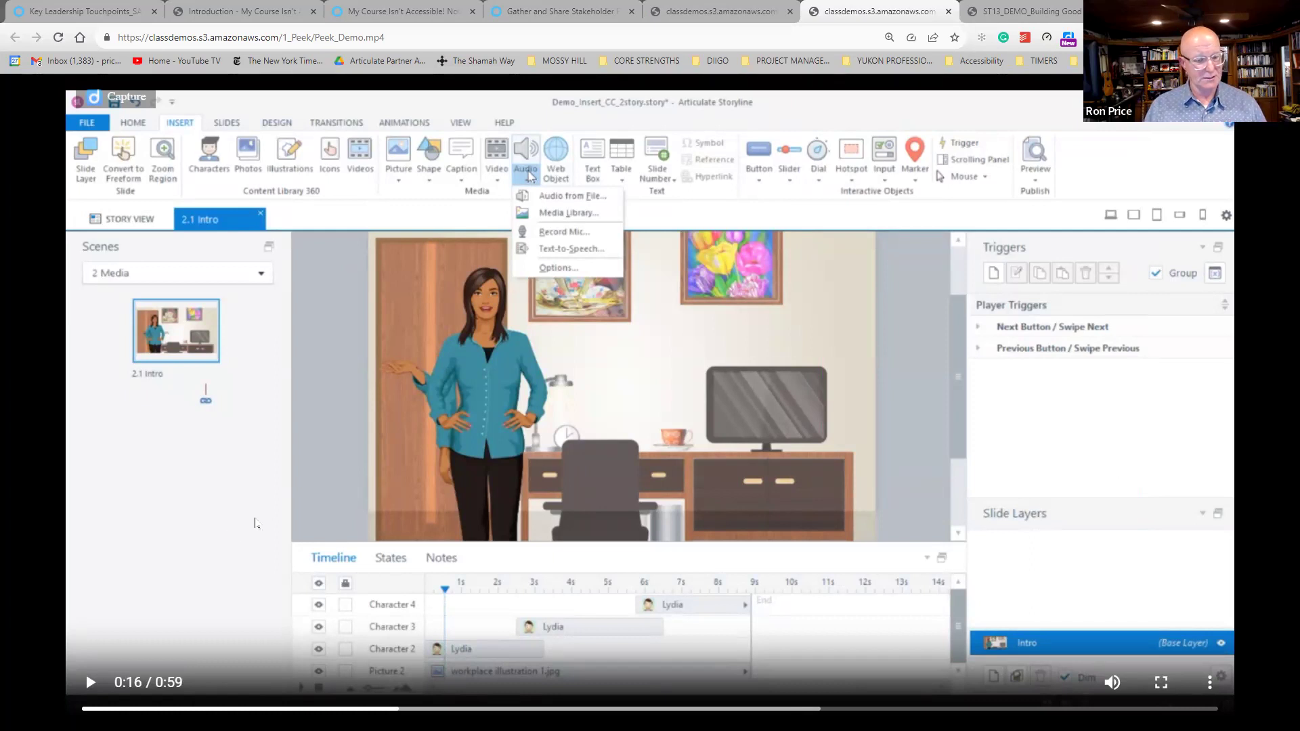
Switch to Articulate Replay and play the project's opening, plus a short section starting at about 33 seconds.
{"action": "key", "text": "alt+Tab"}
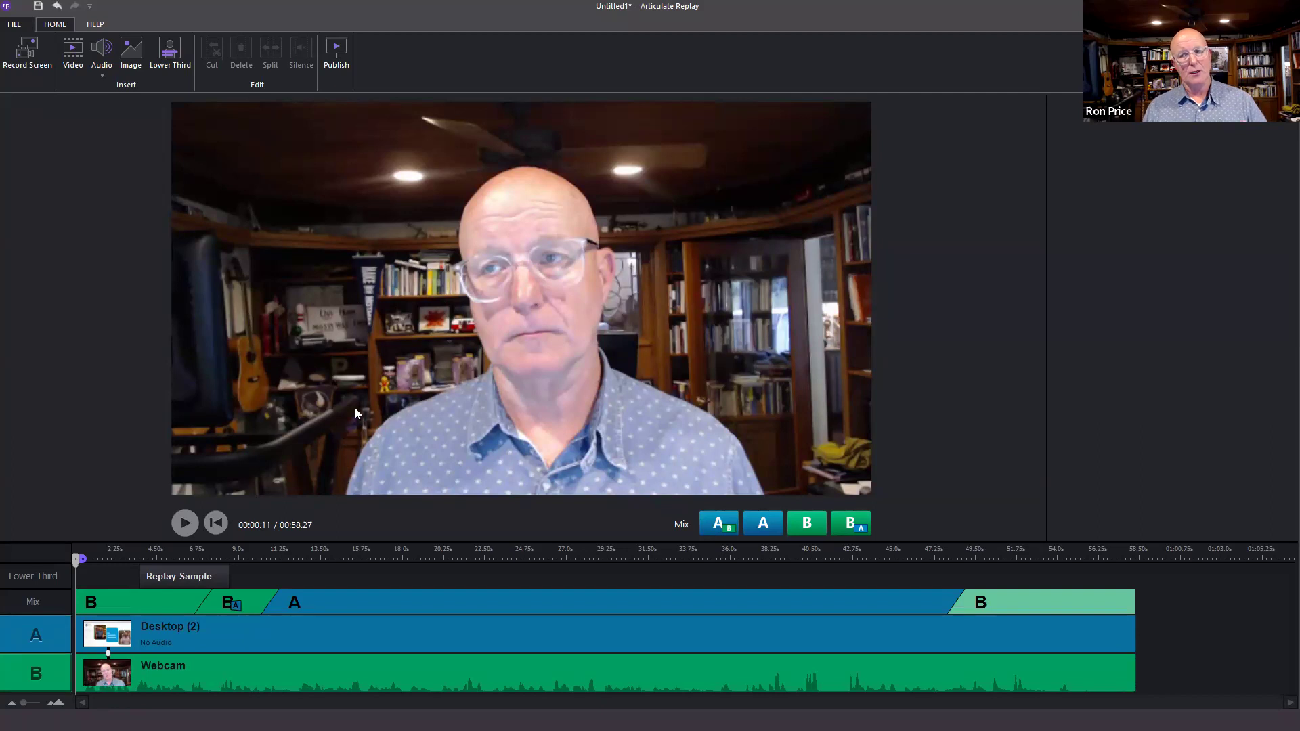
{"action": "left_click", "coordinate": [184, 524]}
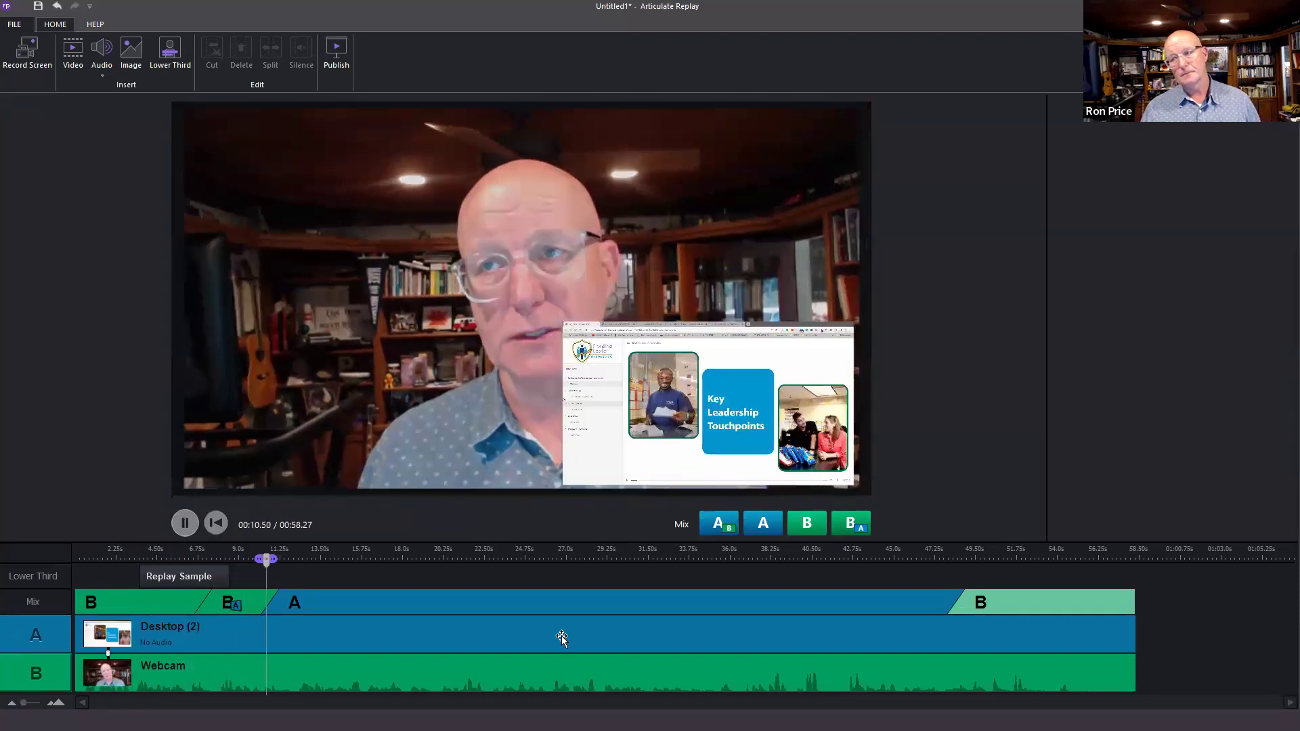
{"action": "left_click", "coordinate": [184, 523]}
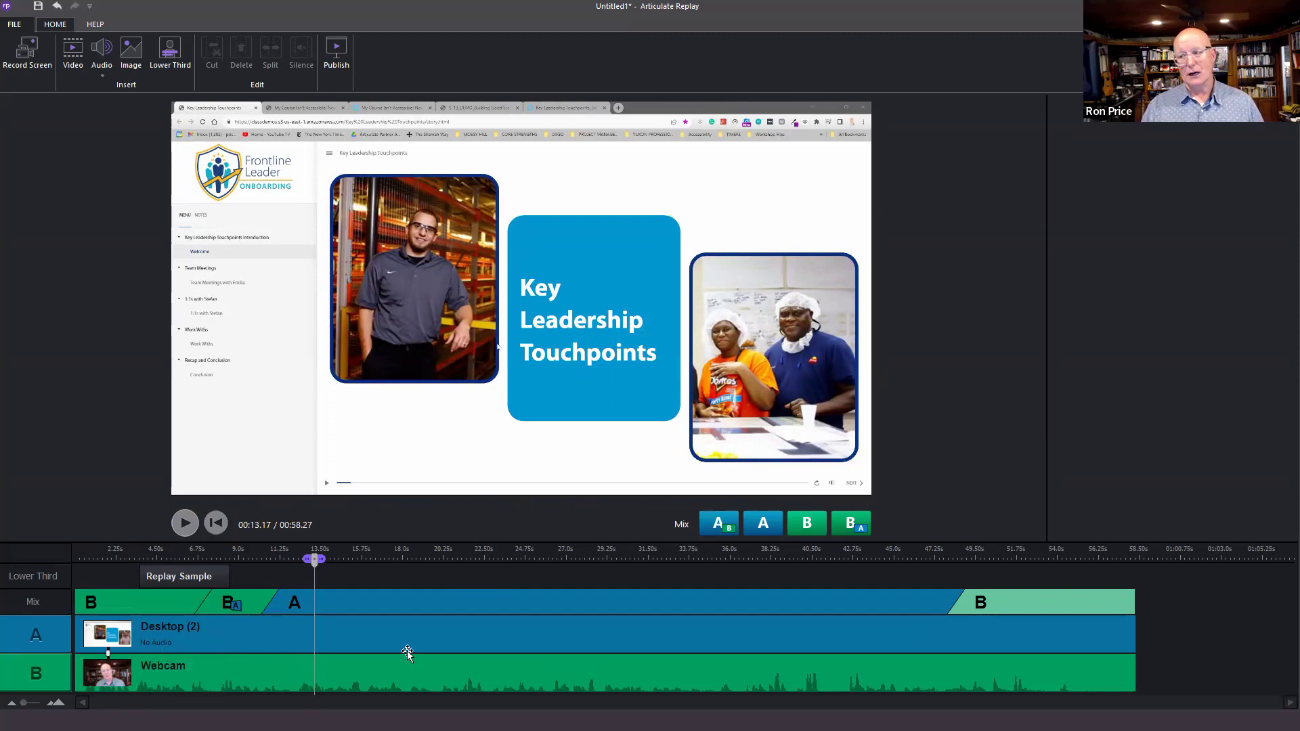
{"action": "left_click", "coordinate": [677, 549]}
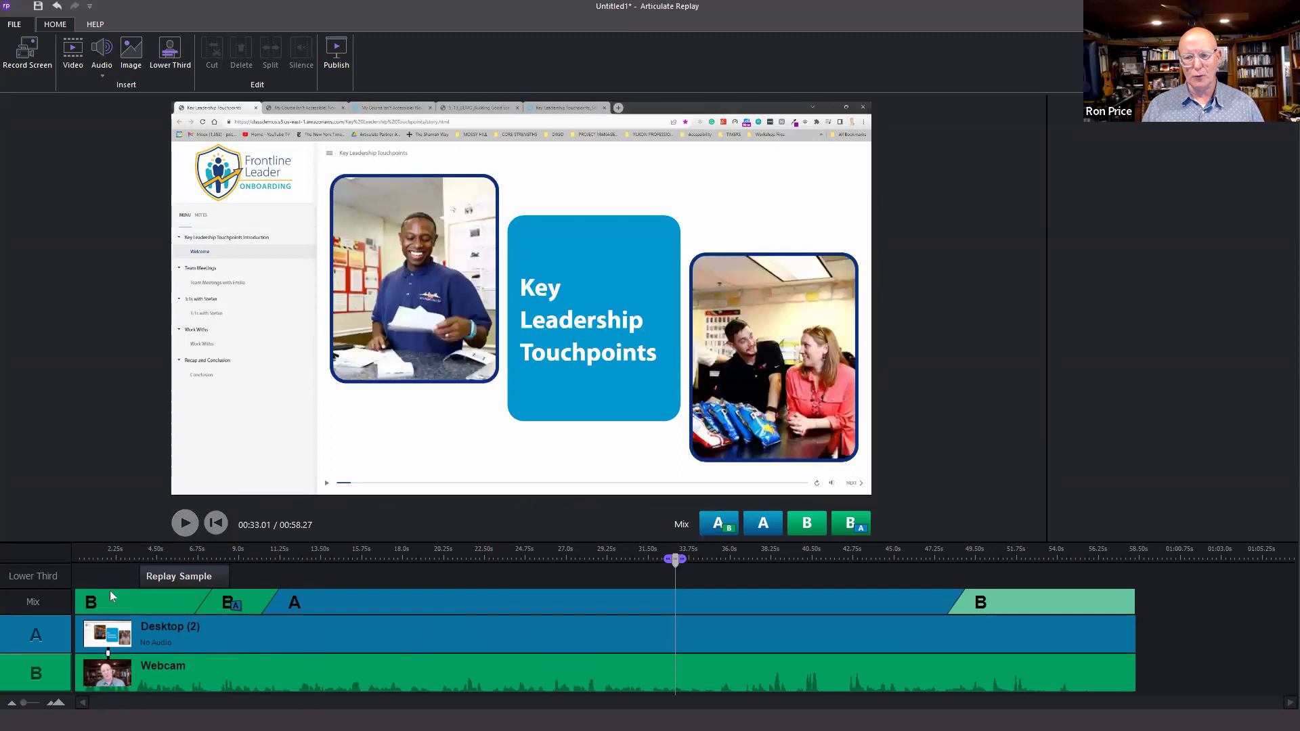
{"action": "left_click", "coordinate": [184, 524]}
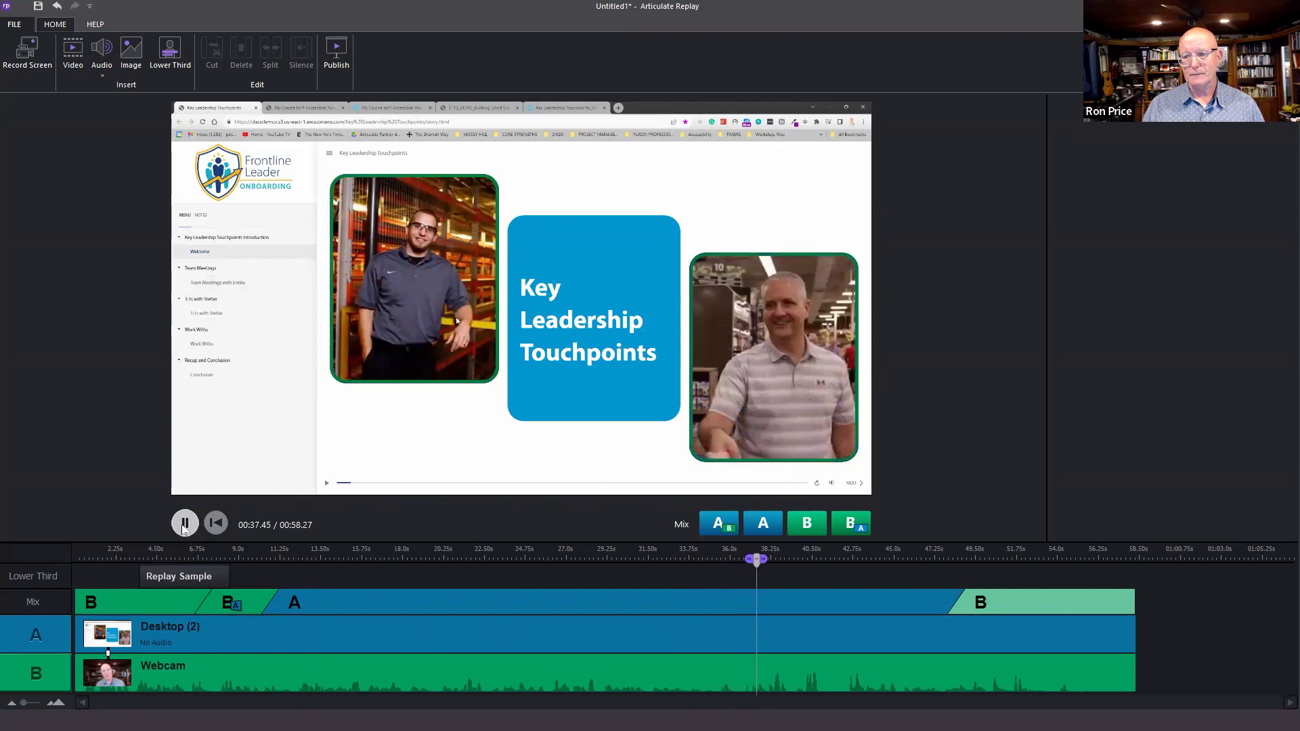
{"action": "key", "text": "space"}
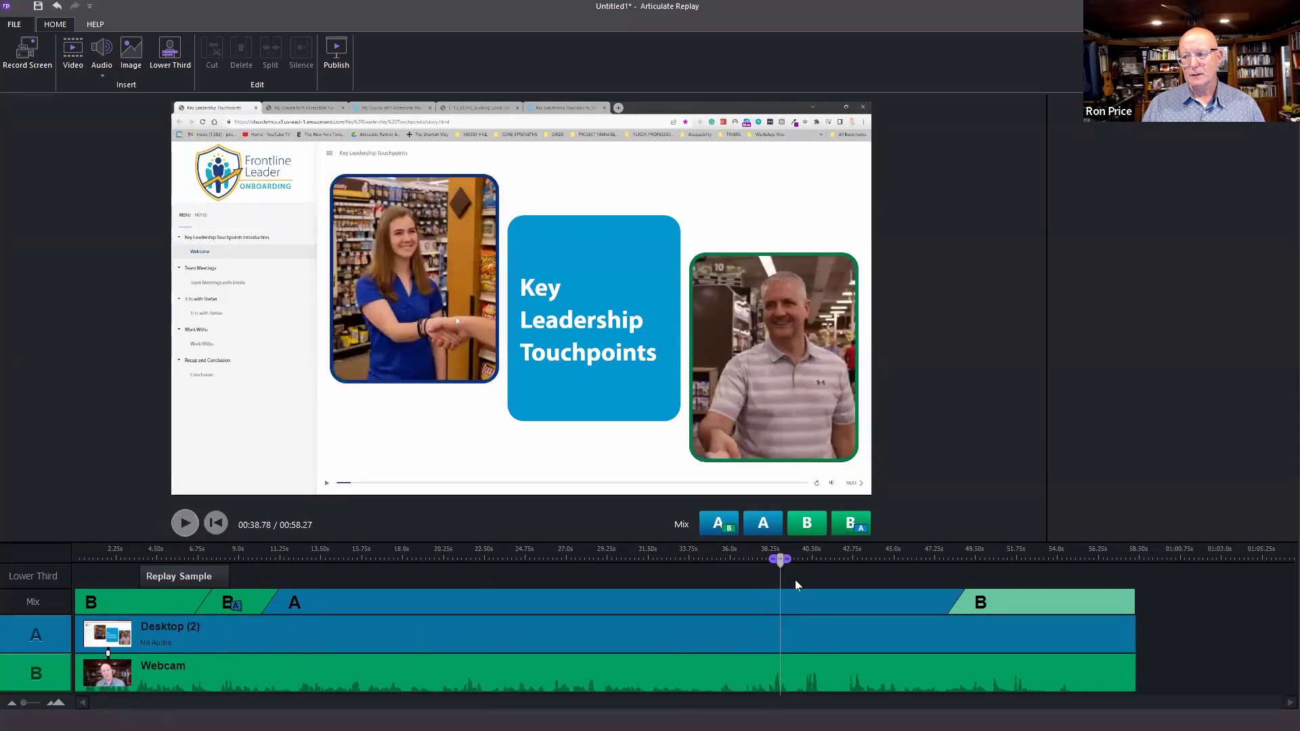
Select the timeline range from about 38.2 to about 42.6 seconds, previewing its end while adjusting it.
{"action": "left_click", "coordinate": [777, 562]}
{"action": "left_click", "coordinate": [776, 565]}
{"action": "left_click_drag", "start_coordinate": [776, 564], "coordinate": [869, 559]}
{"action": "left_click_drag", "start_coordinate": [772, 560], "coordinate": [760, 560]}
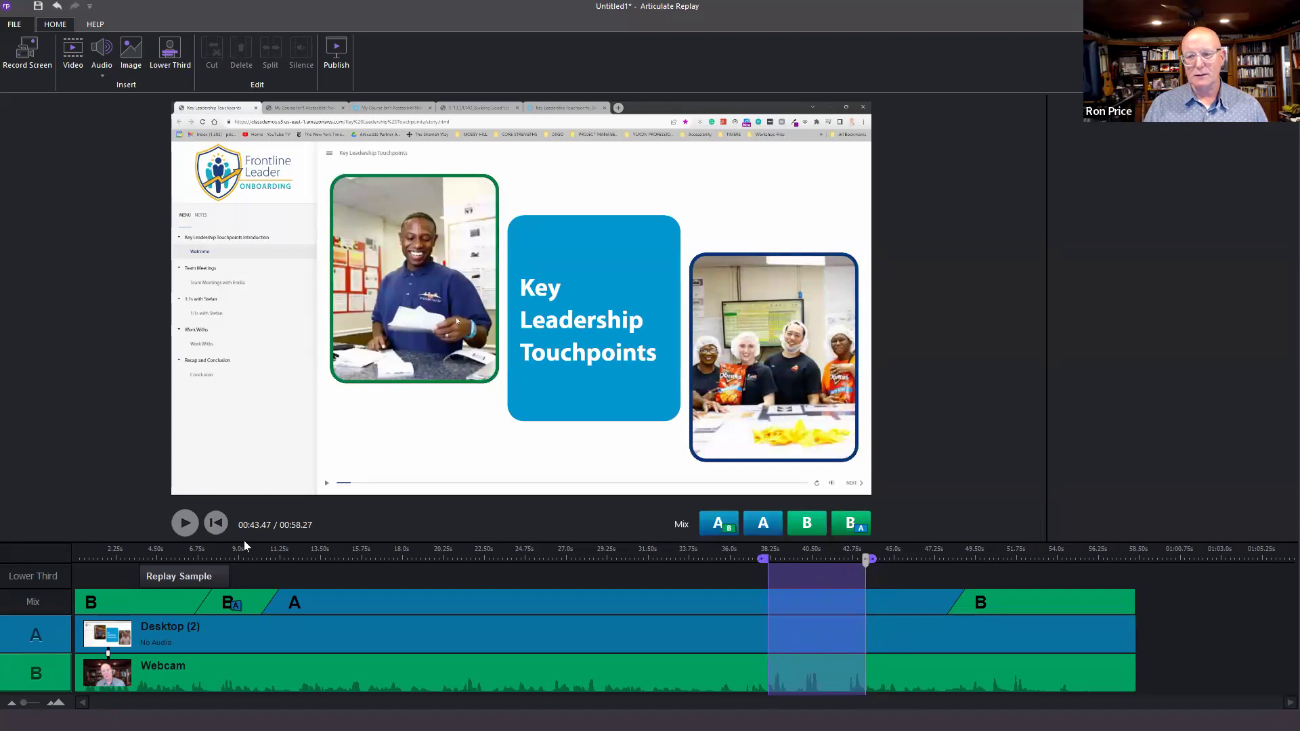
{"action": "left_click", "coordinate": [191, 526]}
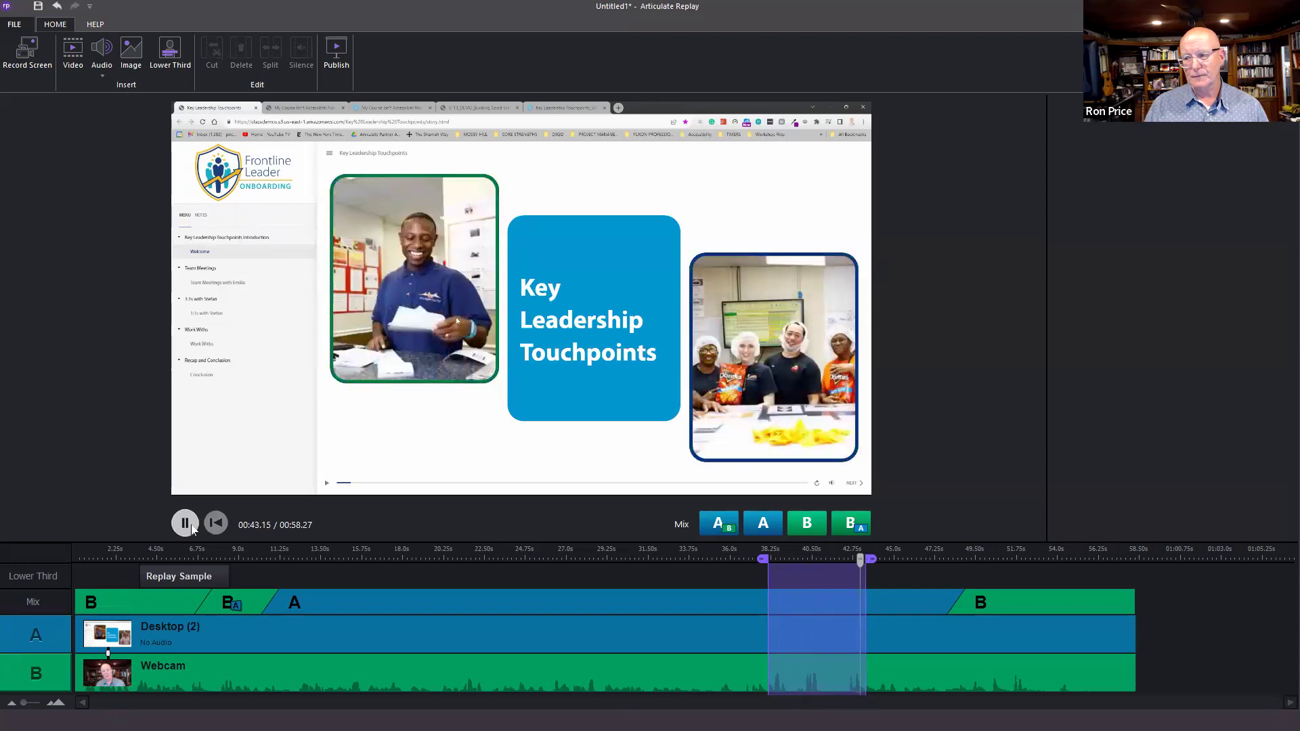
{"action": "left_click_drag", "start_coordinate": [873, 559], "coordinate": [853, 563]}
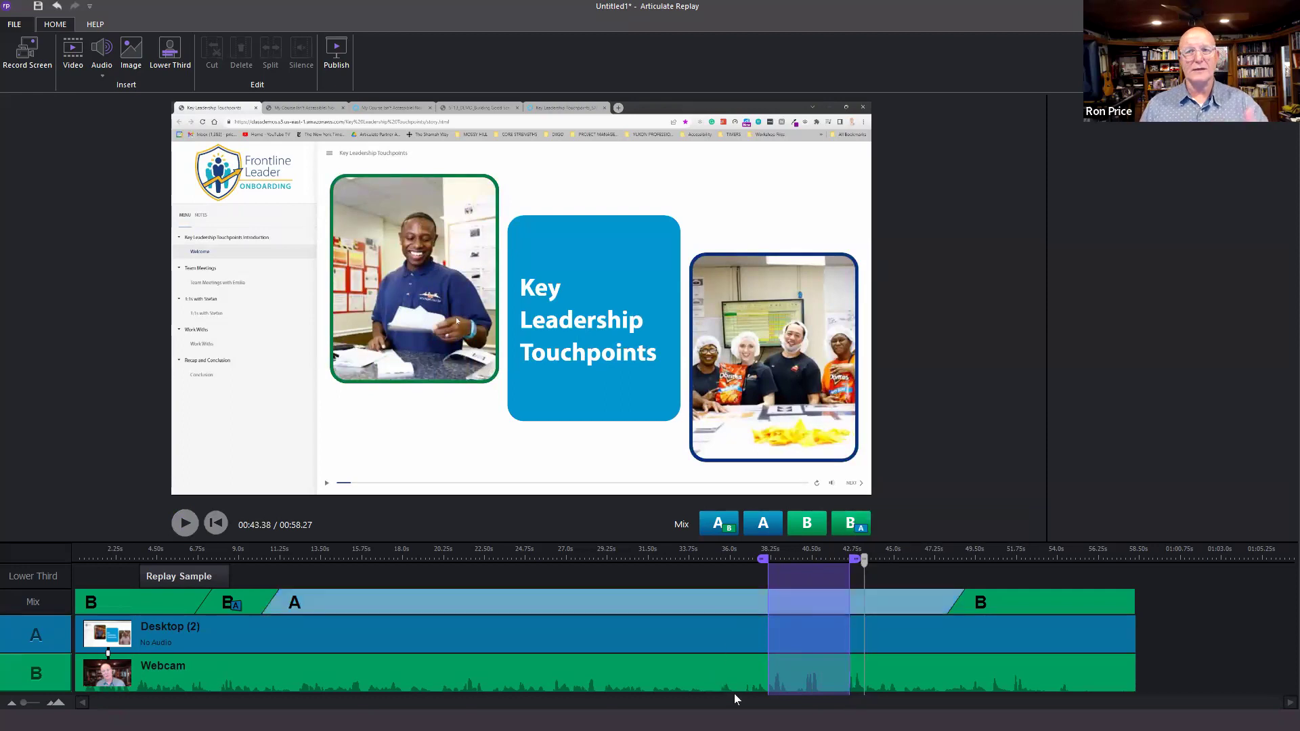
Cut the selected range out of the Desktop (2) and Webcam clips, and undo the cut.
{"action": "left_click", "coordinate": [811, 618]}
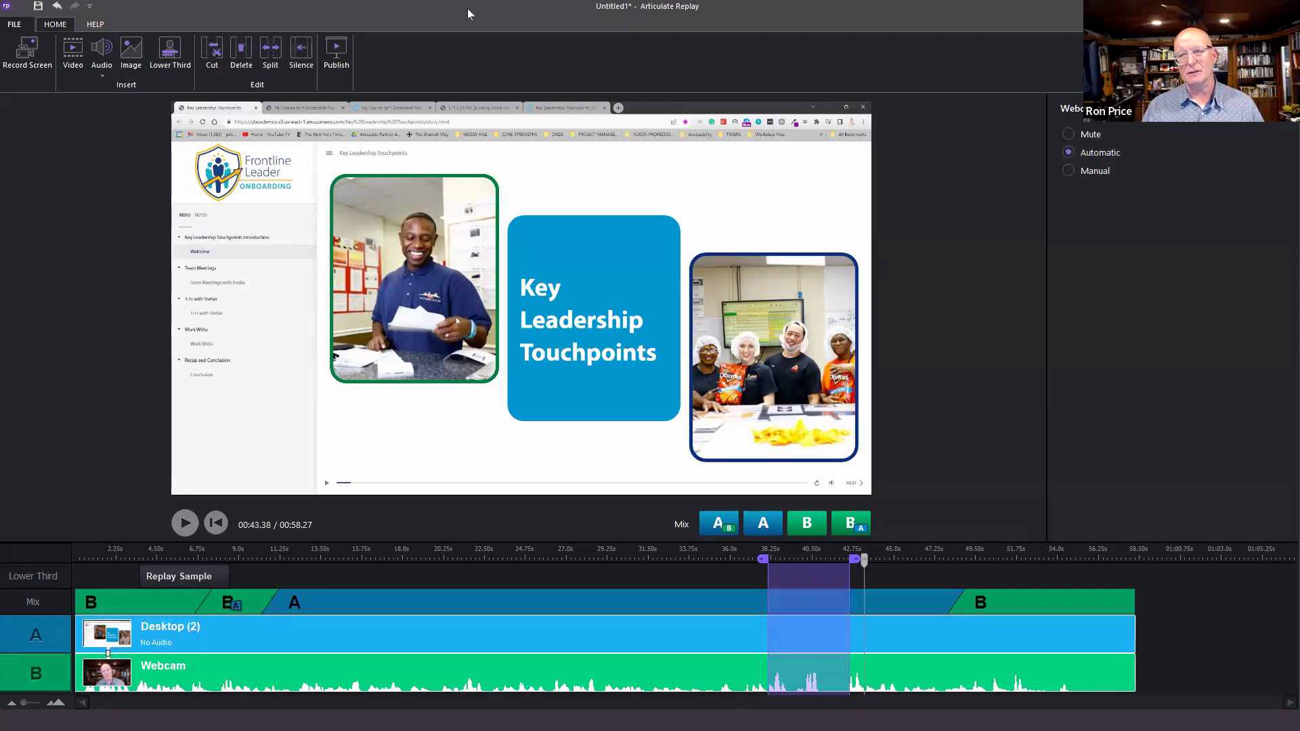
{"action": "left_click", "coordinate": [214, 56]}
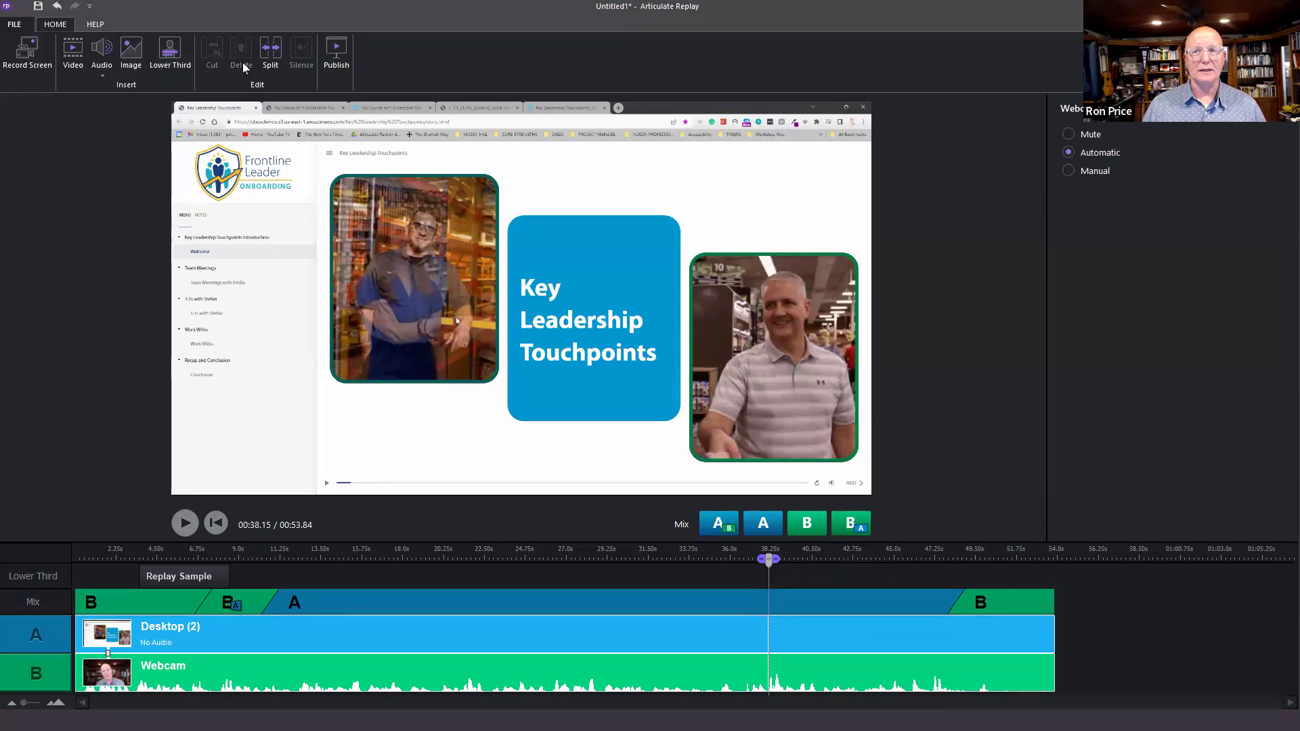
{"action": "left_click", "coordinate": [57, 7]}
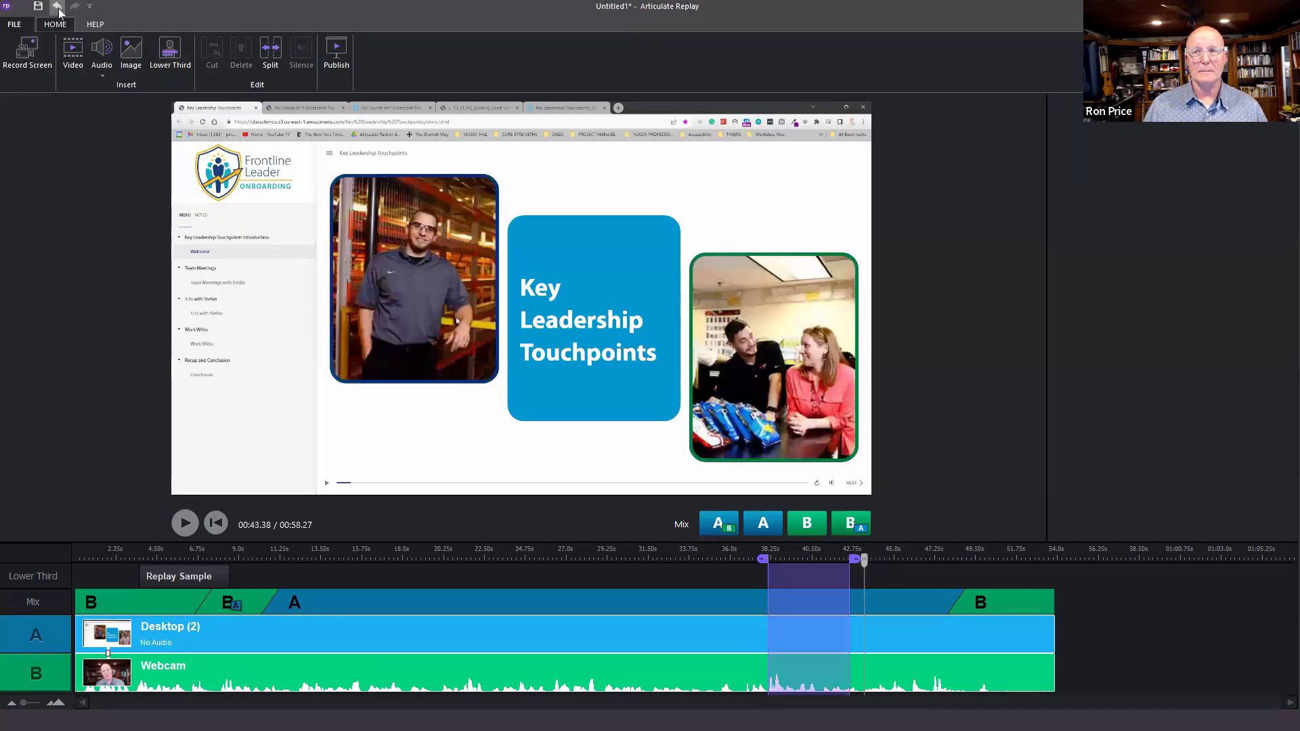
Delete the selected range from both clips and move the remaining later segments earlier to overlap the first ones by about 1 second.
{"action": "left_click", "coordinate": [795, 637]}
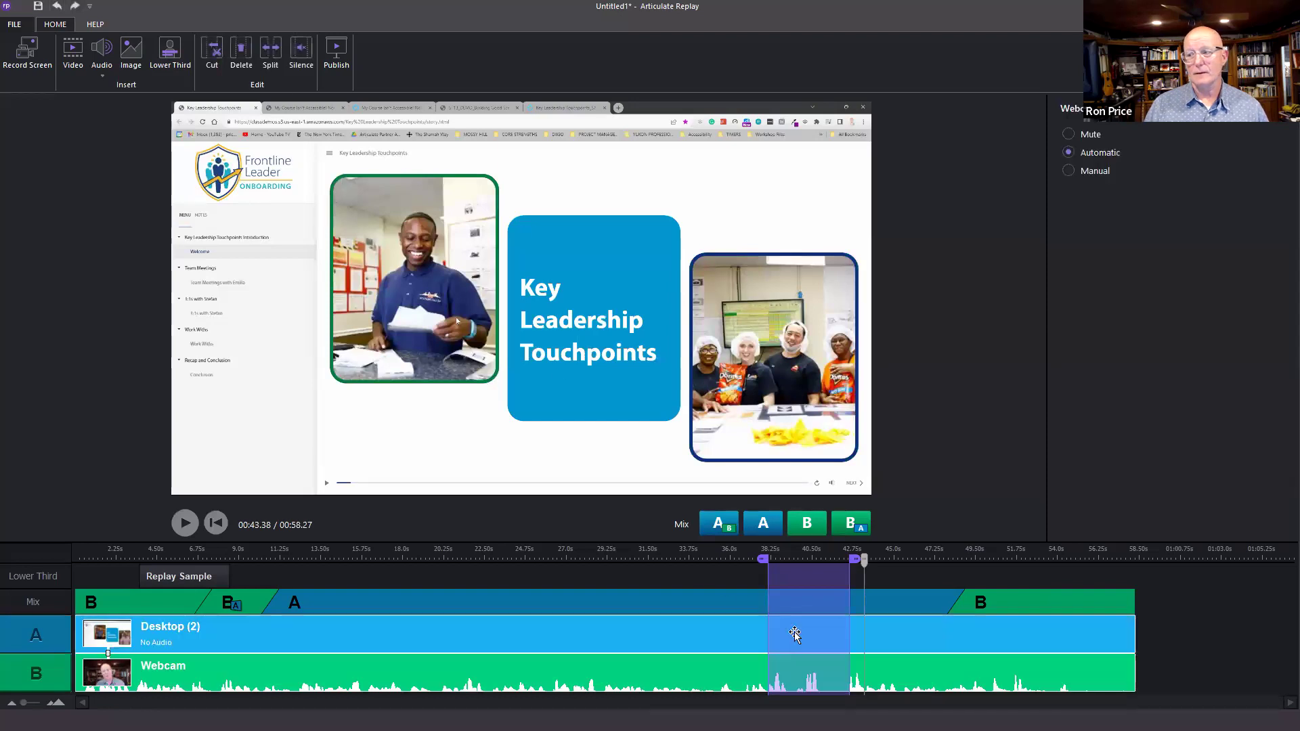
{"action": "left_click", "coordinate": [248, 64]}
{"action": "left_click", "coordinate": [910, 644]}
{"action": "left_click_drag", "start_coordinate": [909, 644], "coordinate": [877, 647]}
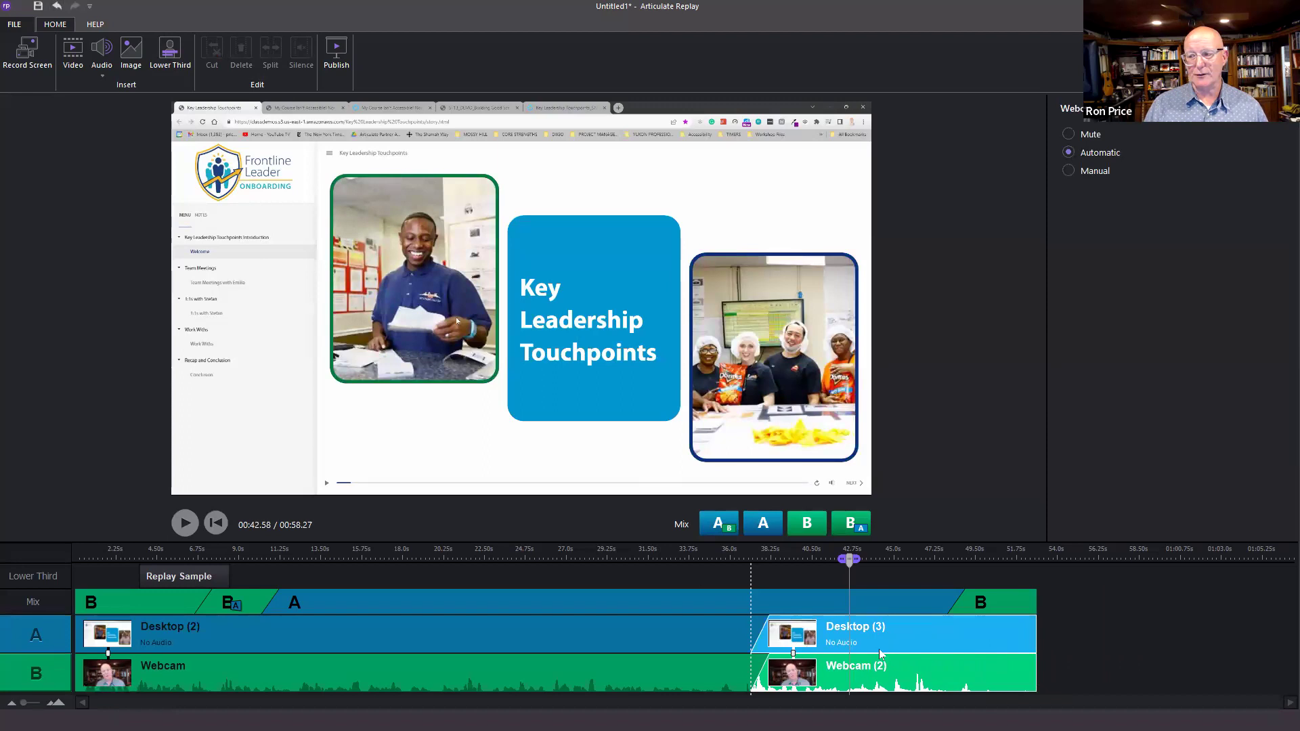
Play the transition between the two joined segments, starting from about 35 seconds, and pause after it.
{"action": "left_click", "coordinate": [711, 547]}
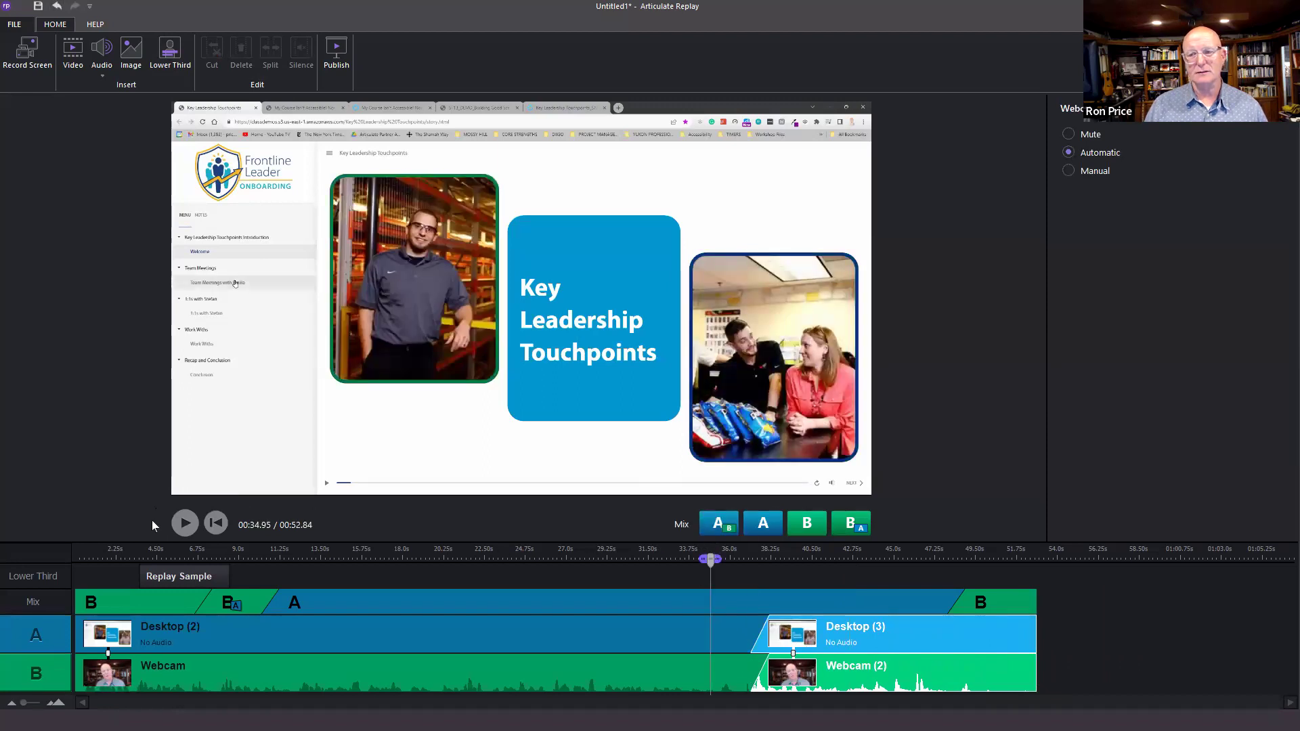
{"action": "left_click", "coordinate": [186, 523]}
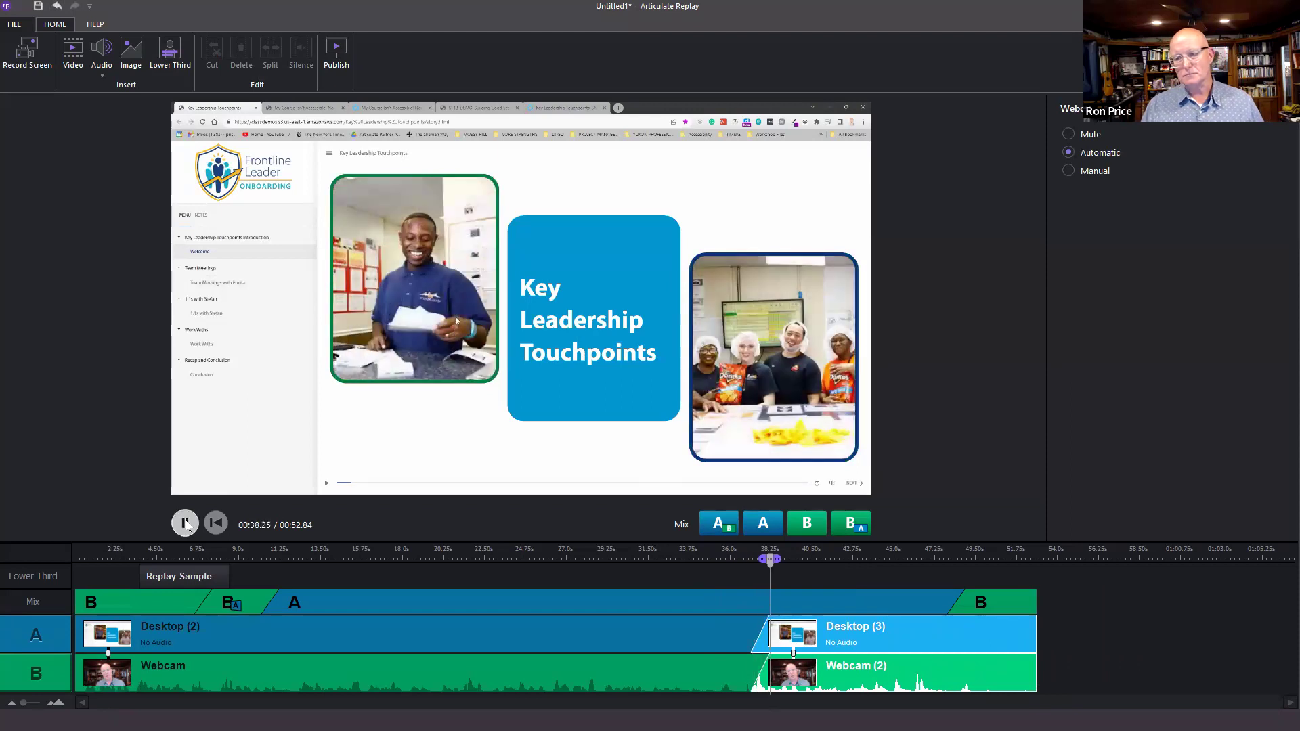
{"action": "left_click", "coordinate": [186, 527]}
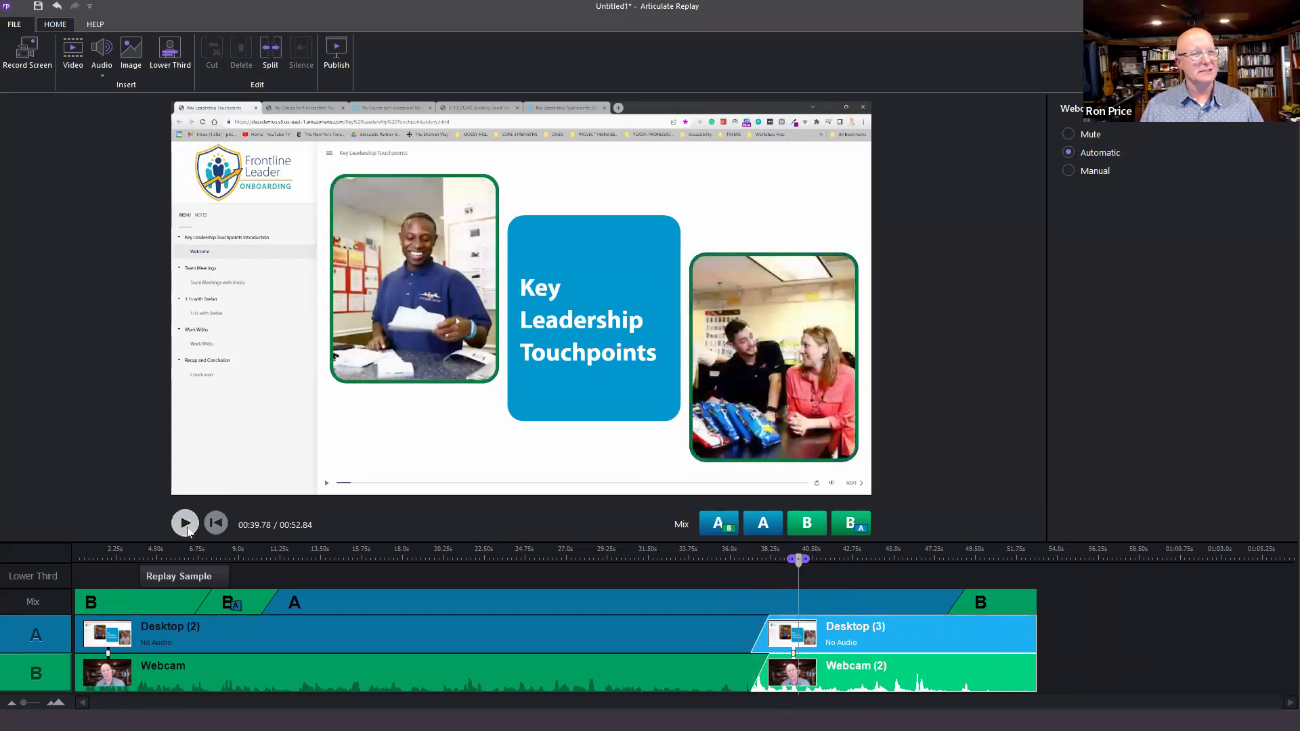